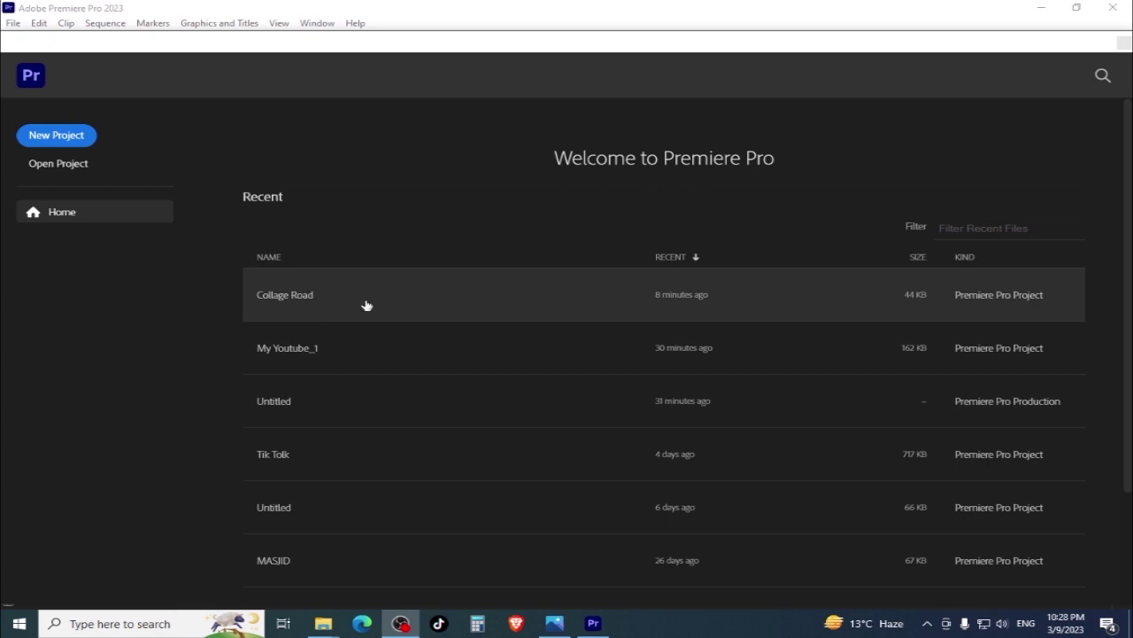
Open the Collage Road project from the Recent list and activate its Project panel
{"action": "left_click", "coordinate": [302, 298]}
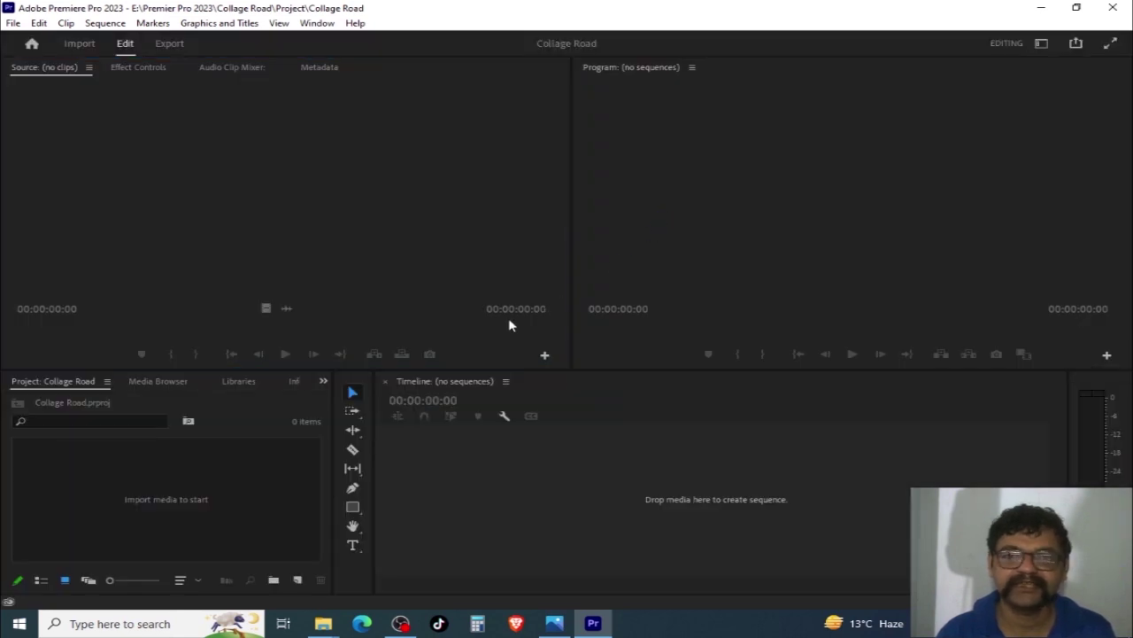
{"action": "left_click", "coordinate": [126, 475]}
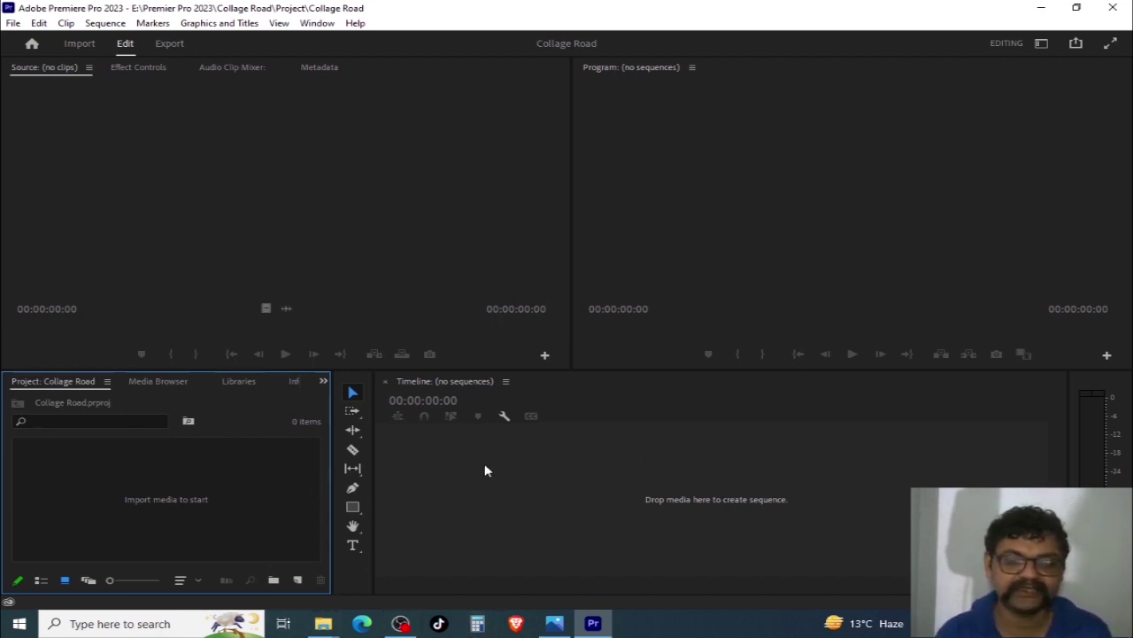
Create a new bin named 'Cpils' in the Project panel and save the project
{"action": "right_click", "coordinate": [171, 474]}
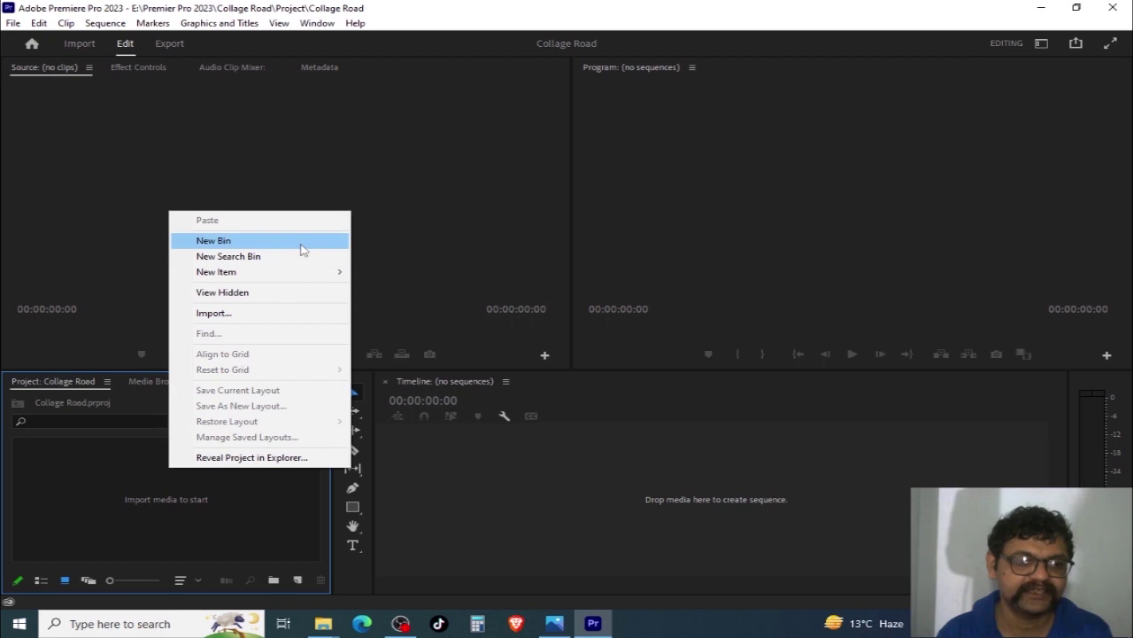
{"action": "left_click", "coordinate": [301, 249]}
{"action": "type", "text": "Cpi"}
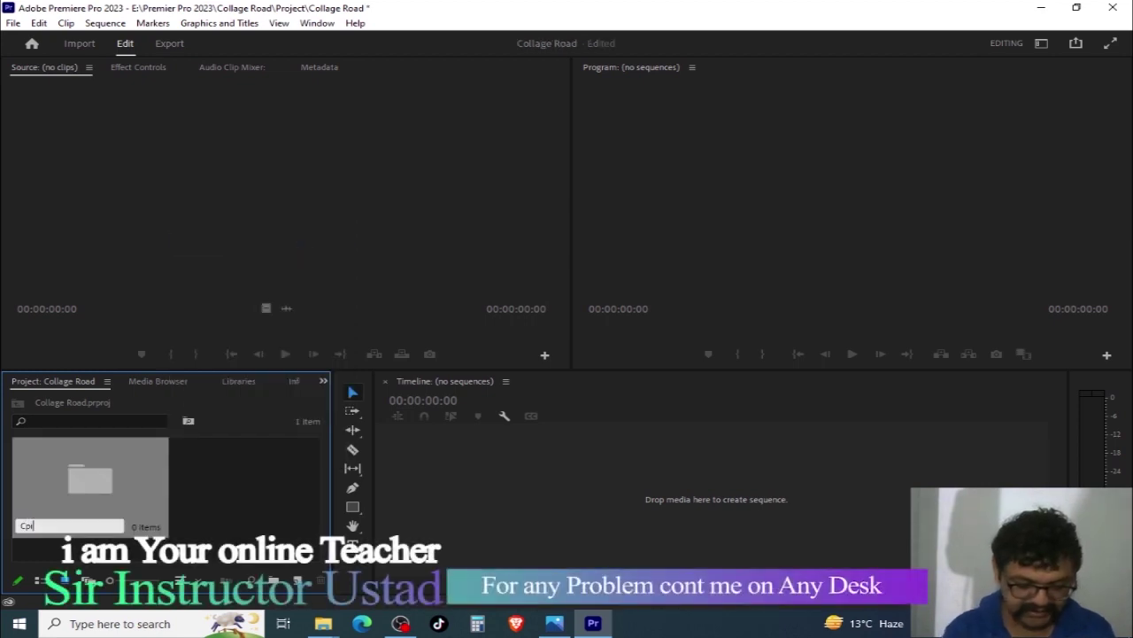
{"action": "type", "text": "ls"}
{"action": "key", "text": "Return"}
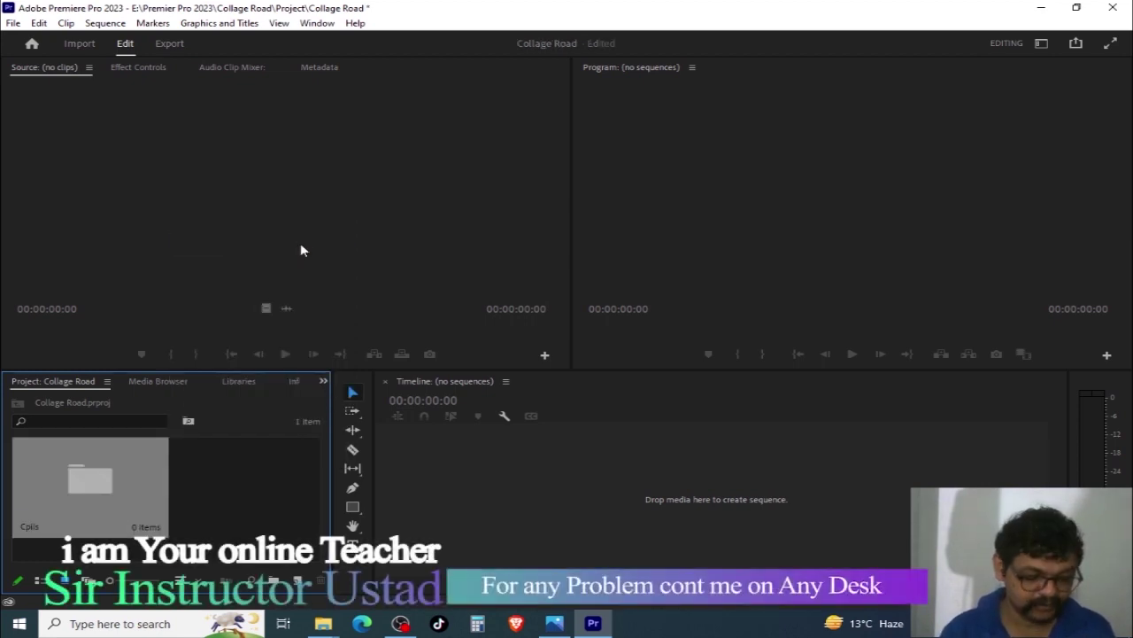
{"action": "key", "text": "ctrl+s"}
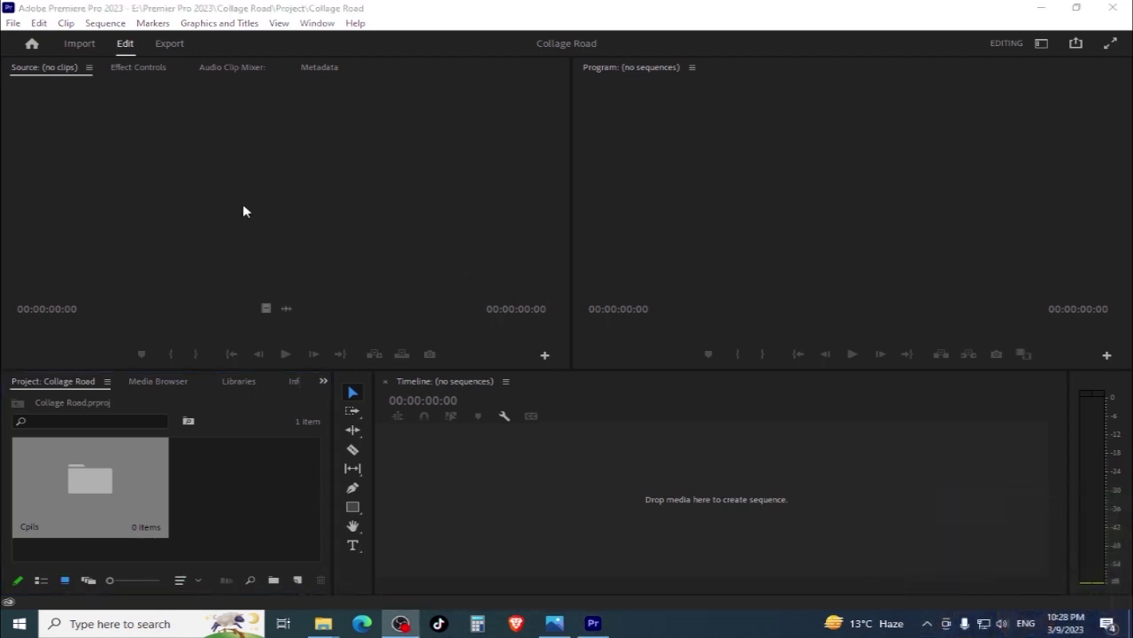
{"action": "left_click", "coordinate": [508, 524]}
Open the Cpils bin in its own panel, then start an import and cancel it
{"action": "left_click", "coordinate": [240, 500]}
{"action": "left_click", "coordinate": [234, 248]}
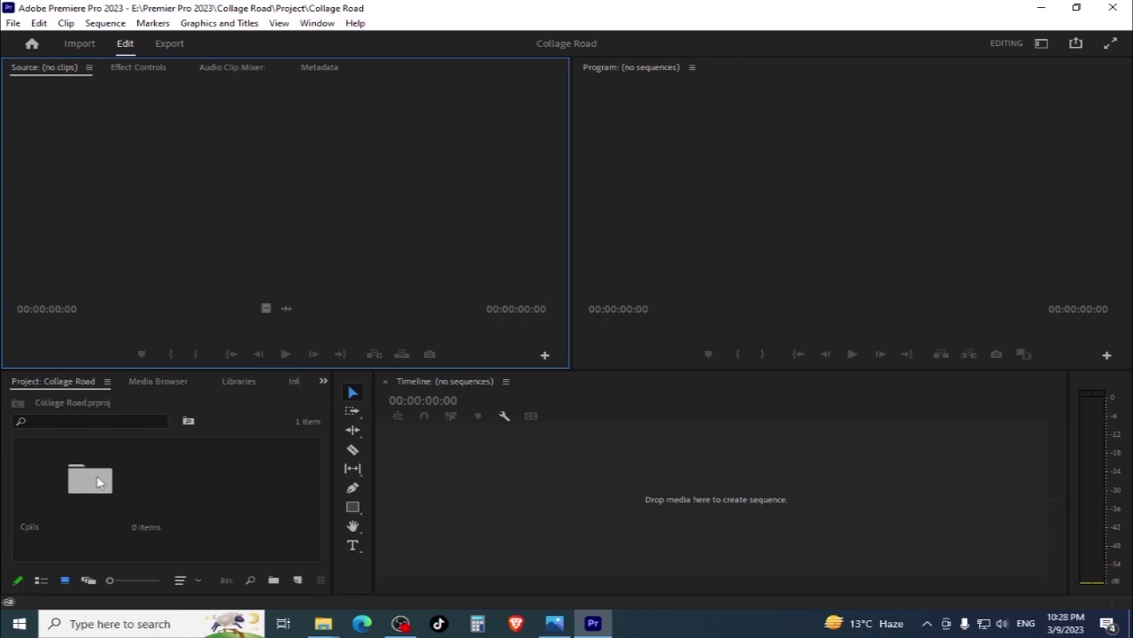
{"action": "double_click", "coordinate": [99, 482]}
{"action": "right_click", "coordinate": [172, 480]}
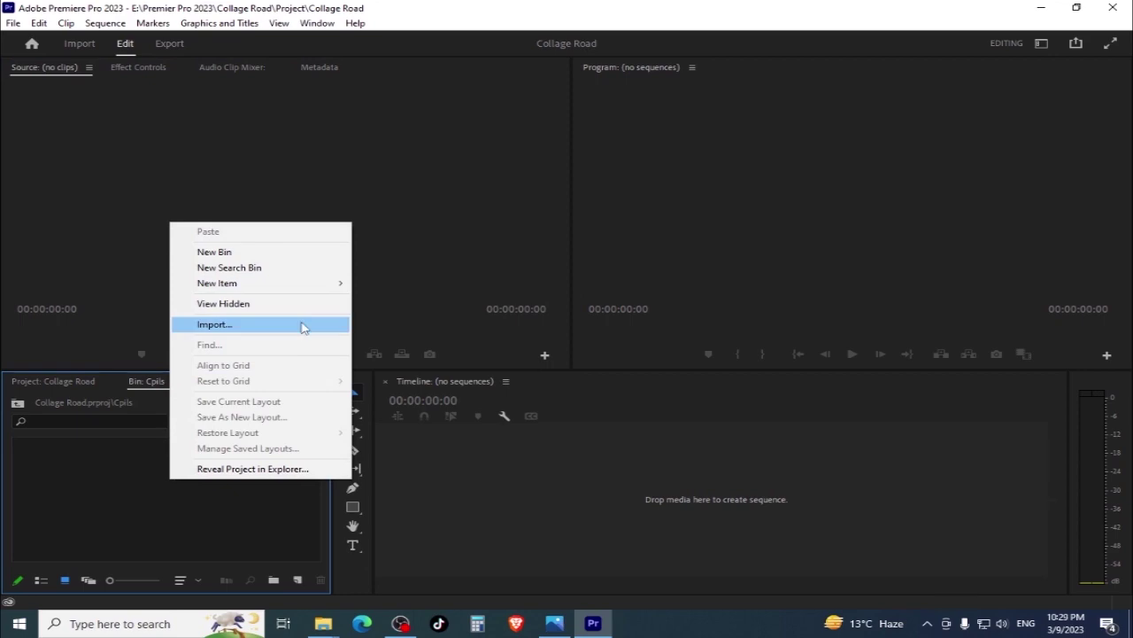
{"action": "left_click", "coordinate": [303, 325]}
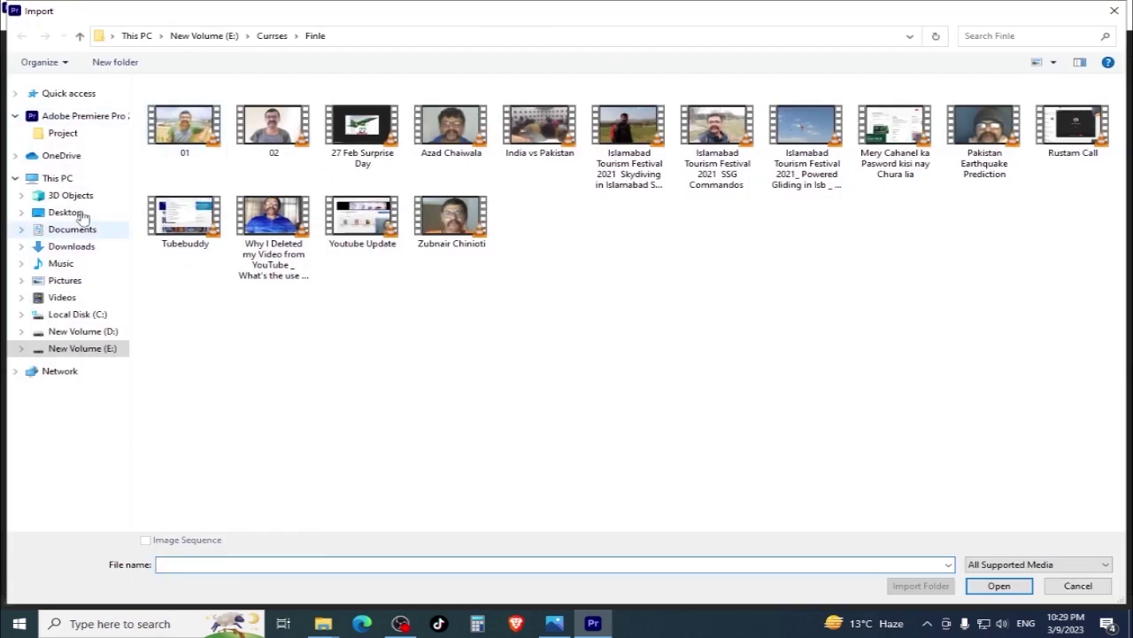
{"action": "left_click", "coordinate": [79, 36]}
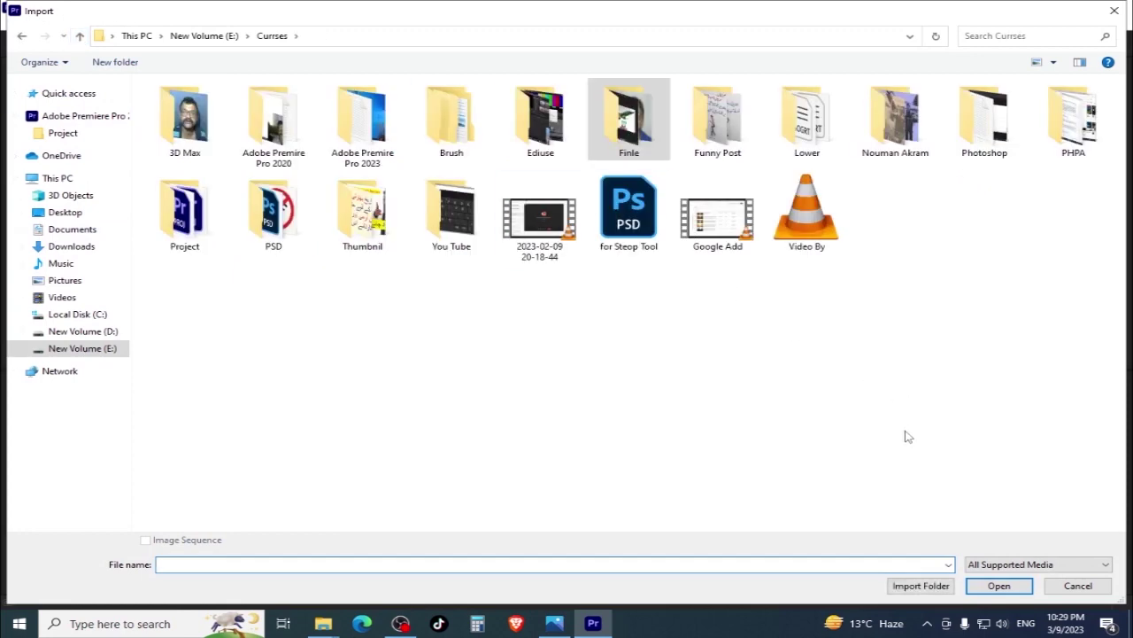
{"action": "left_click", "coordinate": [1079, 585]}
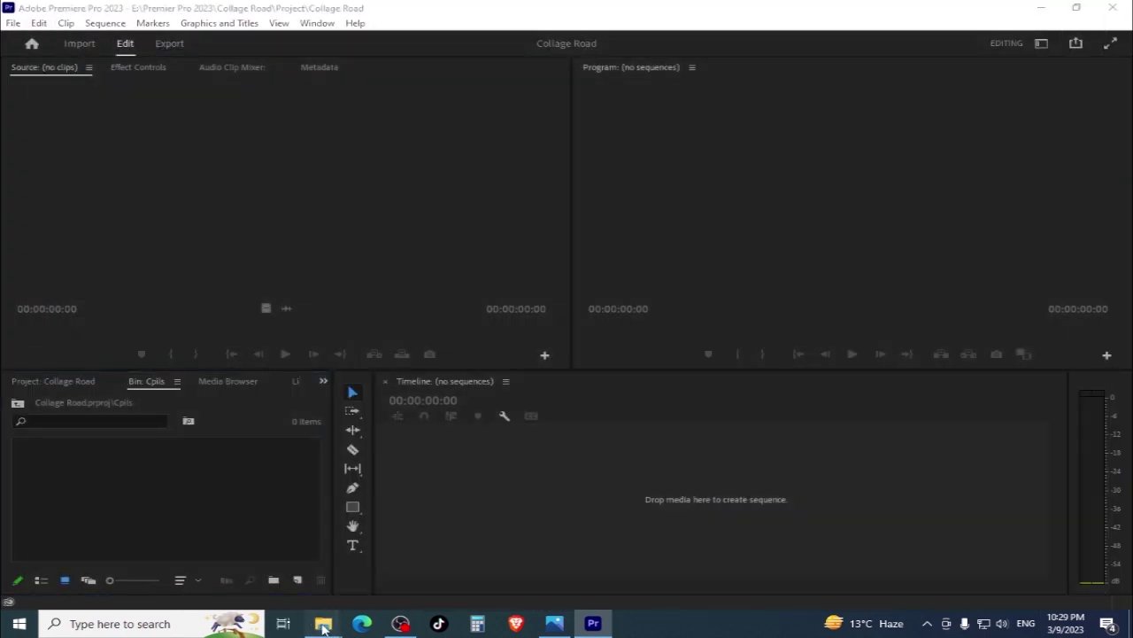
In File Explorer, open E:\Premier Pro 2023\Collage Road\Clips
{"action": "mouse_move", "coordinate": [324, 626]}
{"action": "left_click", "coordinate": [420, 580]}
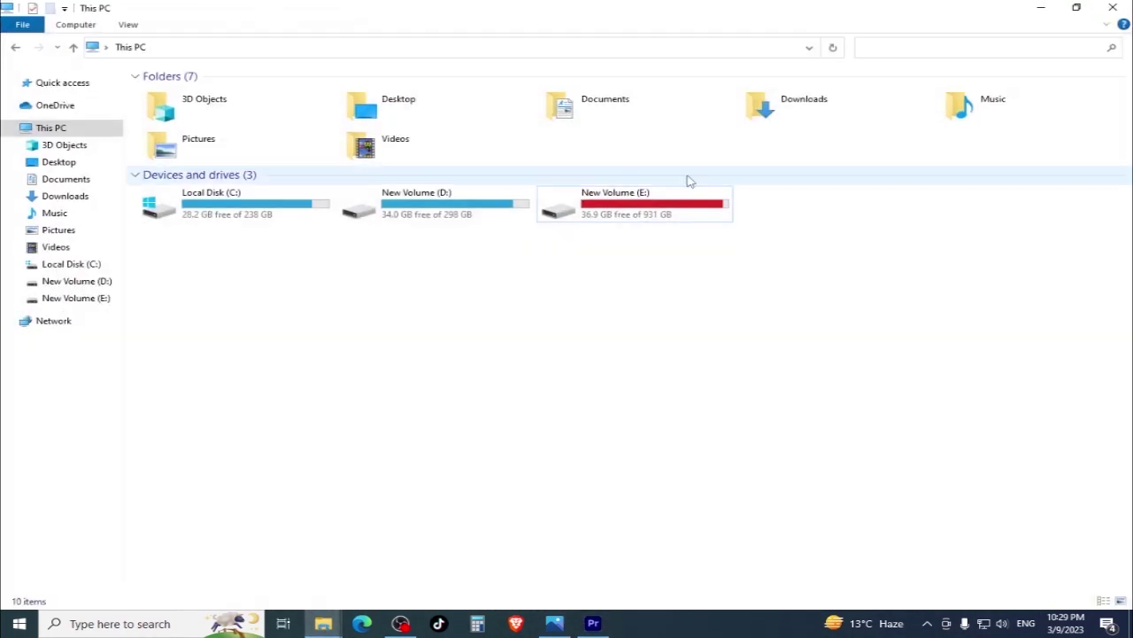
{"action": "double_click", "coordinate": [620, 205]}
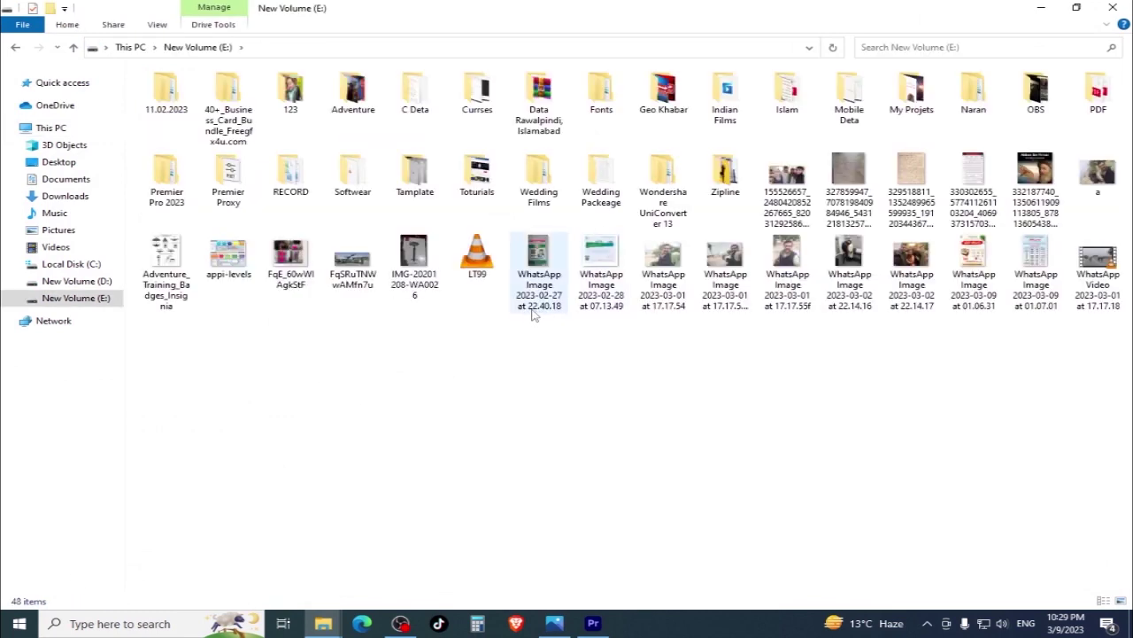
{"action": "key", "text": "p"}
{"action": "key", "text": "p"}
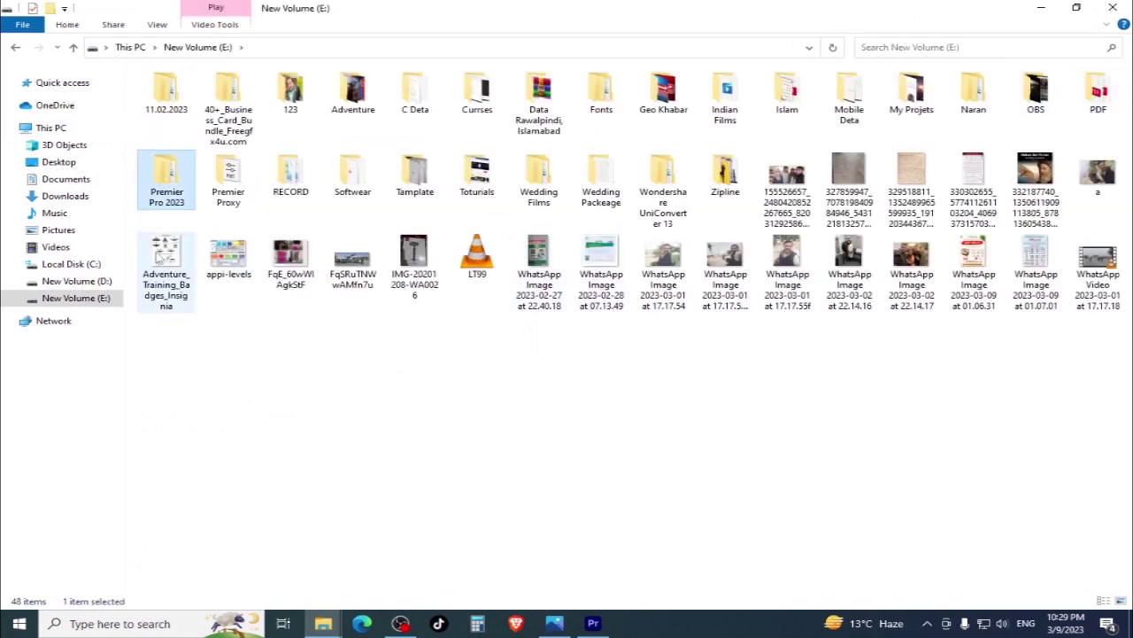
{"action": "double_click", "coordinate": [180, 181]}
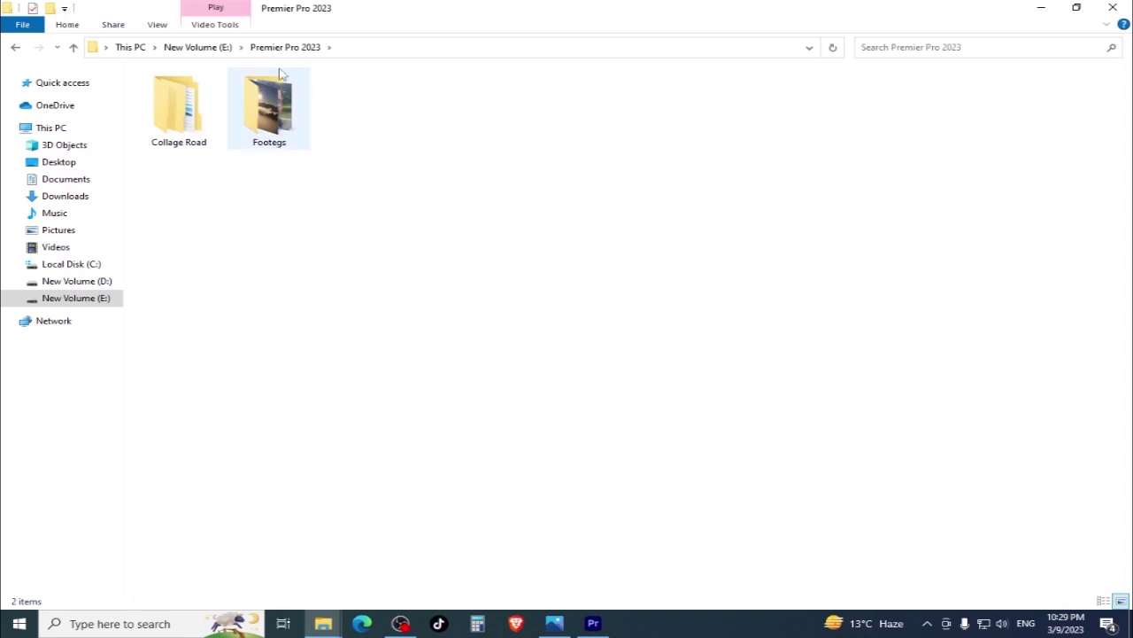
{"action": "double_click", "coordinate": [181, 111]}
{"action": "left_click", "coordinate": [175, 97]}
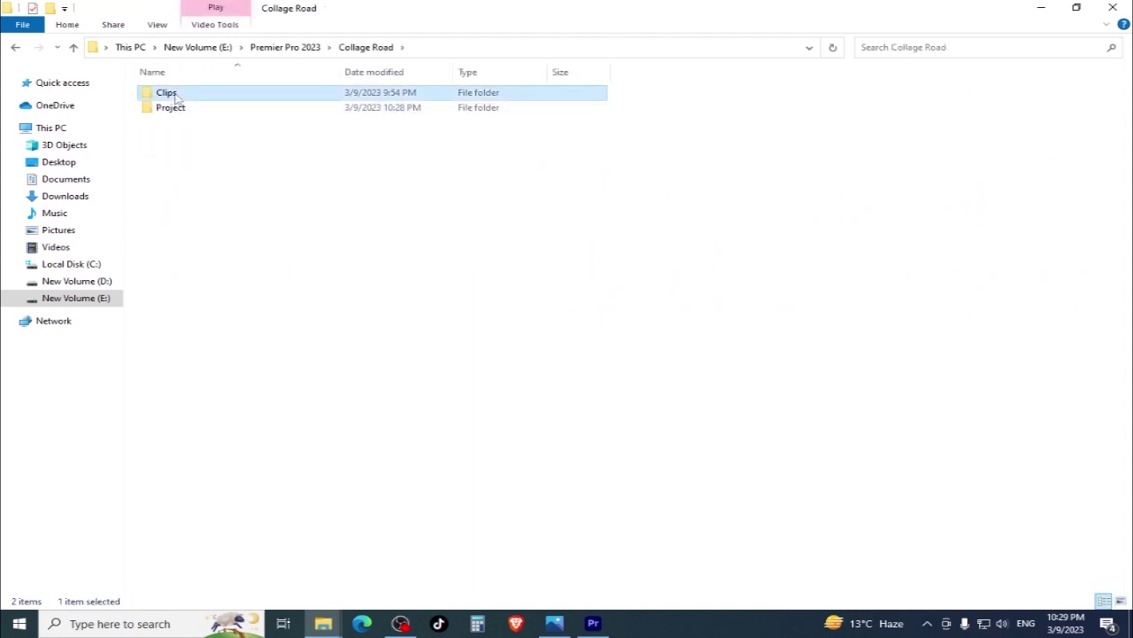
{"action": "double_click", "coordinate": [177, 97]}
Select all 25 clips and drag them into Premiere's Cpils bin
{"action": "key", "text": "ctrl+a"}
{"action": "left_click_drag", "start_coordinate": [487, 7], "coordinate": [506, 161]}
{"action": "left_click_drag", "start_coordinate": [306, 251], "coordinate": [81, 534]}
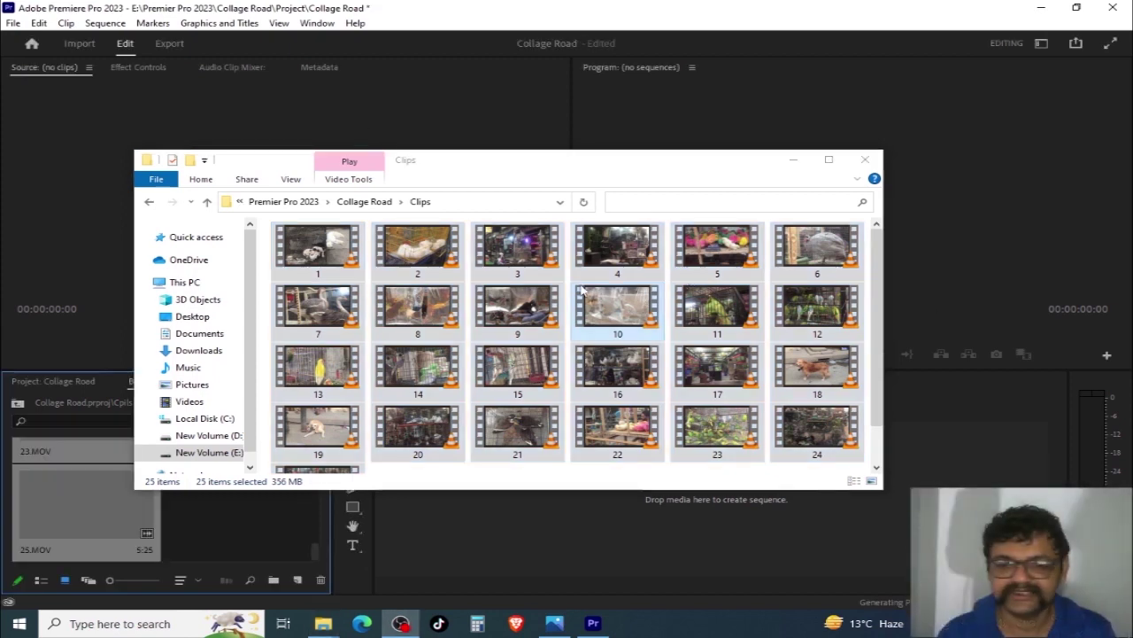
Switch the Cpils bin to List View and select all 25 clips
{"action": "left_click", "coordinate": [795, 162]}
{"action": "left_click", "coordinate": [293, 540]}
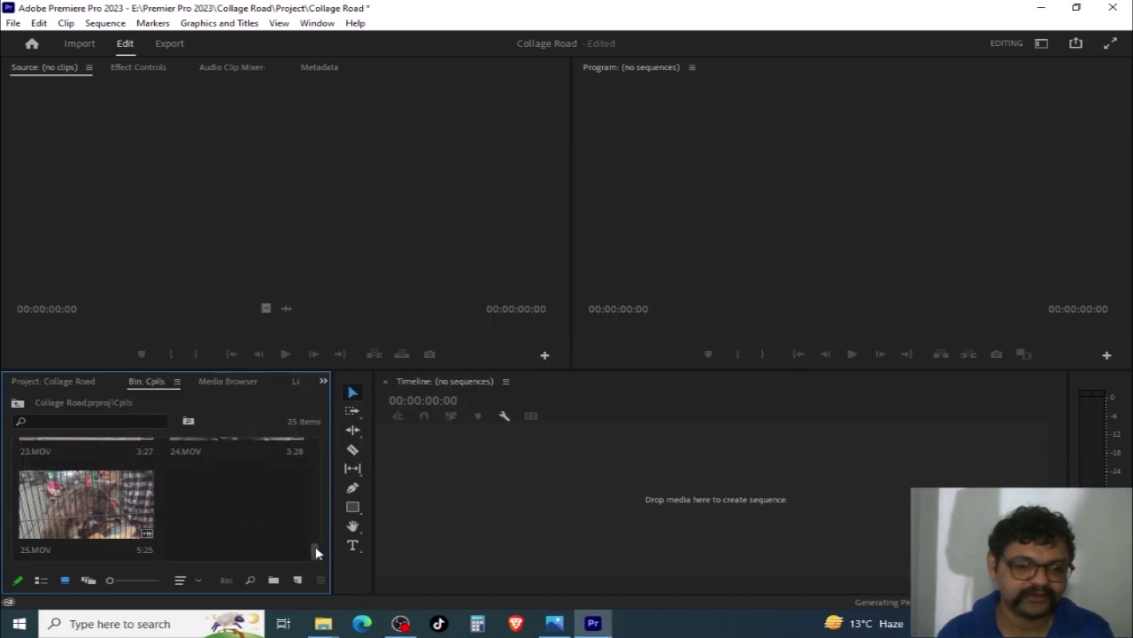
{"action": "left_click_drag", "start_coordinate": [316, 545], "coordinate": [319, 437]}
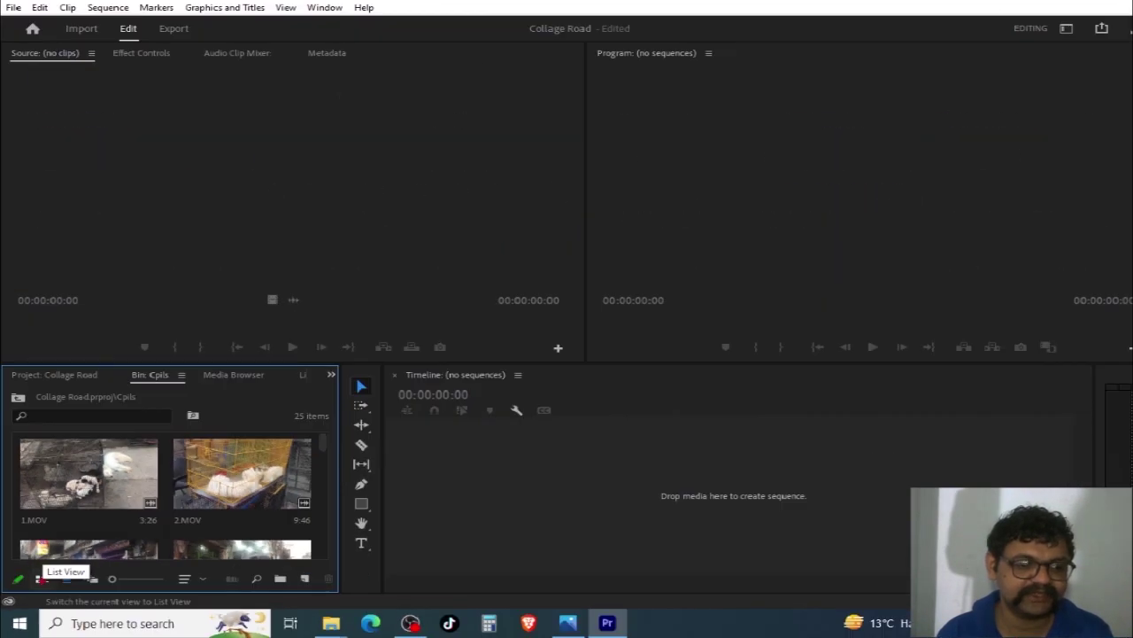
{"action": "left_click", "coordinate": [82, 555]}
{"action": "key", "text": "ctrl+a"}
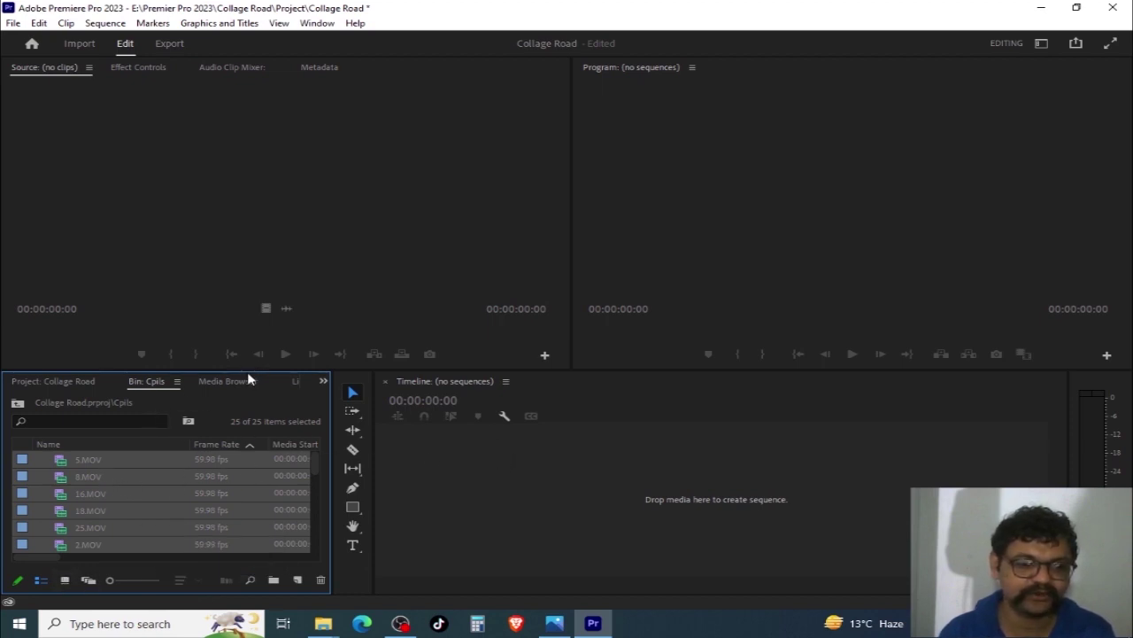
Resize the bin area taller and back down, then focus the timeline
{"action": "mouse_move", "coordinate": [248, 367]}
{"action": "left_mouse_down"}
{"action": "mouse_move", "coordinate": [250, 247]}
{"action": "mouse_move", "coordinate": [273, 201]}
{"action": "left_mouse_up"}
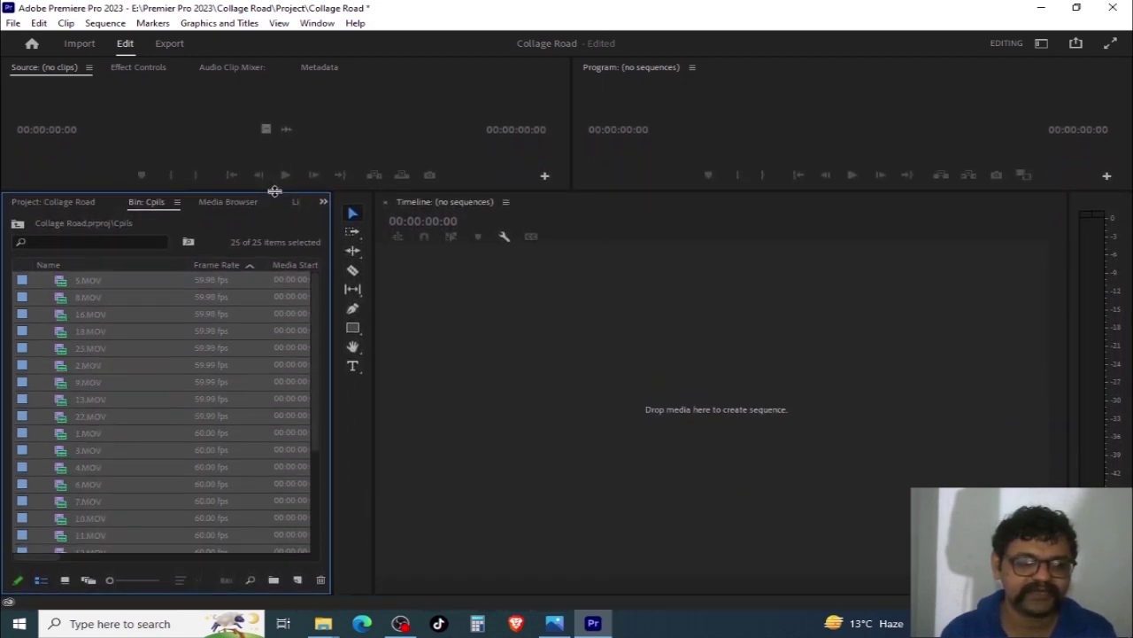
{"action": "left_click_drag", "start_coordinate": [273, 201], "coordinate": [273, 354]}
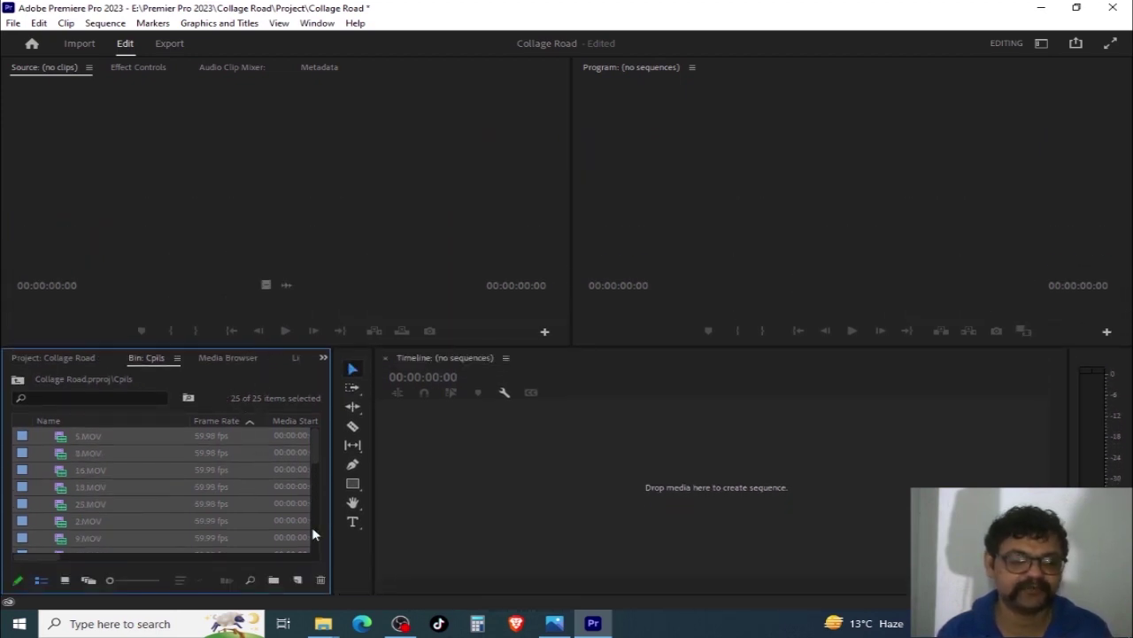
{"action": "mouse_move", "coordinate": [400, 624]}
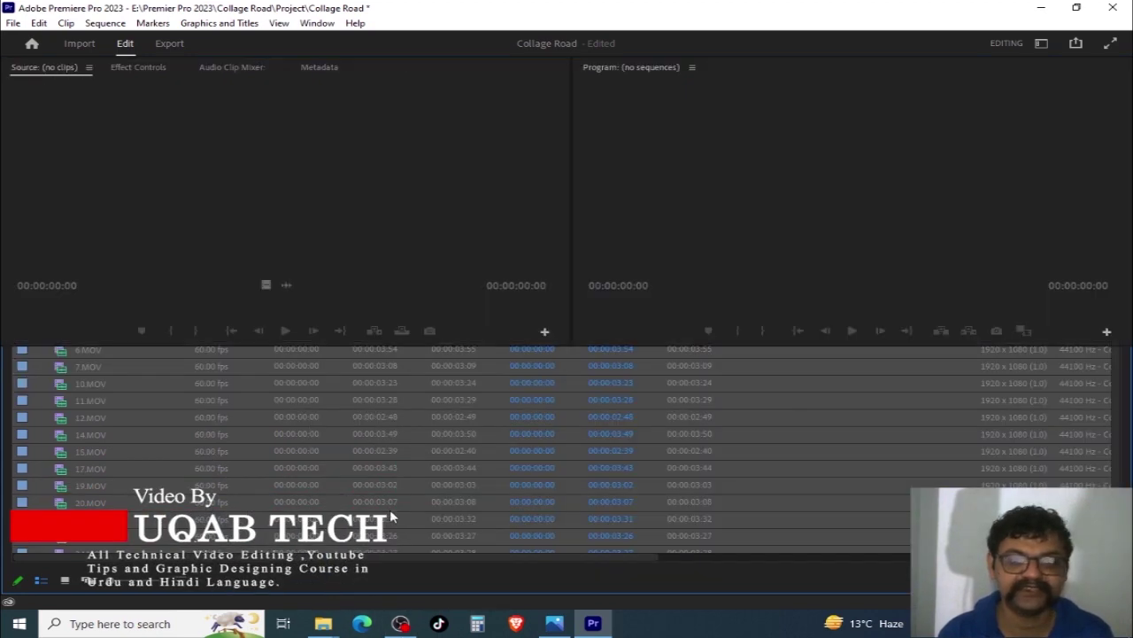
{"action": "left_click", "coordinate": [555, 624]}
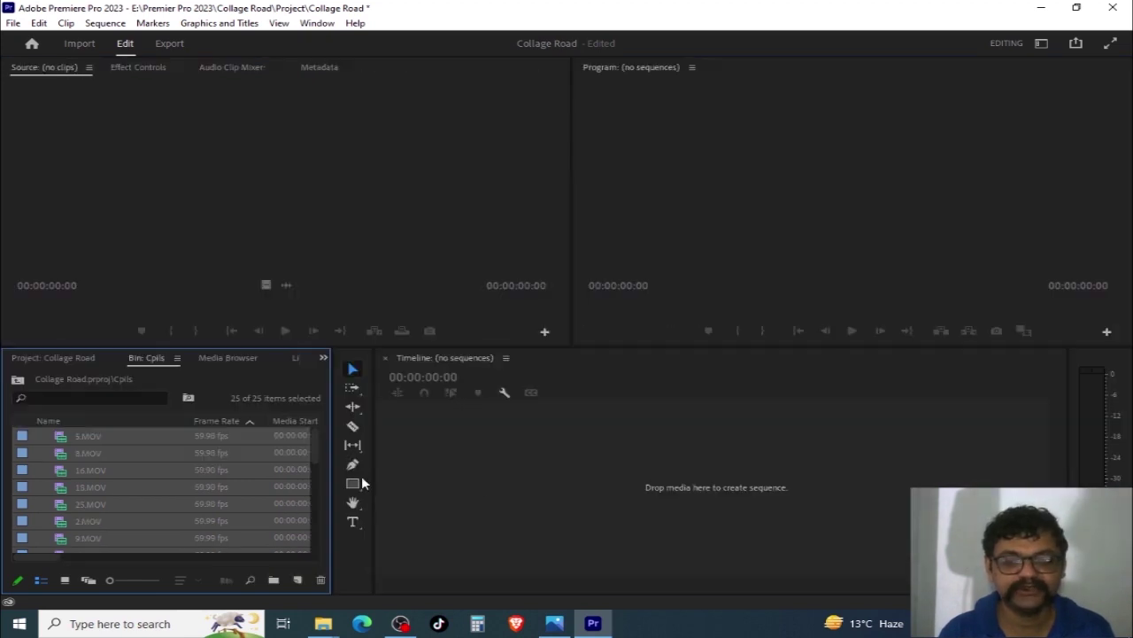
{"action": "left_click", "coordinate": [723, 517]}
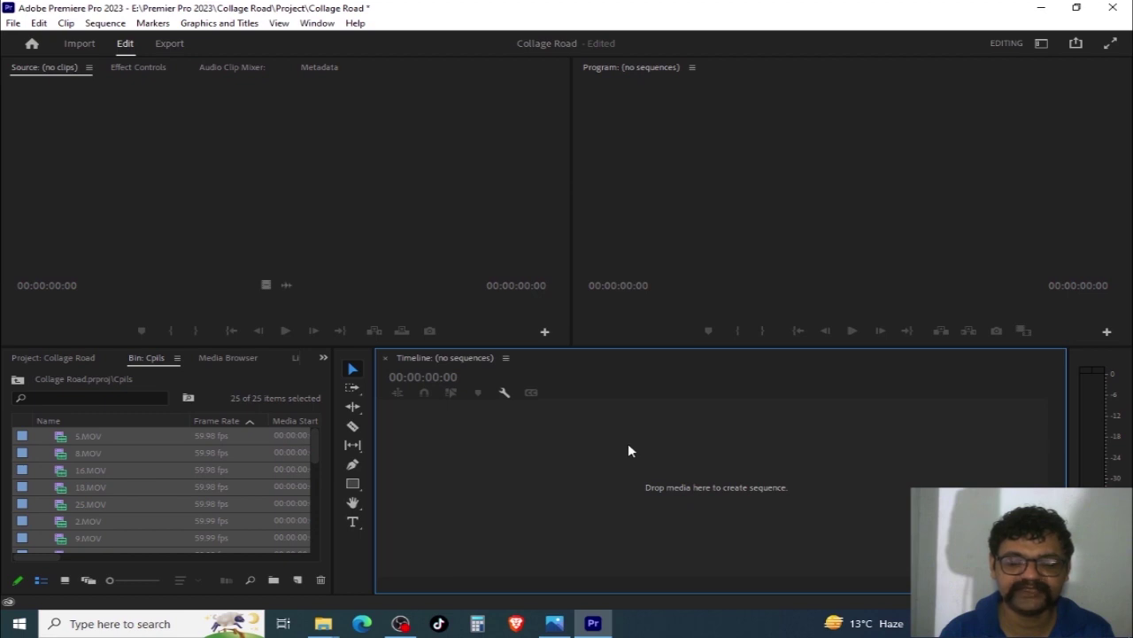
{"action": "key", "text": "grave"}
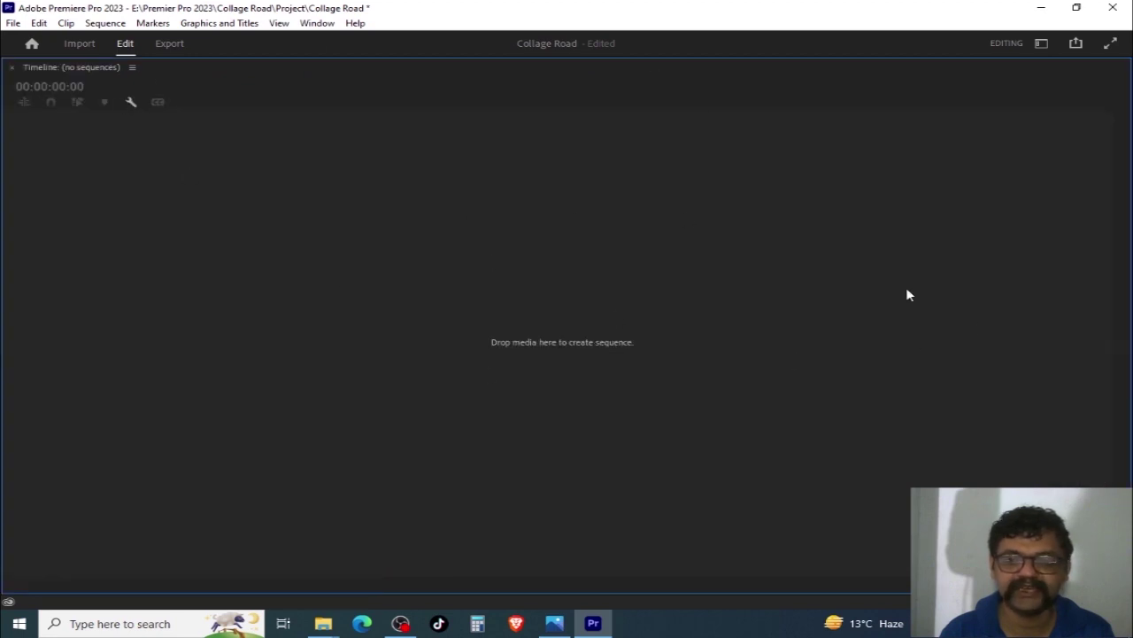
{"action": "key", "text": "grave"}
{"action": "left_click", "coordinate": [742, 237]}
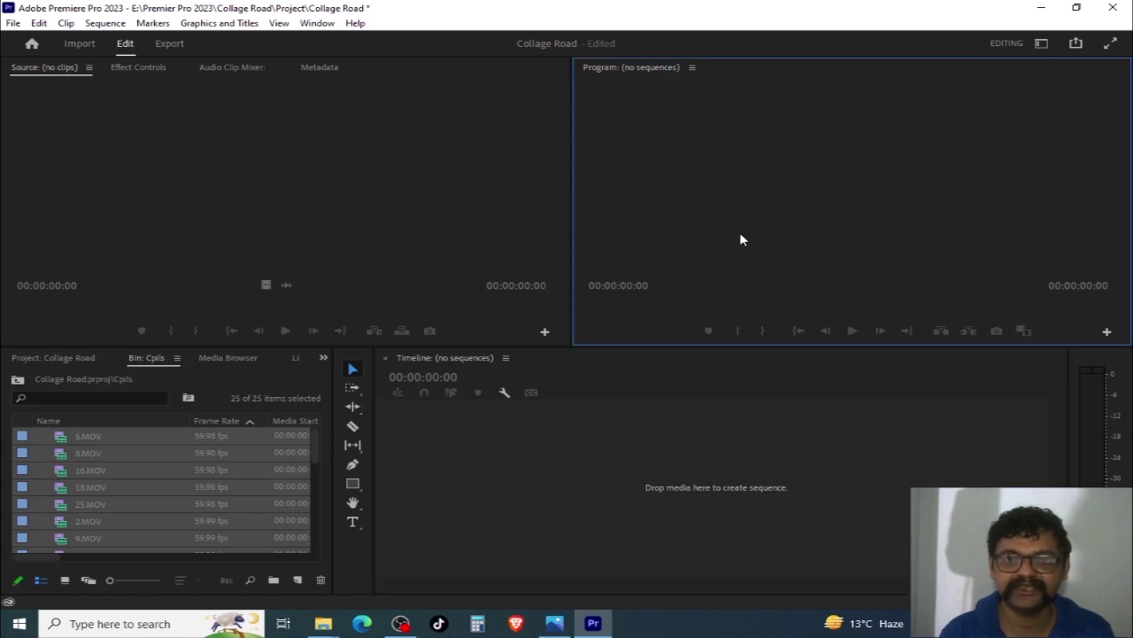
{"action": "key", "text": "grave"}
{"action": "key", "text": "grave"}
{"action": "left_click", "coordinate": [373, 202]}
{"action": "key", "text": "grave"}
{"action": "key", "text": "grave"}
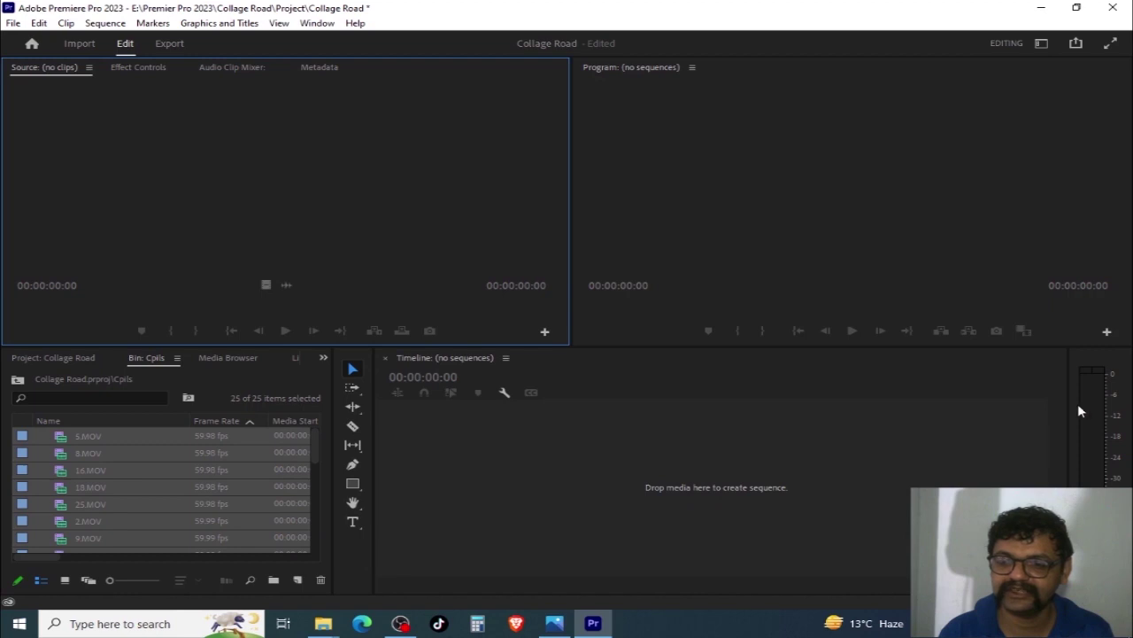
{"action": "left_click", "coordinate": [1079, 410]}
{"action": "key", "text": "grave"}
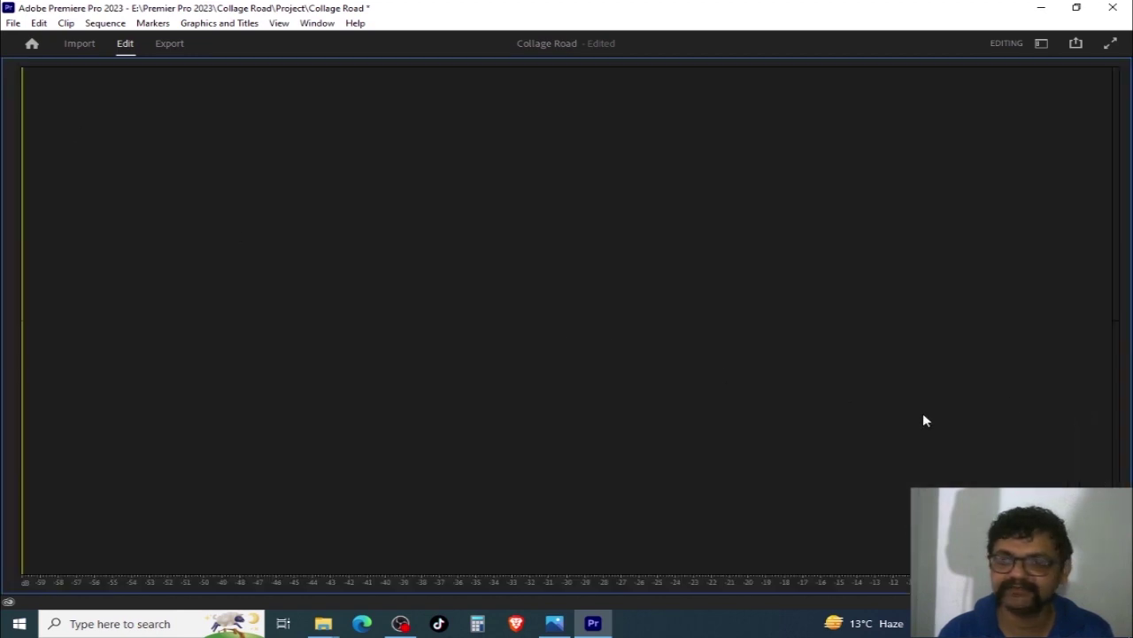
{"action": "key", "text": "grave"}
{"action": "left_click", "coordinate": [147, 486]}
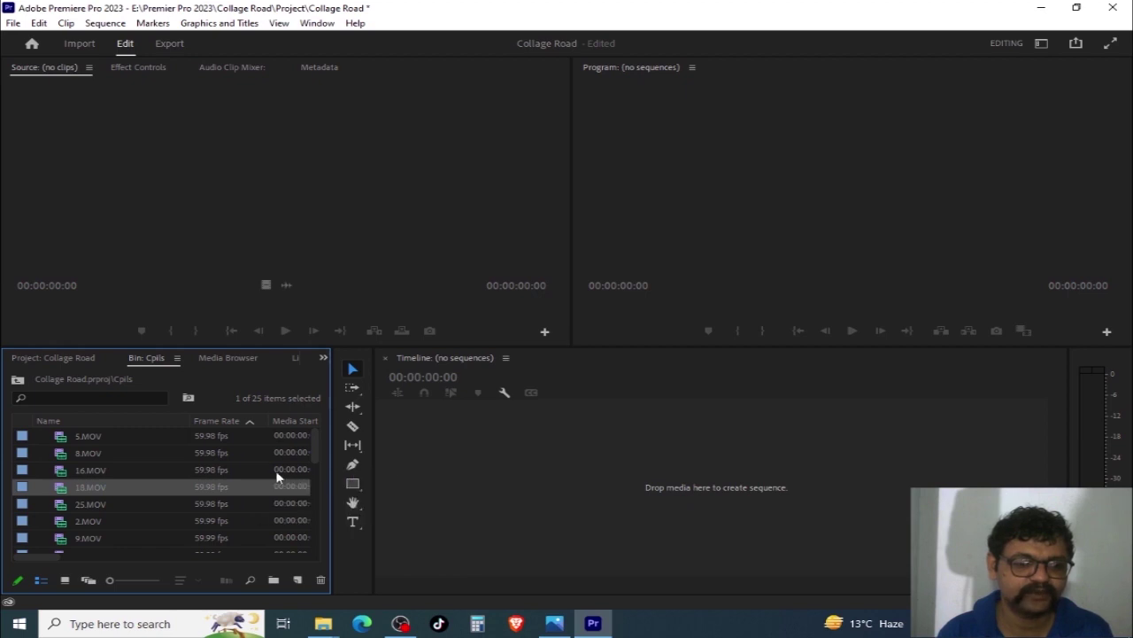
{"action": "key", "text": "grave"}
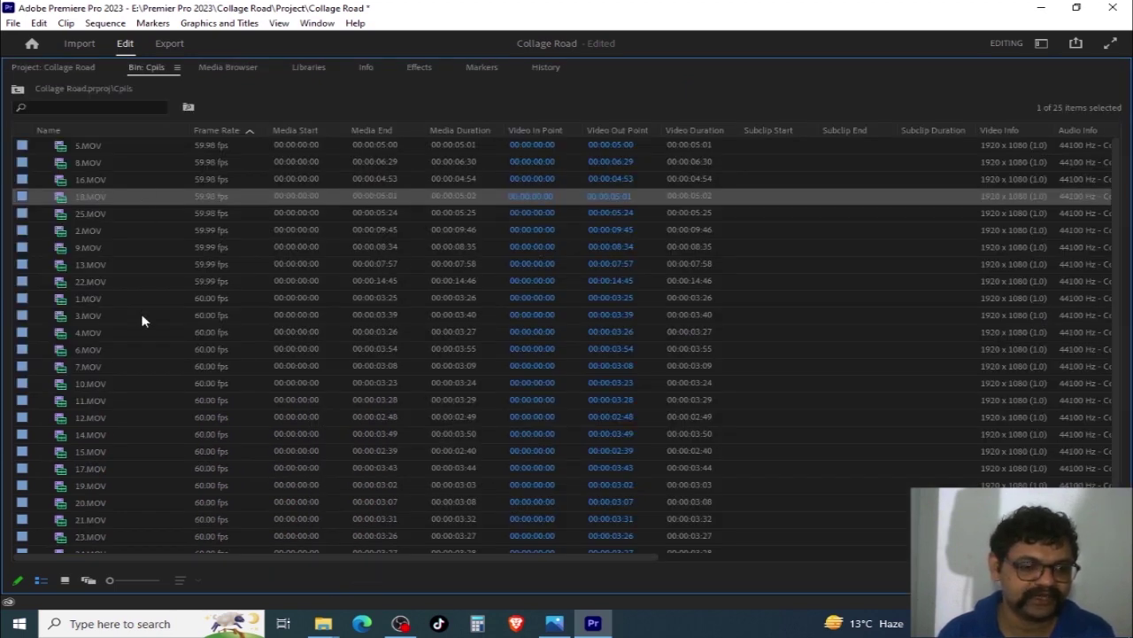
Show the Cpils clips as Icon View thumbnails and un-maximize the bin panel
{"action": "left_click", "coordinate": [64, 582]}
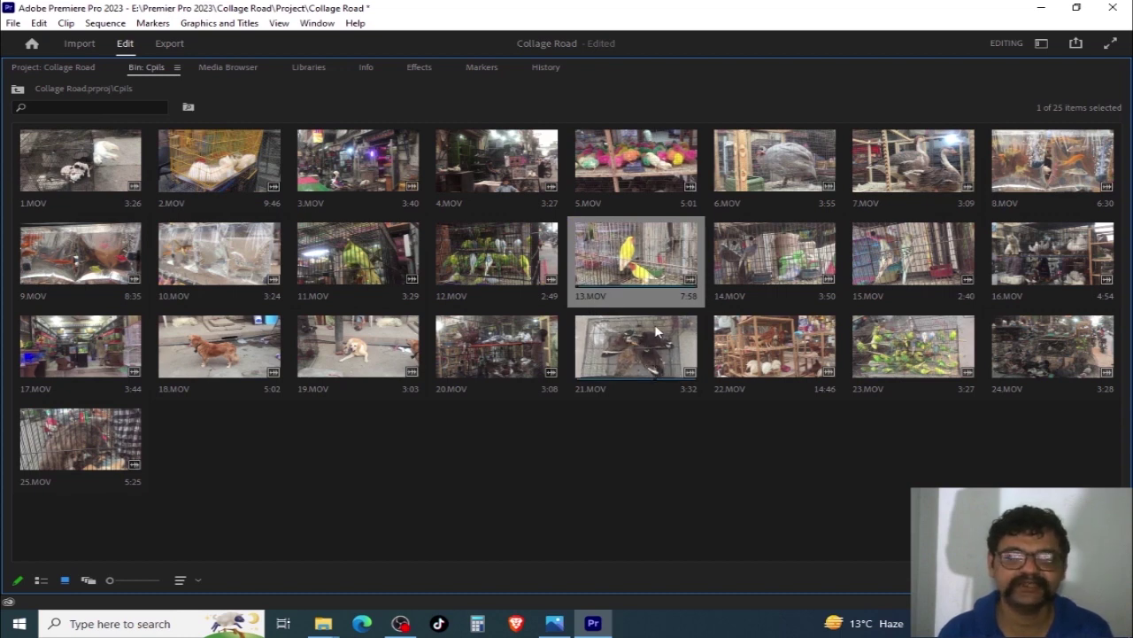
{"action": "key", "text": "grave"}
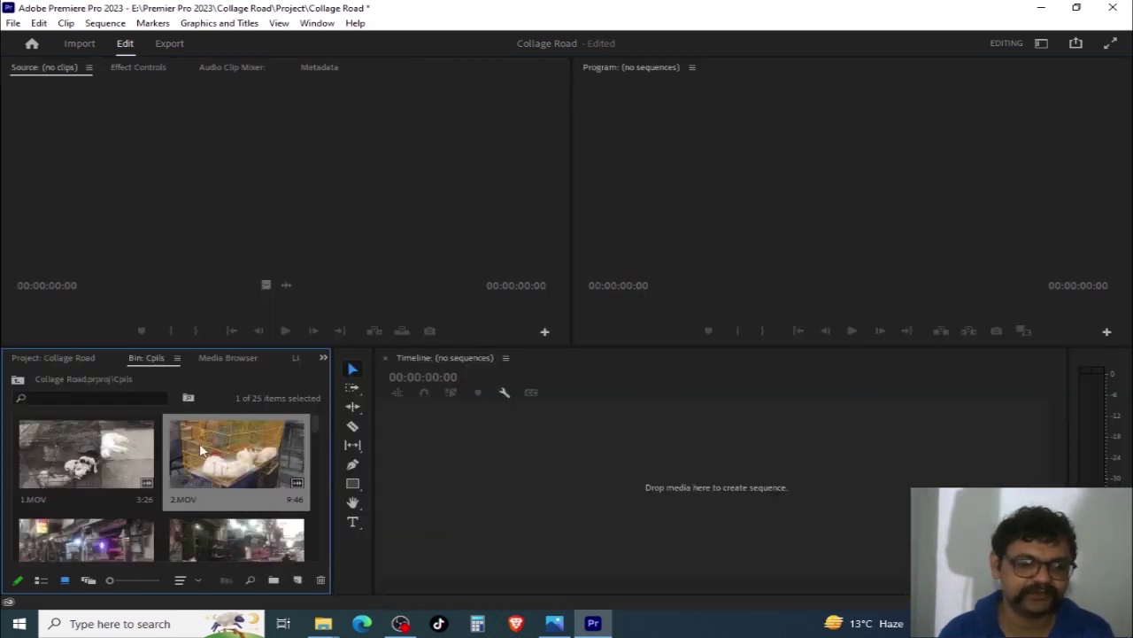
Widen the bin to three columns, widen the timeline, select 1.MOV, and list grouped panels
{"action": "mouse_move", "coordinate": [331, 431]}
{"action": "left_mouse_down"}
{"action": "mouse_move", "coordinate": [450, 424]}
{"action": "mouse_move", "coordinate": [383, 422]}
{"action": "left_mouse_up"}
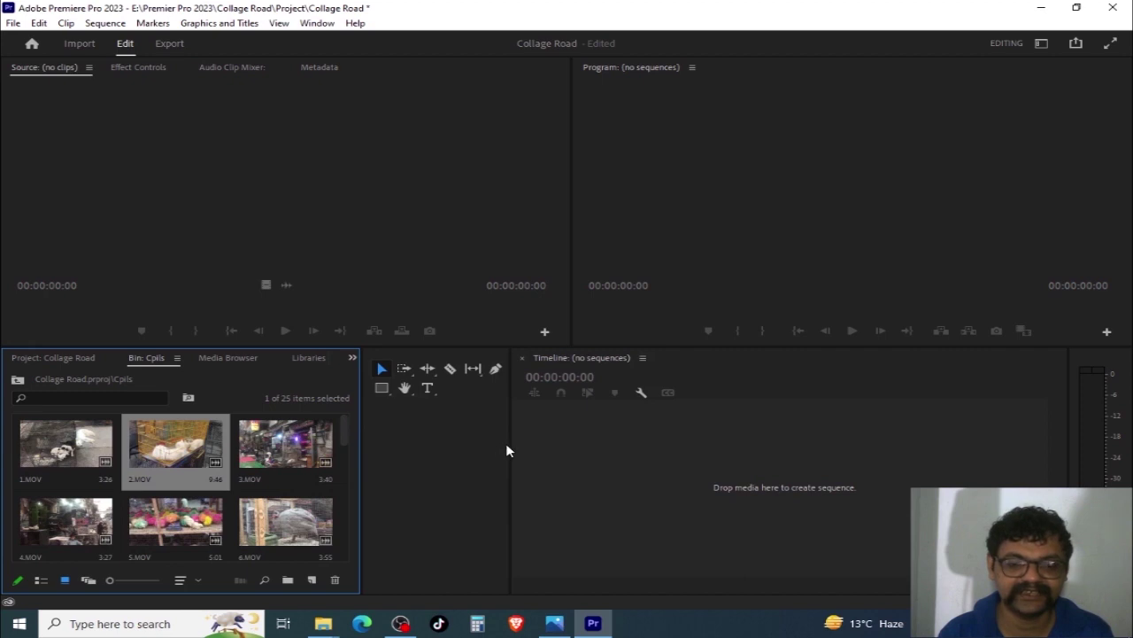
{"action": "left_click_drag", "start_coordinate": [510, 444], "coordinate": [397, 470]}
{"action": "scroll", "coordinate": [100, 456], "scroll_direction": "down", "scroll_amount": 1}
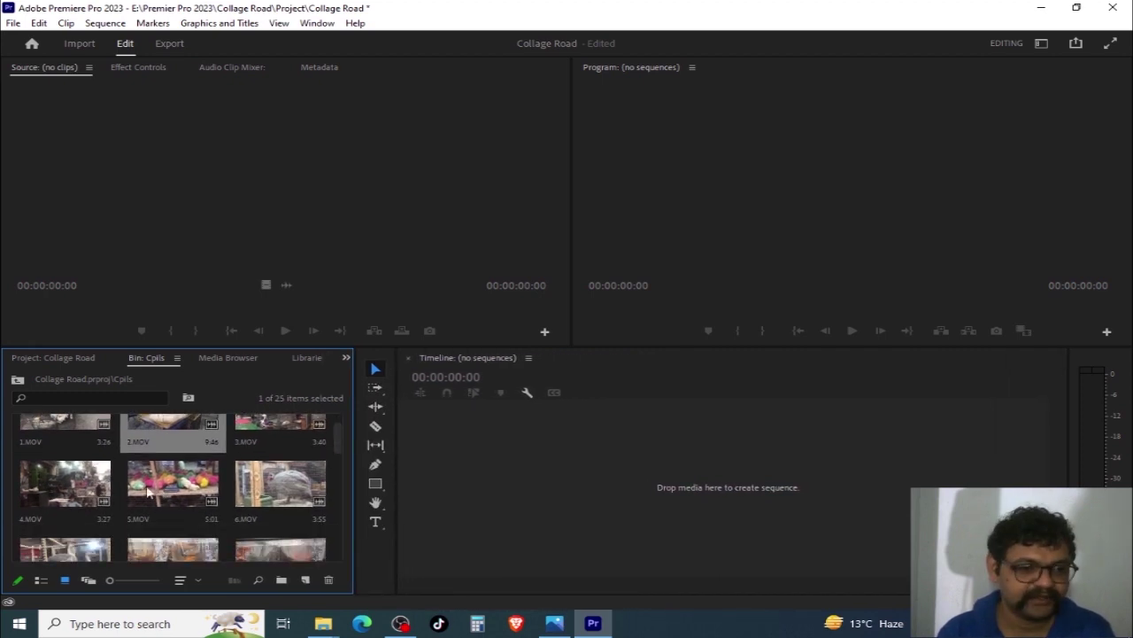
{"action": "scroll", "coordinate": [100, 456], "scroll_direction": "up", "scroll_amount": 1}
{"action": "left_click", "coordinate": [71, 456]}
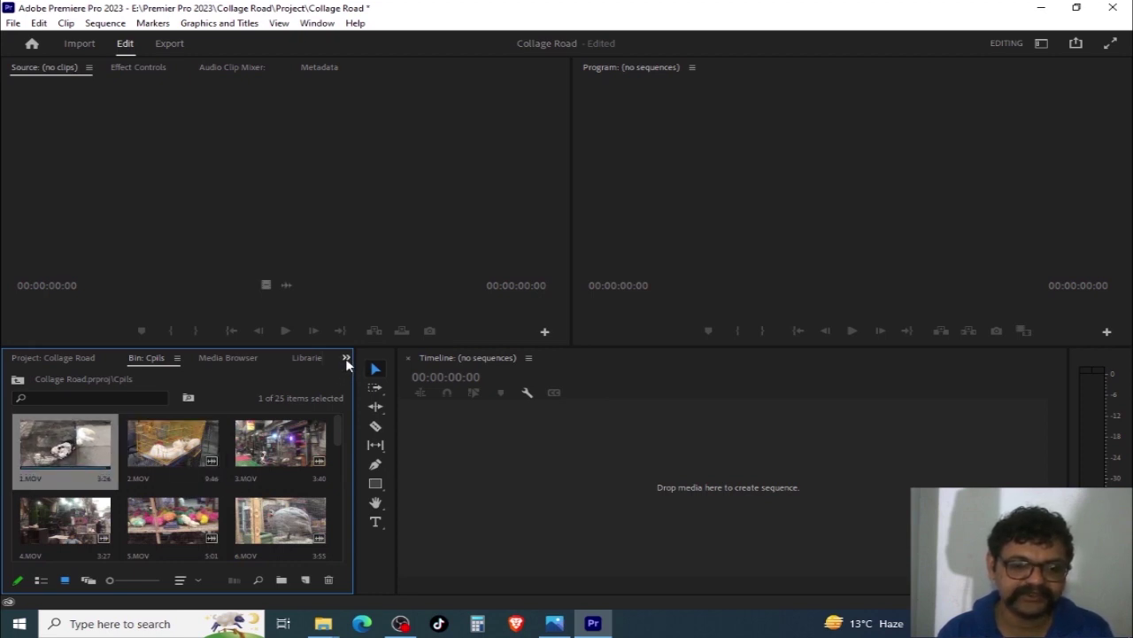
{"action": "left_click", "coordinate": [347, 359]}
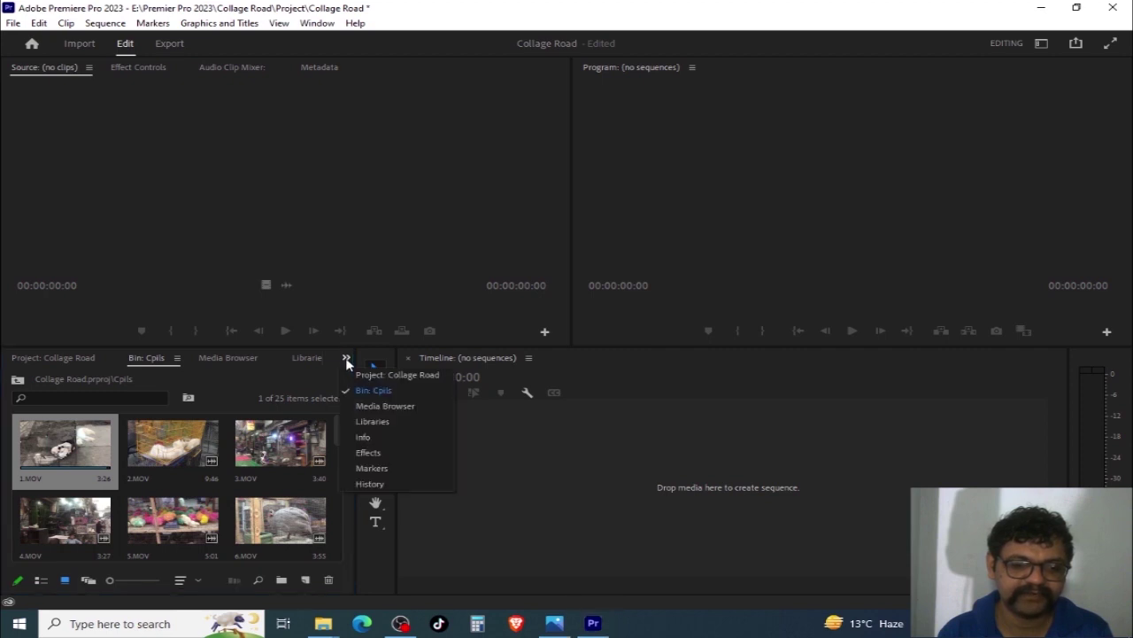
Check 1.MOV's details in the Info panel, then return to the Cpils thumbnails and reselect 1.MOV
{"action": "left_click", "coordinate": [426, 434]}
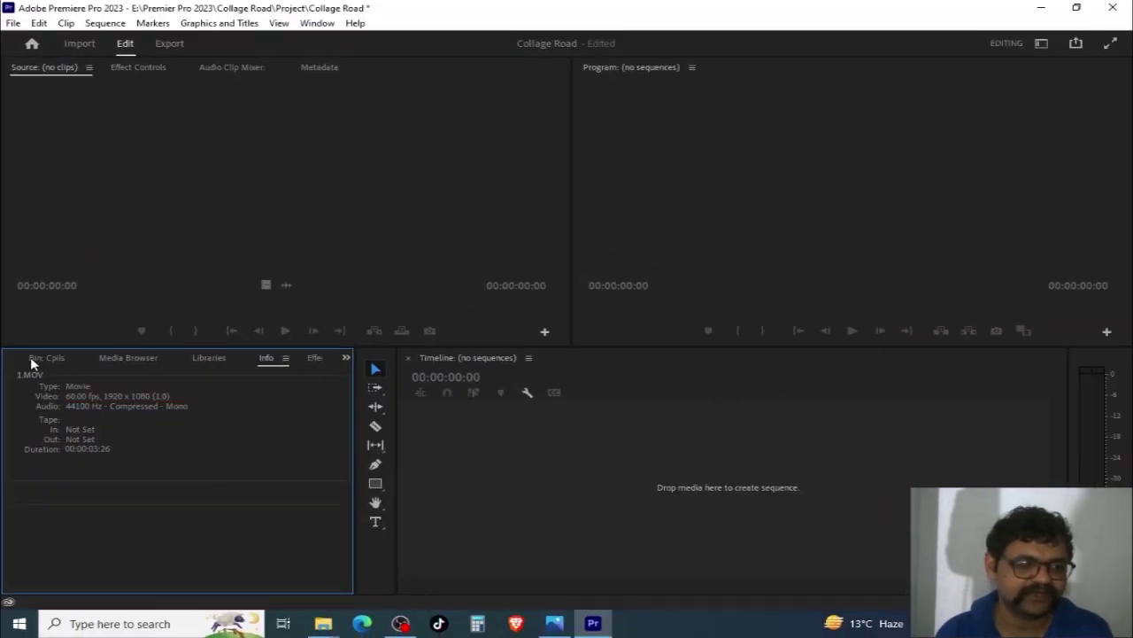
{"action": "left_click", "coordinate": [39, 359]}
{"action": "left_click", "coordinate": [173, 443]}
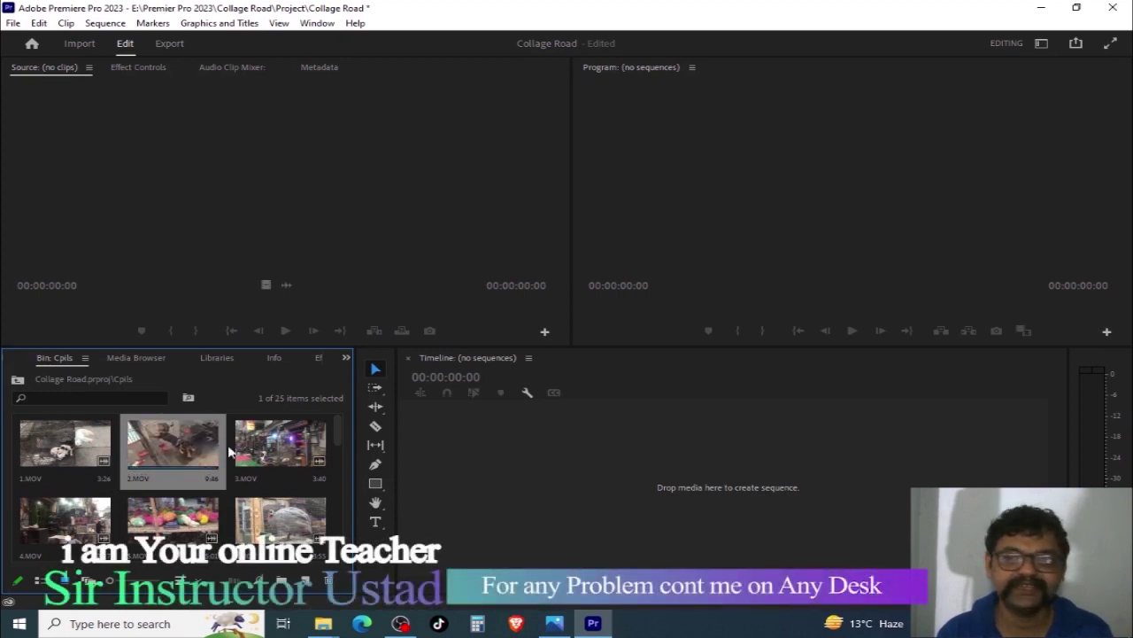
{"action": "left_click", "coordinate": [501, 488]}
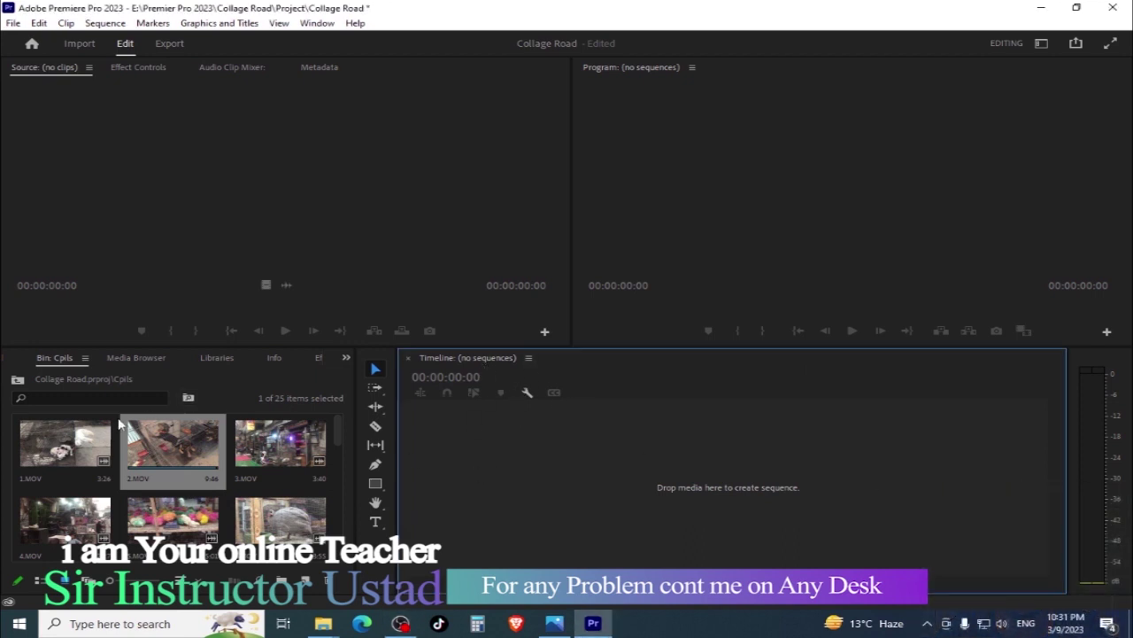
{"action": "left_click", "coordinate": [78, 434]}
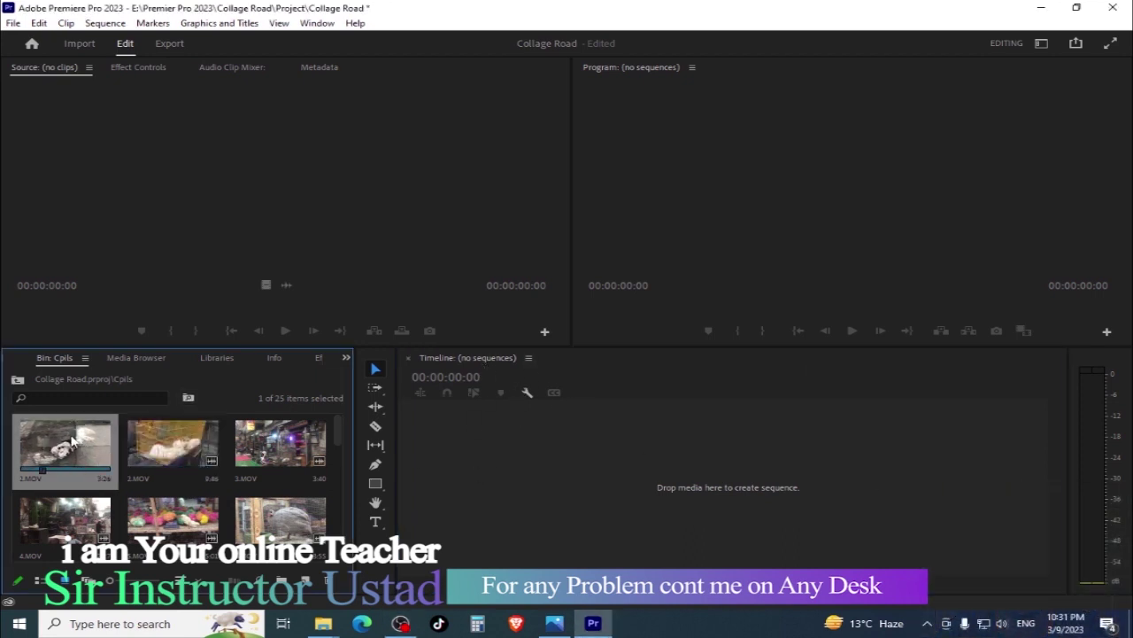
Make a trial sequence from 1.MOV, undo its clips, close it, and open the File menu
{"action": "mouse_move", "coordinate": [78, 434]}
{"action": "left_mouse_down"}
{"action": "mouse_move", "coordinate": [559, 472]}
{"action": "mouse_move", "coordinate": [569, 401]}
{"action": "left_mouse_up"}
{"action": "left_click_drag", "start_coordinate": [767, 380], "coordinate": [654, 384]}
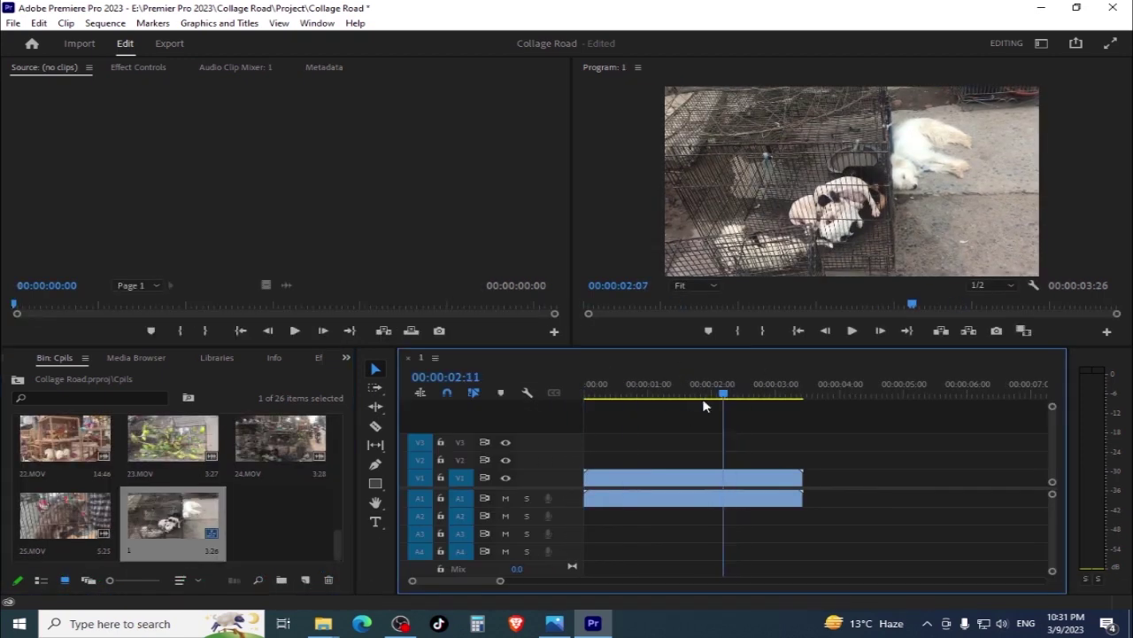
{"action": "key", "text": "ctrl+z"}
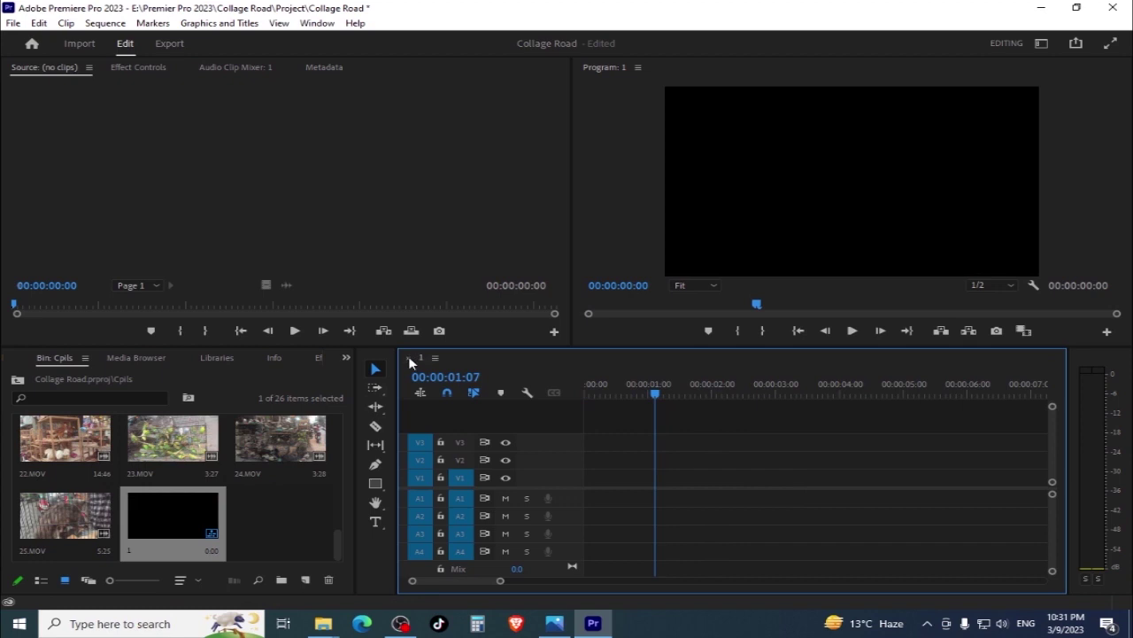
{"action": "left_click", "coordinate": [408, 358]}
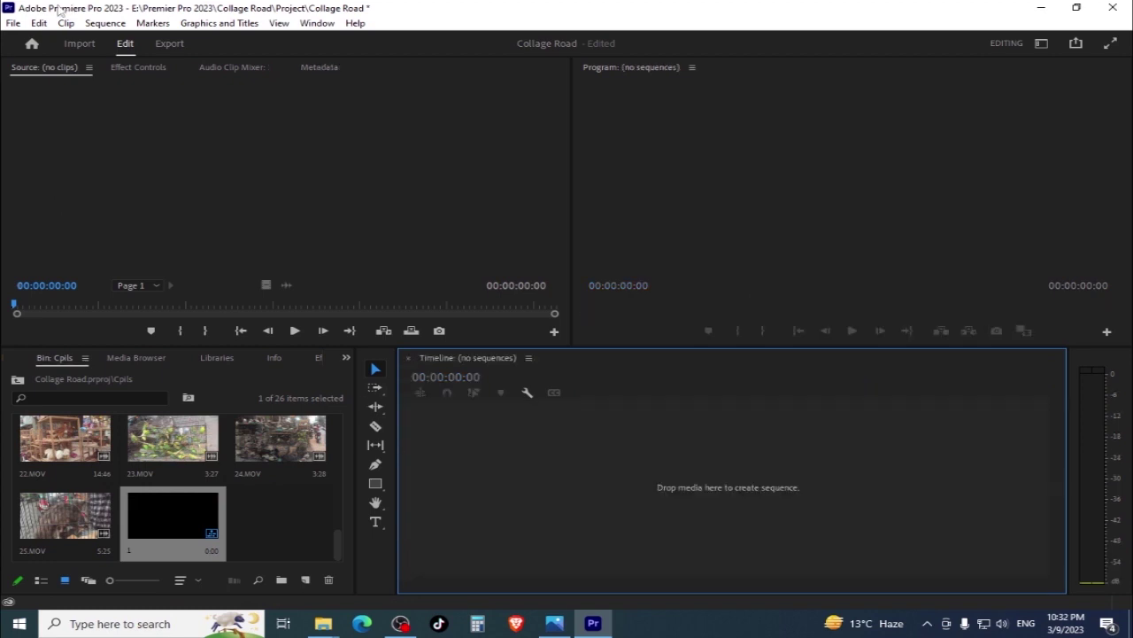
{"action": "left_click", "coordinate": [14, 24]}
{"action": "mouse_move", "coordinate": [17, 42]}
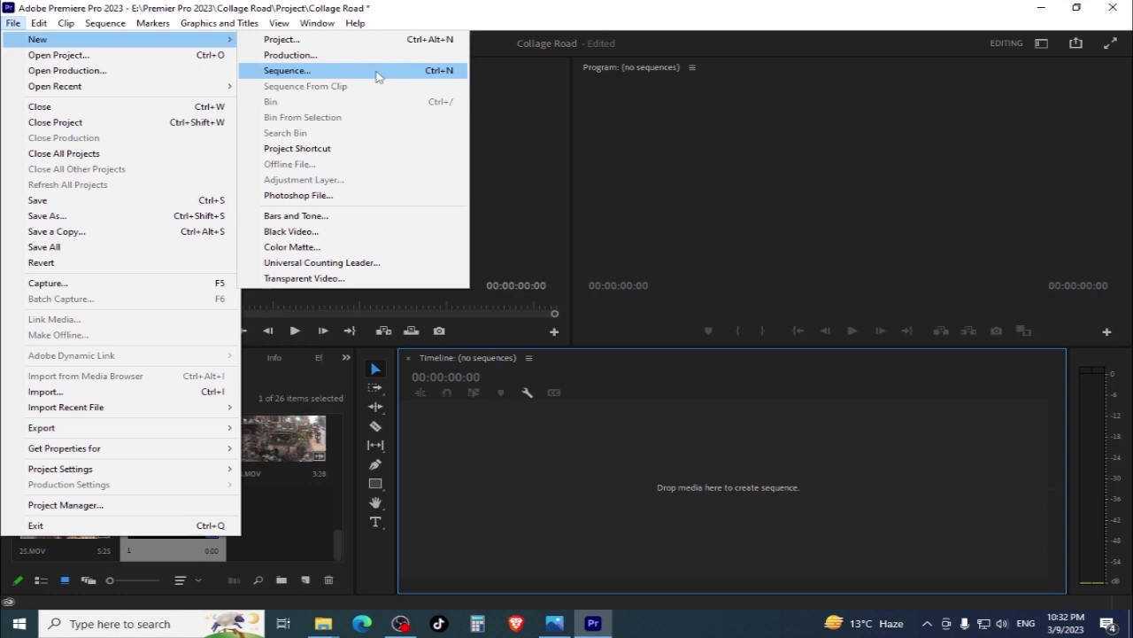
Start a new sequence using the ARRI 1080p 24 preset (1920x1080, 24 fps)
{"action": "left_click", "coordinate": [375, 73]}
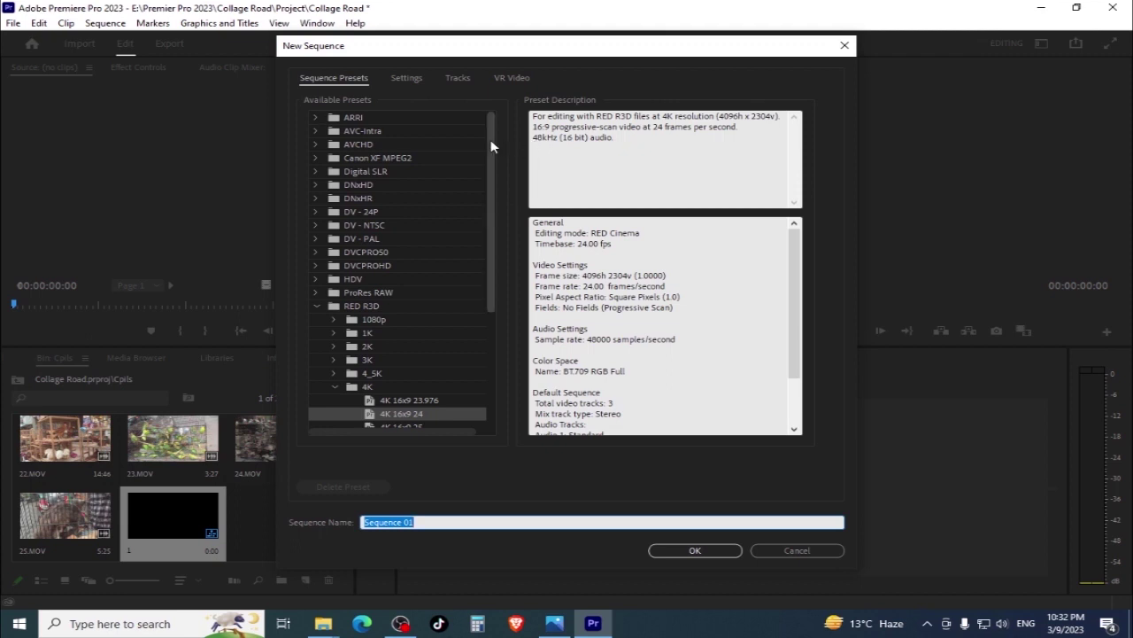
{"action": "left_click_drag", "start_coordinate": [493, 145], "coordinate": [507, 164]}
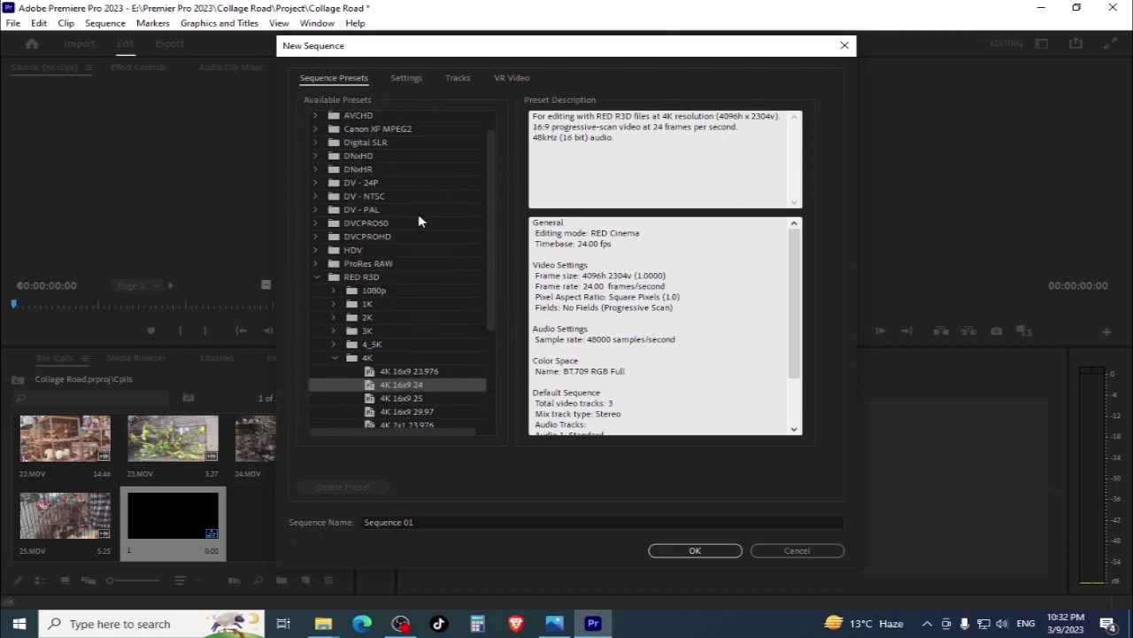
{"action": "scroll", "coordinate": [444, 386], "scroll_direction": "up", "scroll_amount": 1}
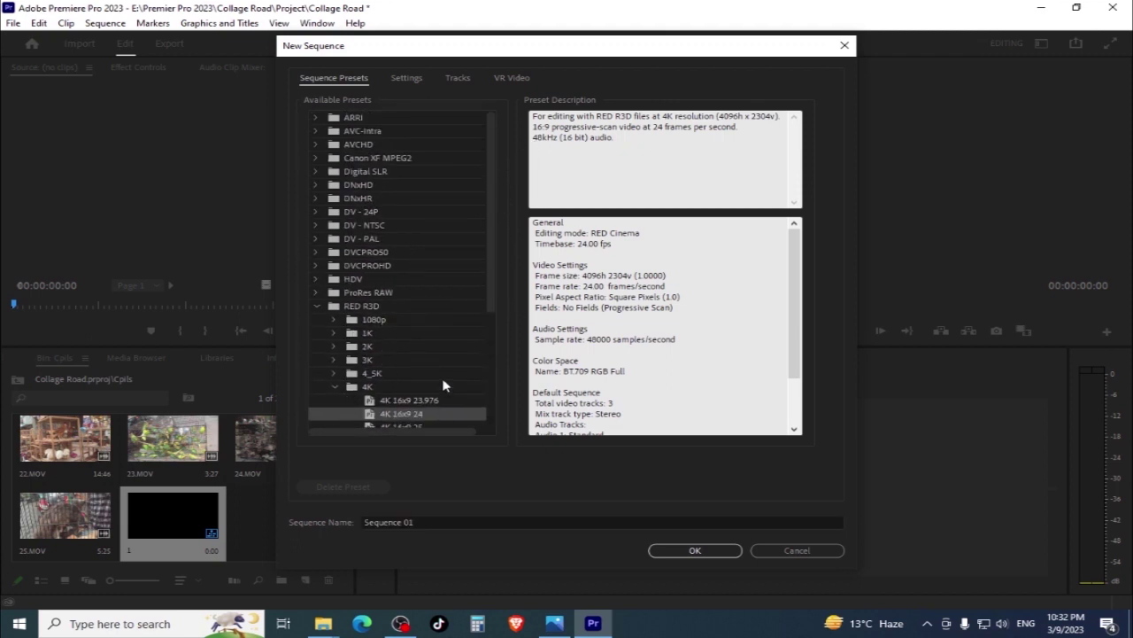
{"action": "left_click", "coordinate": [317, 118]}
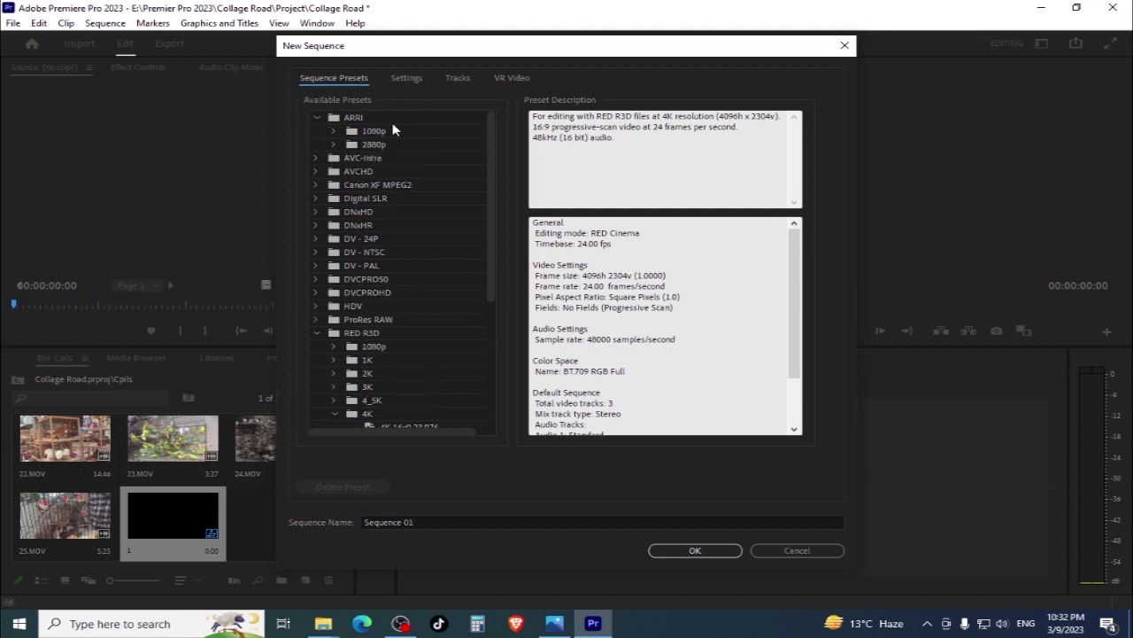
{"action": "left_click", "coordinate": [368, 130]}
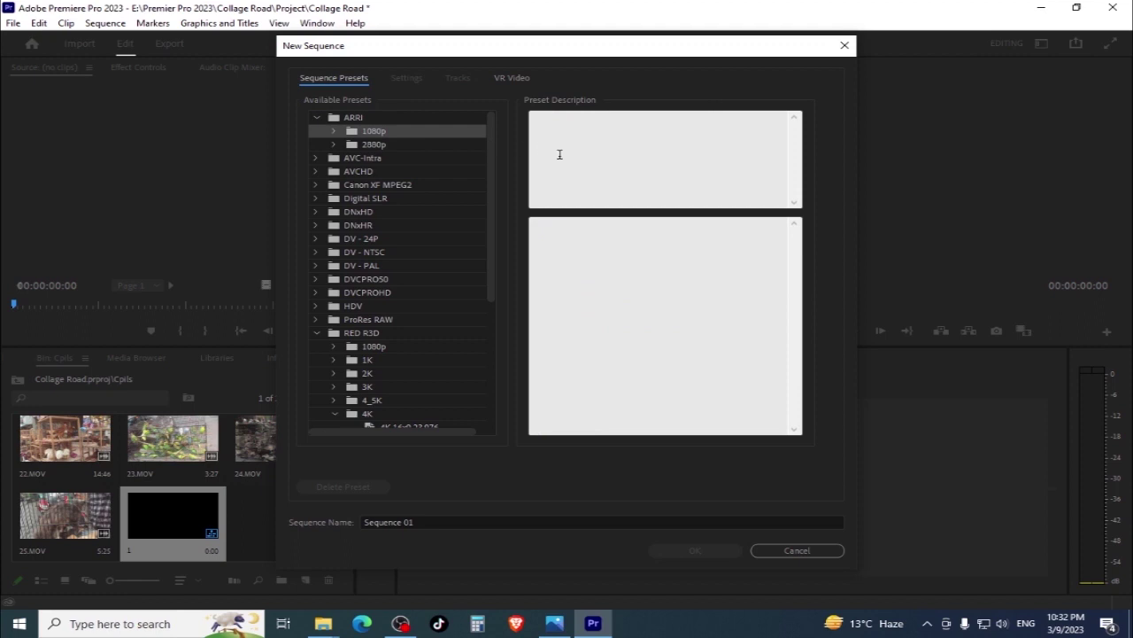
{"action": "left_click", "coordinate": [333, 130]}
{"action": "left_click", "coordinate": [400, 145]}
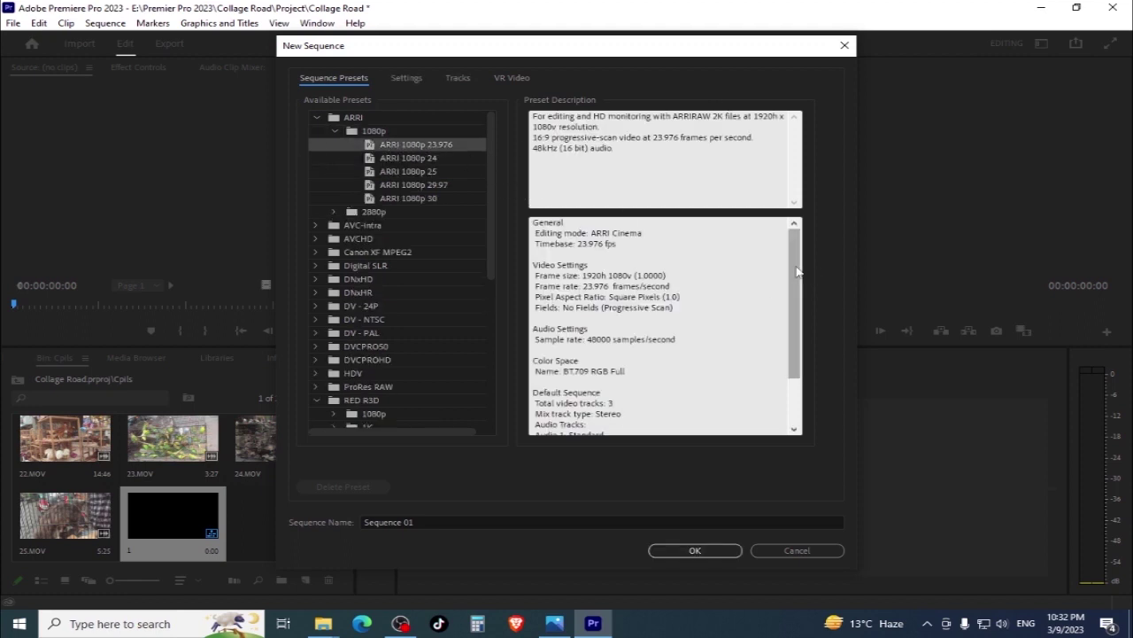
{"action": "scroll", "coordinate": [800, 302], "scroll_direction": "down", "scroll_amount": 2}
{"action": "scroll", "coordinate": [800, 301], "scroll_direction": "up", "scroll_amount": 2}
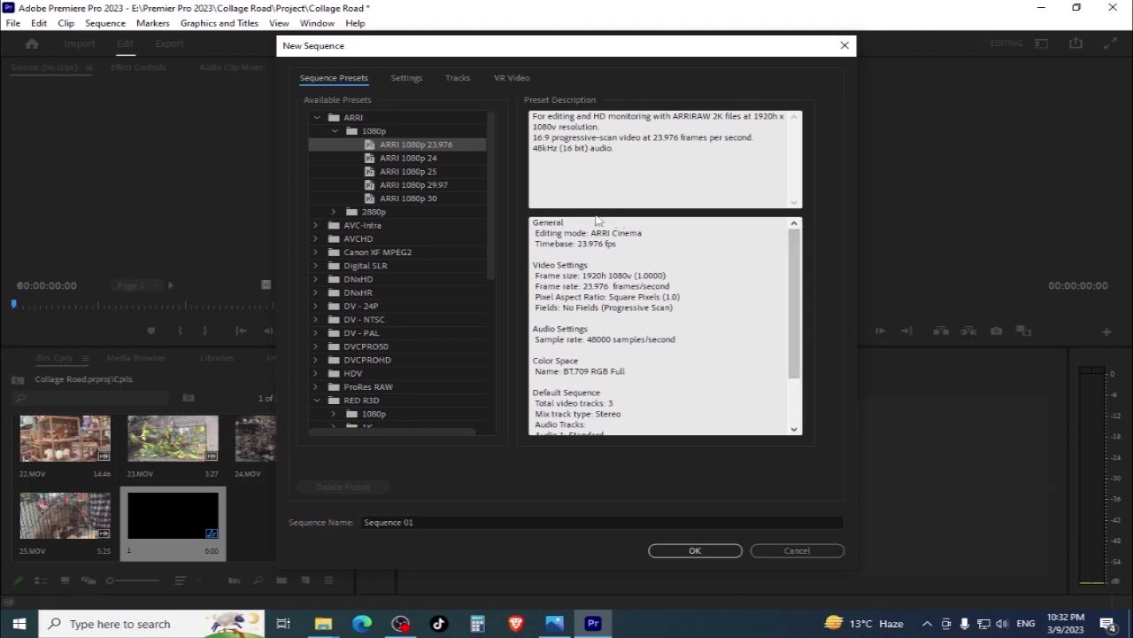
{"action": "left_click", "coordinate": [427, 159]}
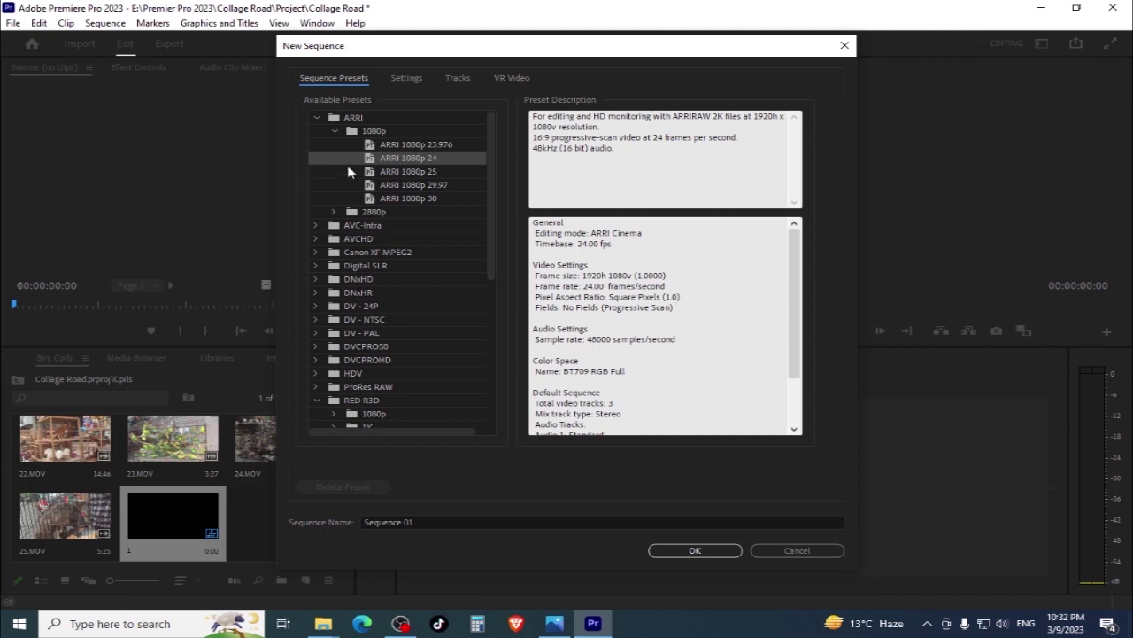
Browse the Digital SLR 1080p24, DSLR 640x480p50 and HDV 1080i25 (50i) presets
{"action": "double_click", "coordinate": [381, 266]}
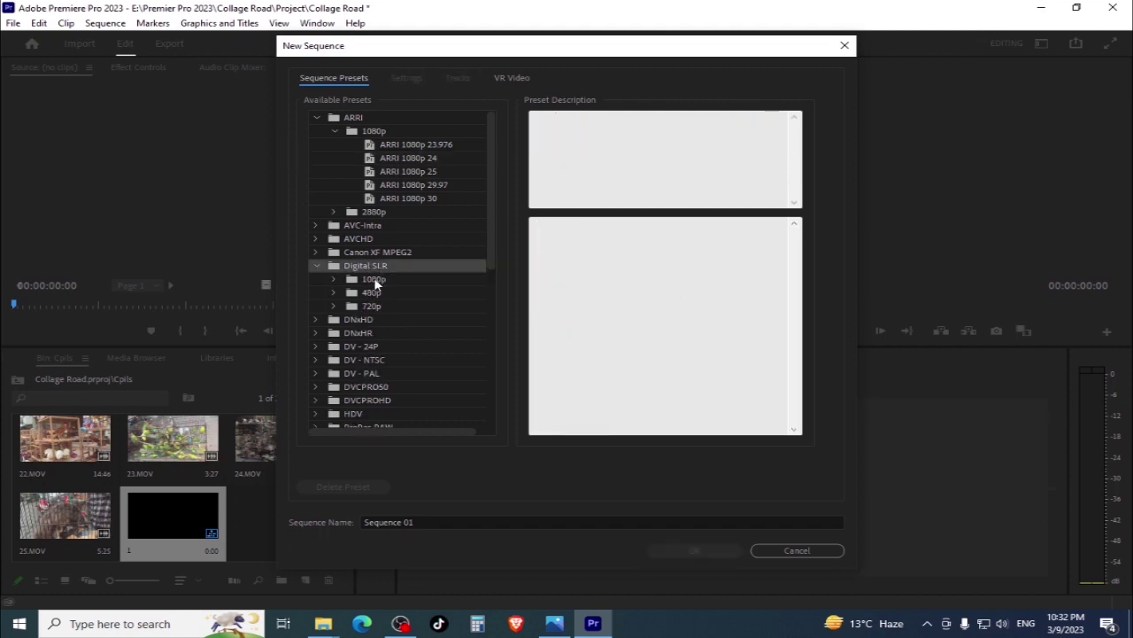
{"action": "double_click", "coordinate": [376, 280]}
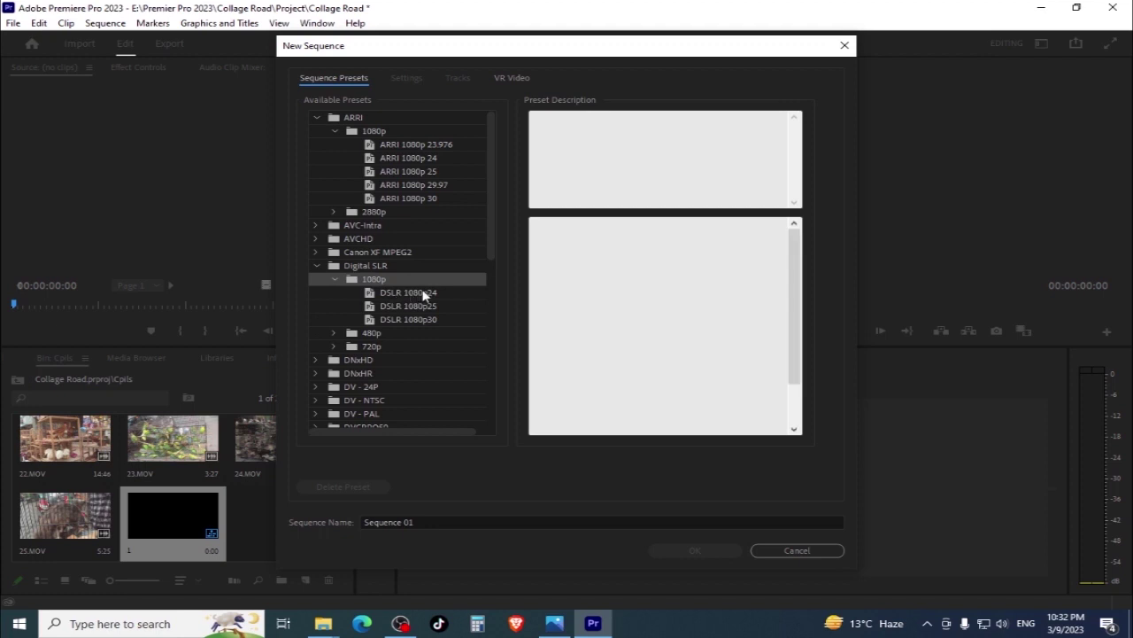
{"action": "left_click", "coordinate": [424, 293]}
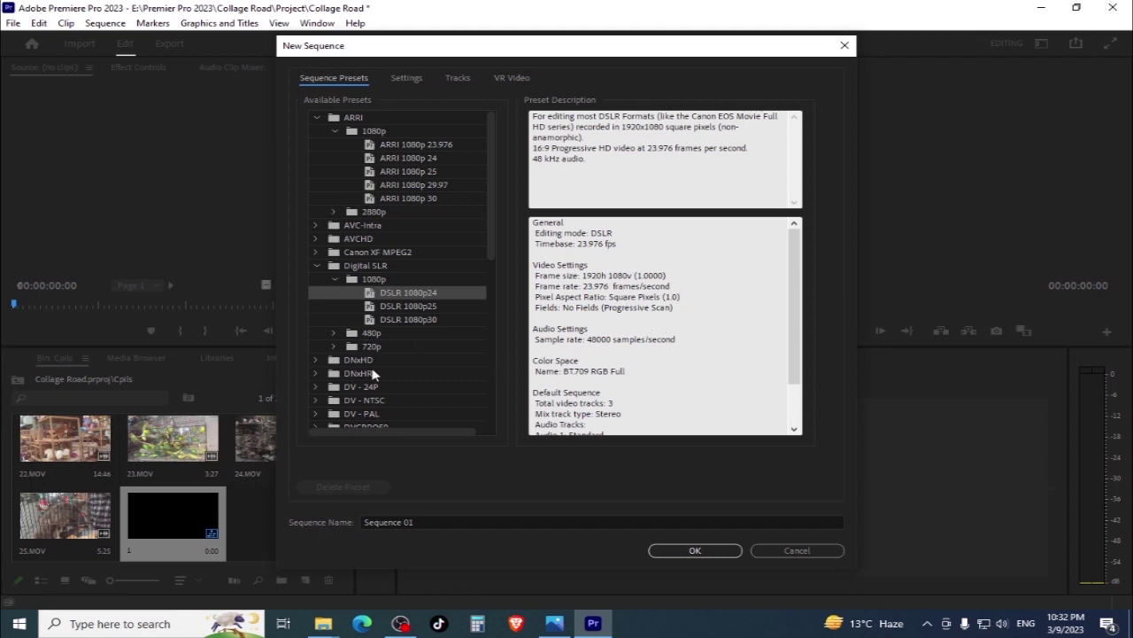
{"action": "scroll", "coordinate": [372, 375], "scroll_direction": "down", "scroll_amount": 2}
{"action": "double_click", "coordinate": [371, 253]}
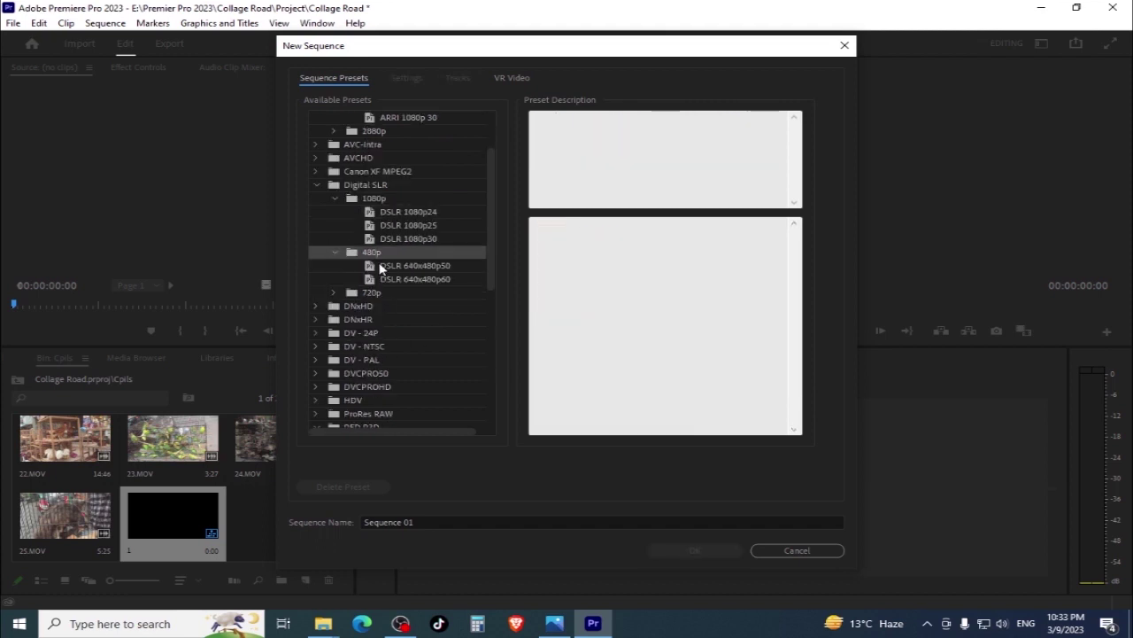
{"action": "left_click", "coordinate": [412, 265]}
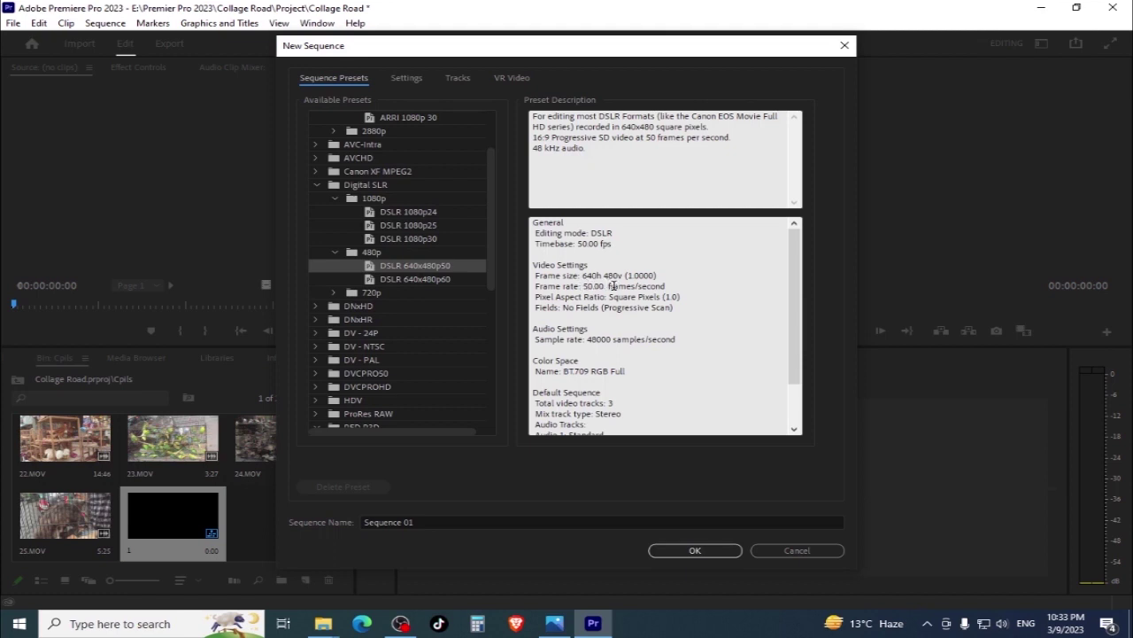
{"action": "scroll", "coordinate": [456, 376], "scroll_direction": "down", "scroll_amount": 2}
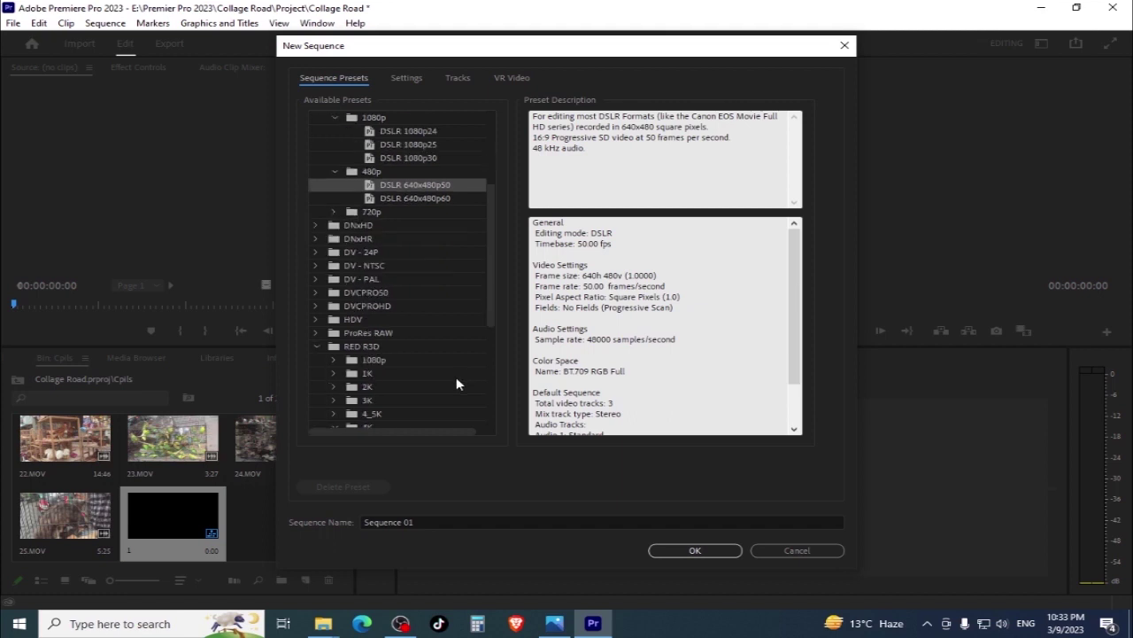
{"action": "left_click", "coordinate": [316, 319]}
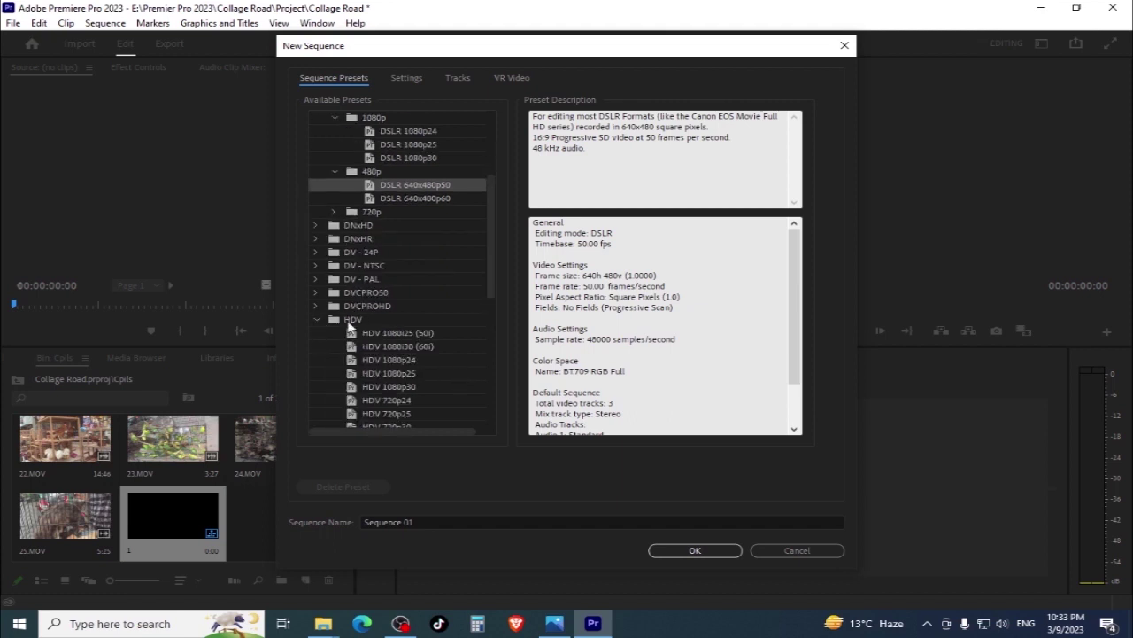
{"action": "left_click", "coordinate": [420, 339]}
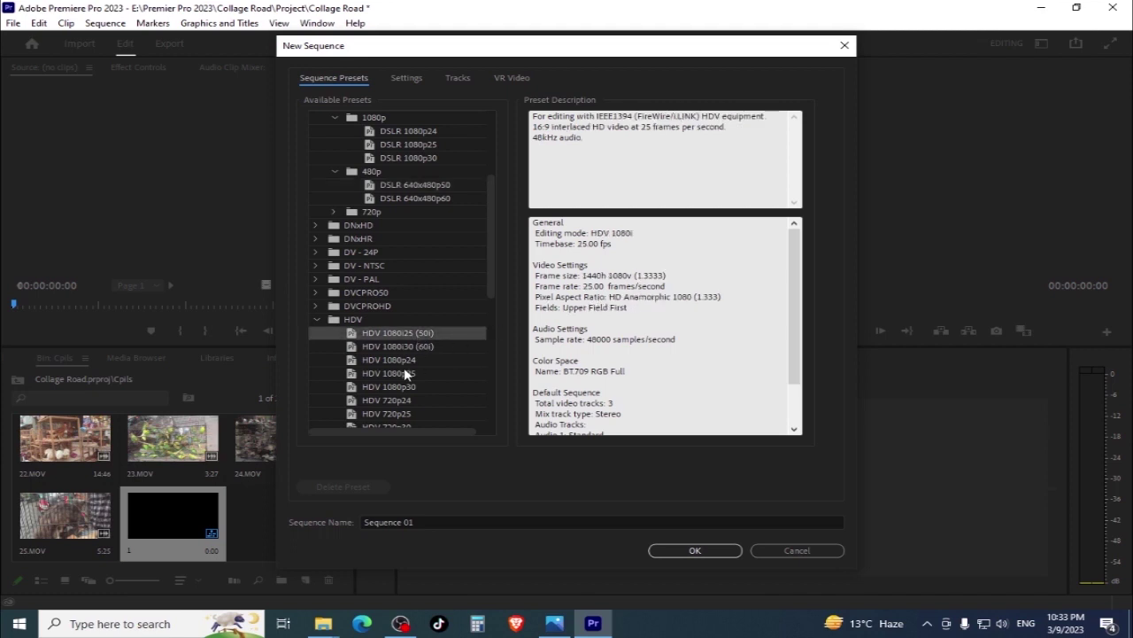
Preview the RED R3D 1080p 16x9 23.976 preset, then settle on 4K 2x1 24
{"action": "scroll", "coordinate": [404, 368], "scroll_direction": "down", "scroll_amount": 1}
{"action": "scroll", "coordinate": [404, 367], "scroll_direction": "down", "scroll_amount": 2}
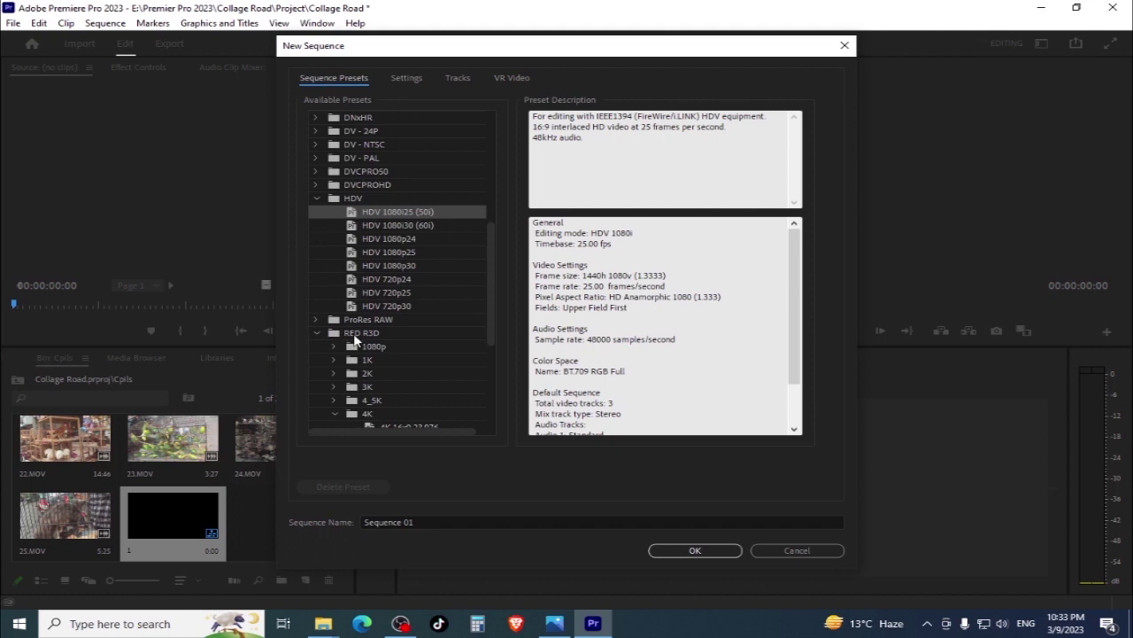
{"action": "left_click", "coordinate": [370, 333]}
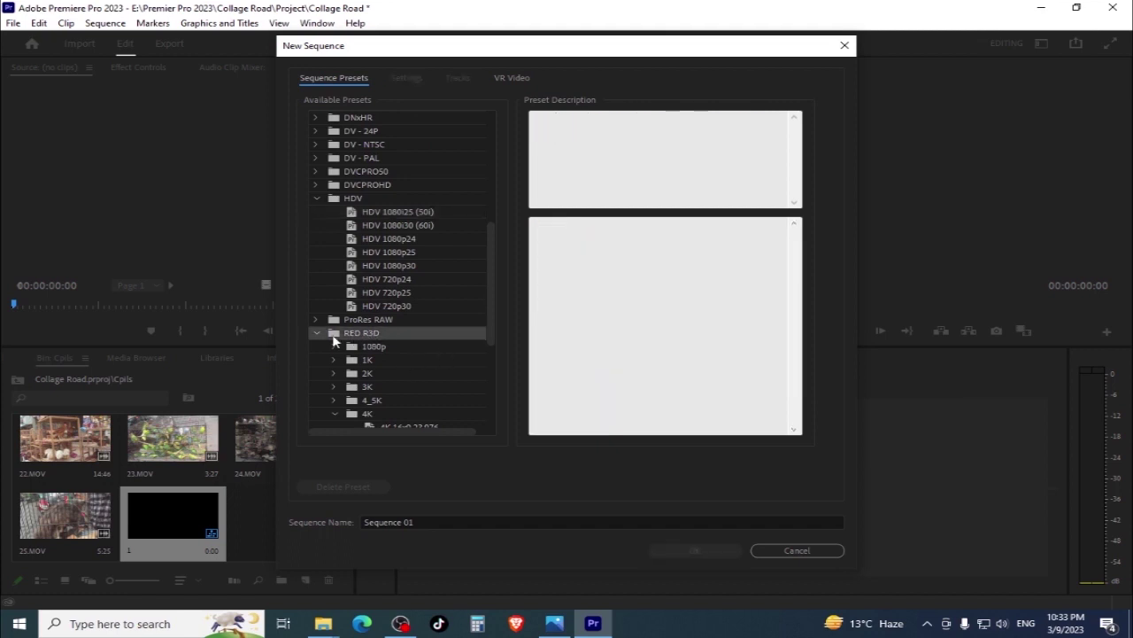
{"action": "double_click", "coordinate": [378, 346]}
{"action": "left_click", "coordinate": [418, 362]}
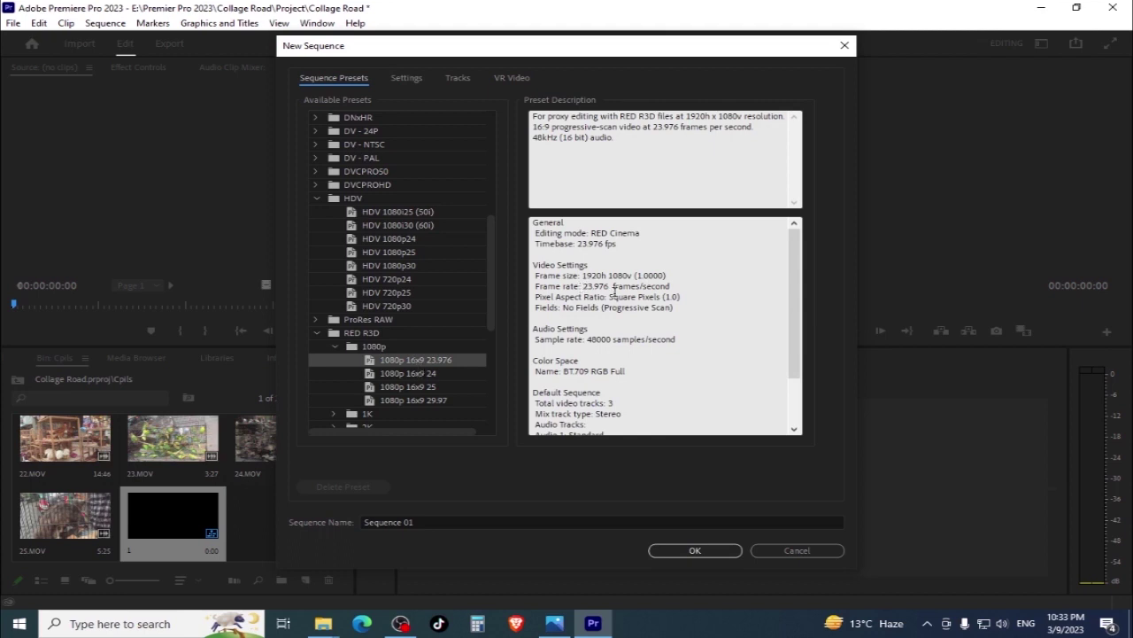
{"action": "scroll", "coordinate": [400, 412], "scroll_direction": "down", "scroll_amount": 3}
{"action": "scroll", "coordinate": [402, 414], "scroll_direction": "down", "scroll_amount": 4}
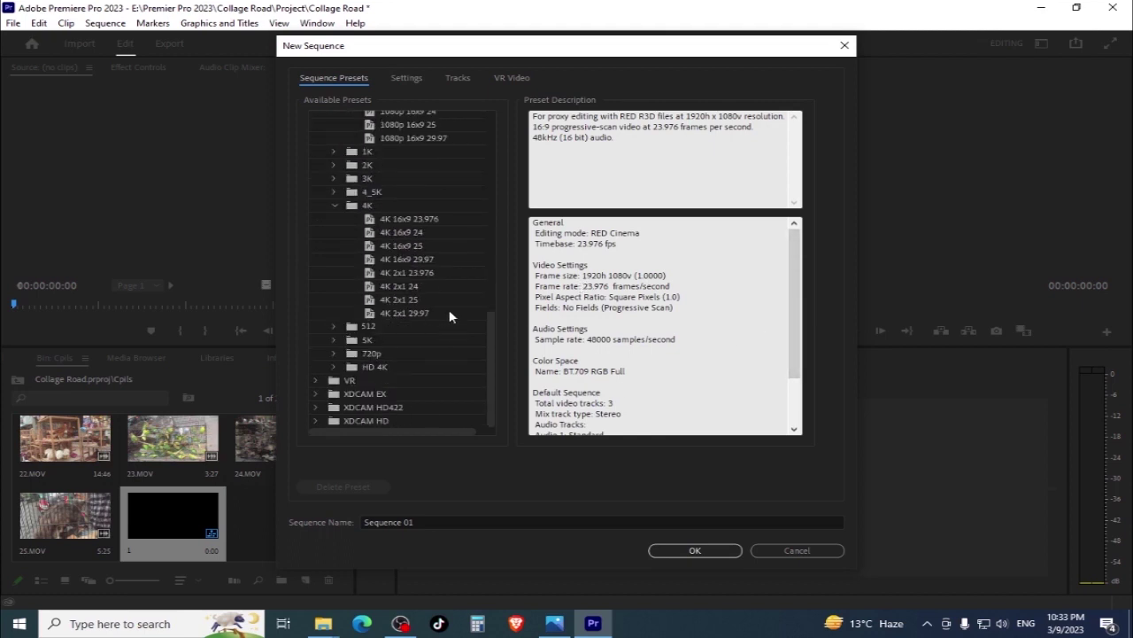
{"action": "left_click", "coordinate": [390, 288]}
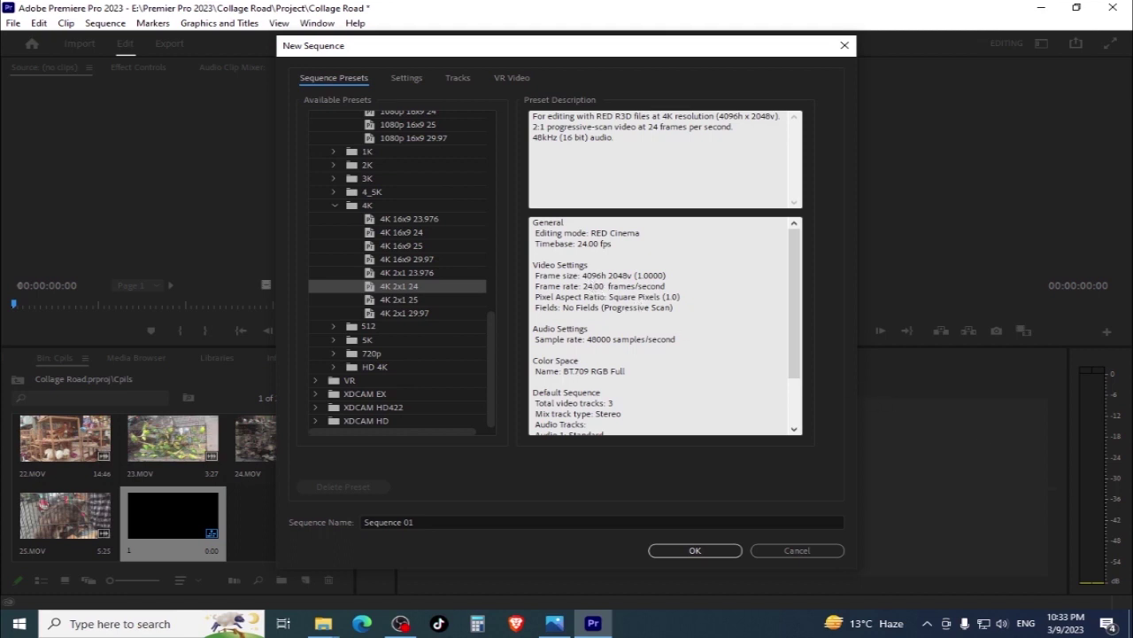
{"action": "mouse_move", "coordinate": [326, 627]}
{"action": "left_click", "coordinate": [211, 551]}
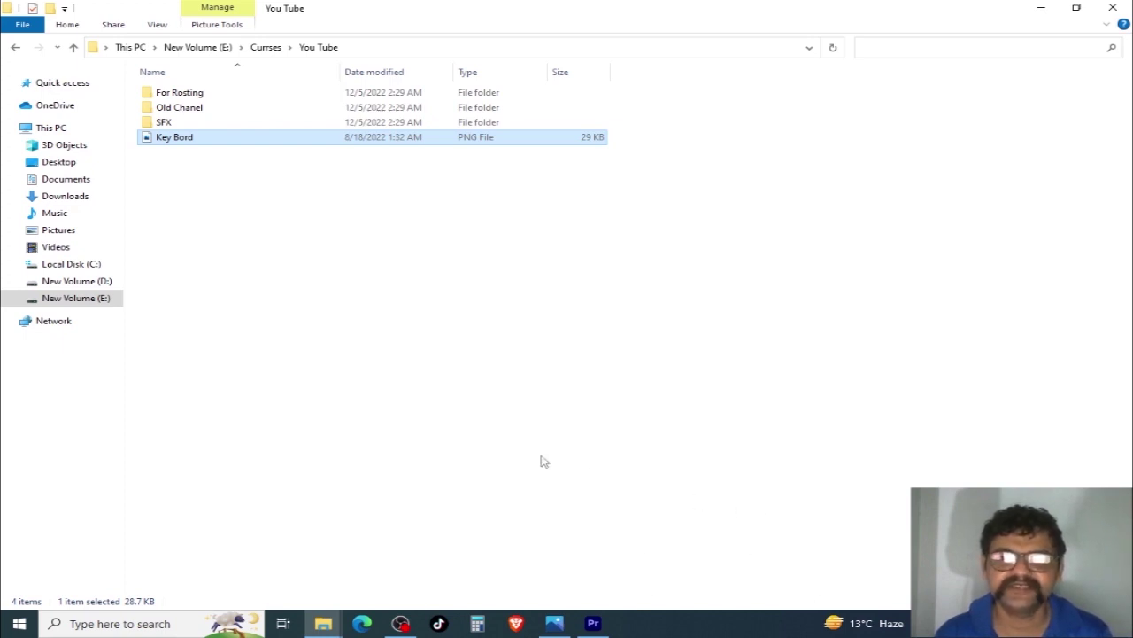
{"action": "left_click", "coordinate": [594, 623]}
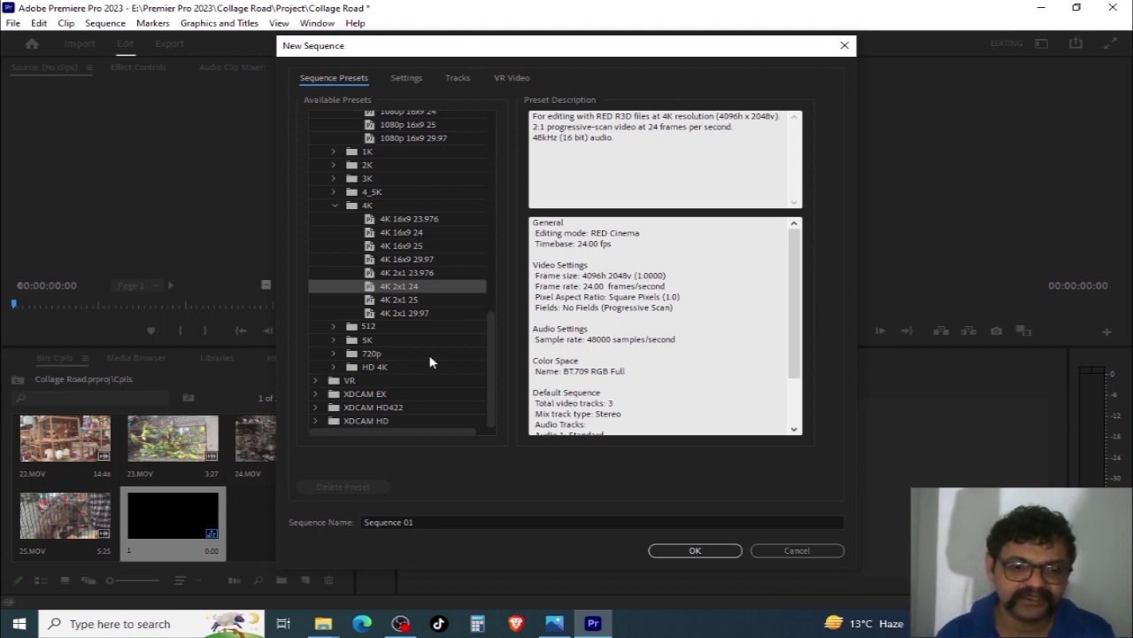
Preview the RED 5K 2.4x1 23.976 and 4K 16x9 23.976 preset descriptions
{"action": "double_click", "coordinate": [373, 343]}
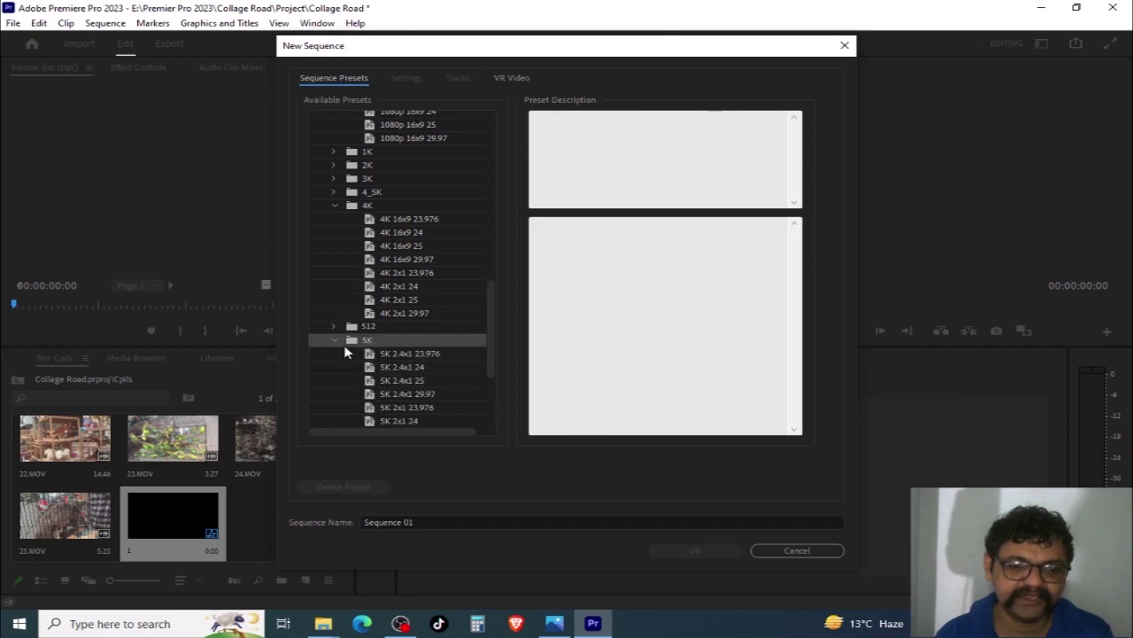
{"action": "left_click", "coordinate": [416, 355]}
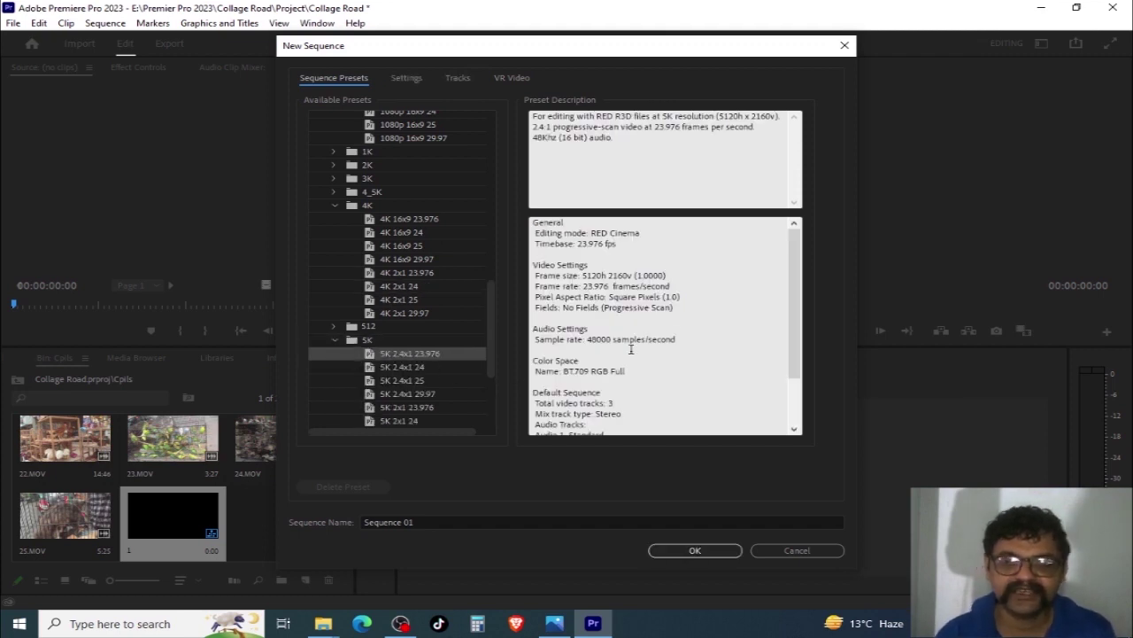
{"action": "left_click", "coordinate": [413, 220]}
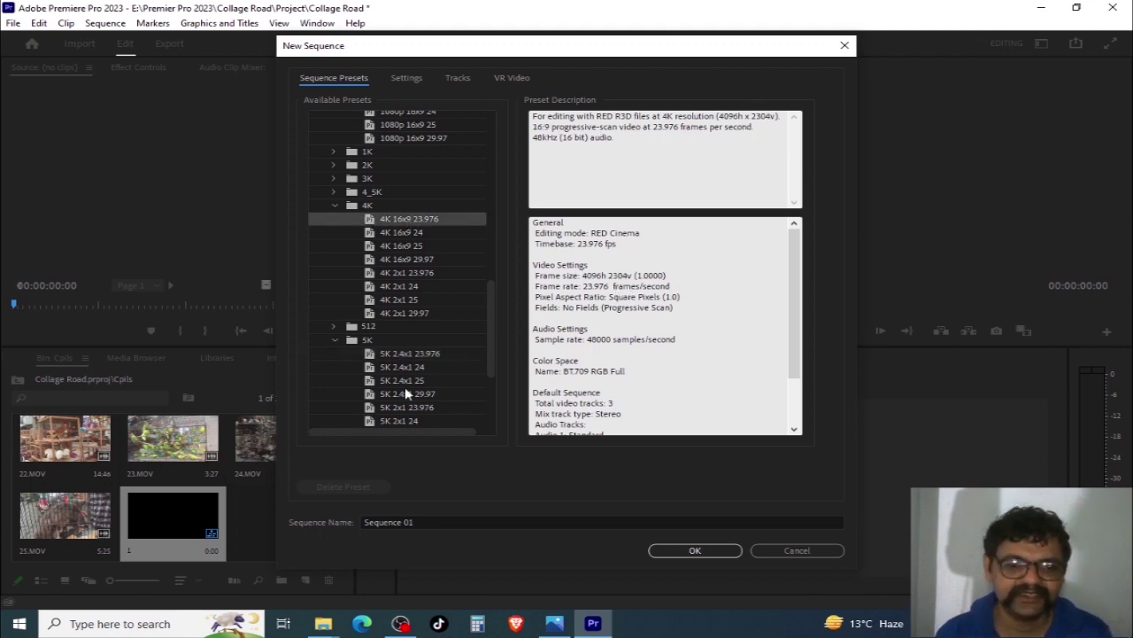
Check the HD 4K 16x9 24 preset, then create the sequence from 4K 16x9 25
{"action": "scroll", "coordinate": [404, 387], "scroll_direction": "down", "scroll_amount": 4}
{"action": "double_click", "coordinate": [380, 368]}
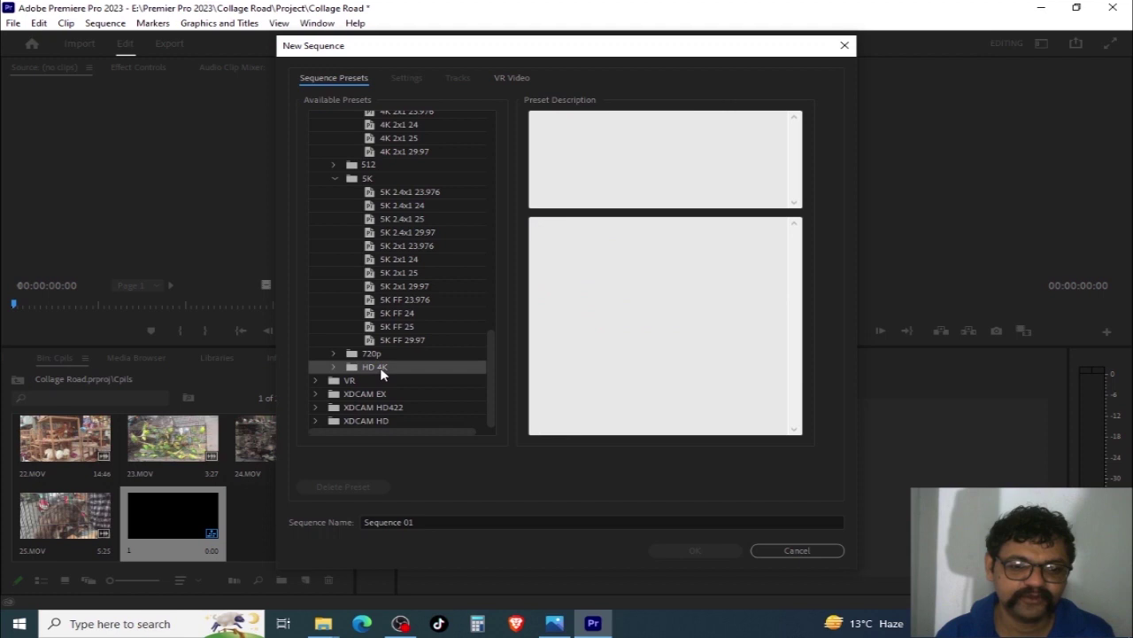
{"action": "left_click", "coordinate": [422, 395]}
{"action": "scroll", "coordinate": [448, 426], "scroll_direction": "down", "scroll_amount": 2}
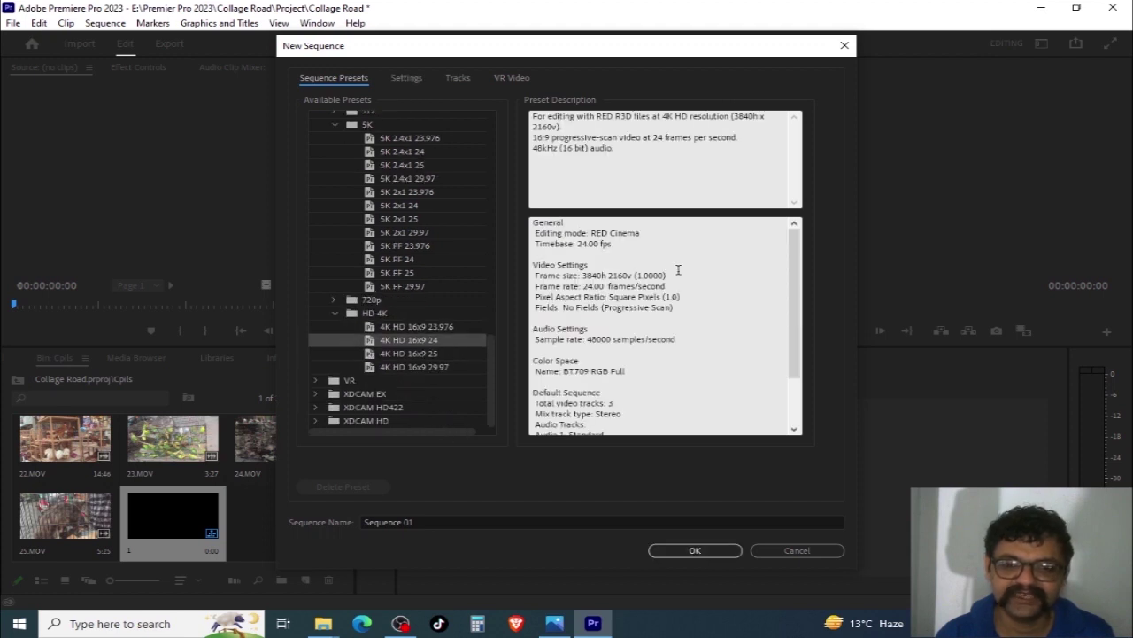
{"action": "scroll", "coordinate": [410, 359], "scroll_direction": "up", "scroll_amount": 5}
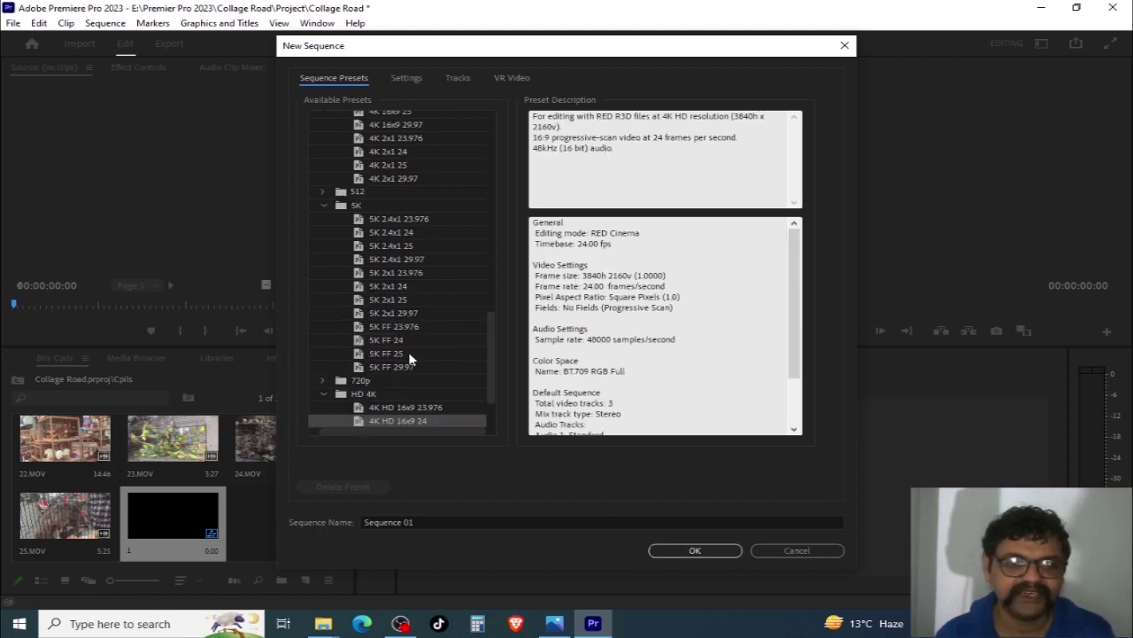
{"action": "scroll", "coordinate": [410, 359], "scroll_direction": "up", "scroll_amount": 3}
{"action": "scroll", "coordinate": [415, 387], "scroll_direction": "down", "scroll_amount": 4}
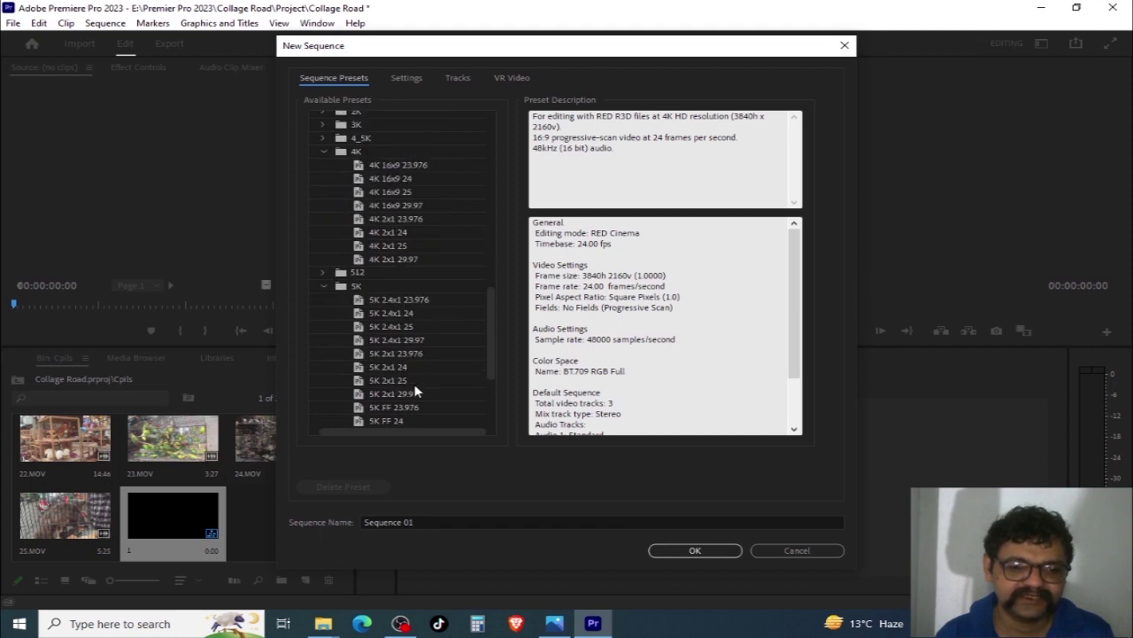
{"action": "double_click", "coordinate": [391, 189]}
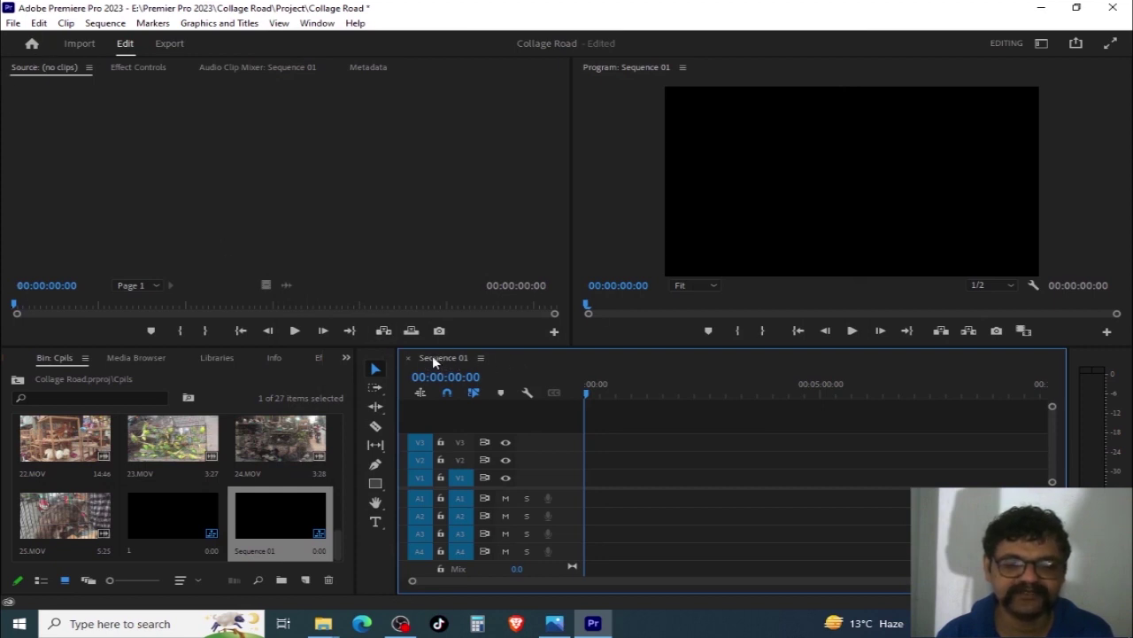
Move the playhead to 00:01:59:00 and maximize the Sequence 01 timeline to fill the window
{"action": "left_click_drag", "start_coordinate": [593, 390], "coordinate": [678, 392]}
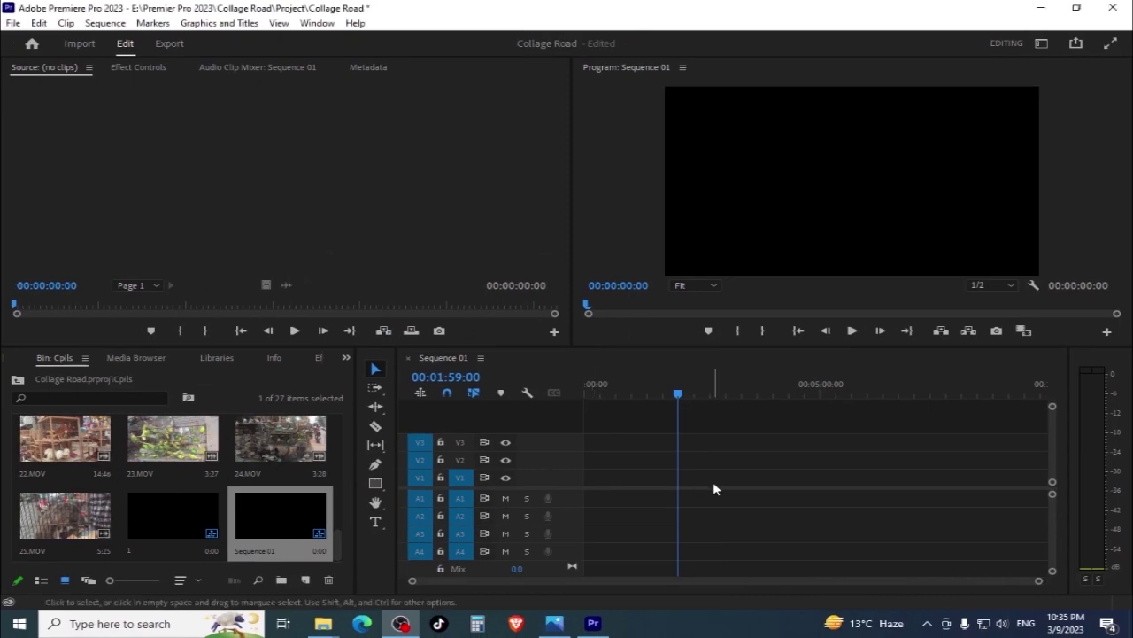
{"action": "key", "text": "grave"}
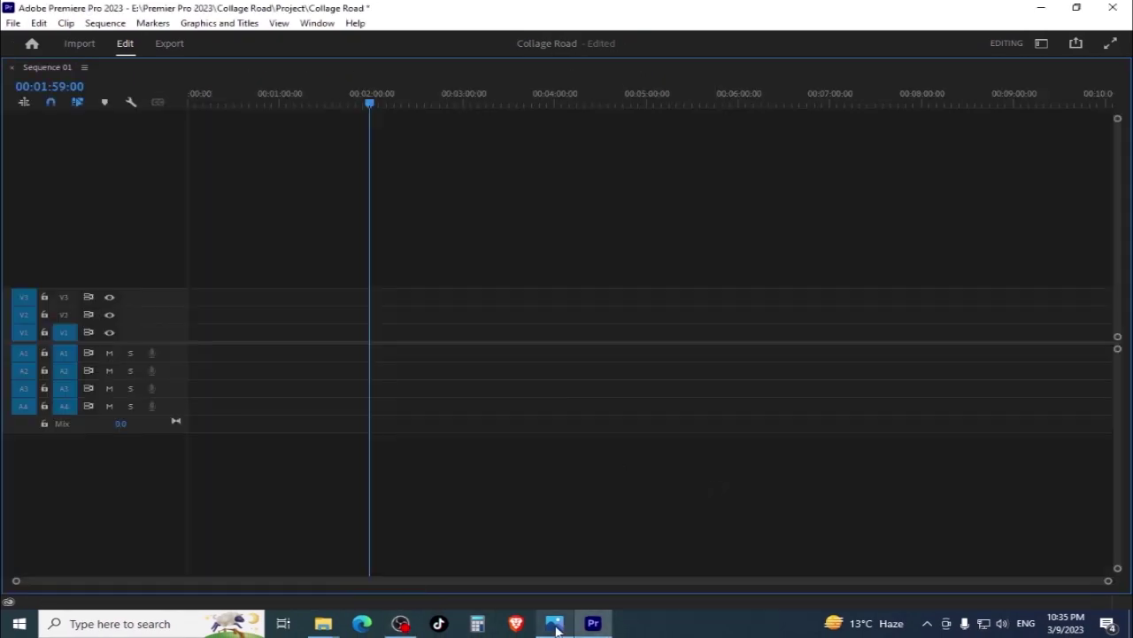
{"action": "left_click", "coordinate": [555, 624]}
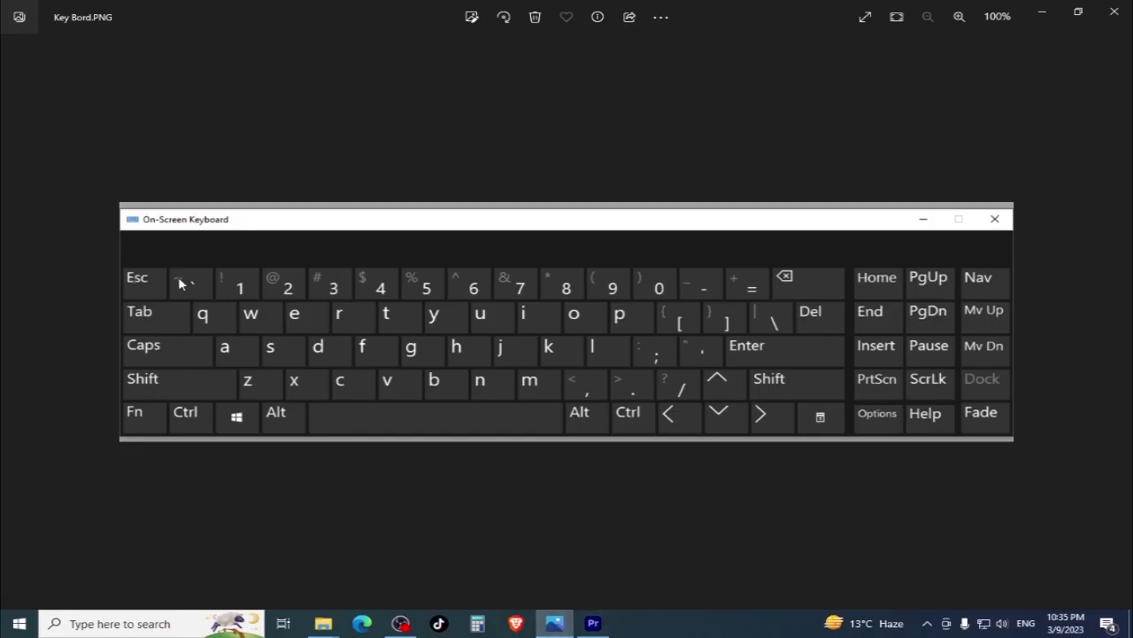
Leave the Key Bord.PNG reference image and return to the empty Sequence 01 timeline
{"action": "key", "text": "alt+Tab"}
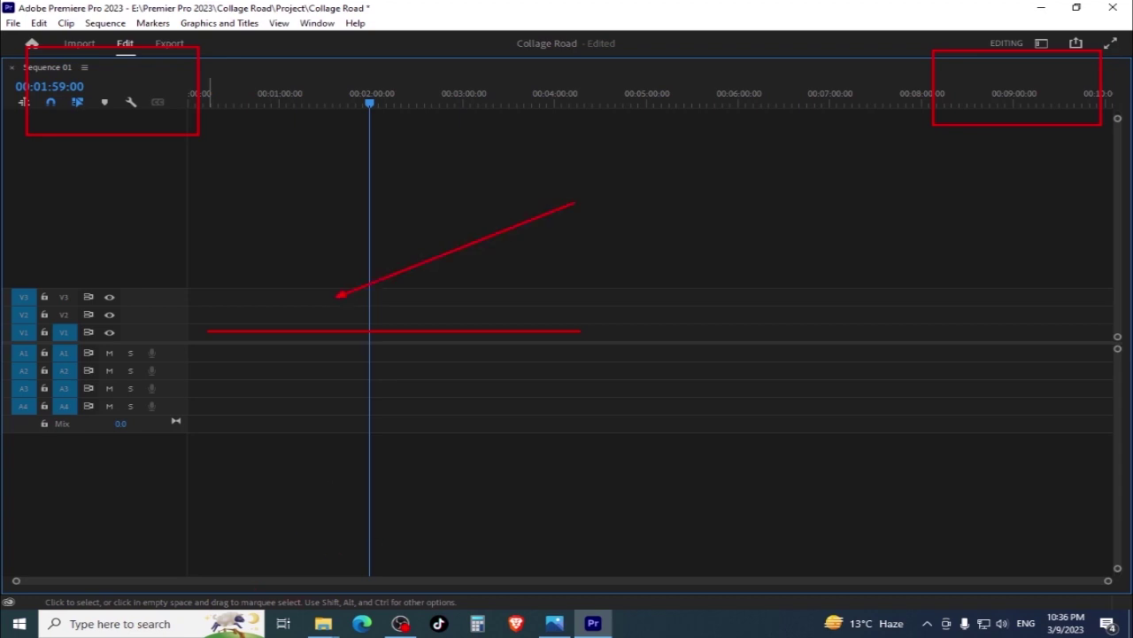
{"action": "left_click_drag", "start_coordinate": [139, 532], "coordinate": [461, 554]}
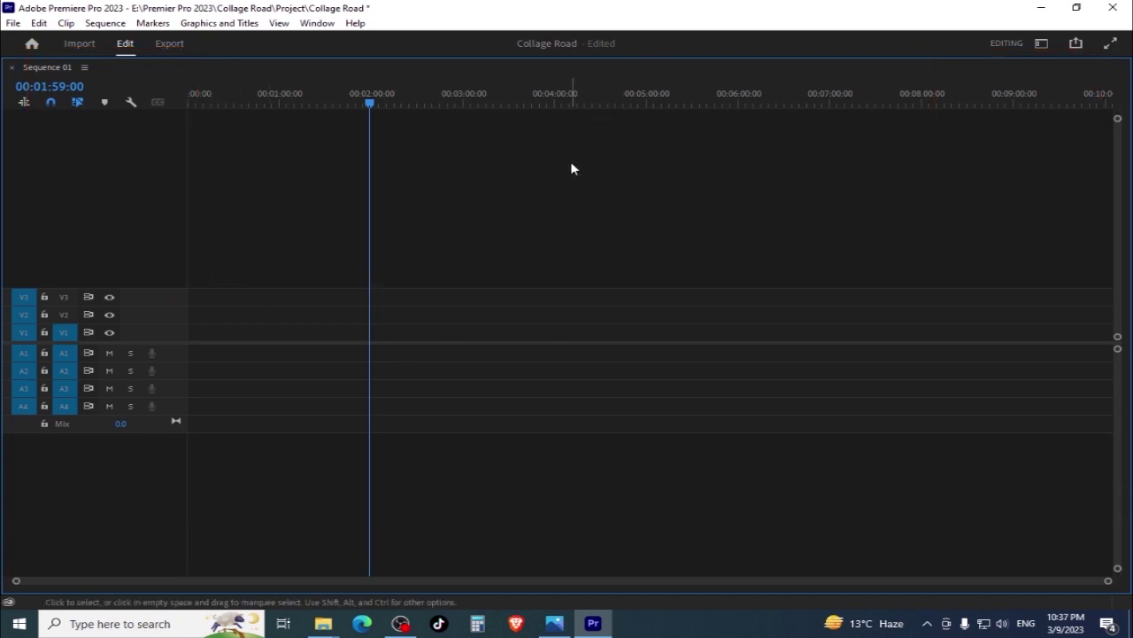
Return the maximized timeline to normal size so the Source and Program monitors reappear
{"action": "key", "text": "grave"}
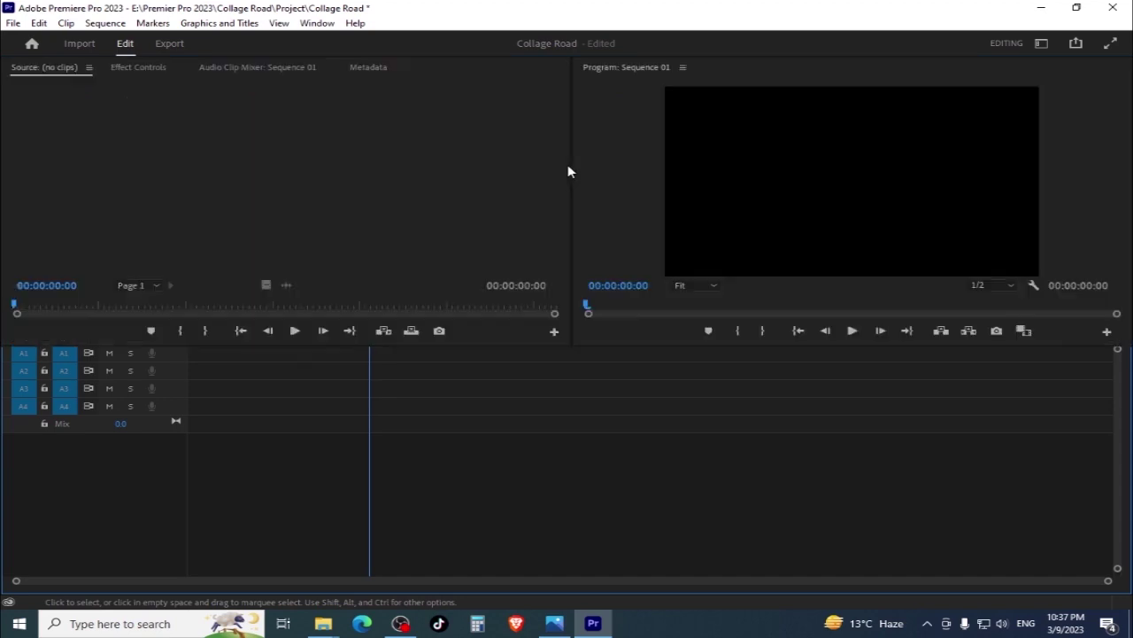
{"action": "left_click", "coordinate": [630, 204]}
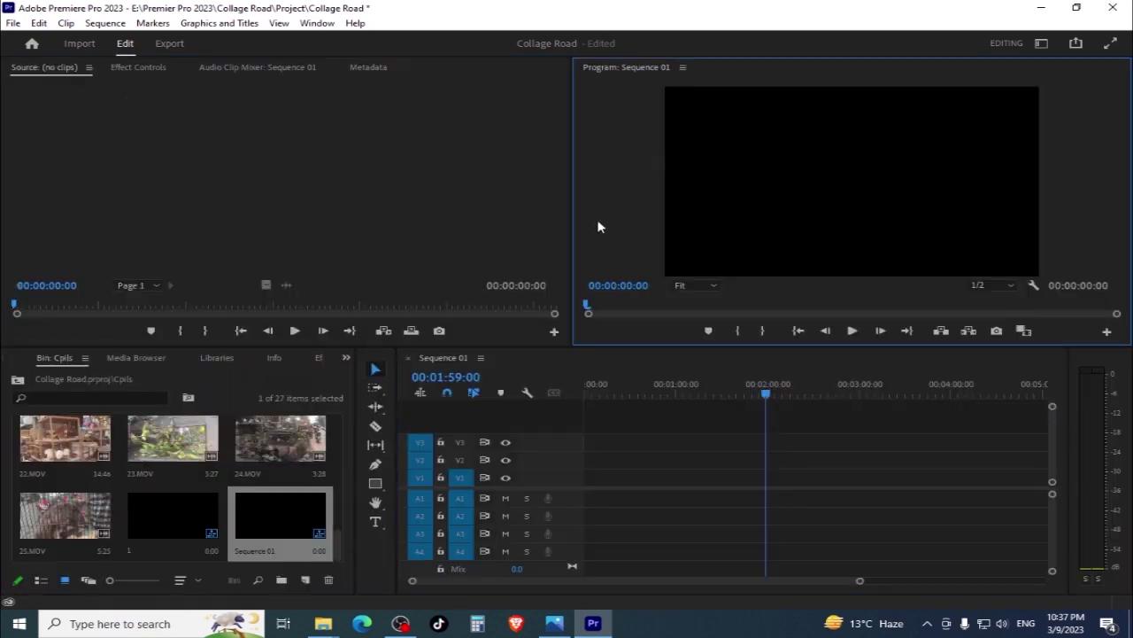
{"action": "left_click", "coordinate": [290, 514]}
{"action": "scroll", "coordinate": [178, 461], "scroll_direction": "up", "scroll_amount": 3}
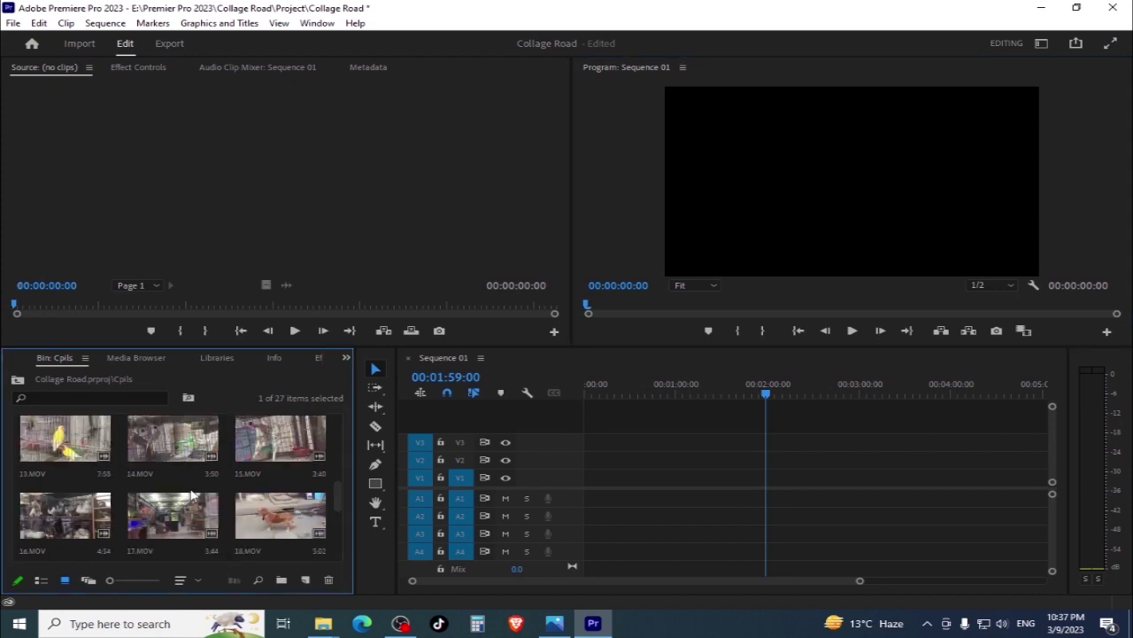
{"action": "scroll", "coordinate": [124, 468], "scroll_direction": "up", "scroll_amount": 3}
{"action": "left_click_drag", "start_coordinate": [48, 445], "coordinate": [607, 480]}
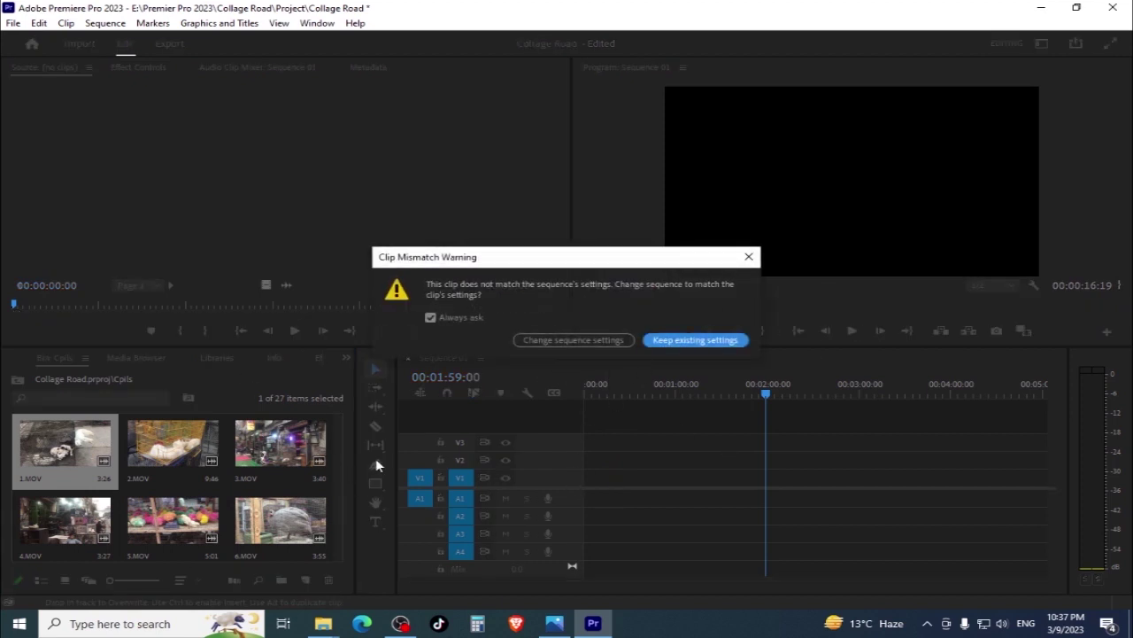
{"action": "left_click", "coordinate": [750, 257]}
{"action": "left_click", "coordinate": [617, 383]}
{"action": "left_click", "coordinate": [652, 384]}
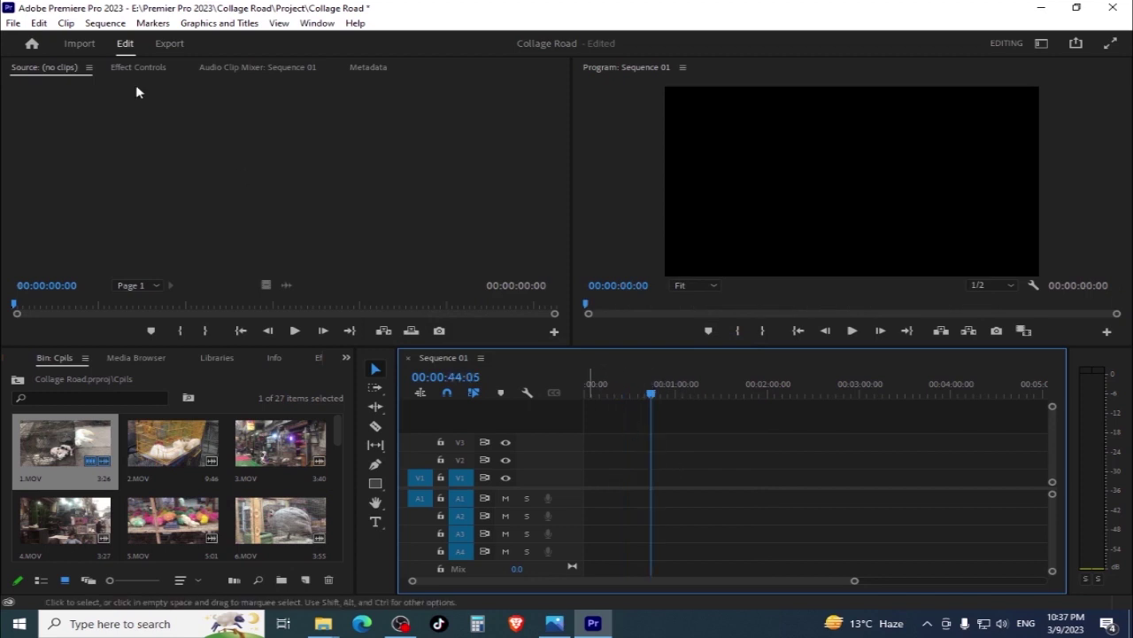
{"action": "left_click", "coordinate": [662, 384]}
{"action": "left_click", "coordinate": [667, 384]}
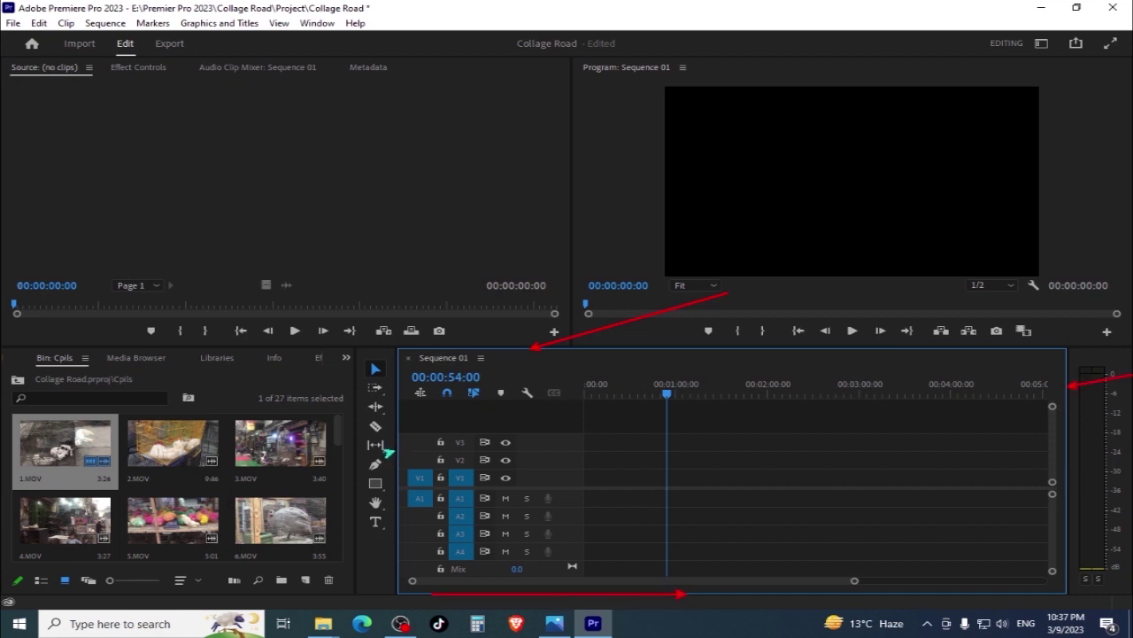
{"action": "left_click", "coordinate": [624, 166]}
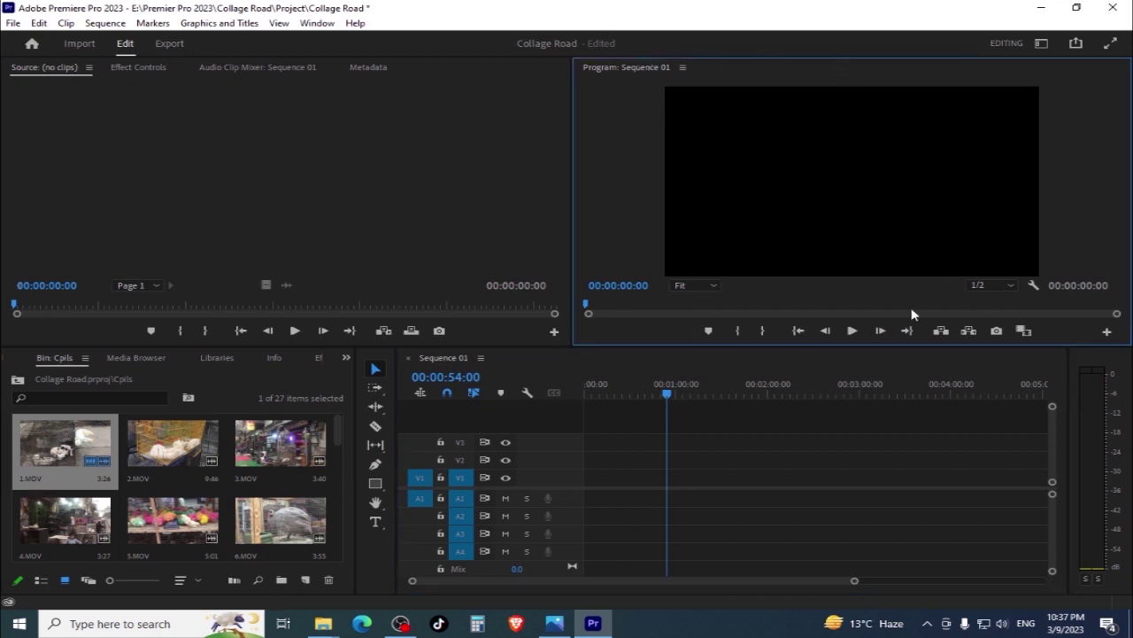
{"action": "left_click", "coordinate": [685, 434]}
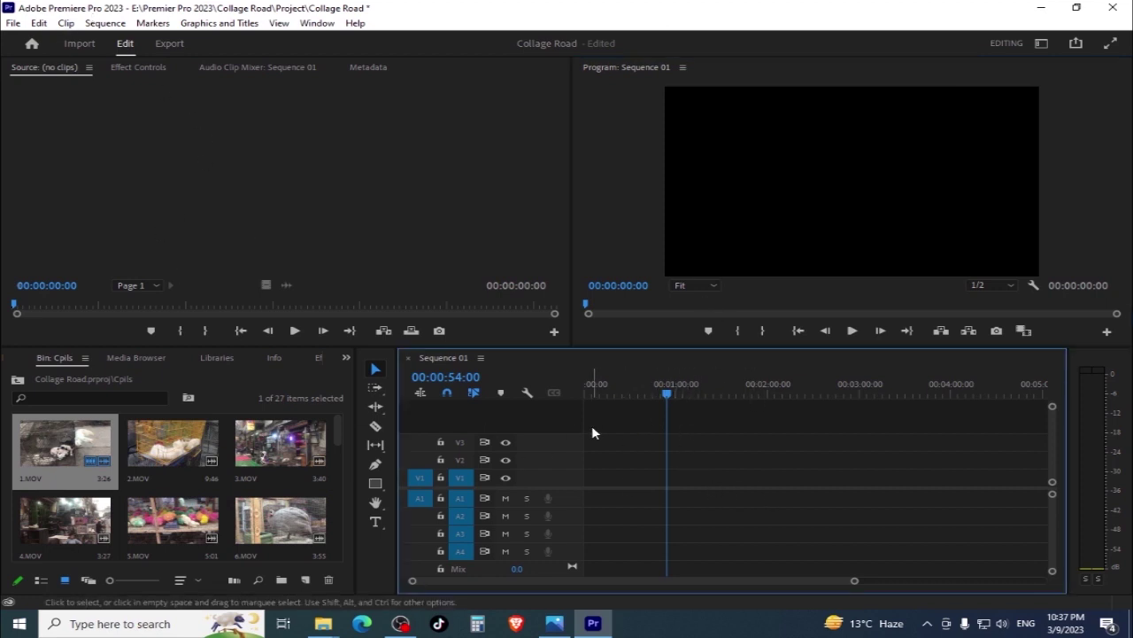
{"action": "left_click", "coordinate": [104, 23]}
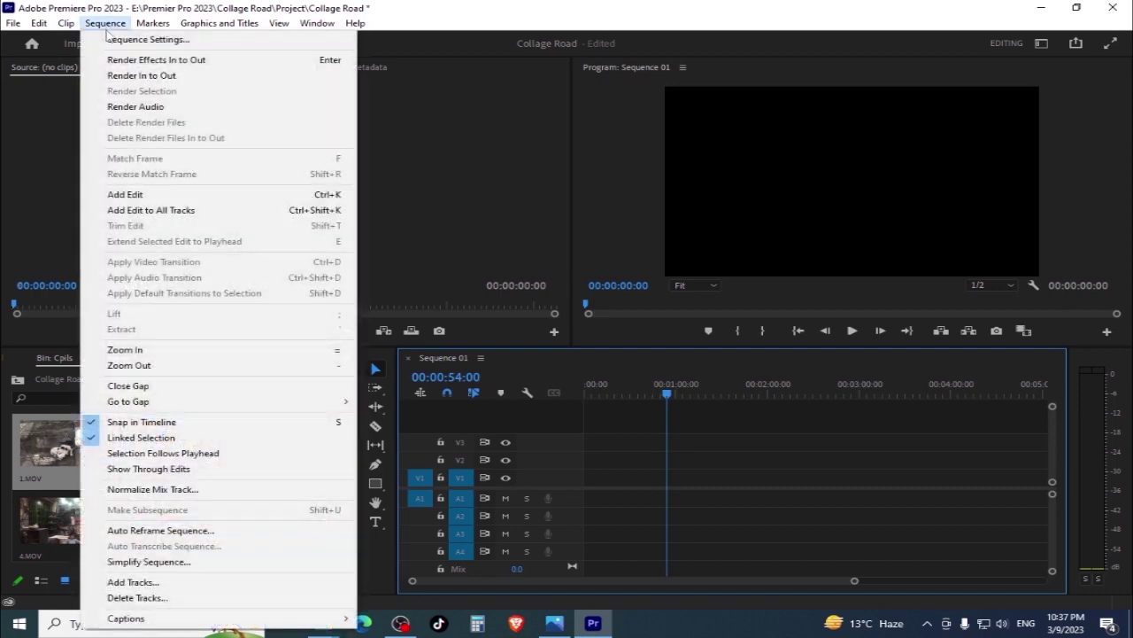
Open Sequence Settings, review the RED Cinema 25 fps 4096x2304 setup, and close unchanged
{"action": "left_click", "coordinate": [608, 113]}
{"action": "left_click", "coordinate": [105, 23]}
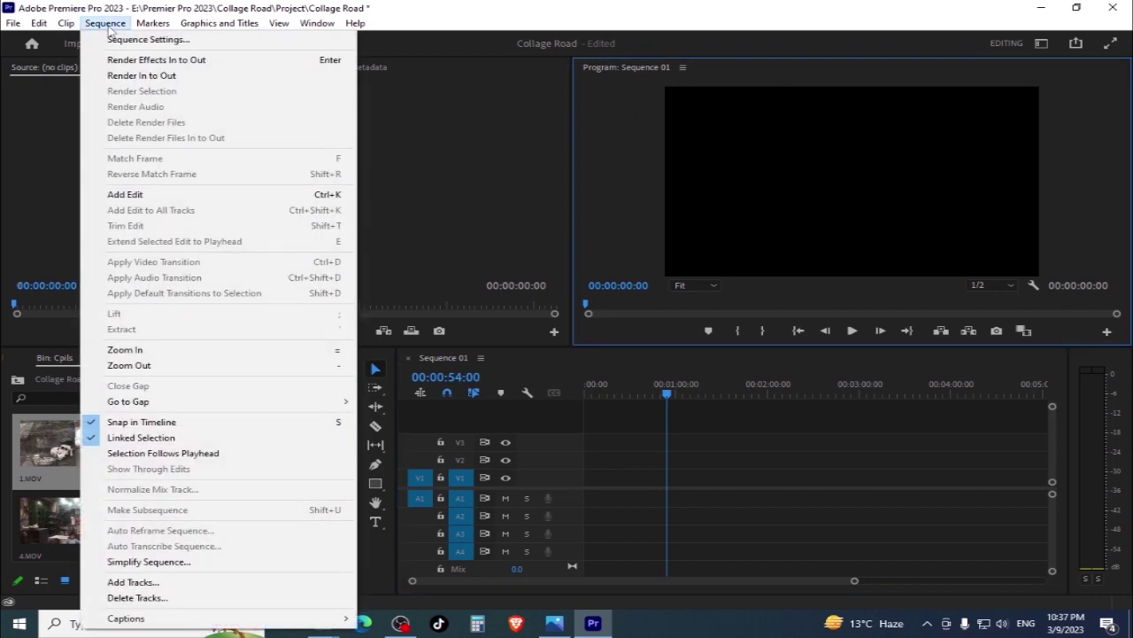
{"action": "left_click", "coordinate": [148, 40]}
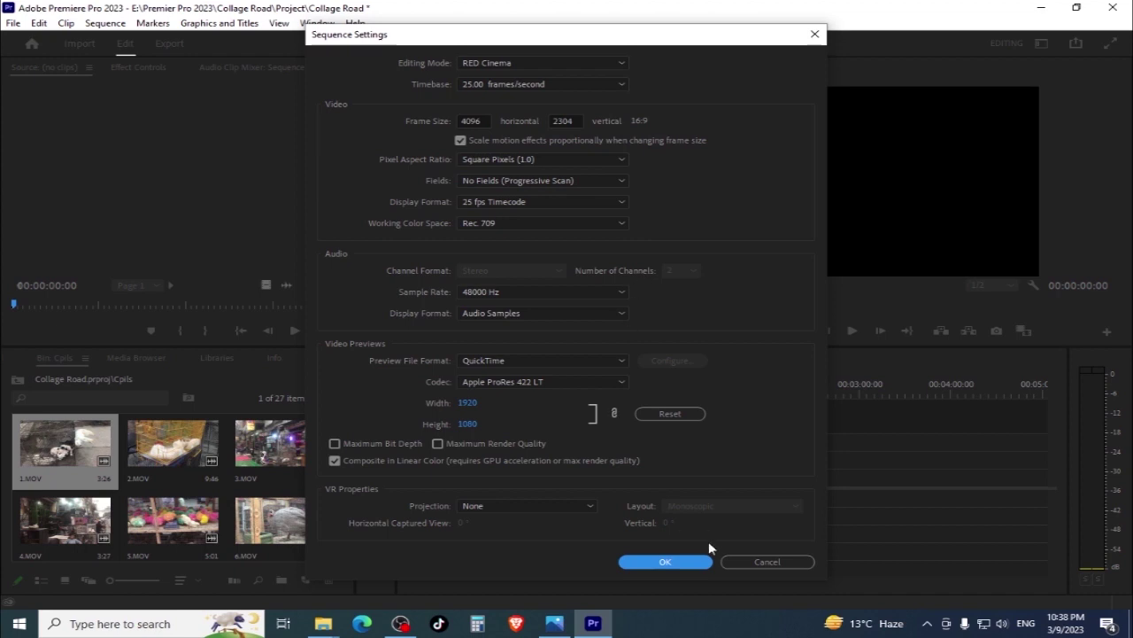
{"action": "left_click", "coordinate": [755, 561]}
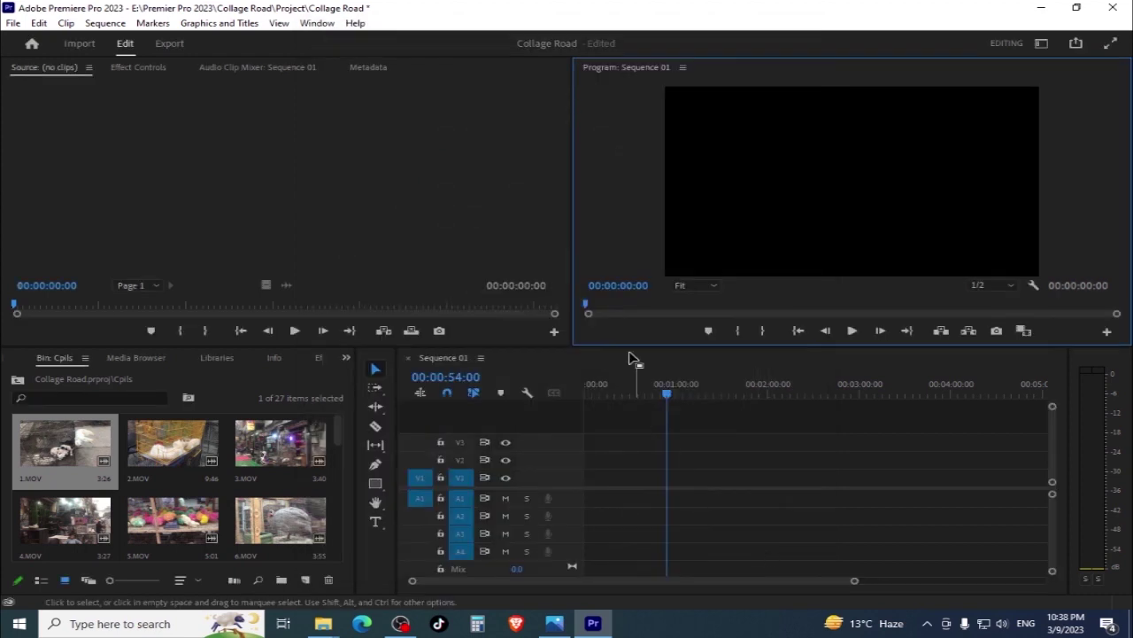
Reopen Sequence Settings to check them again, closing without changes
{"action": "left_click", "coordinate": [674, 455]}
{"action": "left_click", "coordinate": [214, 453]}
{"action": "left_click", "coordinate": [104, 23]}
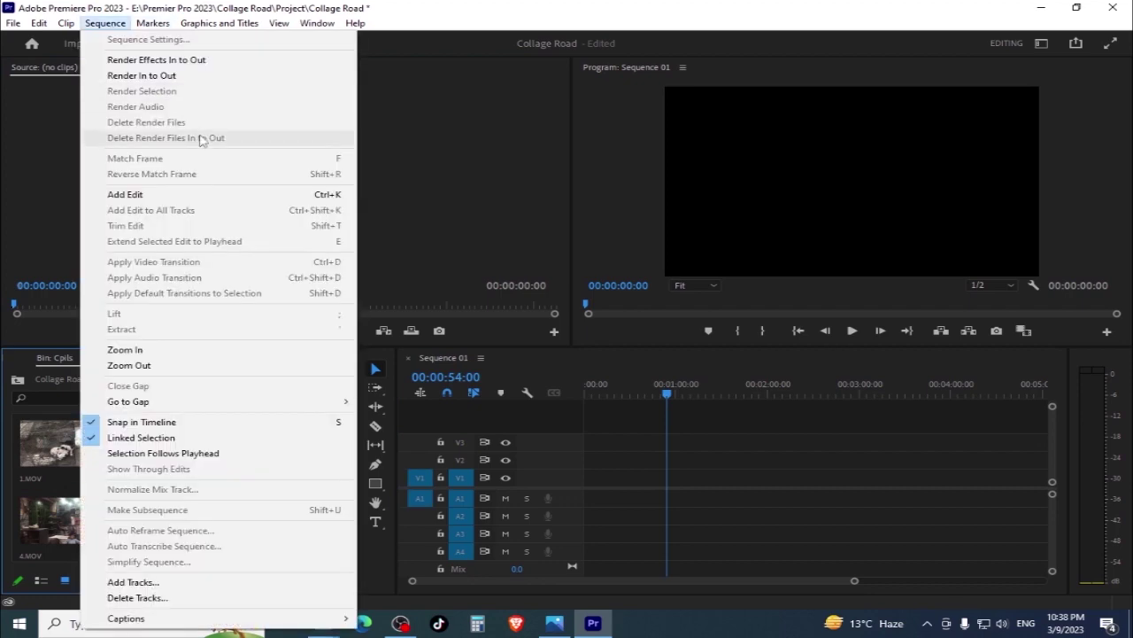
{"action": "left_click", "coordinate": [233, 59]}
{"action": "left_click", "coordinate": [717, 232]}
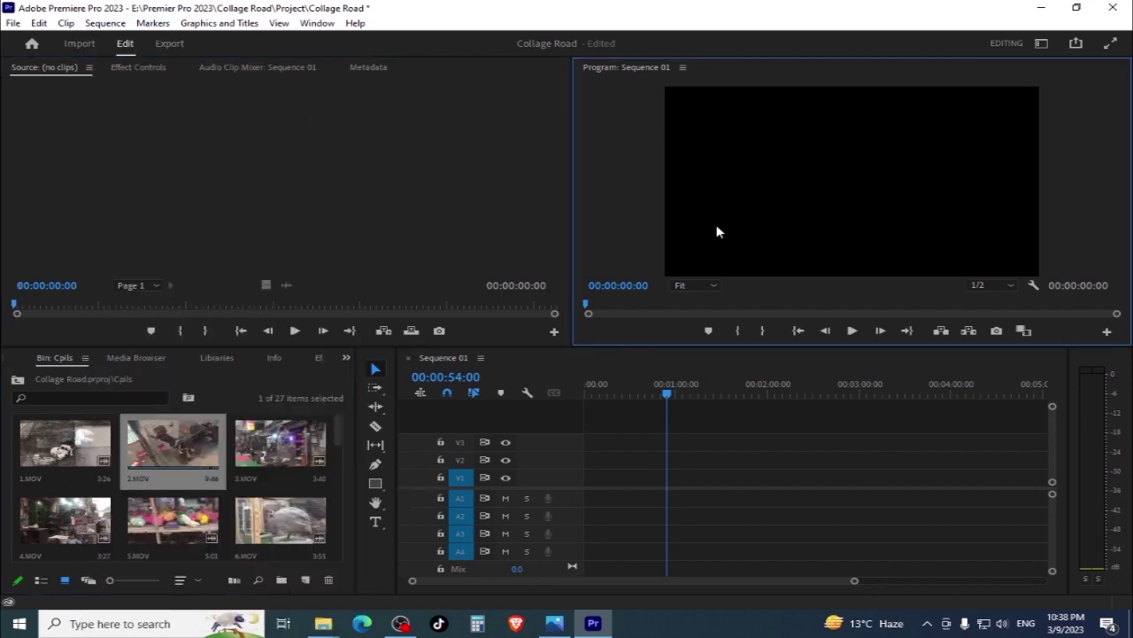
{"action": "left_click", "coordinate": [682, 473]}
{"action": "left_click", "coordinate": [105, 23]}
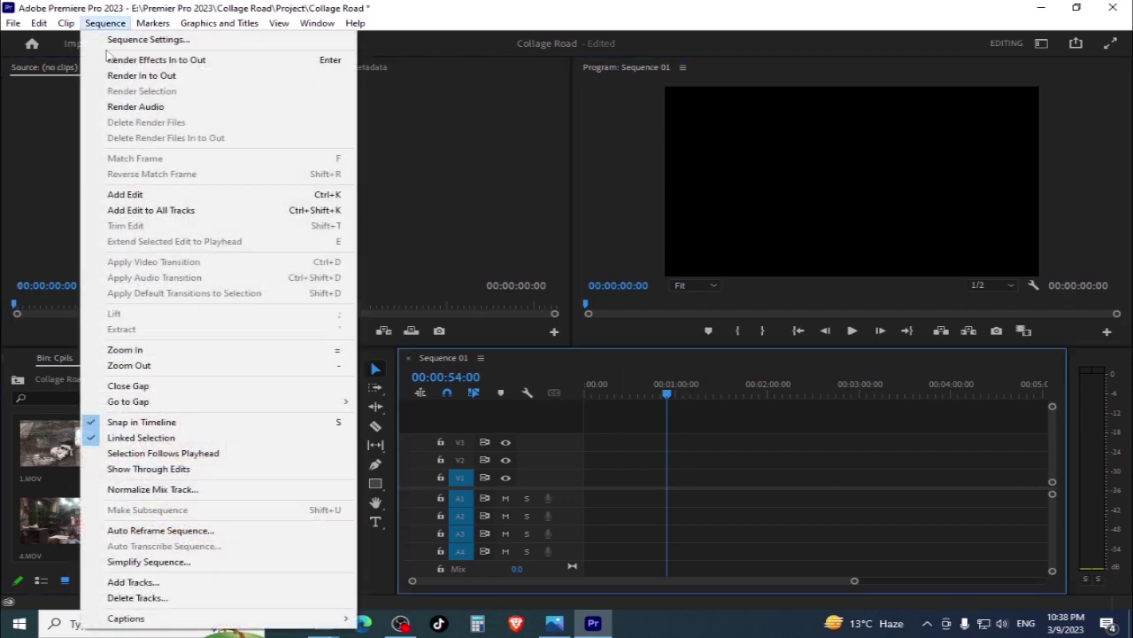
{"action": "left_click", "coordinate": [148, 40]}
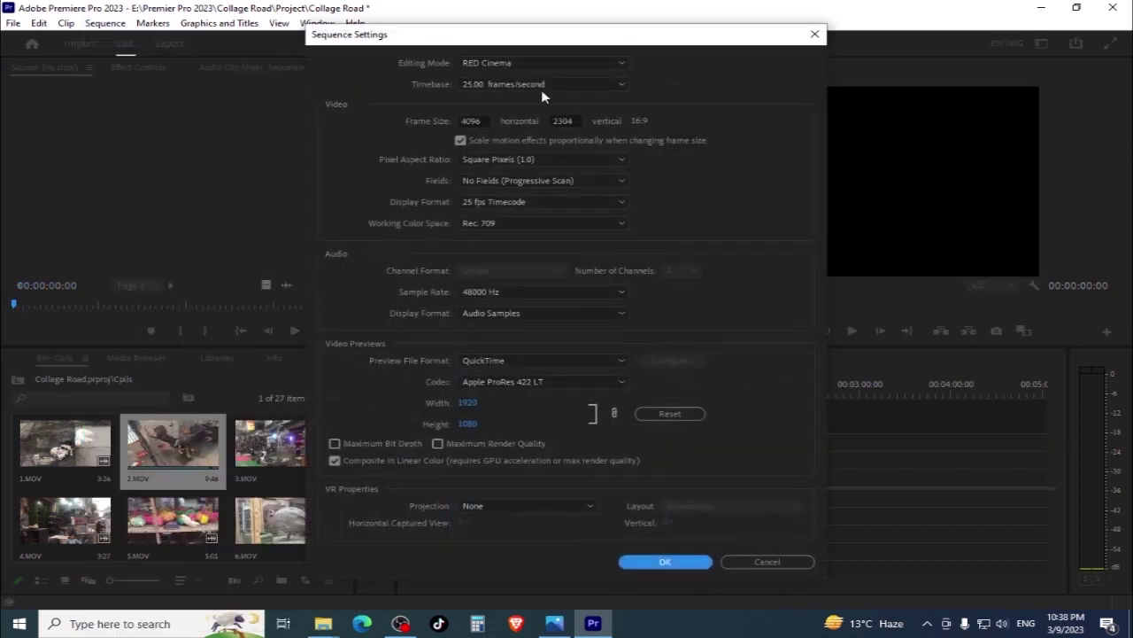
{"action": "left_click", "coordinate": [758, 560]}
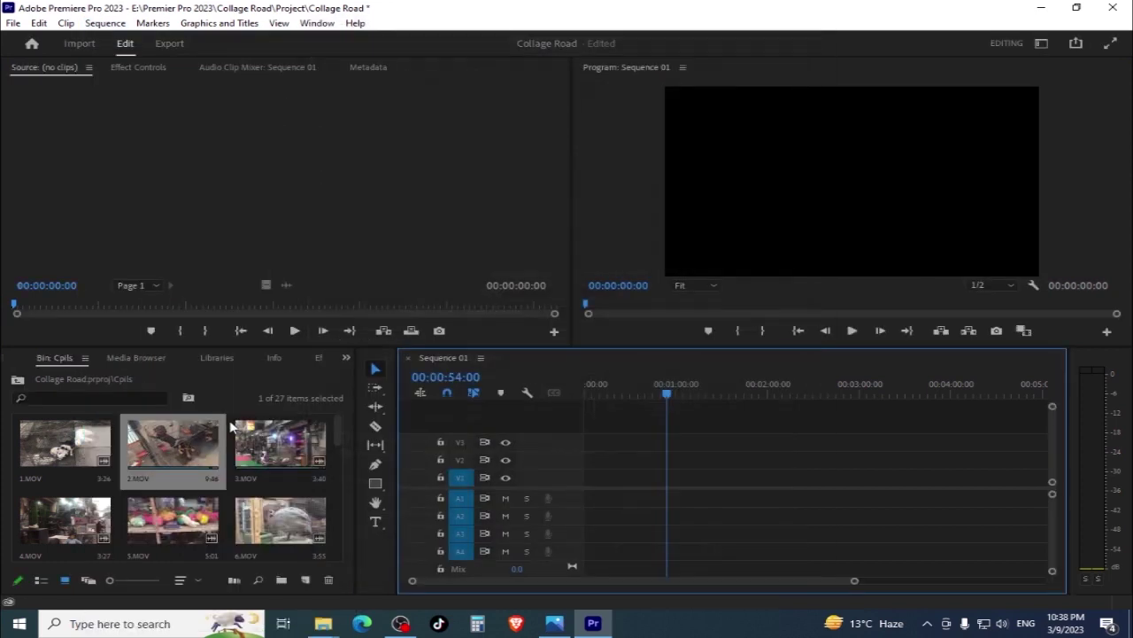
Dismiss the Sequence menu and drag clip 1.MOV onto track V1
{"action": "left_click", "coordinate": [105, 22]}
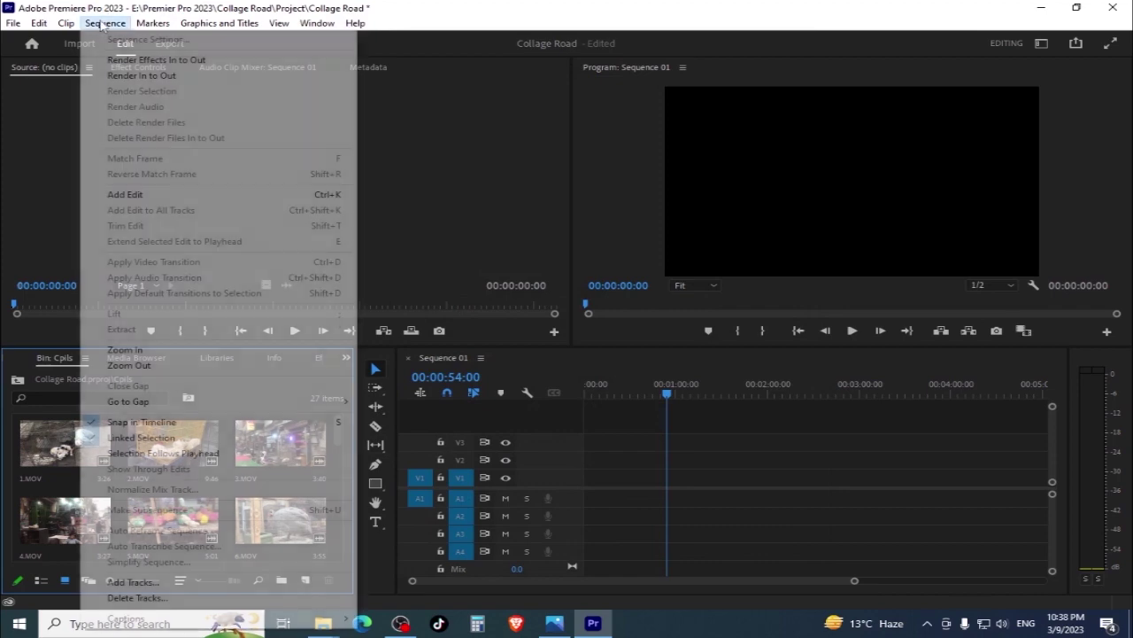
{"action": "left_click", "coordinate": [191, 40]}
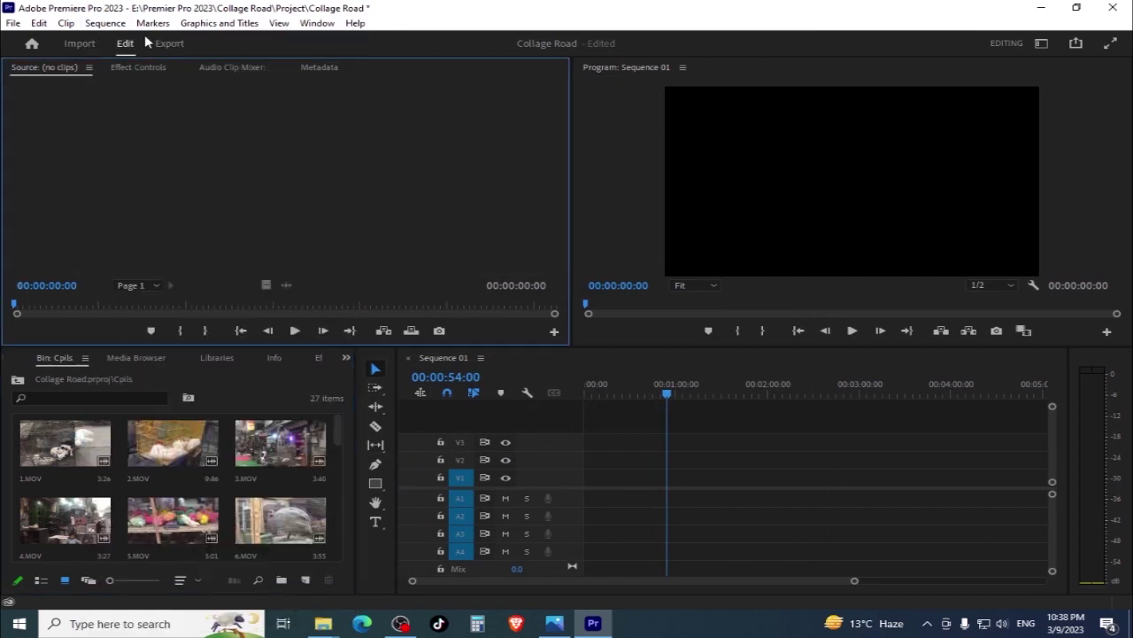
{"action": "left_click", "coordinate": [122, 25]}
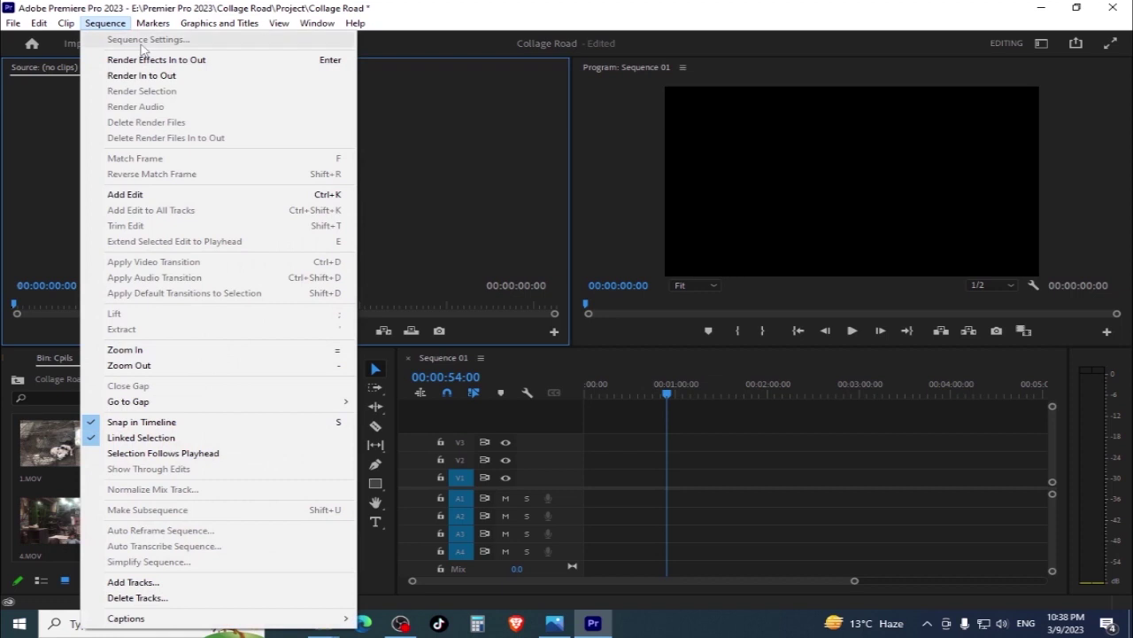
{"action": "left_click", "coordinate": [547, 172]}
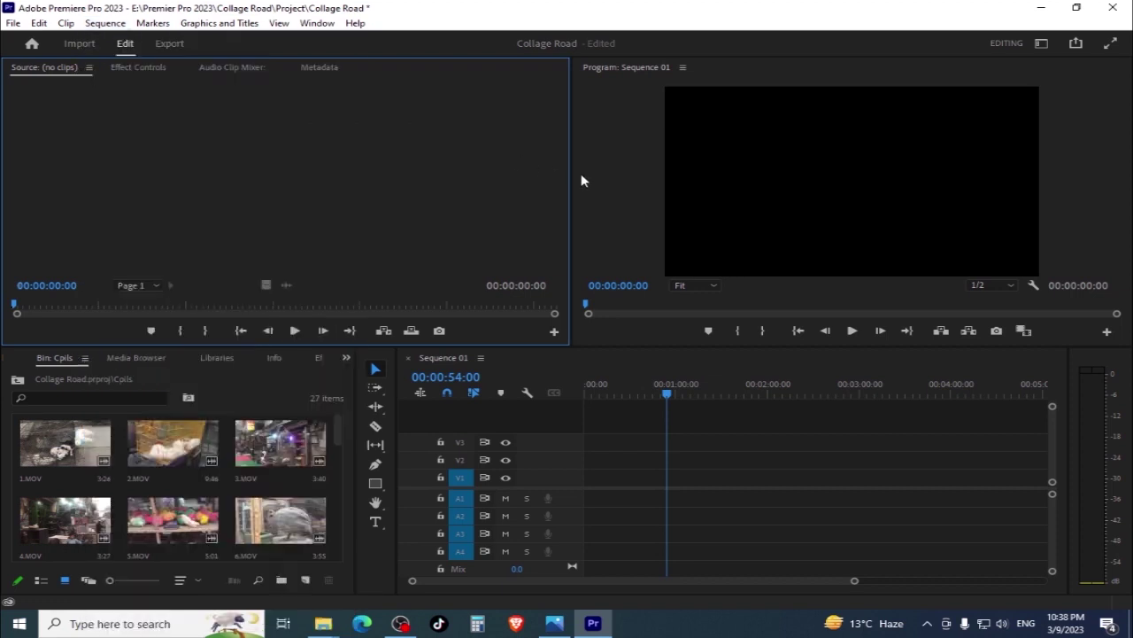
{"action": "left_click_drag", "start_coordinate": [26, 443], "coordinate": [669, 480]}
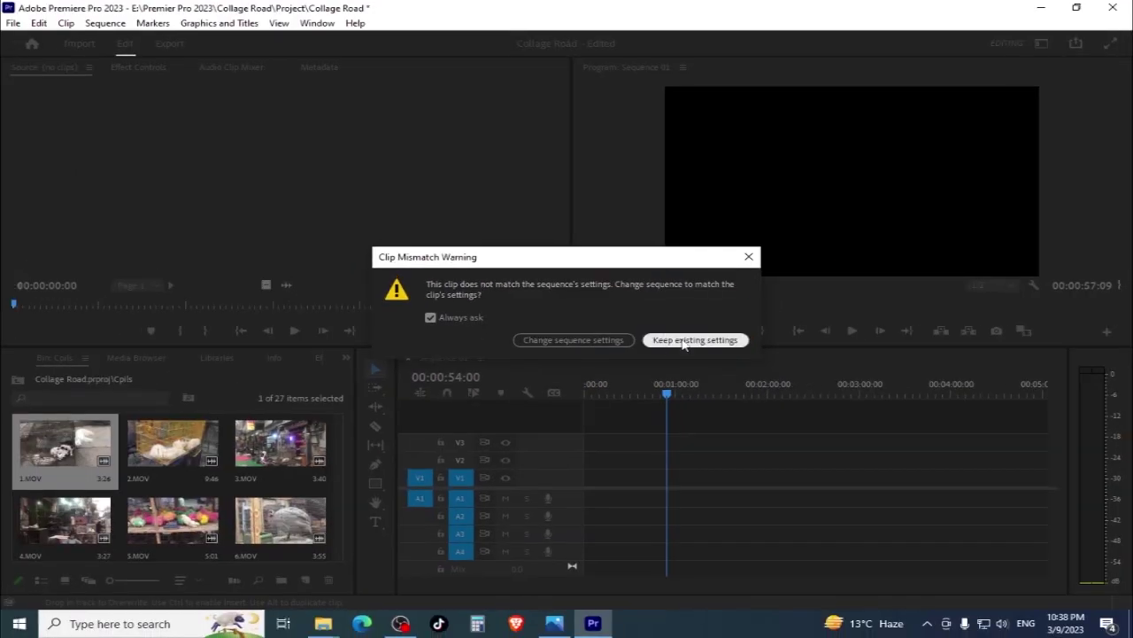
Keep existing sequence settings for 1.MOV, move the playhead to 00:00:55:01, and select the clip
{"action": "left_click", "coordinate": [683, 342]}
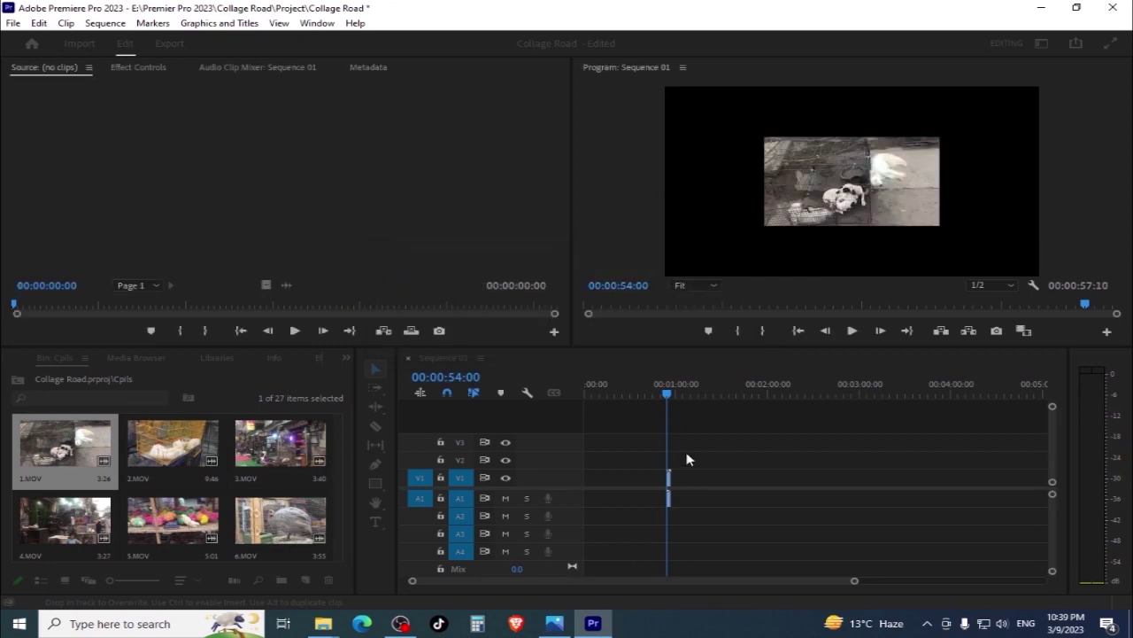
{"action": "left_click_drag", "start_coordinate": [844, 583], "coordinate": [699, 582]}
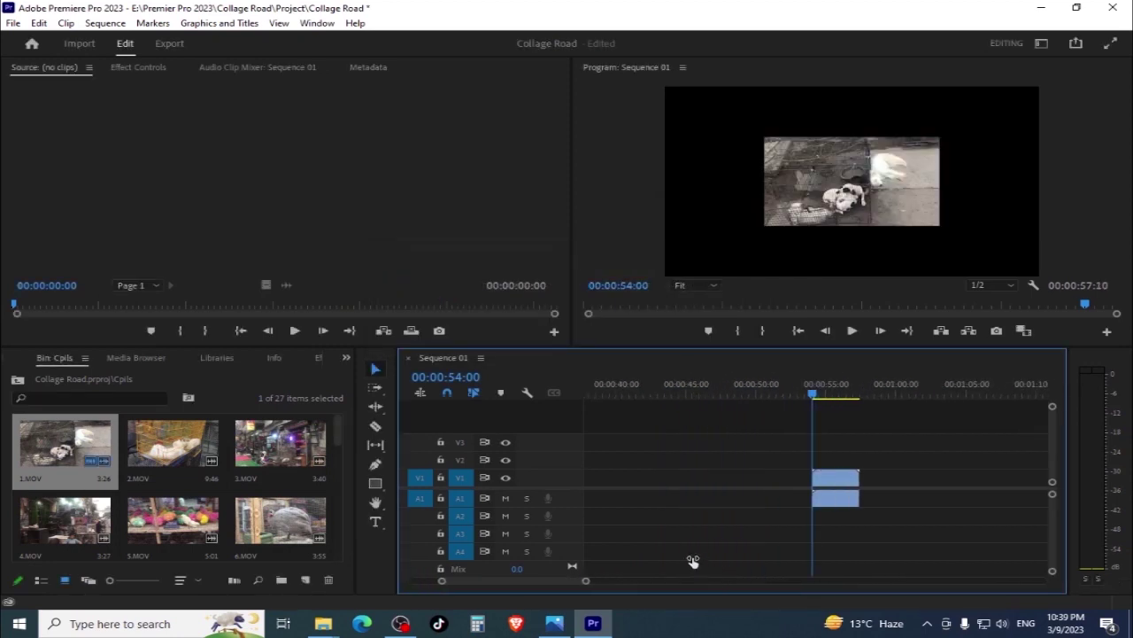
{"action": "left_click_drag", "start_coordinate": [832, 385], "coordinate": [921, 389]}
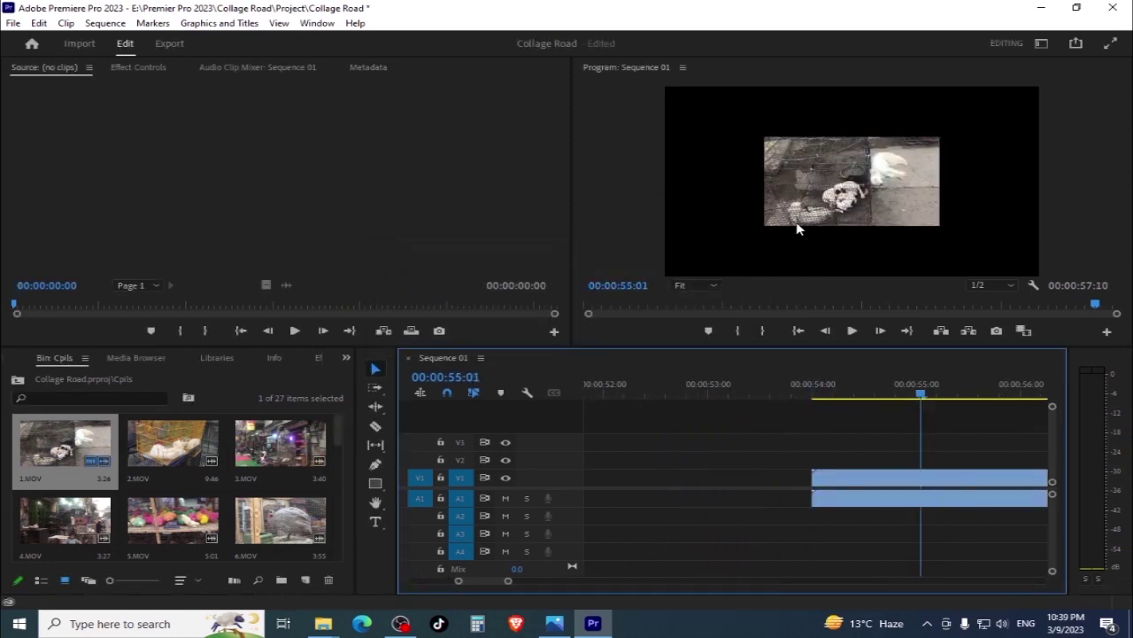
{"action": "left_click", "coordinate": [866, 477]}
{"action": "left_click", "coordinate": [803, 118]}
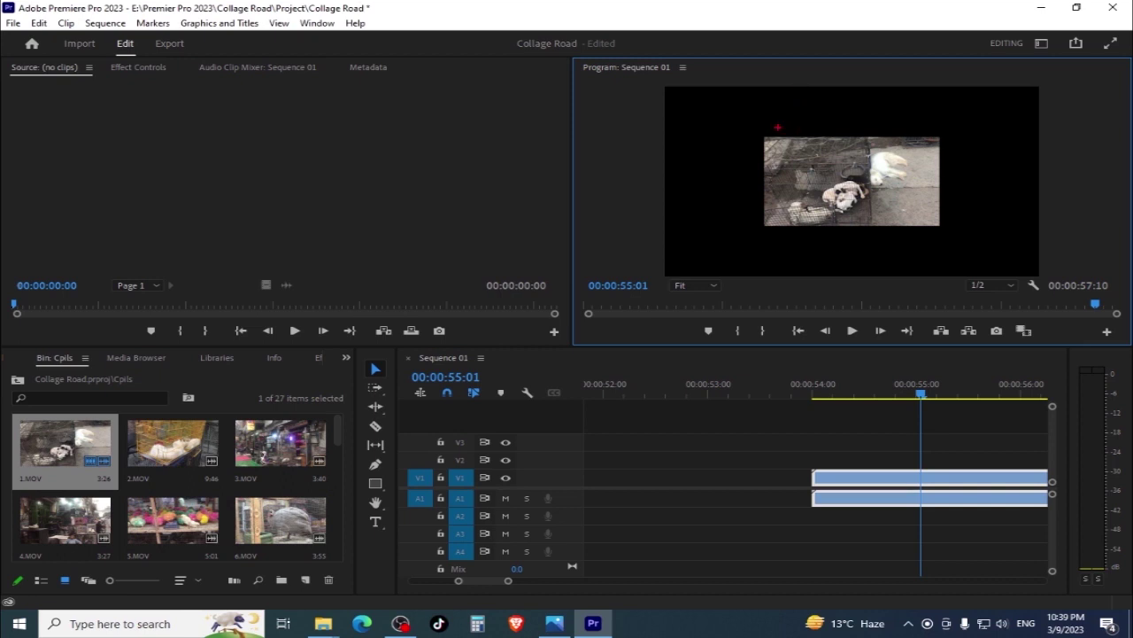
Try dragging the 1.MOV picture in the Program monitor, then cancel the adjustment
{"action": "mouse_move", "coordinate": [767, 135]}
{"action": "left_mouse_down"}
{"action": "mouse_move", "coordinate": [829, 124]}
{"action": "mouse_move", "coordinate": [820, 62]}
{"action": "left_mouse_up"}
{"action": "left_click_drag", "start_coordinate": [944, 171], "coordinate": [1062, 165]}
{"action": "left_click_drag", "start_coordinate": [858, 226], "coordinate": [857, 292]}
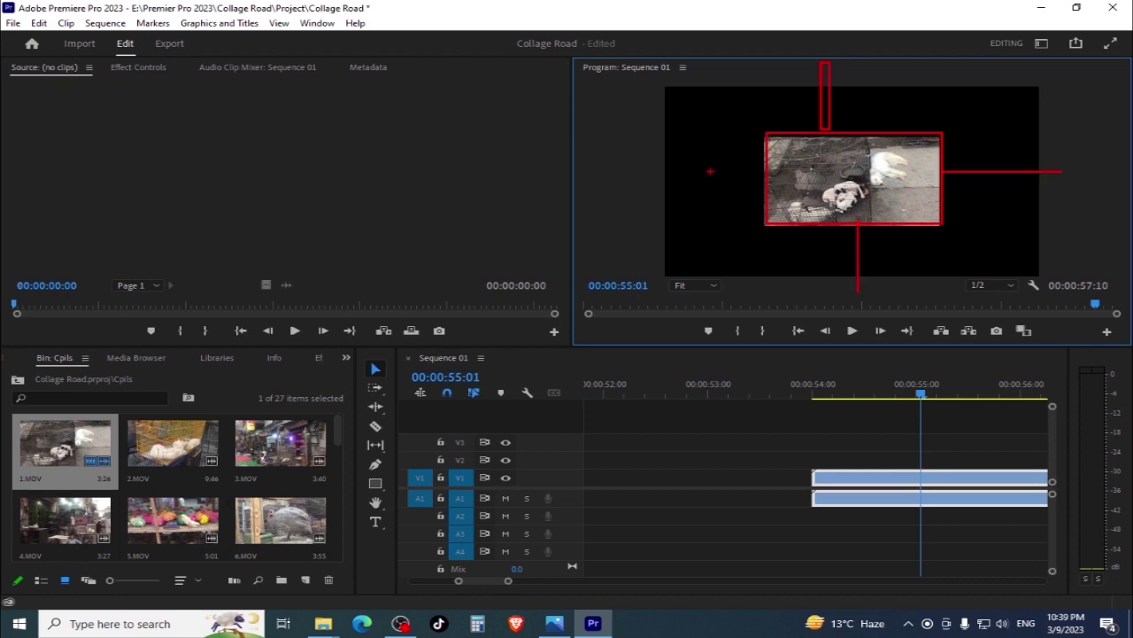
{"action": "left_click_drag", "start_coordinate": [759, 178], "coordinate": [549, 202]}
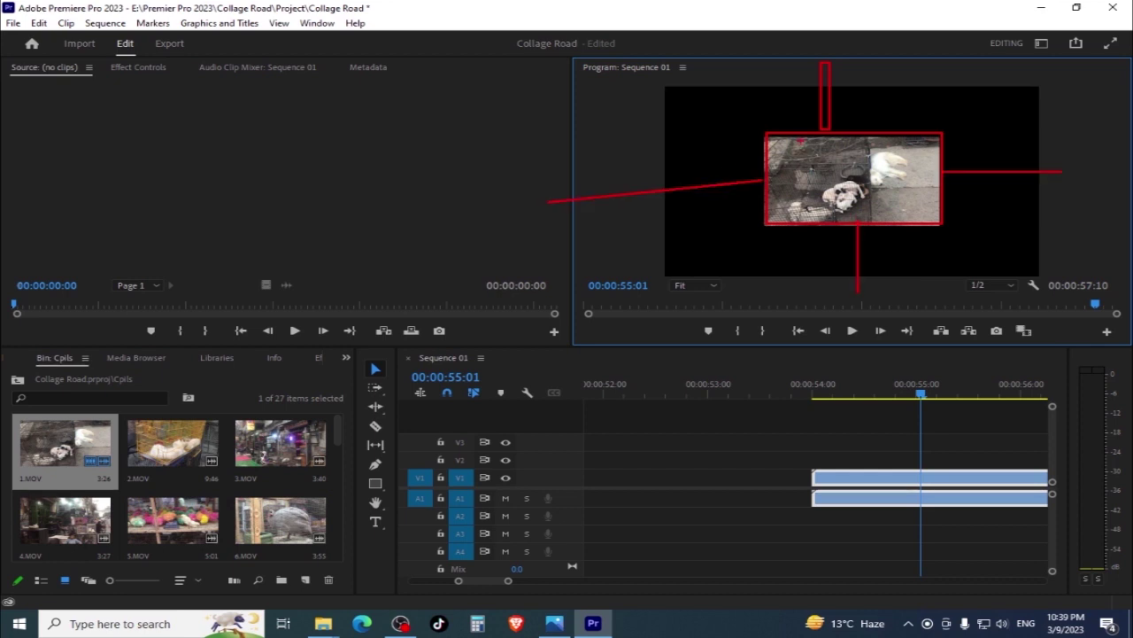
{"action": "left_click_drag", "start_coordinate": [654, 84], "coordinate": [753, 279]}
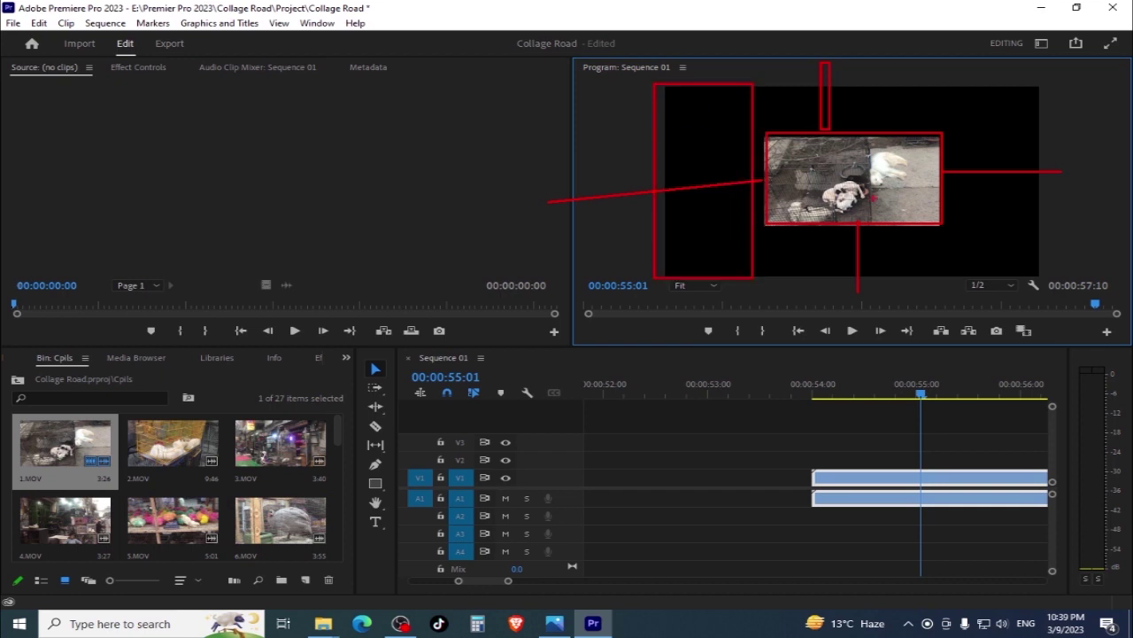
{"action": "left_click_drag", "start_coordinate": [945, 86], "coordinate": [1041, 258]}
{"action": "key", "text": "Escape"}
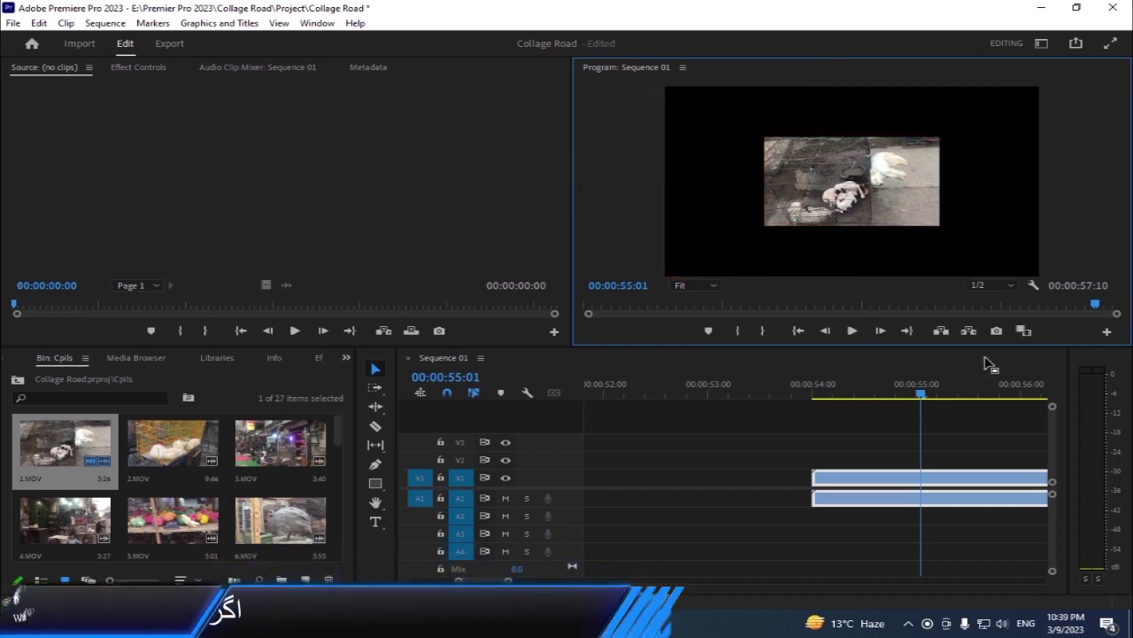
Apply Set to Frame Size so 1.MOV fills the frame, then undo with Ctrl+Z
{"action": "left_click", "coordinate": [939, 483]}
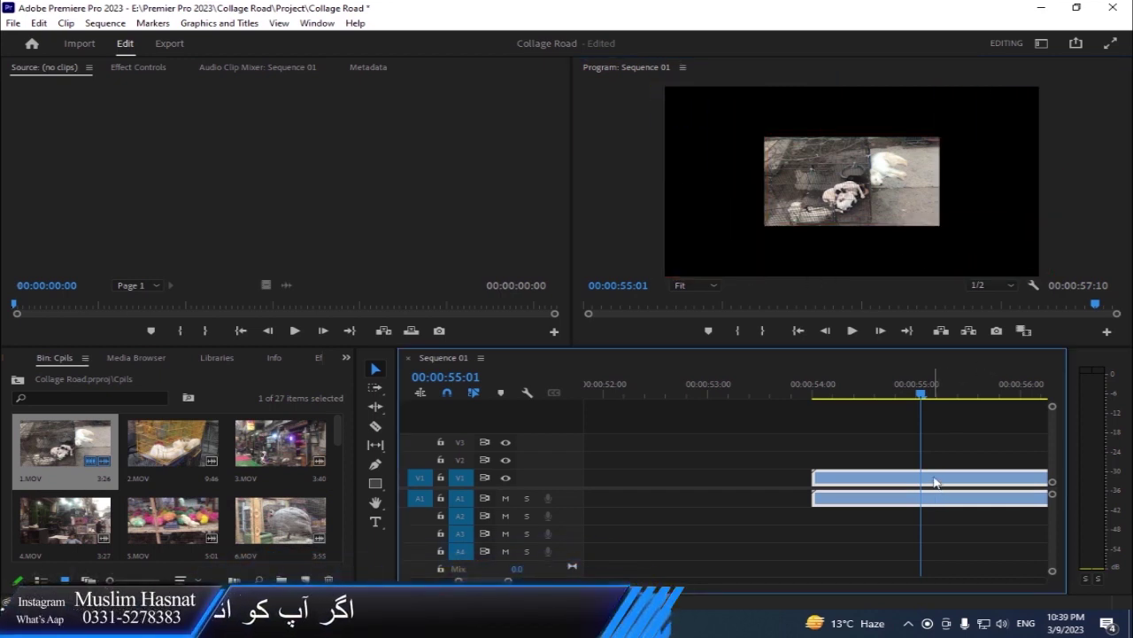
{"action": "right_click", "coordinate": [858, 480]}
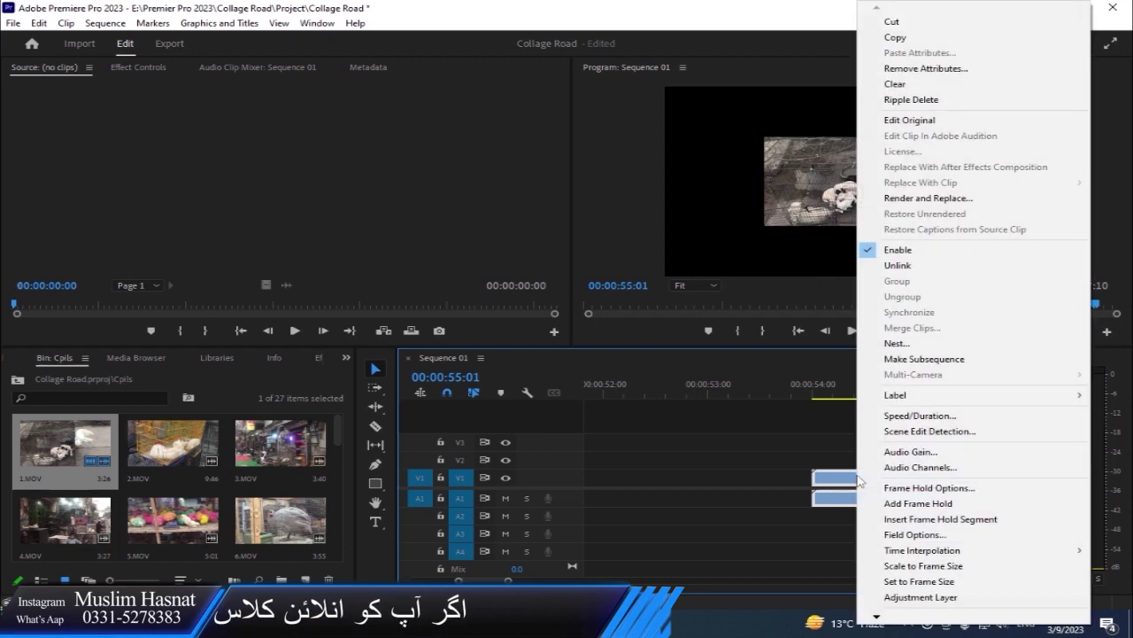
{"action": "left_click", "coordinate": [971, 581]}
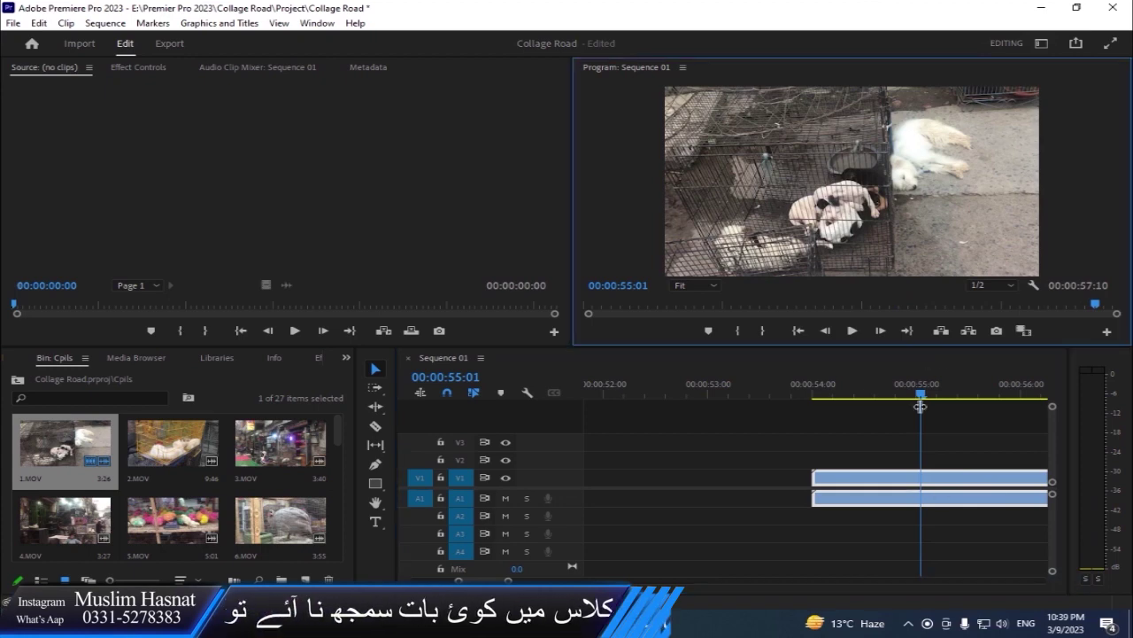
{"action": "left_click", "coordinate": [859, 394]}
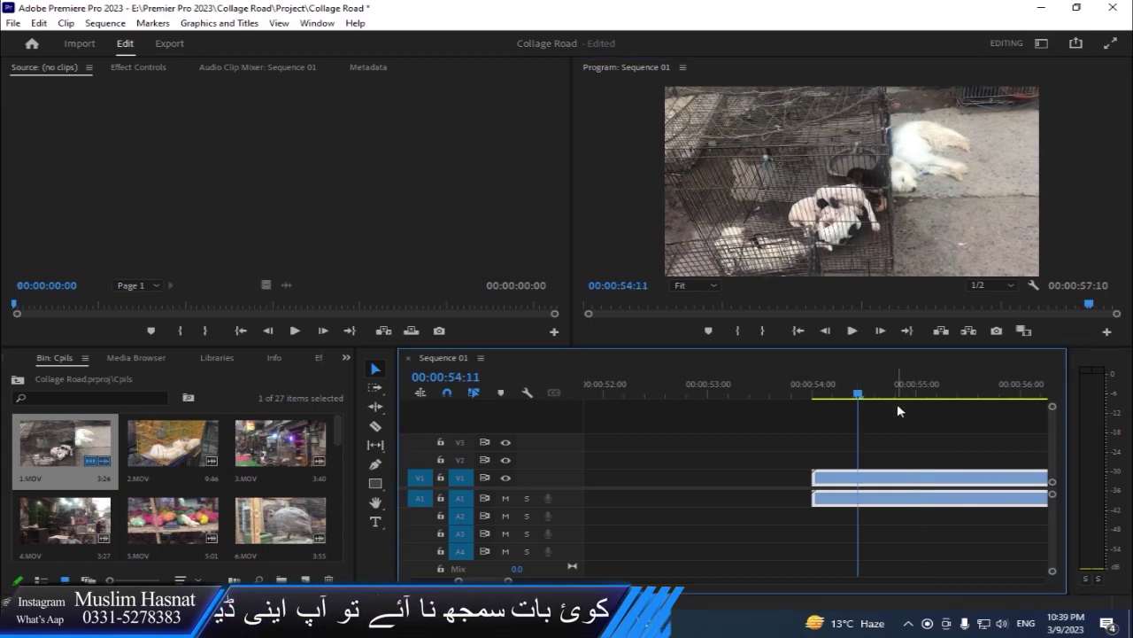
{"action": "key", "text": "ctrl+z"}
{"action": "key", "text": "ctrl+z"}
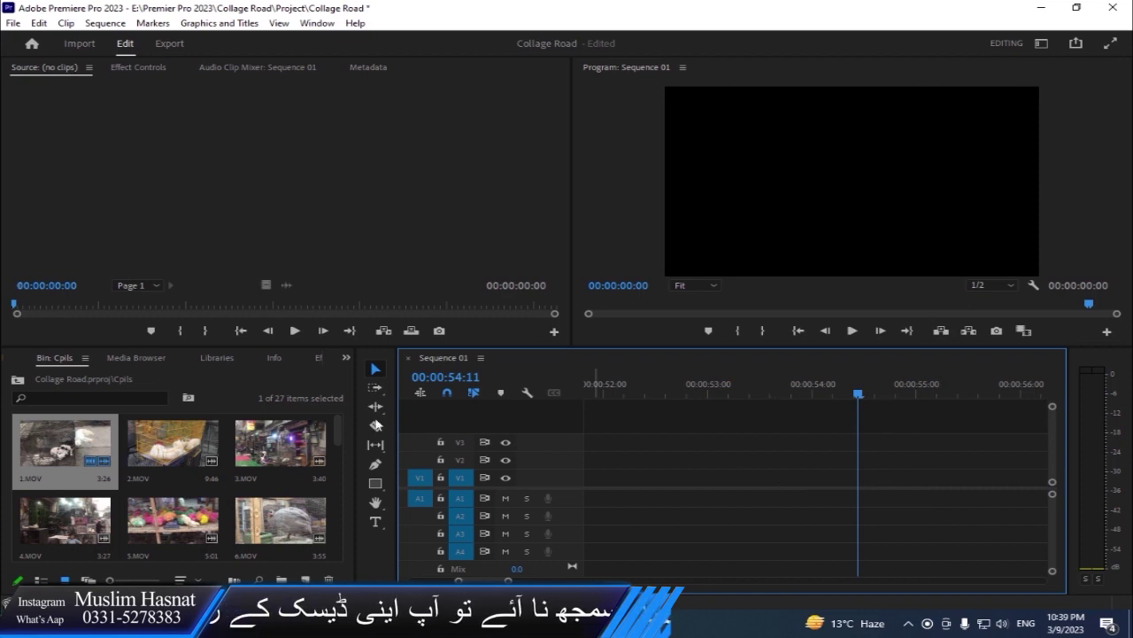
Add 2.MOV to the timeline, change sequence settings to match it, and play it back
{"action": "left_click", "coordinate": [152, 443]}
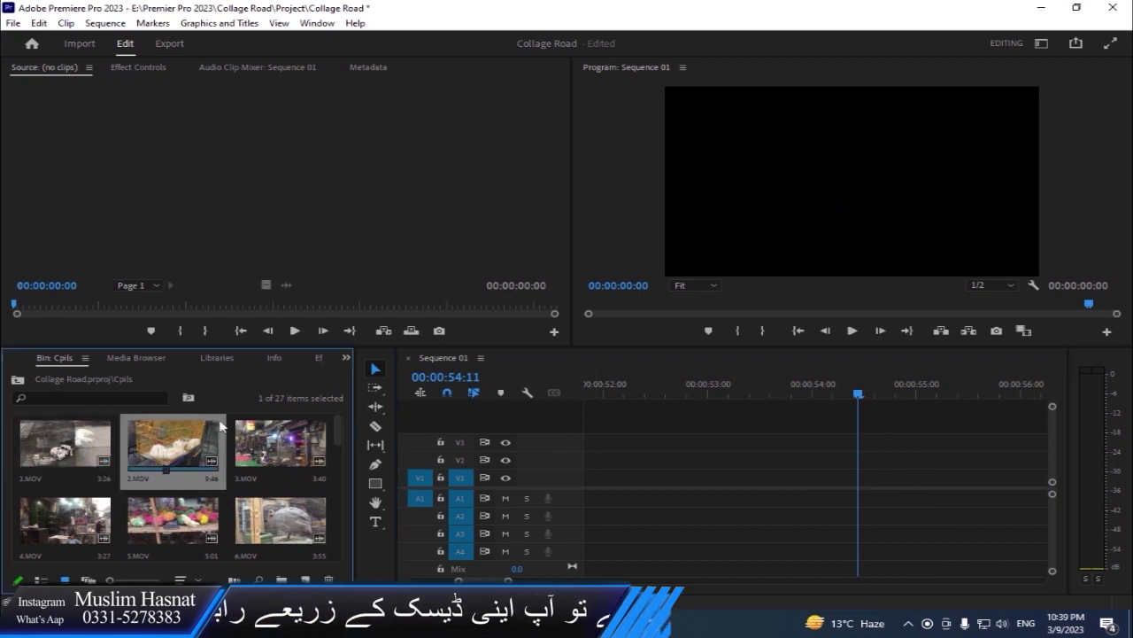
{"action": "left_click_drag", "start_coordinate": [152, 443], "coordinate": [639, 483]}
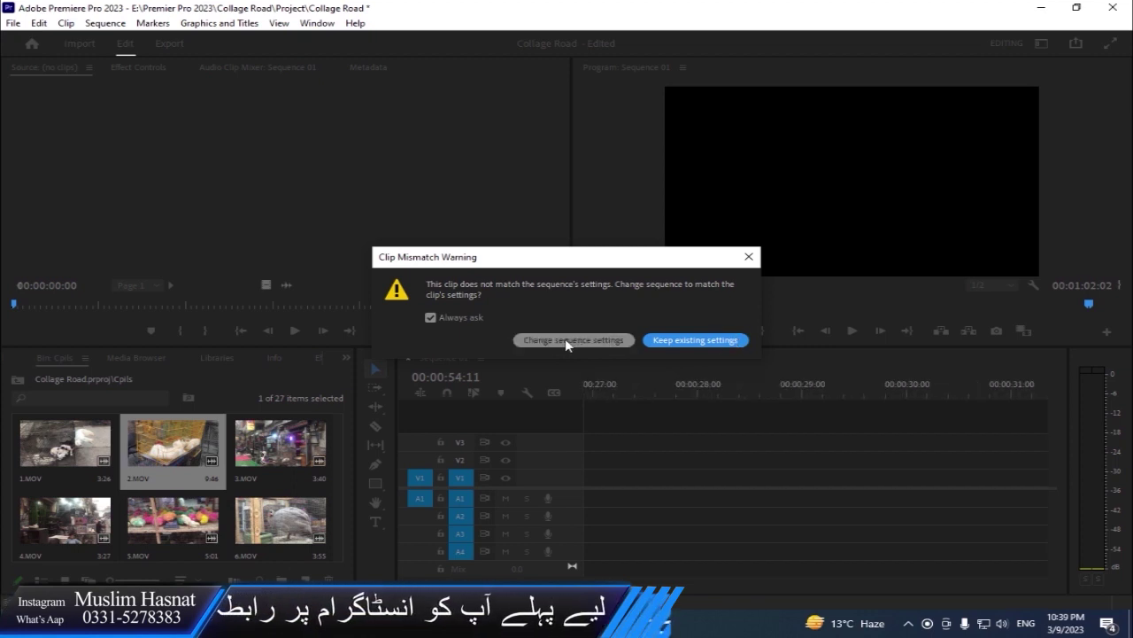
{"action": "left_click", "coordinate": [567, 341]}
{"action": "left_click_drag", "start_coordinate": [697, 383], "coordinate": [848, 409]}
{"action": "left_click", "coordinate": [760, 390]}
{"action": "key", "text": "space"}
{"action": "key", "text": "space"}
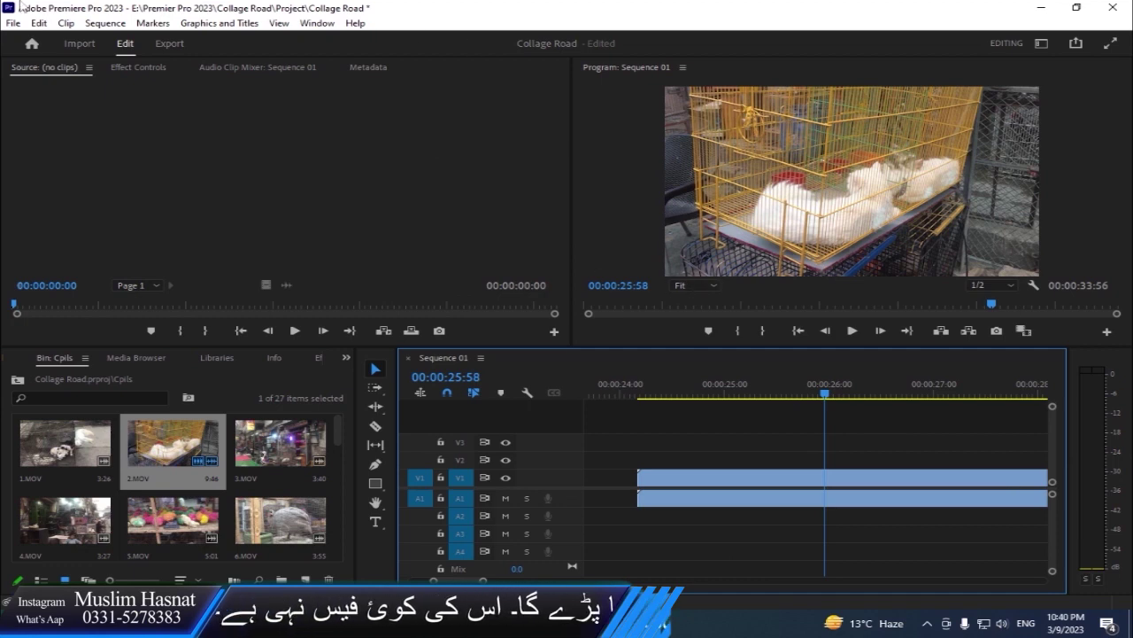
{"action": "left_click", "coordinate": [105, 23]}
Confirm the 1920x1080, 59.99 fps sequence settings, then play and scrub 2.MOV to 00:00:26:18
{"action": "left_click", "coordinate": [159, 38]}
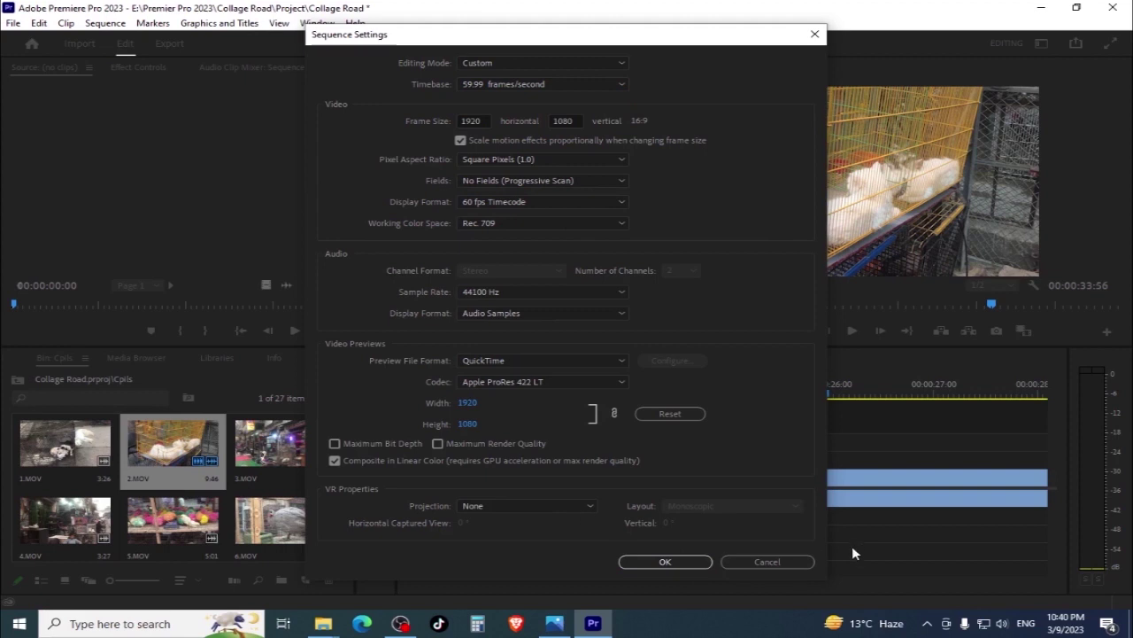
{"action": "left_click", "coordinate": [759, 563]}
{"action": "left_click", "coordinate": [808, 395]}
{"action": "key", "text": "space"}
{"action": "key", "text": "space"}
{"action": "left_click", "coordinate": [711, 389]}
{"action": "left_click_drag", "start_coordinate": [711, 393], "coordinate": [860, 416]}
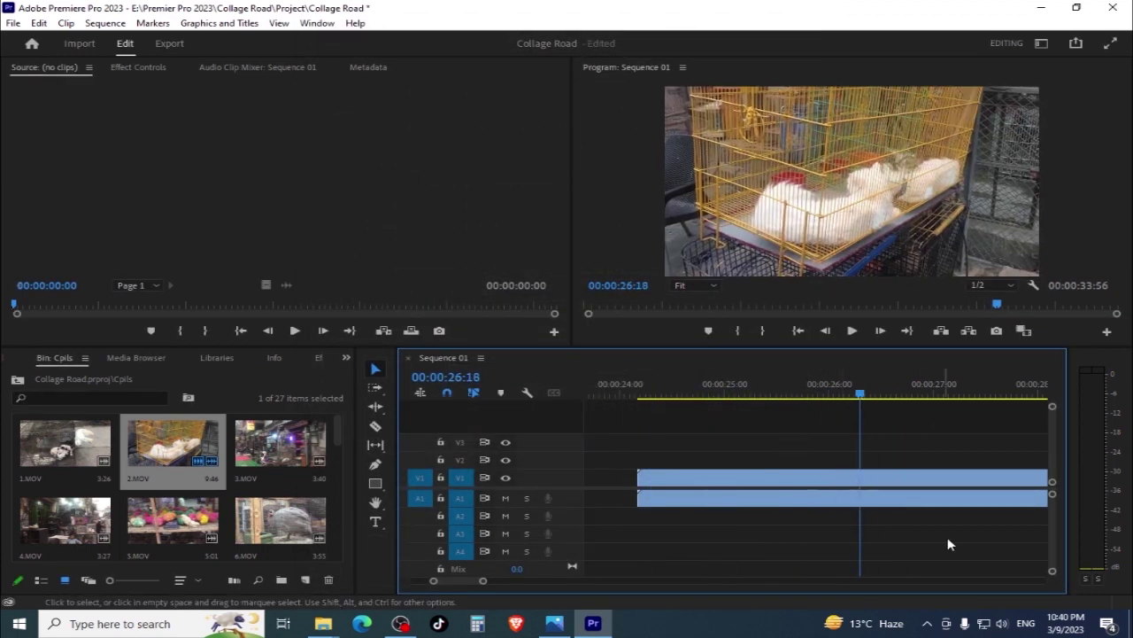
Zoom the timeline out and delete the 2.MOV clip from the sequence
{"action": "left_click_drag", "start_coordinate": [482, 580], "coordinate": [576, 580]}
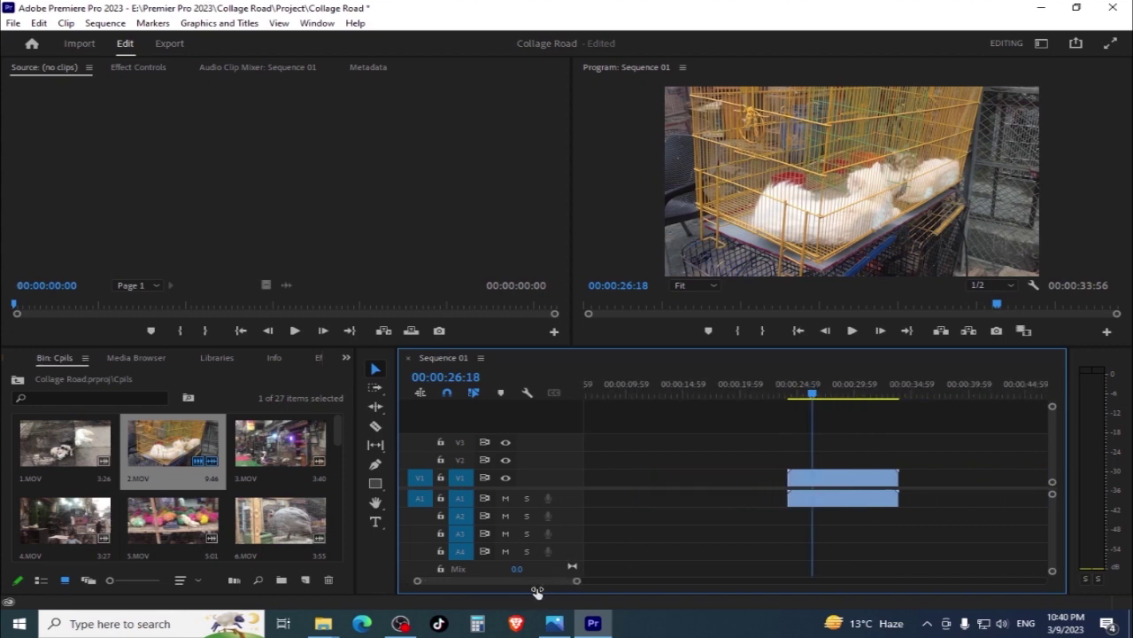
{"action": "left_click", "coordinate": [830, 486]}
{"action": "key", "text": "Delete"}
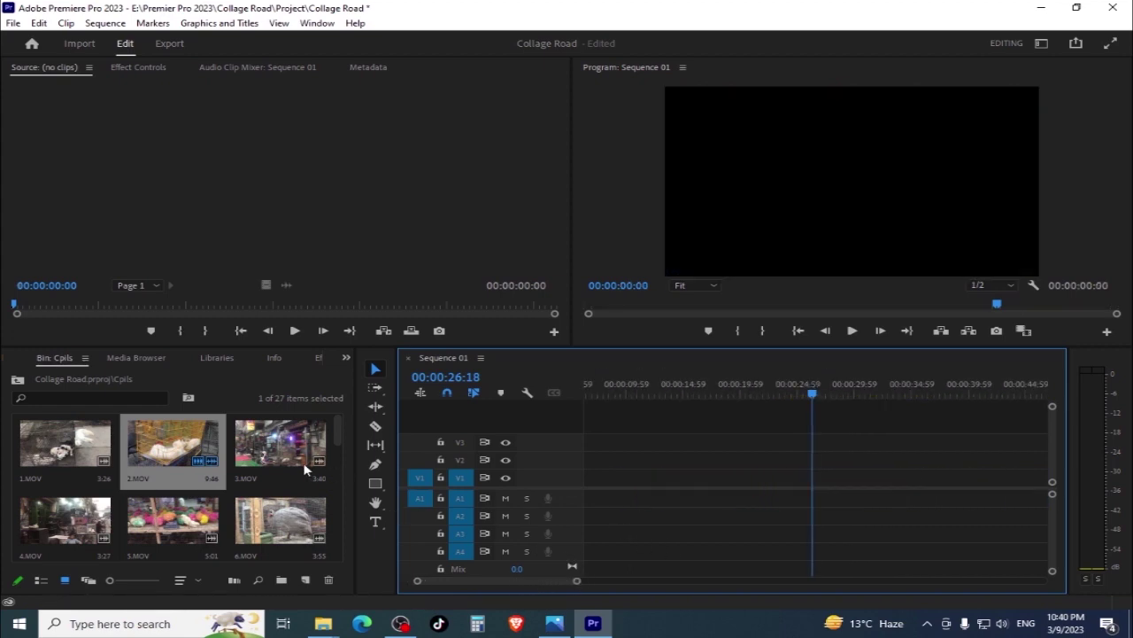
Delete sequence 1 and Sequence 01 from the Cpils bin, then go back to the project's top level
{"action": "left_click", "coordinate": [303, 468]}
{"action": "left_click_drag", "start_coordinate": [340, 425], "coordinate": [336, 535]}
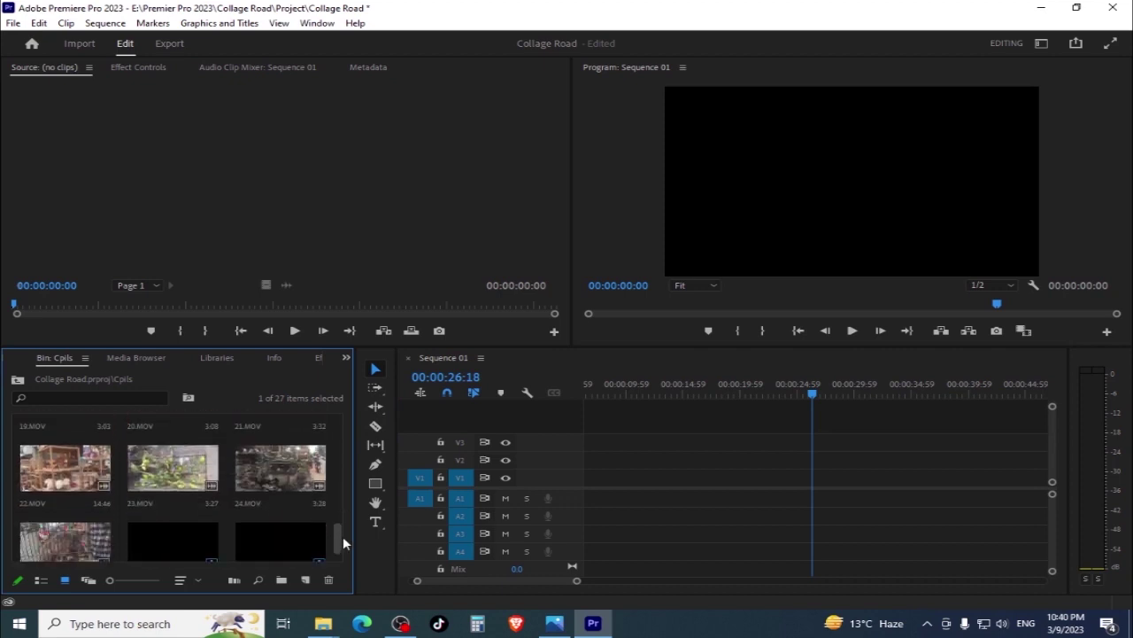
{"action": "left_click", "coordinate": [317, 530]}
{"action": "left_click", "coordinate": [205, 518], "text": "ctrl"}
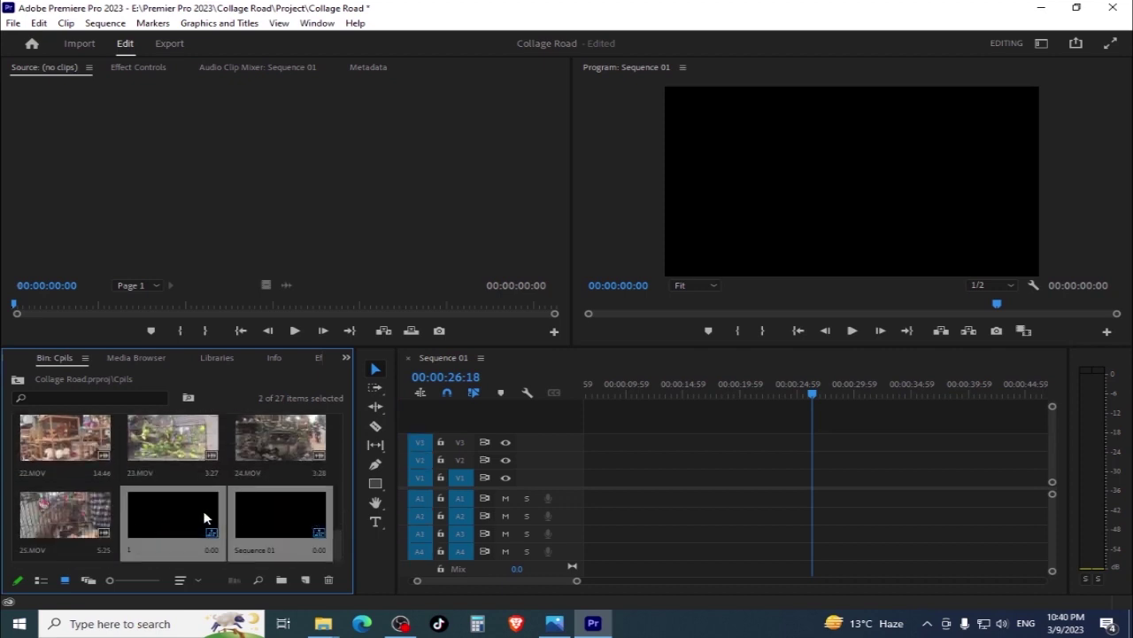
{"action": "key", "text": "Delete"}
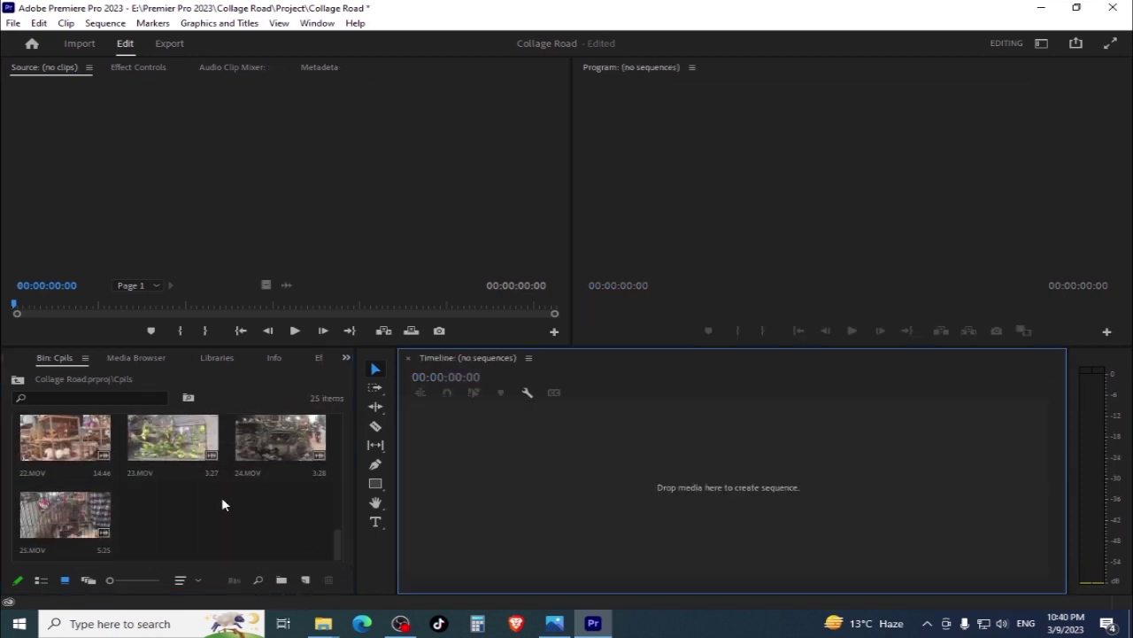
{"action": "scroll", "coordinate": [339, 544], "scroll_direction": "up", "scroll_amount": 5}
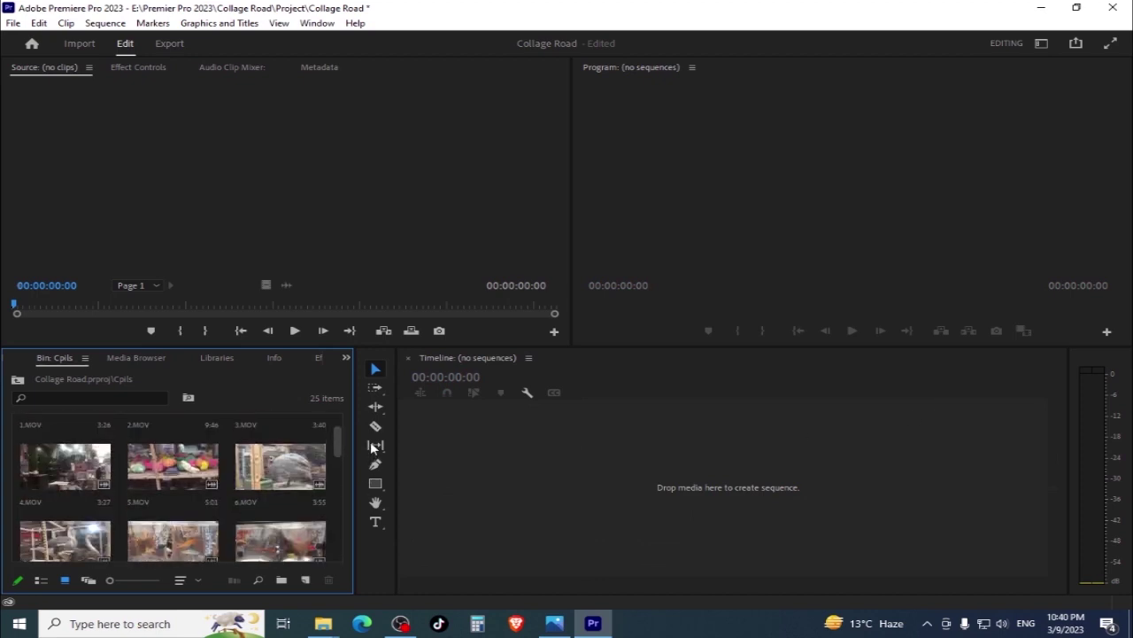
{"action": "scroll", "coordinate": [115, 423], "scroll_direction": "down", "scroll_amount": 4}
{"action": "left_click", "coordinate": [18, 381]}
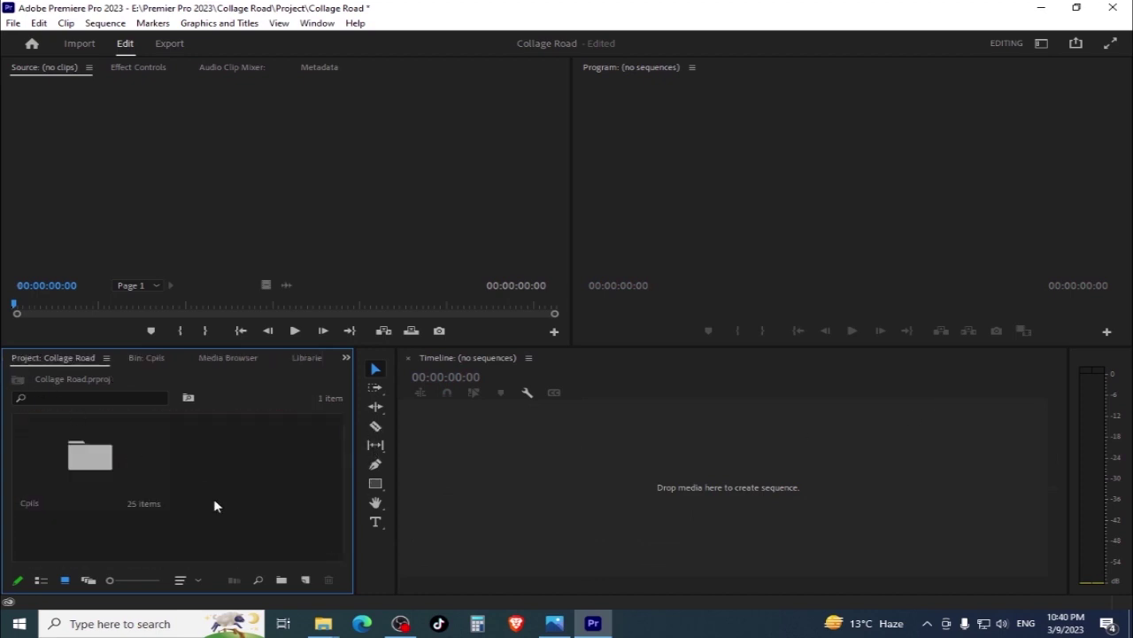
Add an empty bin named 'Project' to the Collage Road project and open it
{"action": "right_click", "coordinate": [220, 444]}
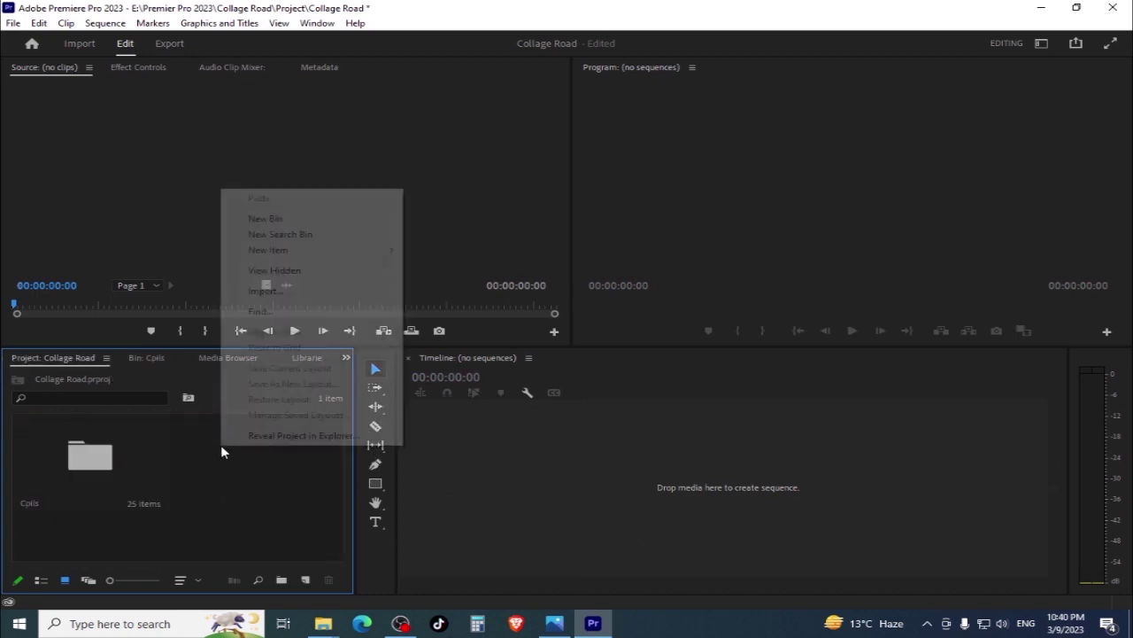
{"action": "left_click", "coordinate": [345, 219]}
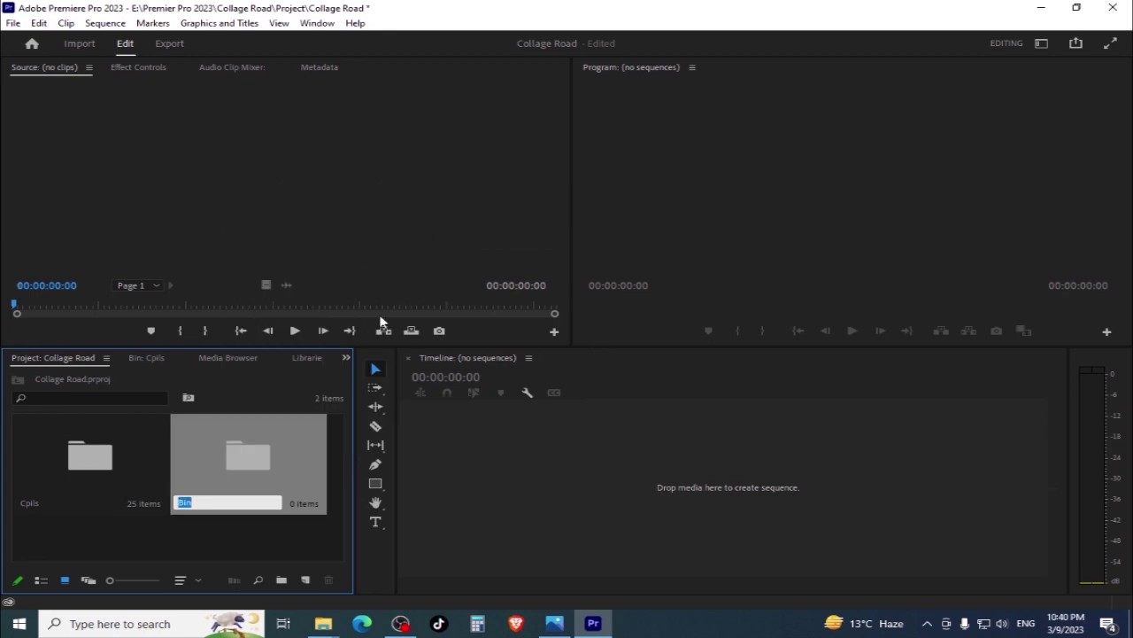
{"action": "type", "text": "Pi"}
{"action": "key", "text": "Return"}
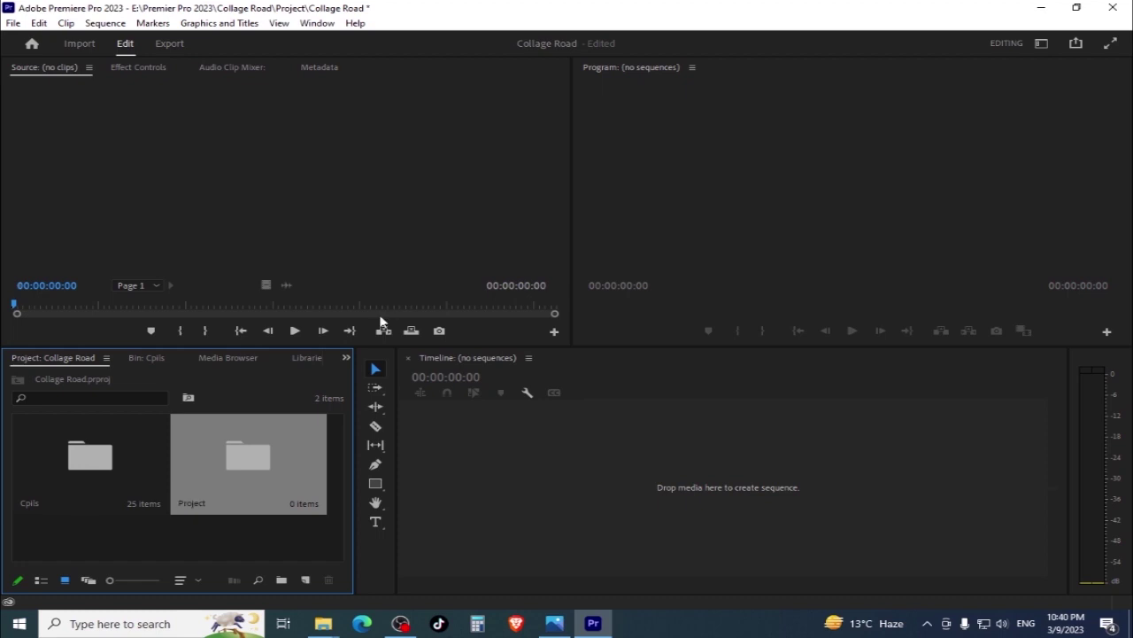
{"action": "double_click", "coordinate": [215, 461]}
{"action": "left_click", "coordinate": [53, 355]}
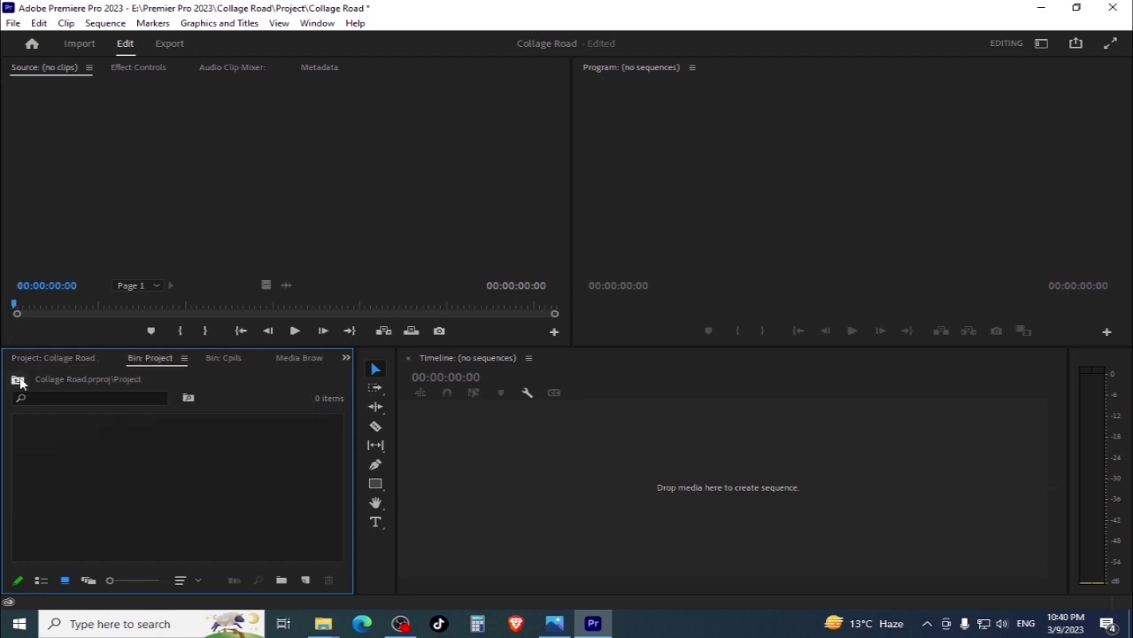
Drop 1.MOV from the Cpils bin onto the empty timeline to create sequence 1
{"action": "left_click", "coordinate": [193, 538]}
{"action": "double_click", "coordinate": [100, 467]}
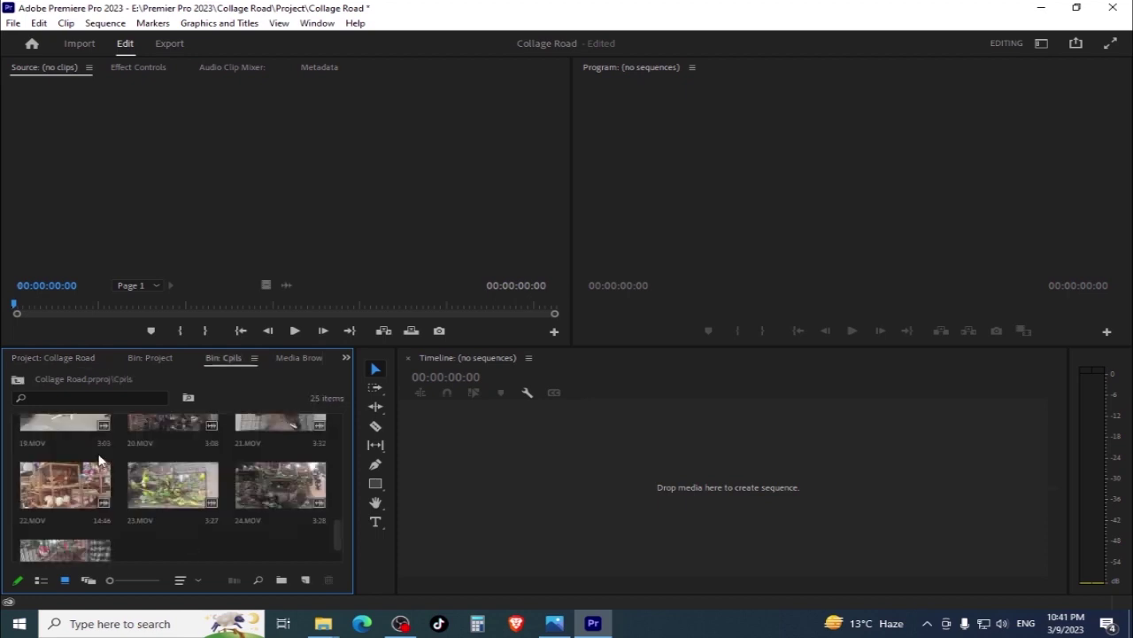
{"action": "scroll", "coordinate": [207, 485], "scroll_direction": "up", "scroll_amount": 5}
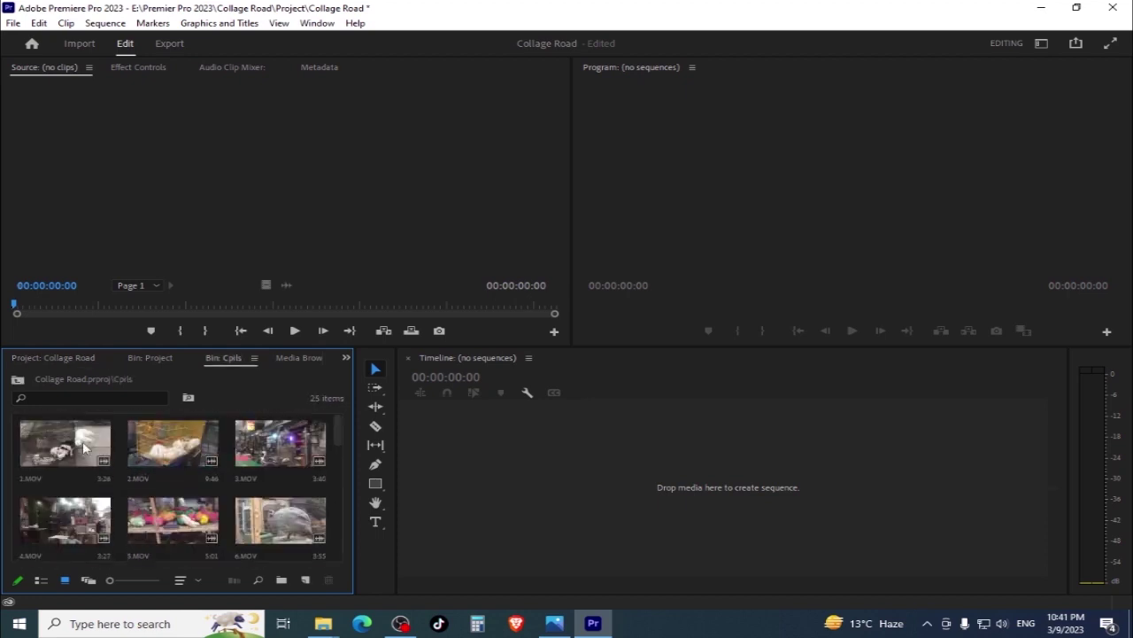
{"action": "mouse_move", "coordinate": [78, 440]}
{"action": "left_mouse_down"}
{"action": "mouse_move", "coordinate": [556, 421]}
{"action": "mouse_move", "coordinate": [536, 443]}
{"action": "left_mouse_up"}
{"action": "left_click", "coordinate": [623, 387]}
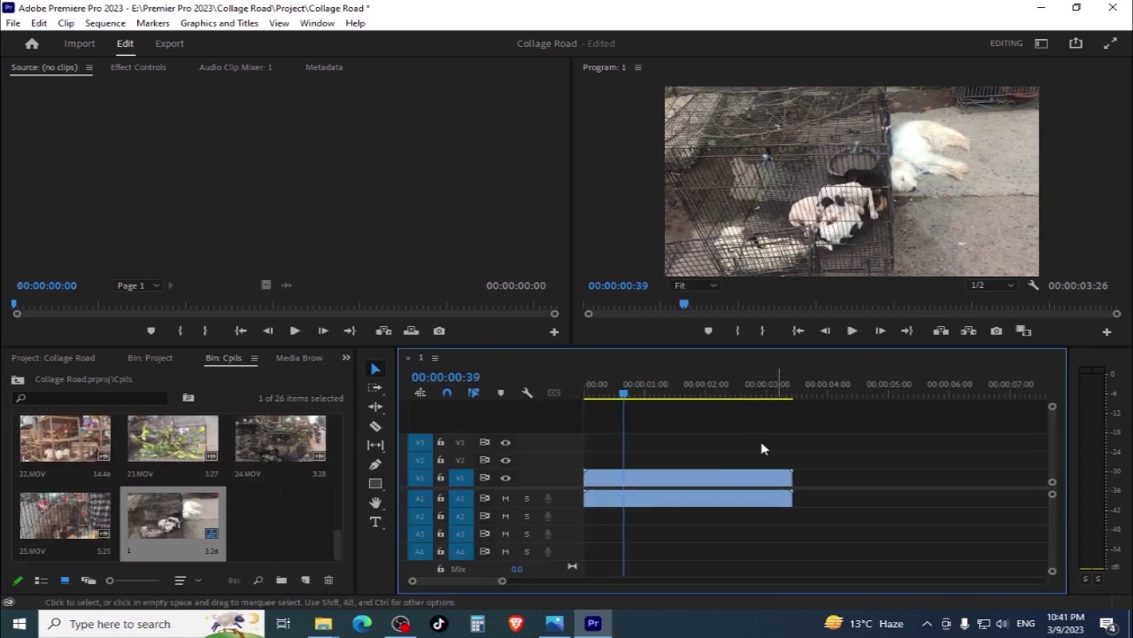
Review sequence 1's settings (1920x1080, 60 fps) and close them without changes
{"action": "left_click", "coordinate": [105, 23]}
{"action": "left_click", "coordinate": [108, 40]}
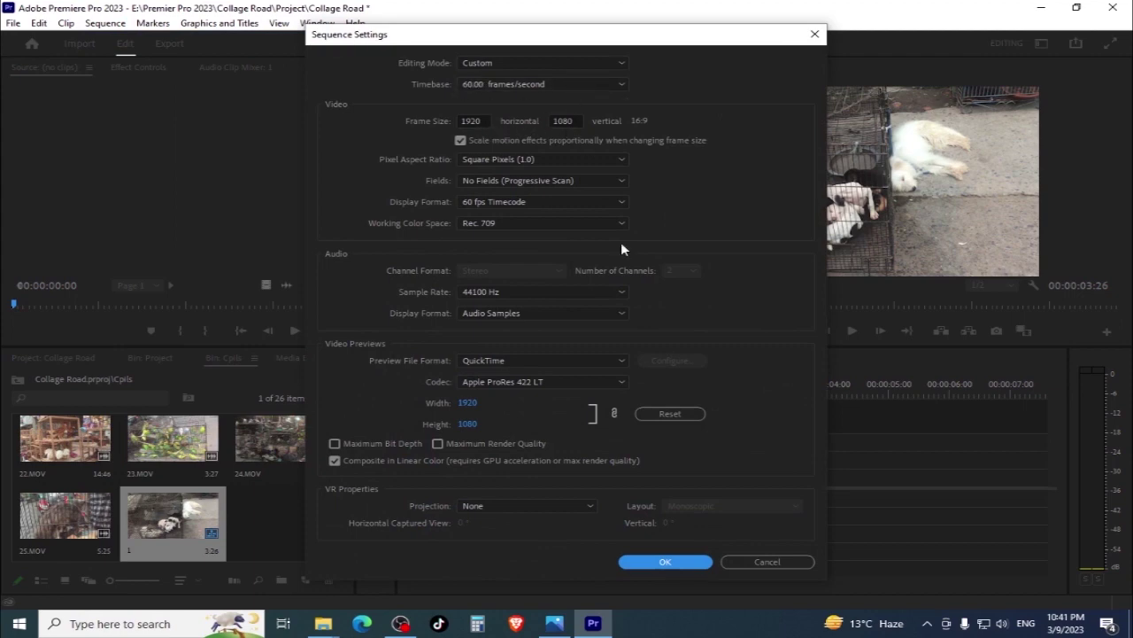
{"action": "left_click", "coordinate": [782, 567]}
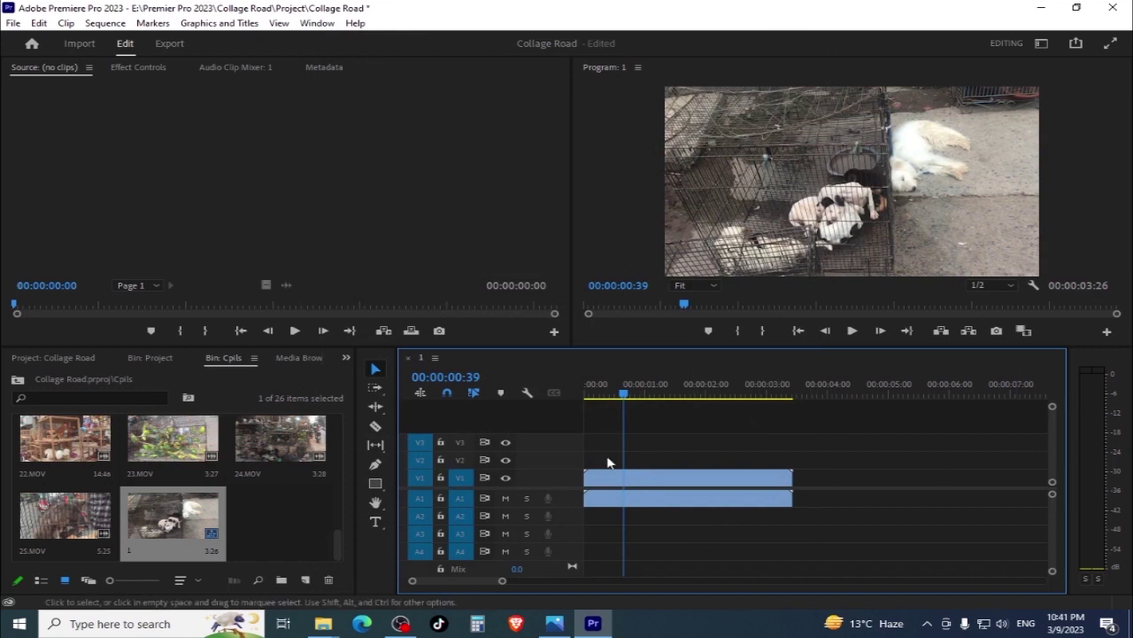
{"action": "left_click", "coordinate": [13, 23]}
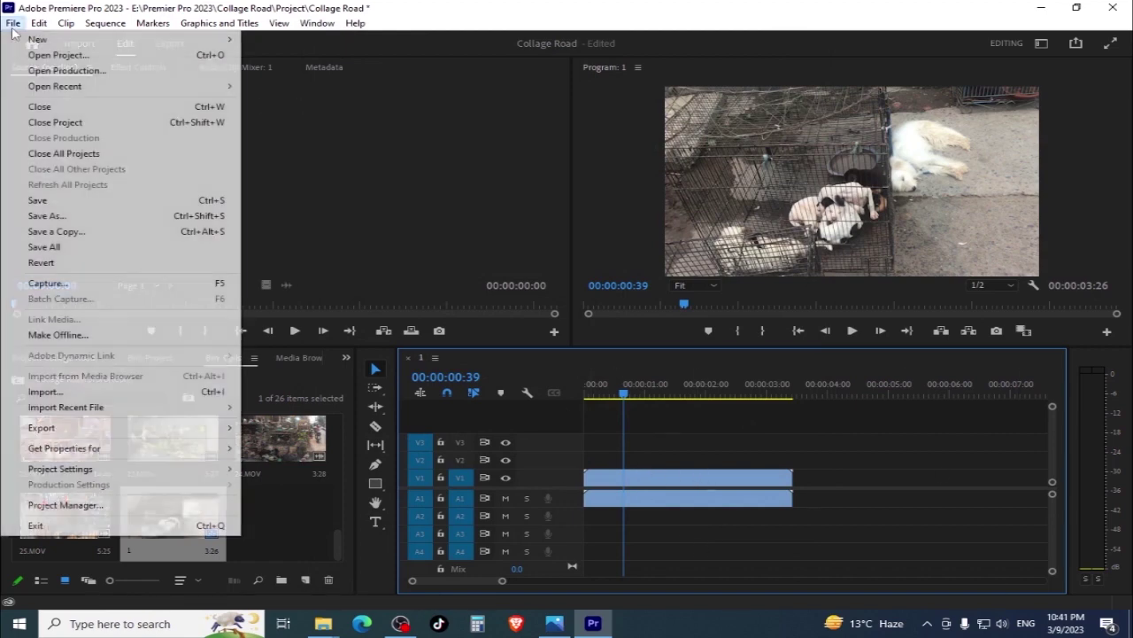
{"action": "mouse_move", "coordinate": [222, 39]}
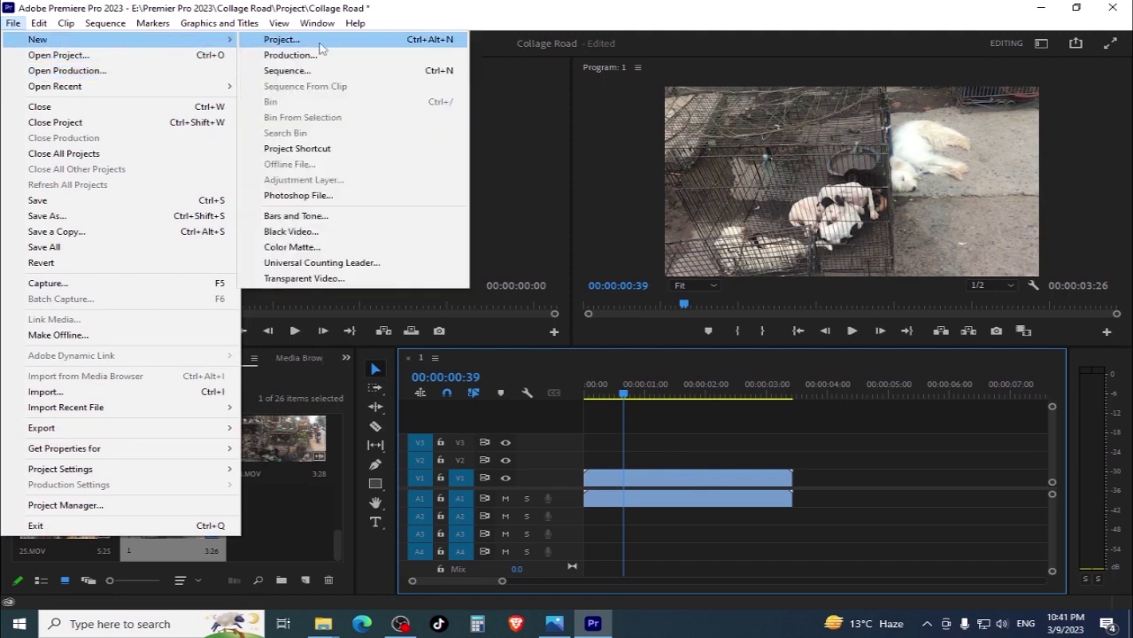
{"action": "left_click", "coordinate": [376, 71]}
{"action": "left_click", "coordinate": [372, 200]}
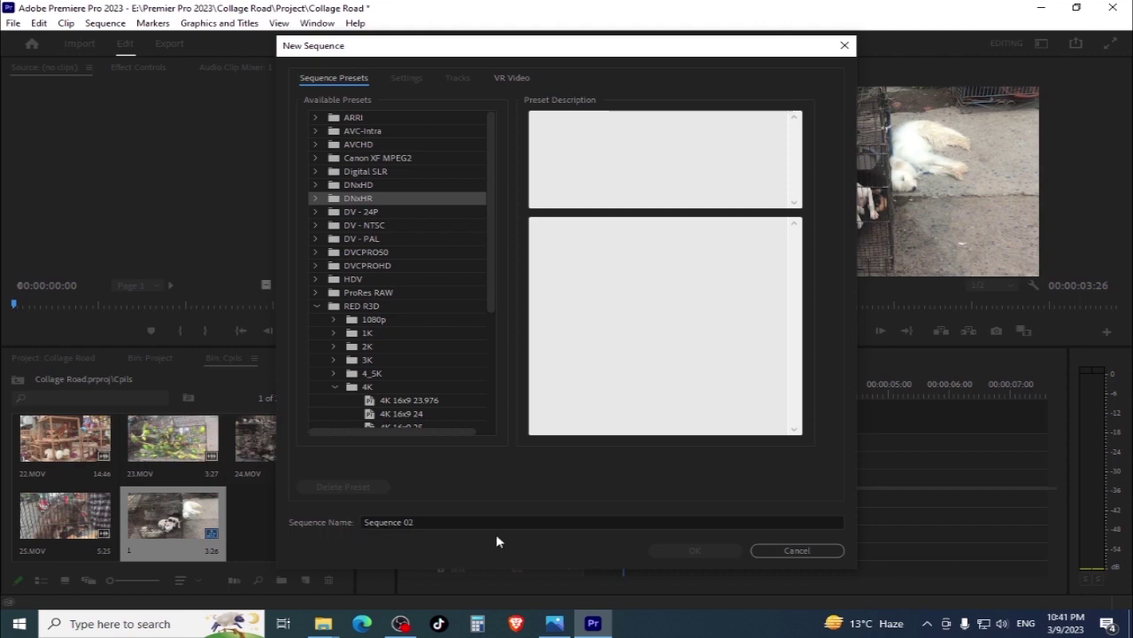
{"action": "left_click", "coordinate": [430, 522]}
{"action": "left_click_drag", "start_coordinate": [441, 523], "coordinate": [3, 466]}
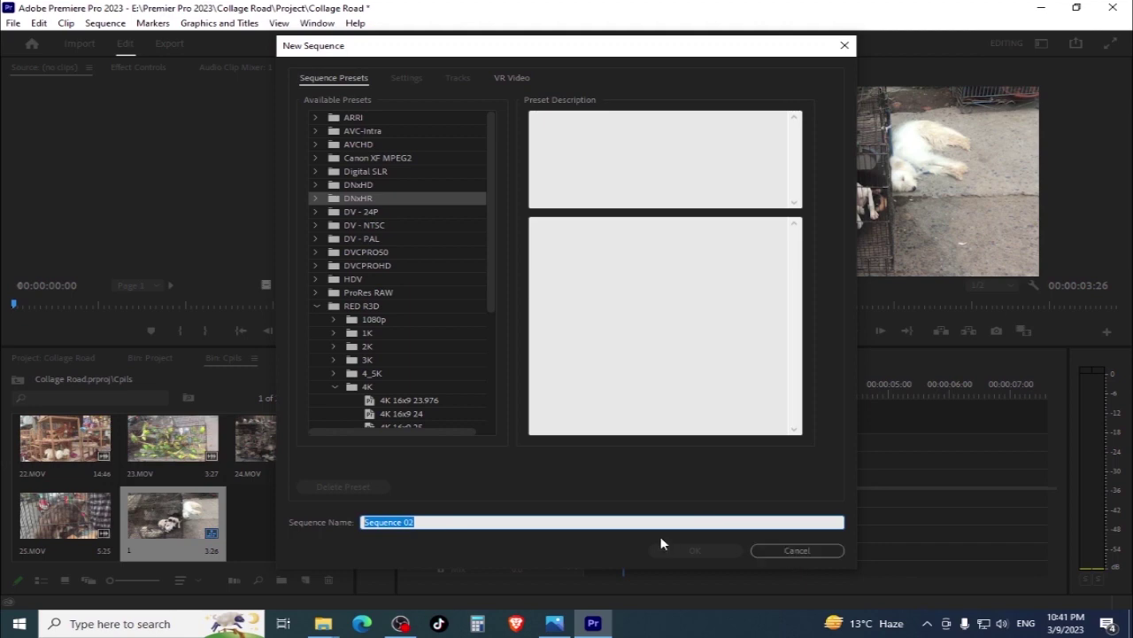
{"action": "type", "text": "Vlog"}
{"action": "left_click", "coordinate": [783, 549]}
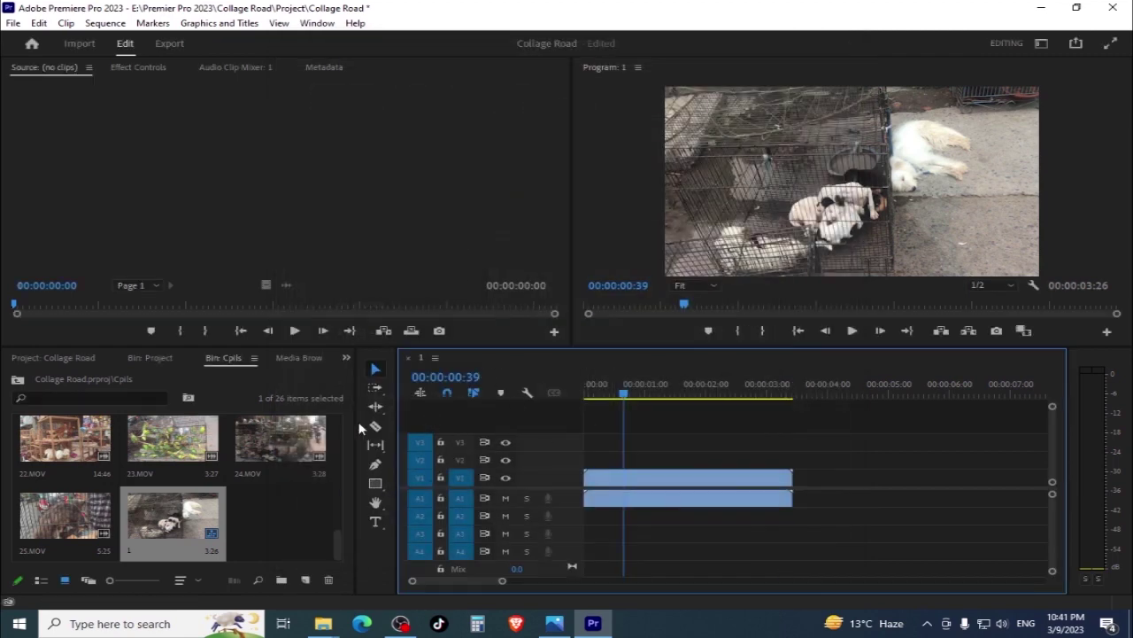
Clear sequence 1's clips, drop 23.MOV in near two seconds, and close its timeline
{"action": "left_click", "coordinate": [660, 497]}
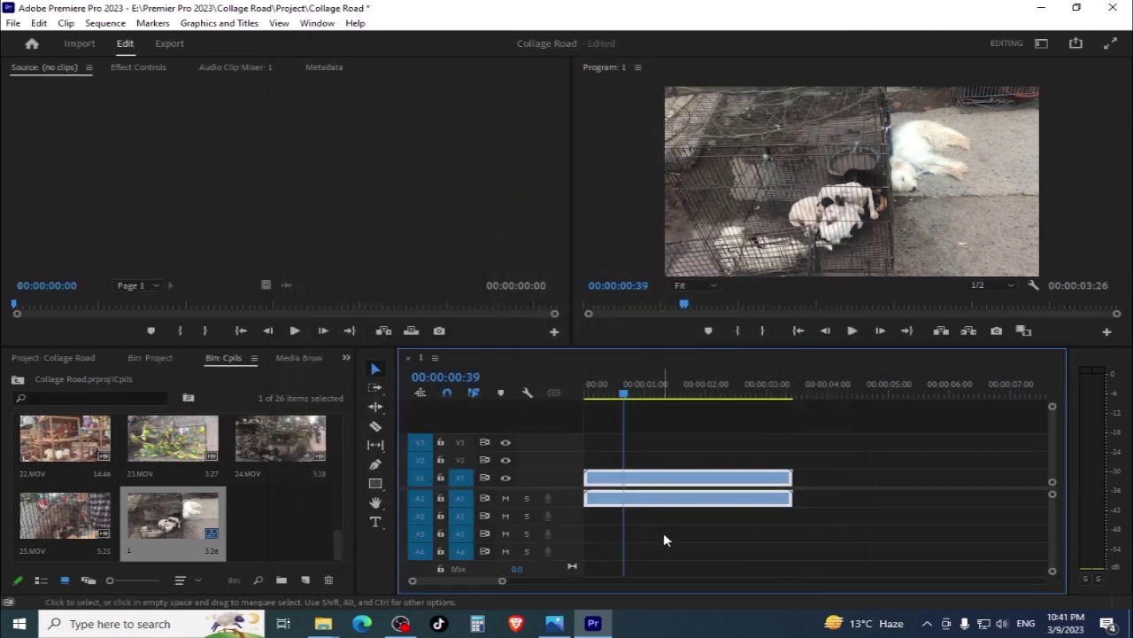
{"action": "key", "text": "Delete"}
{"action": "left_click", "coordinate": [261, 525]}
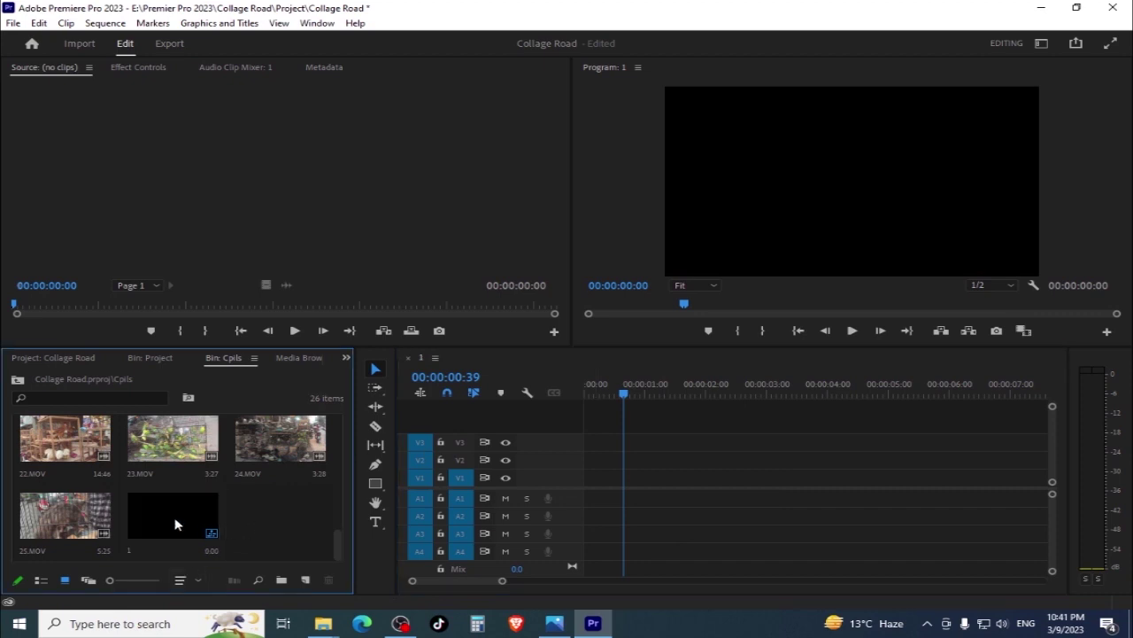
{"action": "left_click", "coordinate": [191, 531]}
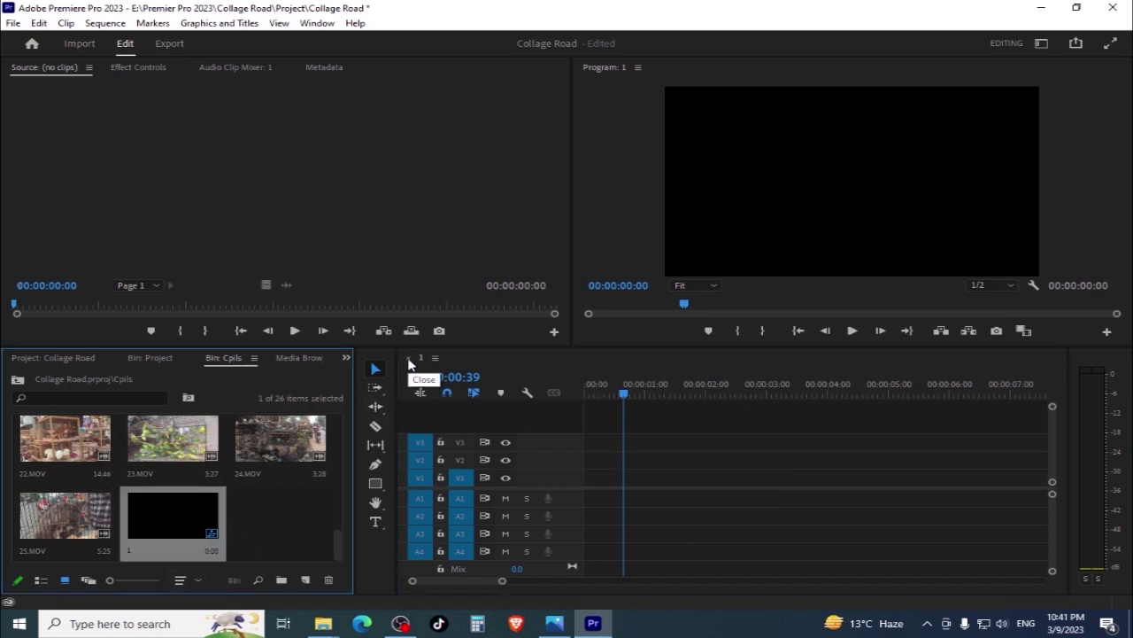
{"action": "left_click_drag", "start_coordinate": [135, 437], "coordinate": [732, 483]}
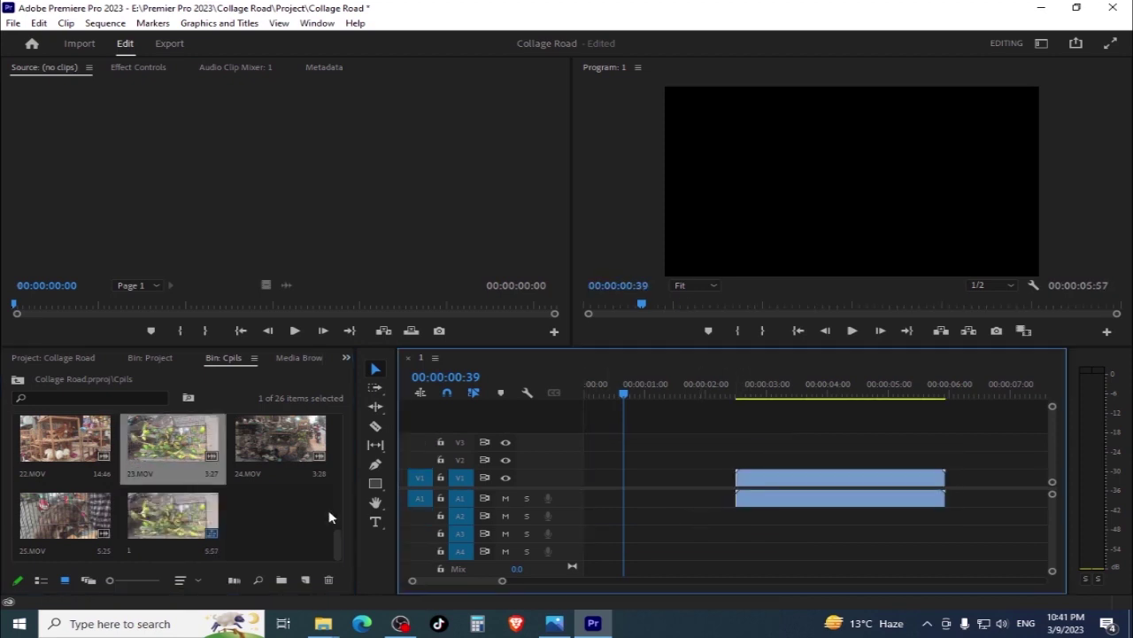
{"action": "left_click", "coordinate": [163, 530]}
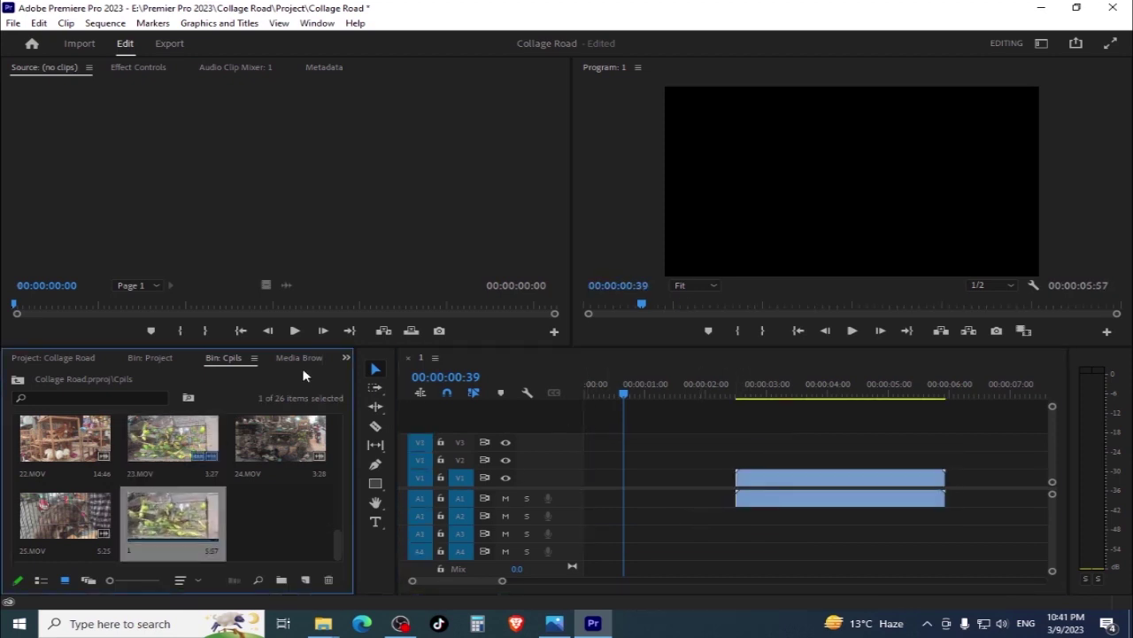
{"action": "left_click", "coordinate": [408, 358]}
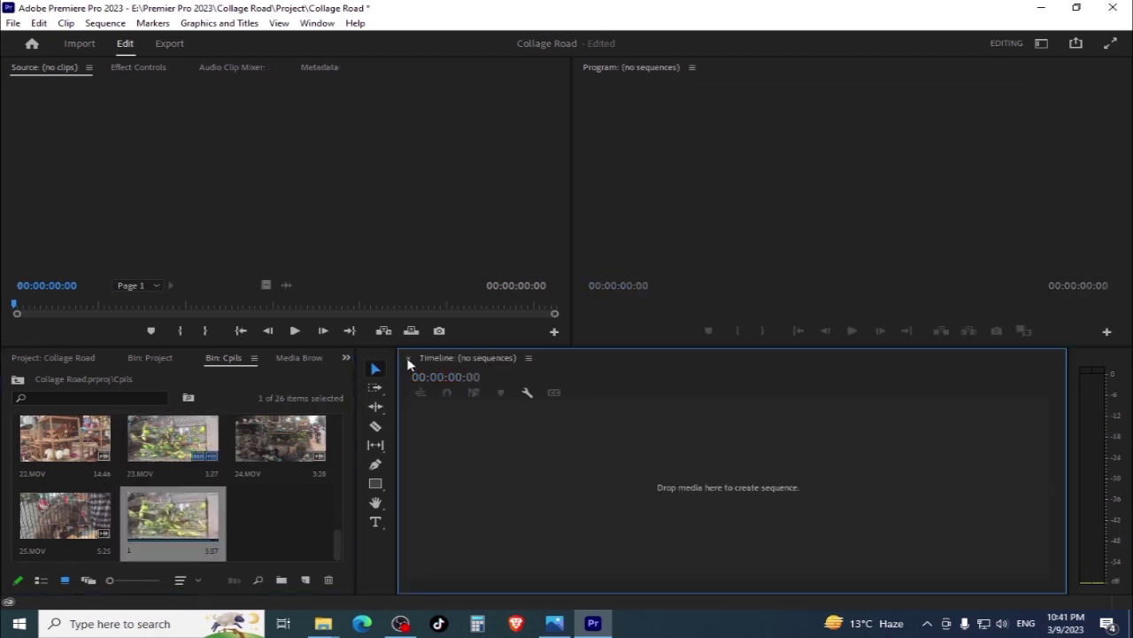
Recheck the parrot clip in sequence 1, then delete sequence 1 from the bin
{"action": "double_click", "coordinate": [183, 516]}
{"action": "left_click_drag", "start_coordinate": [838, 390], "coordinate": [775, 390]}
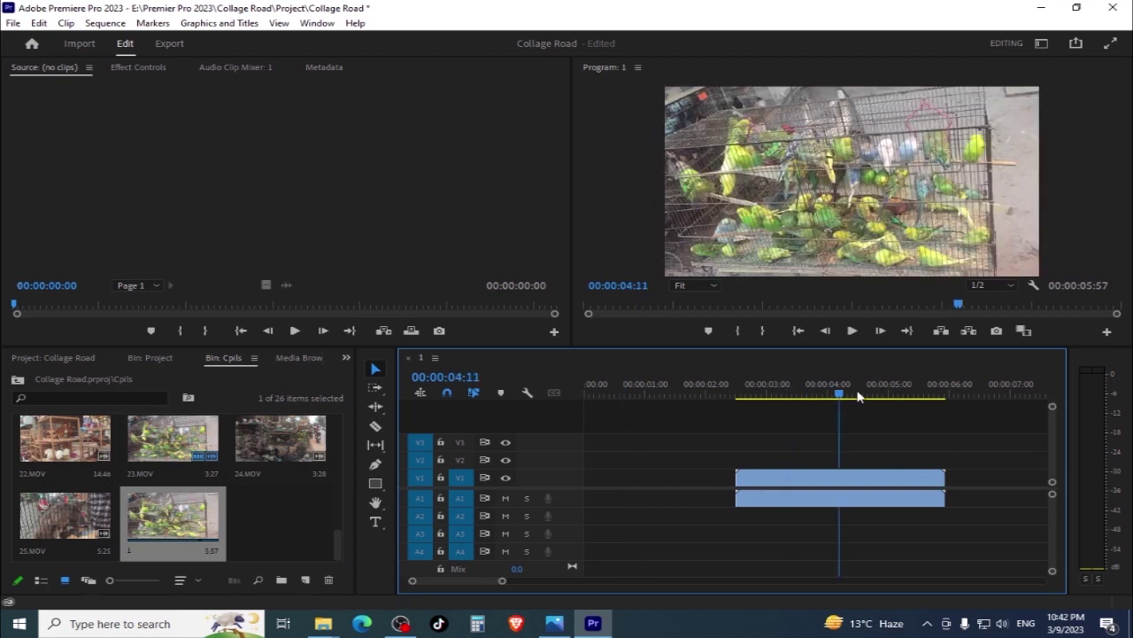
{"action": "left_click", "coordinate": [808, 505]}
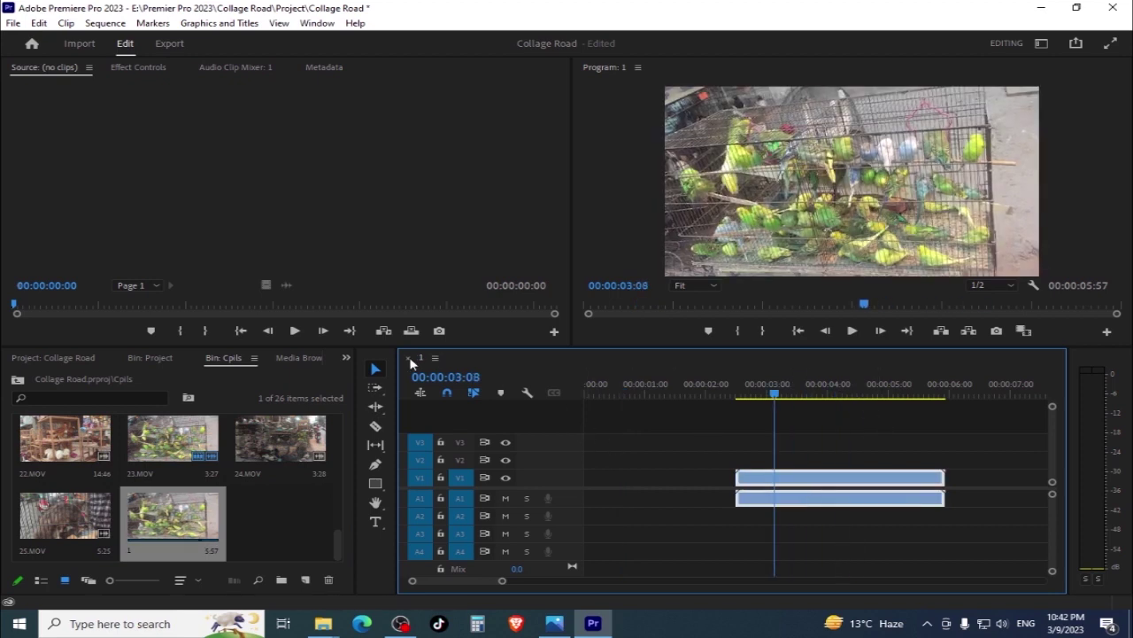
{"action": "left_click", "coordinate": [408, 357]}
{"action": "left_click", "coordinate": [205, 492]}
{"action": "key", "text": "Delete"}
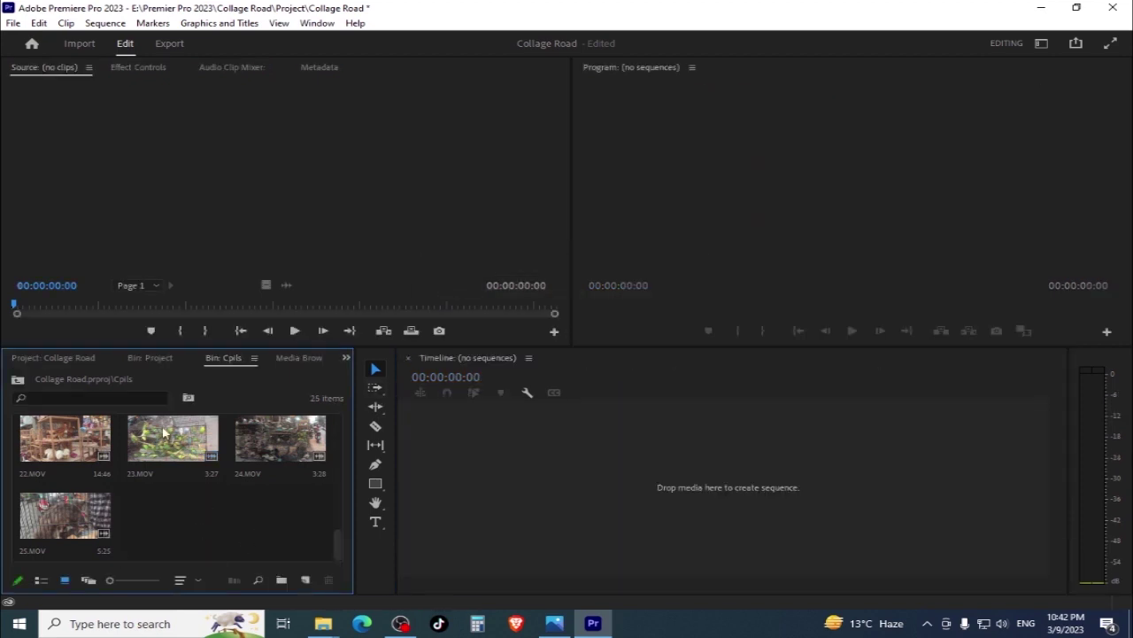
{"action": "left_click", "coordinate": [18, 381]}
Start a new sequence from the DV - 24P Standard 48kHz preset
{"action": "left_click", "coordinate": [93, 456]}
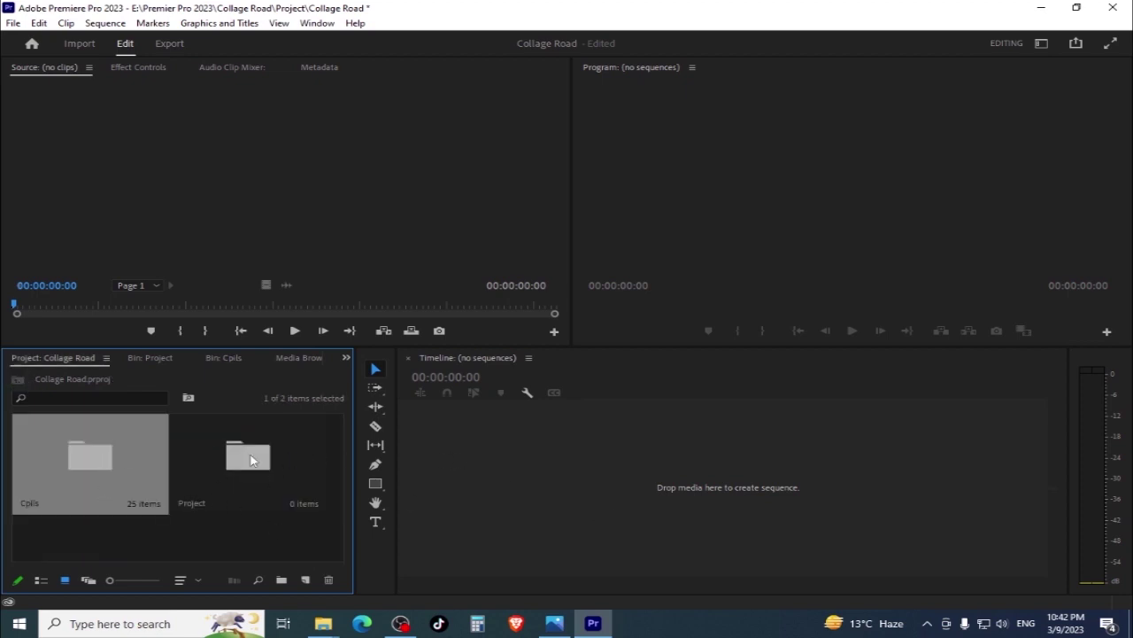
{"action": "left_click", "coordinate": [13, 23]}
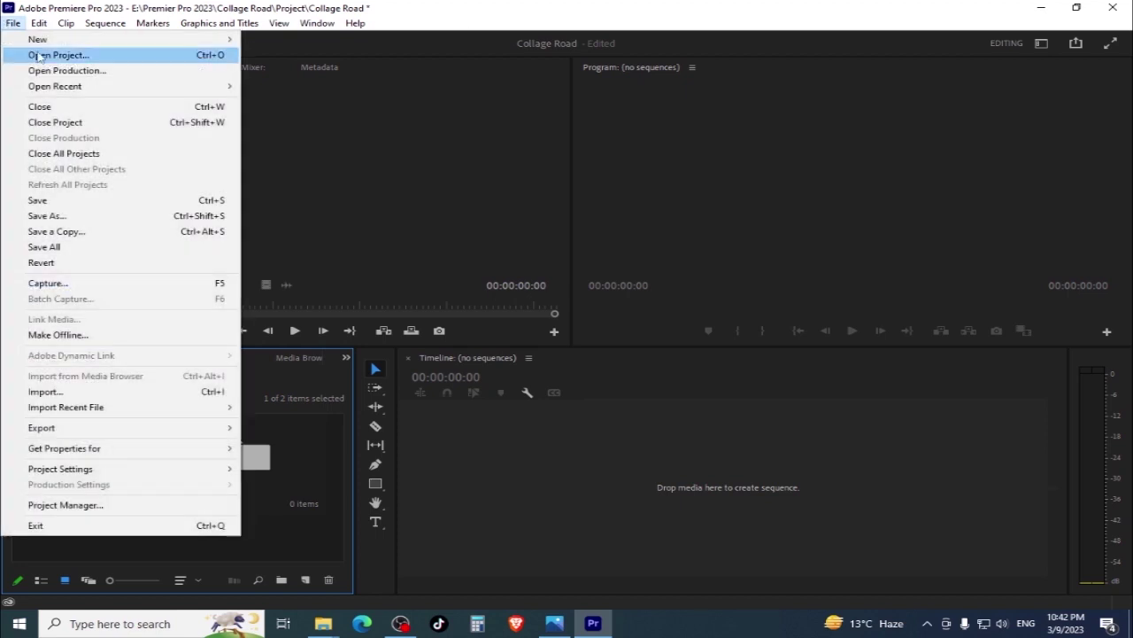
{"action": "mouse_move", "coordinate": [111, 39]}
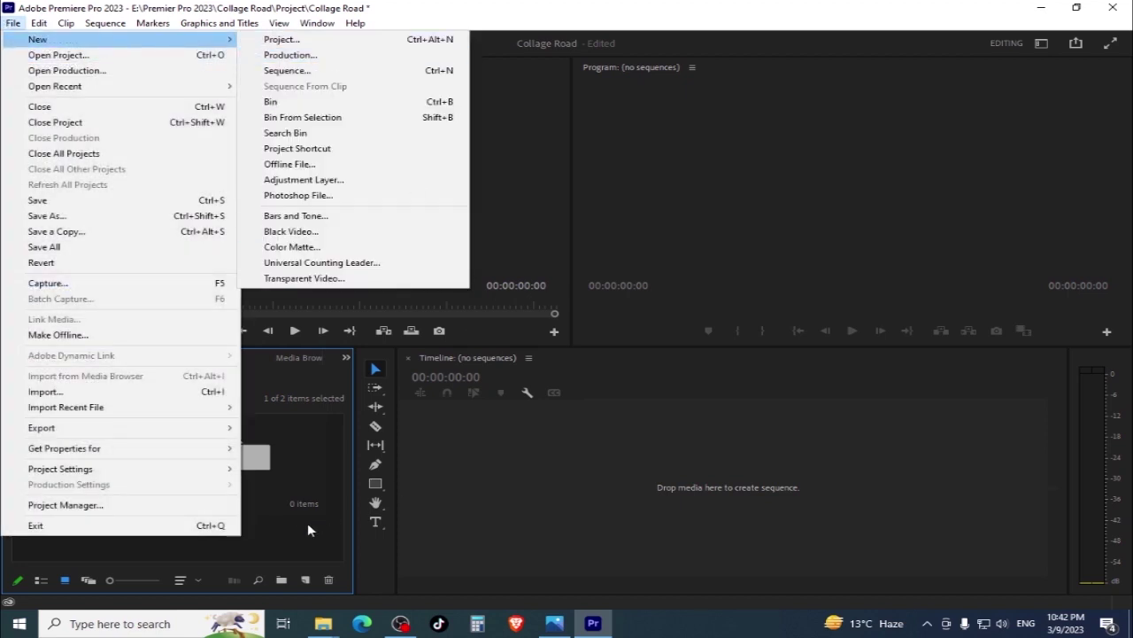
{"action": "left_click", "coordinate": [307, 523]}
{"action": "left_click", "coordinate": [14, 23]}
{"action": "mouse_move", "coordinate": [222, 41]}
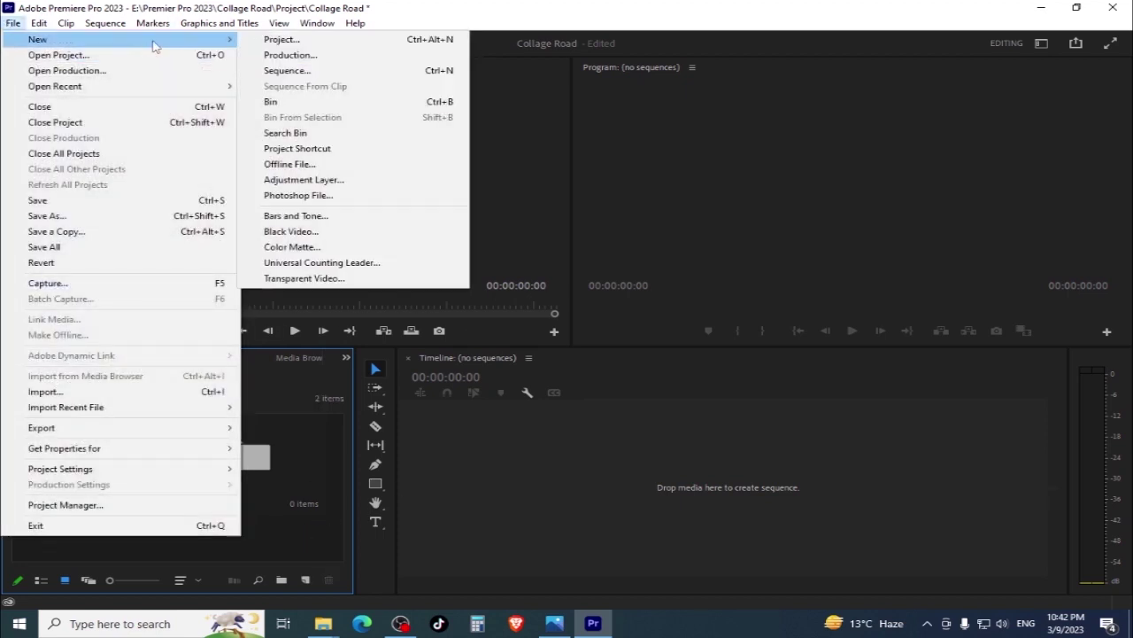
{"action": "left_click", "coordinate": [337, 74]}
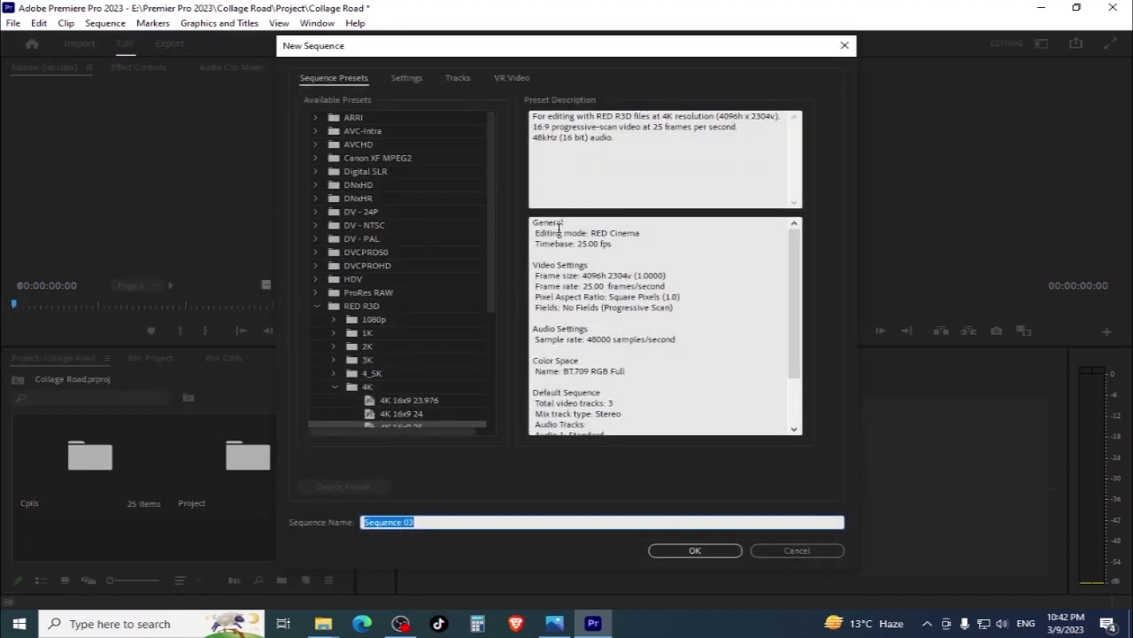
{"action": "double_click", "coordinate": [369, 213]}
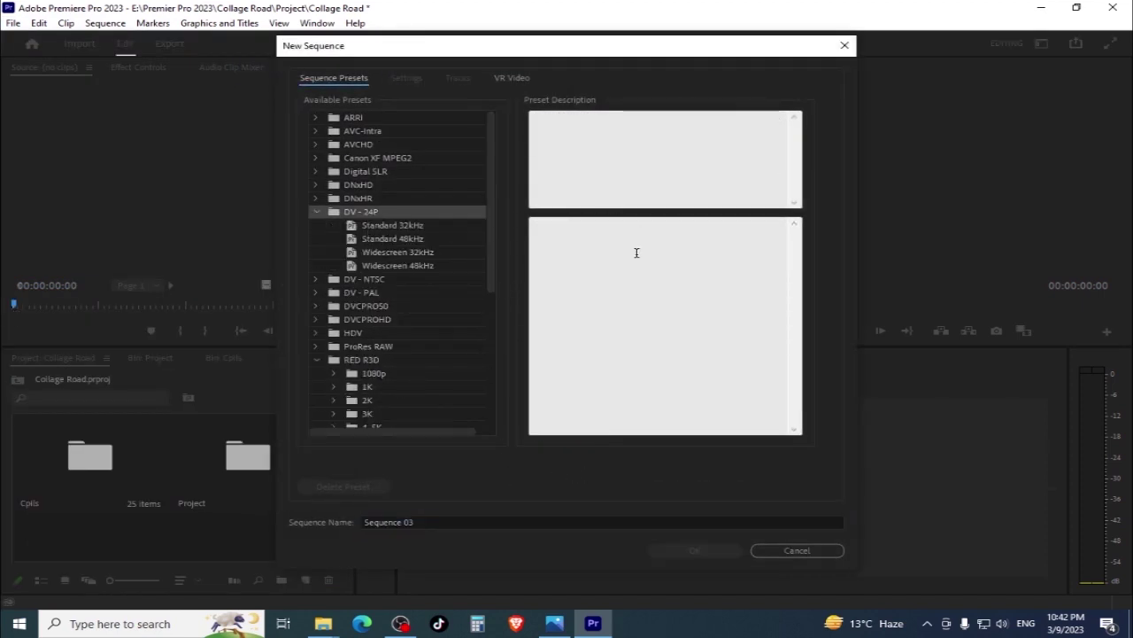
{"action": "left_click", "coordinate": [384, 241]}
Name the new sequence 'Vlog' and create it
{"action": "left_click", "coordinate": [425, 522]}
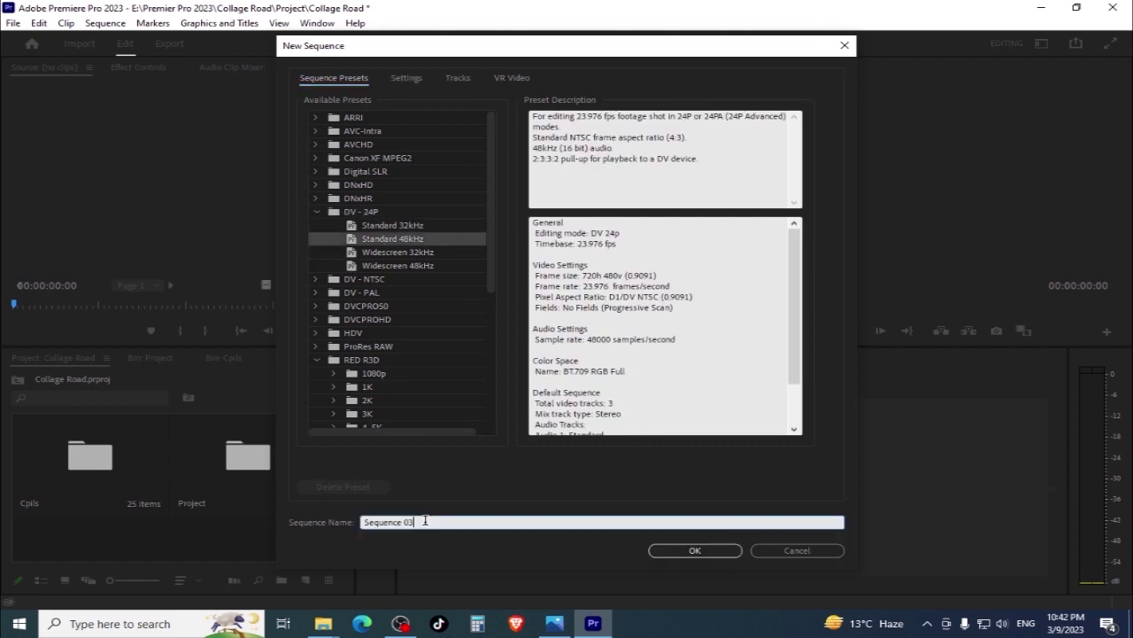
{"action": "left_click_drag", "start_coordinate": [425, 522], "coordinate": [330, 524]}
{"action": "type", "text": "Vlog"}
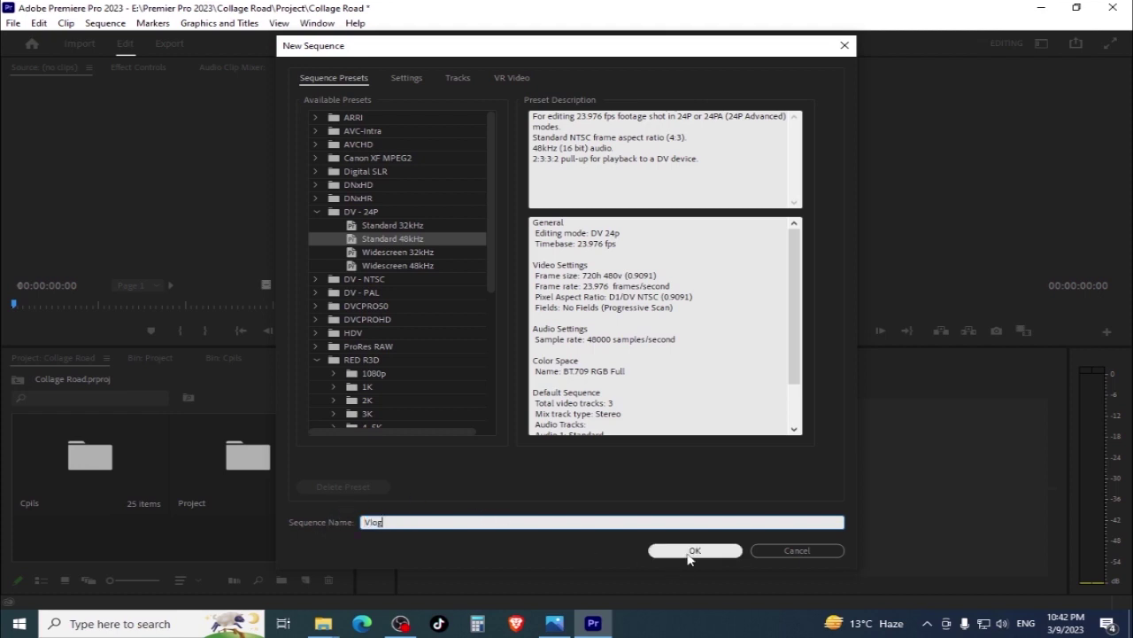
{"action": "left_click", "coordinate": [690, 554]}
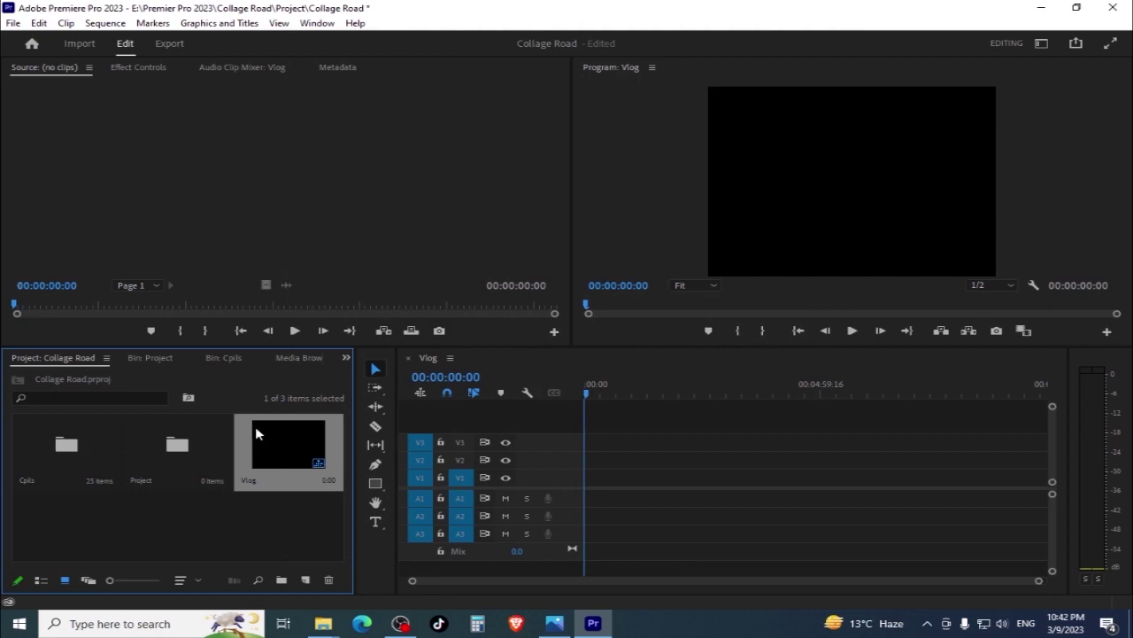
Move the Vlog sequence into the Project bin and go back to the top level
{"action": "left_click_drag", "start_coordinate": [286, 455], "coordinate": [172, 463]}
{"action": "double_click", "coordinate": [249, 479]}
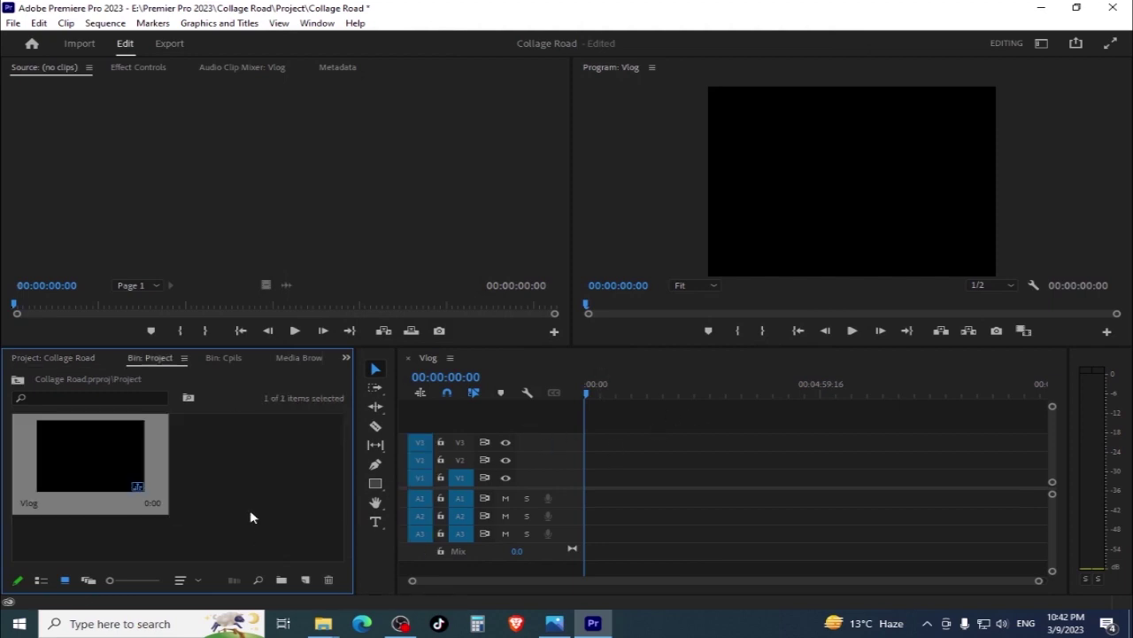
{"action": "left_click", "coordinate": [18, 380]}
{"action": "left_click", "coordinate": [718, 464]}
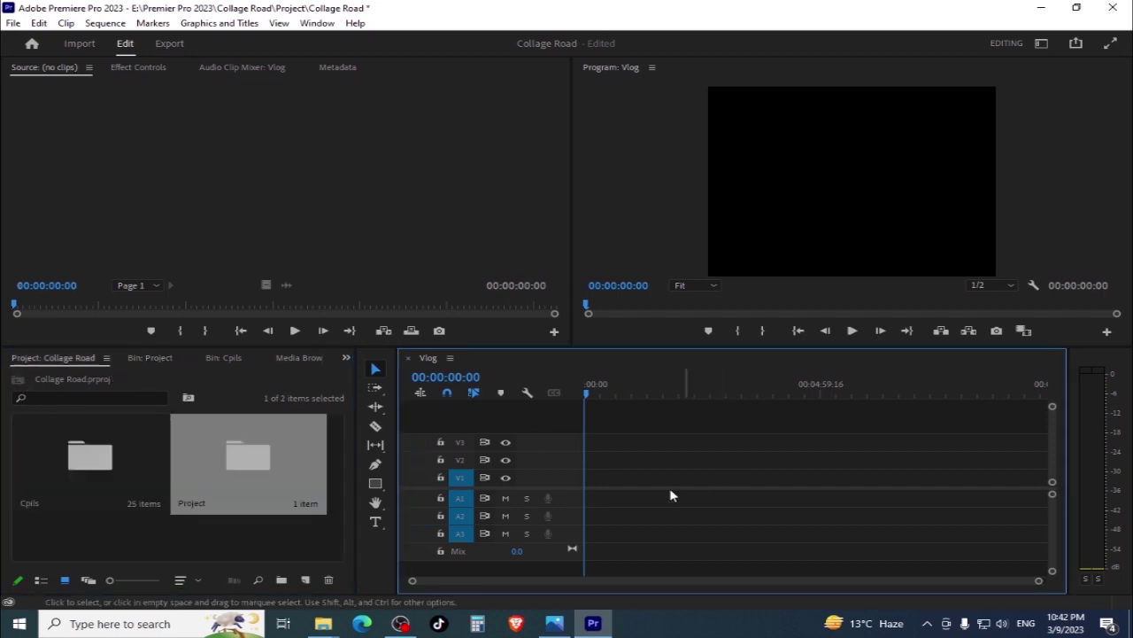
Open the Cpils bin and select clip 1.MOV
{"action": "double_click", "coordinate": [65, 457]}
{"action": "scroll", "coordinate": [222, 499], "scroll_direction": "up", "scroll_amount": 5}
{"action": "scroll", "coordinate": [225, 504], "scroll_direction": "up", "scroll_amount": 5}
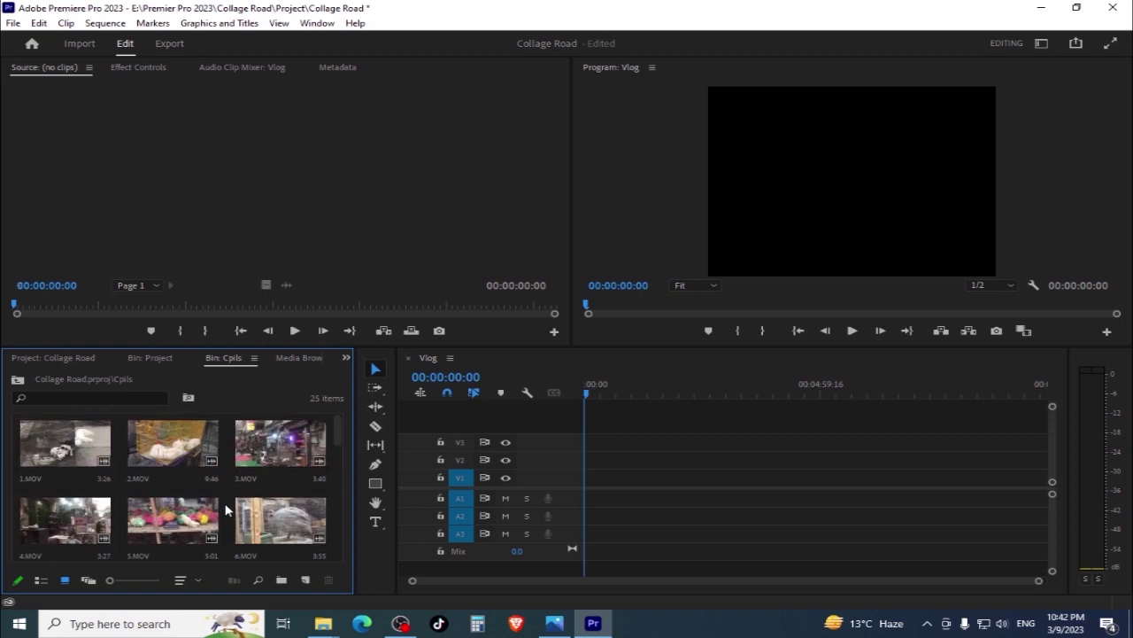
{"action": "left_click", "coordinate": [62, 450]}
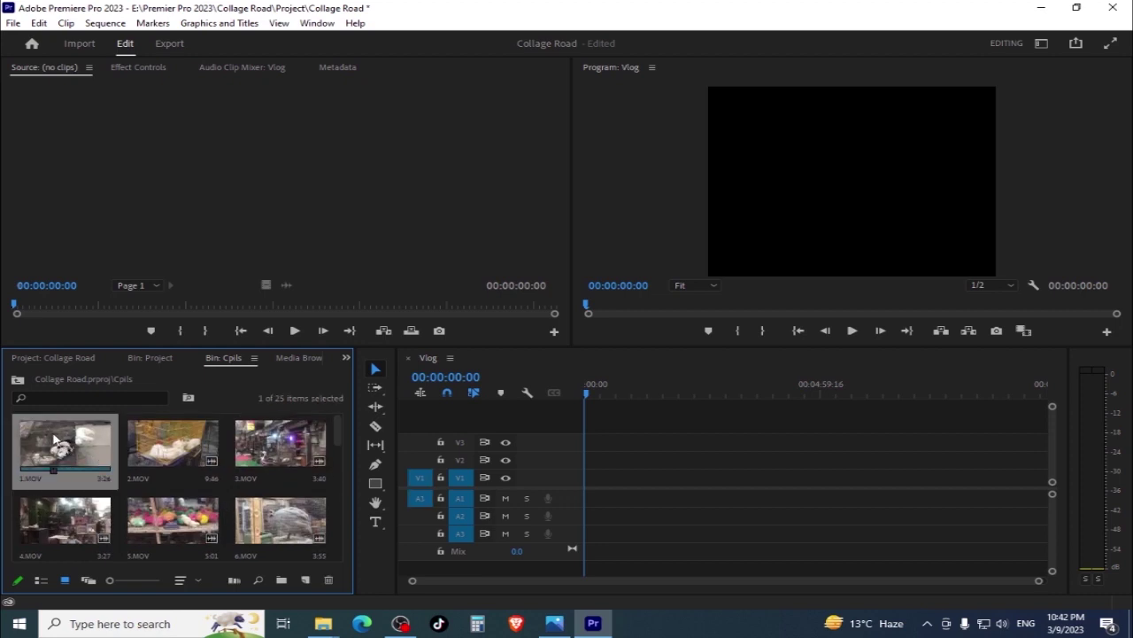
Drop all Cpils clips onto the Vlog timeline and match the sequence to their settings
{"action": "key", "text": "ctrl+a"}
{"action": "left_click_drag", "start_coordinate": [55, 440], "coordinate": [626, 479]}
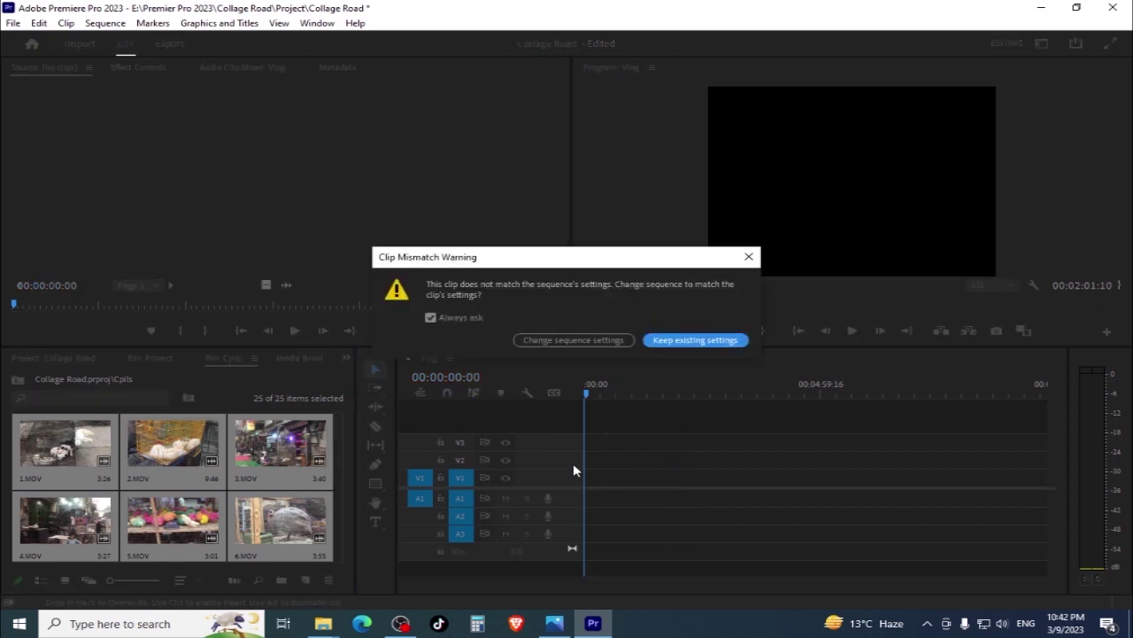
{"action": "left_click", "coordinate": [540, 341]}
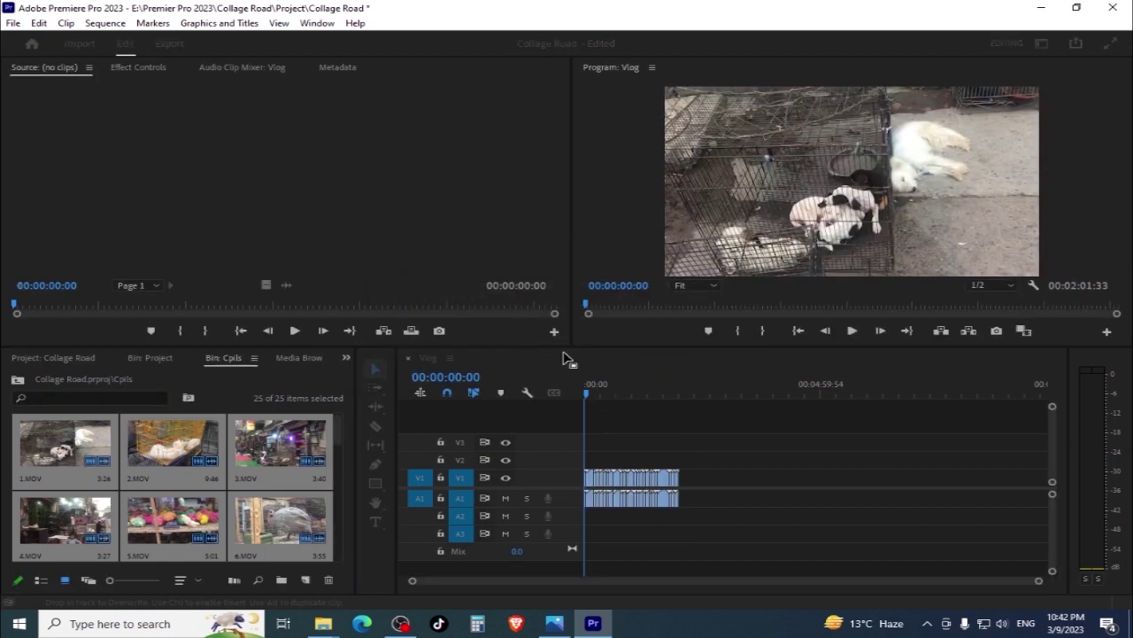
Preview the Vlog sequence by scrubbing, playing and fast-forwarding, then return to the start
{"action": "left_click_drag", "start_coordinate": [991, 580], "coordinate": [473, 580]}
{"action": "left_click", "coordinate": [626, 389]}
{"action": "left_click_drag", "start_coordinate": [626, 390], "coordinate": [487, 578]}
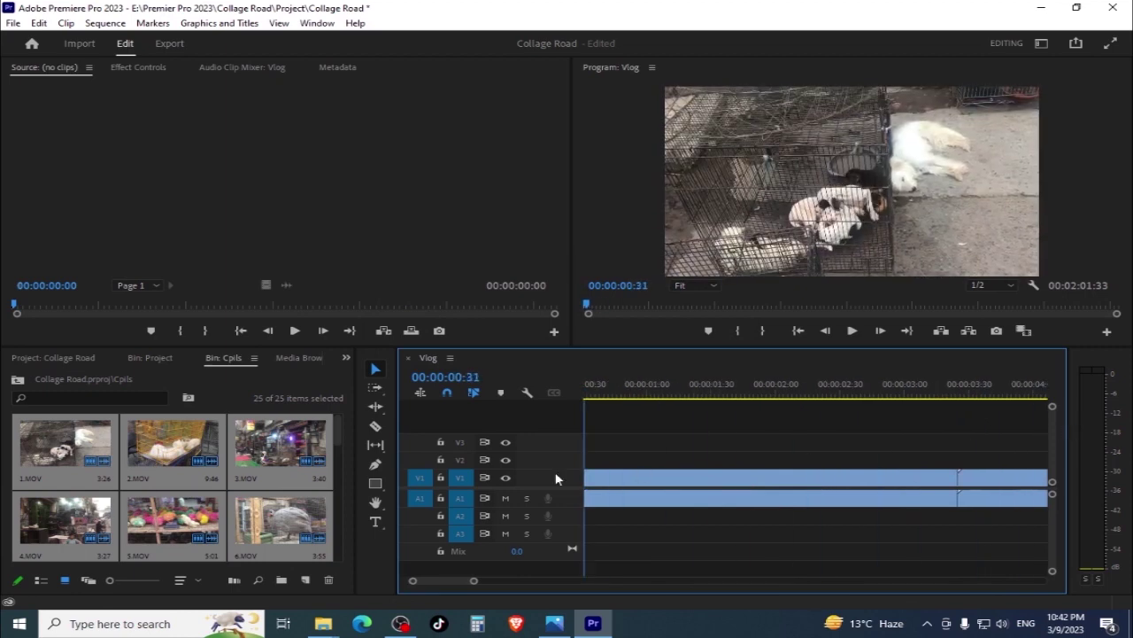
{"action": "left_click_drag", "start_coordinate": [473, 580], "coordinate": [741, 580]}
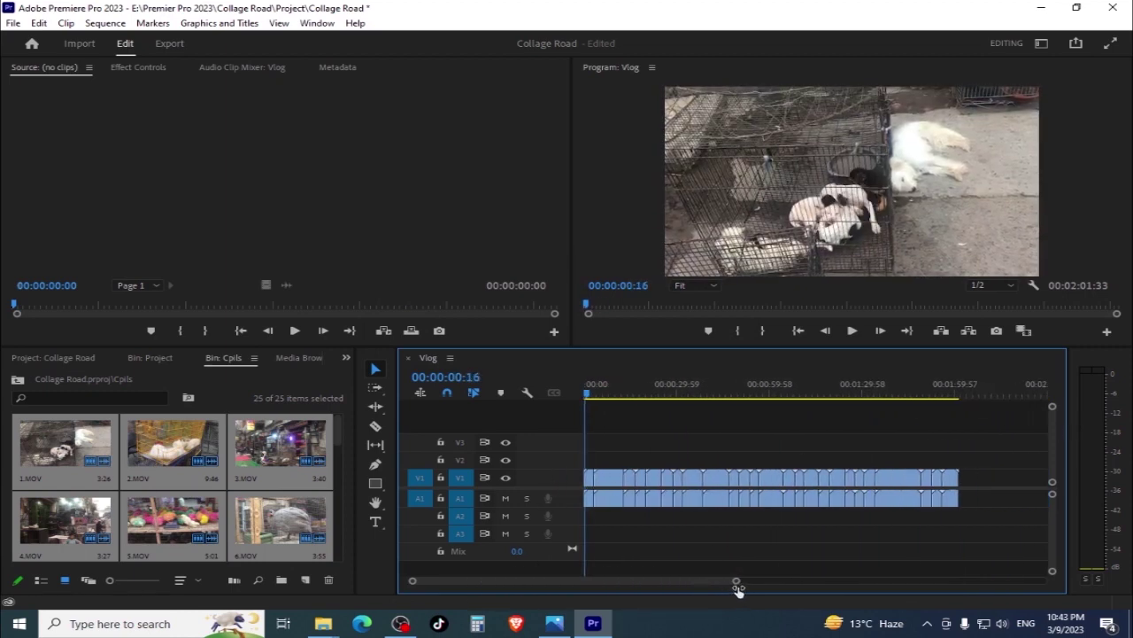
{"action": "key", "text": "space"}
{"action": "mouse_move", "coordinate": [612, 390]}
{"action": "left_mouse_down"}
{"action": "mouse_move", "coordinate": [819, 440]}
{"action": "mouse_move", "coordinate": [513, 430]}
{"action": "left_mouse_up"}
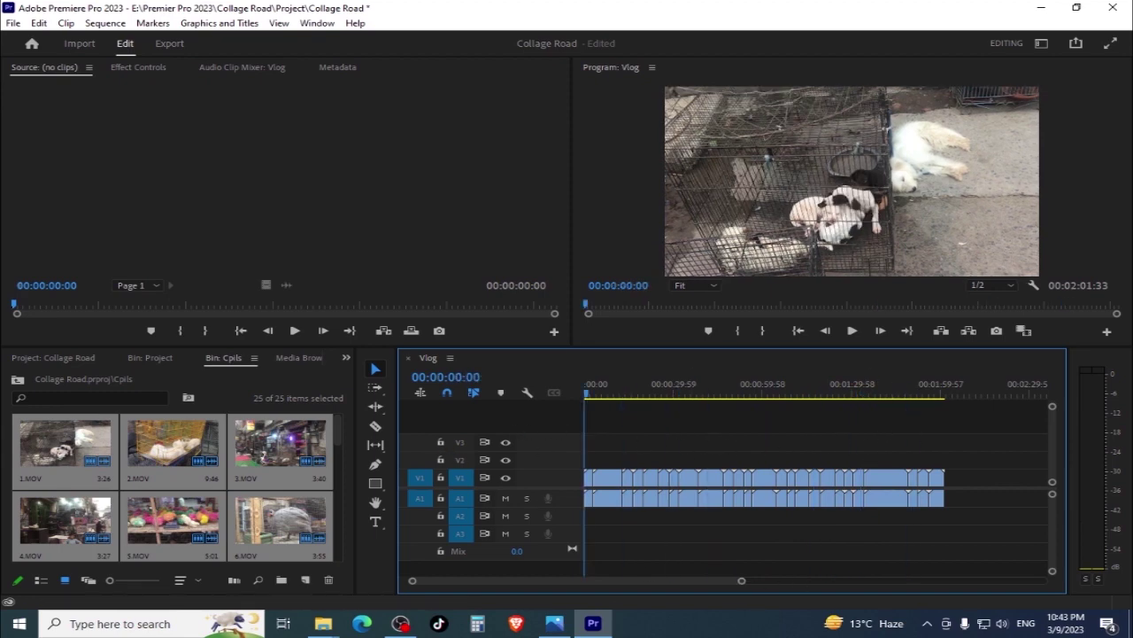
{"action": "left_click", "coordinate": [614, 434]}
{"action": "key", "text": "l"}
{"action": "key", "text": "l"}
{"action": "key", "text": "l"}
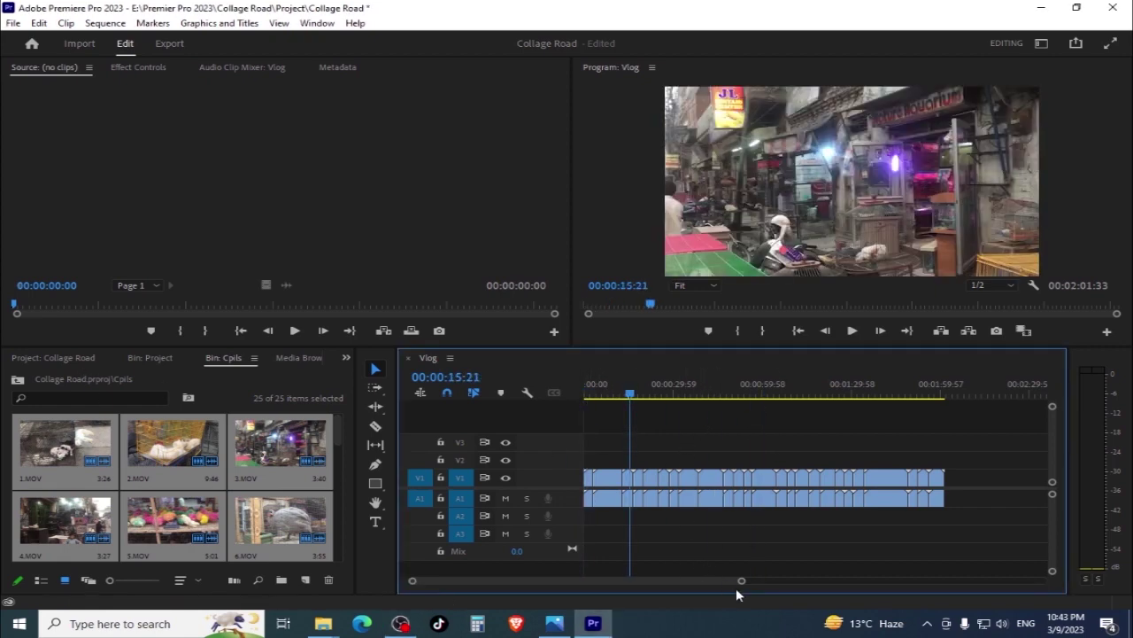
{"action": "left_click_drag", "start_coordinate": [740, 581], "coordinate": [552, 581]}
{"action": "key", "text": "Home"}
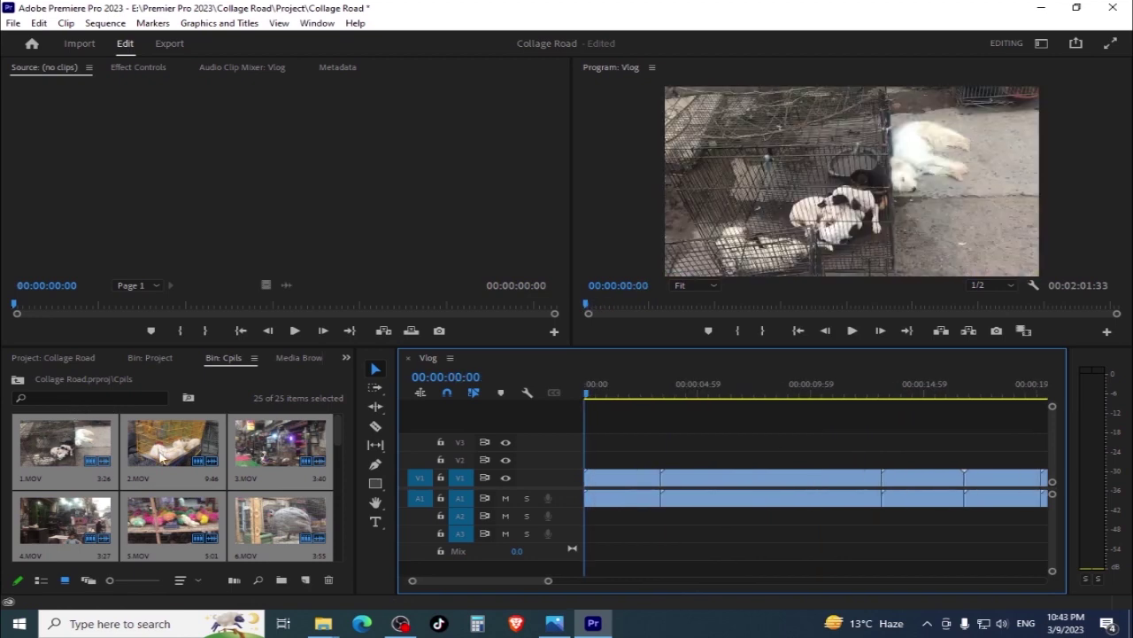
Delete every clip from the Vlog timeline and reselect all clips in the bin
{"action": "left_click", "coordinate": [160, 456]}
{"action": "left_click", "coordinate": [271, 441]}
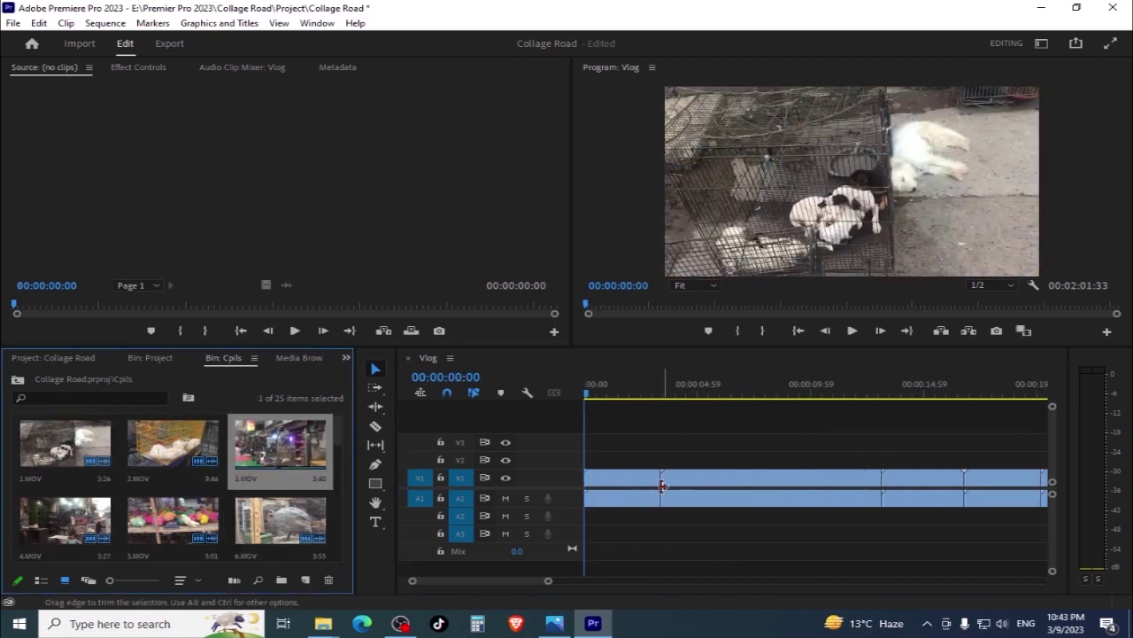
{"action": "left_click", "coordinate": [615, 486]}
{"action": "key", "text": "ctrl+a"}
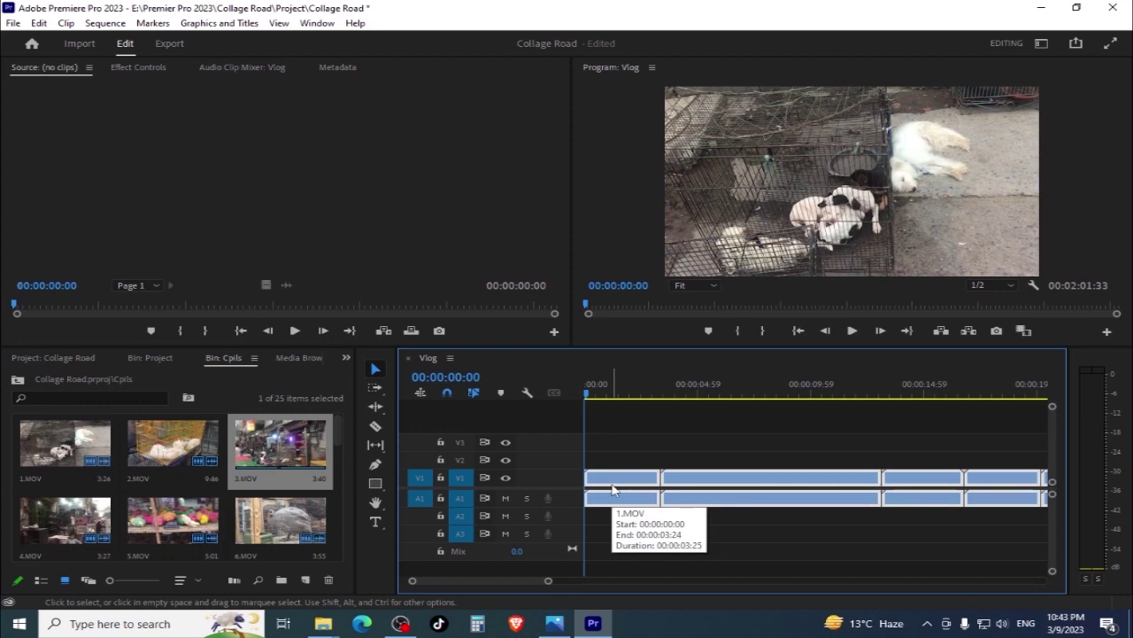
{"action": "key", "text": "Delete"}
{"action": "left_click", "coordinate": [159, 452]}
{"action": "key", "text": "ctrl+a"}
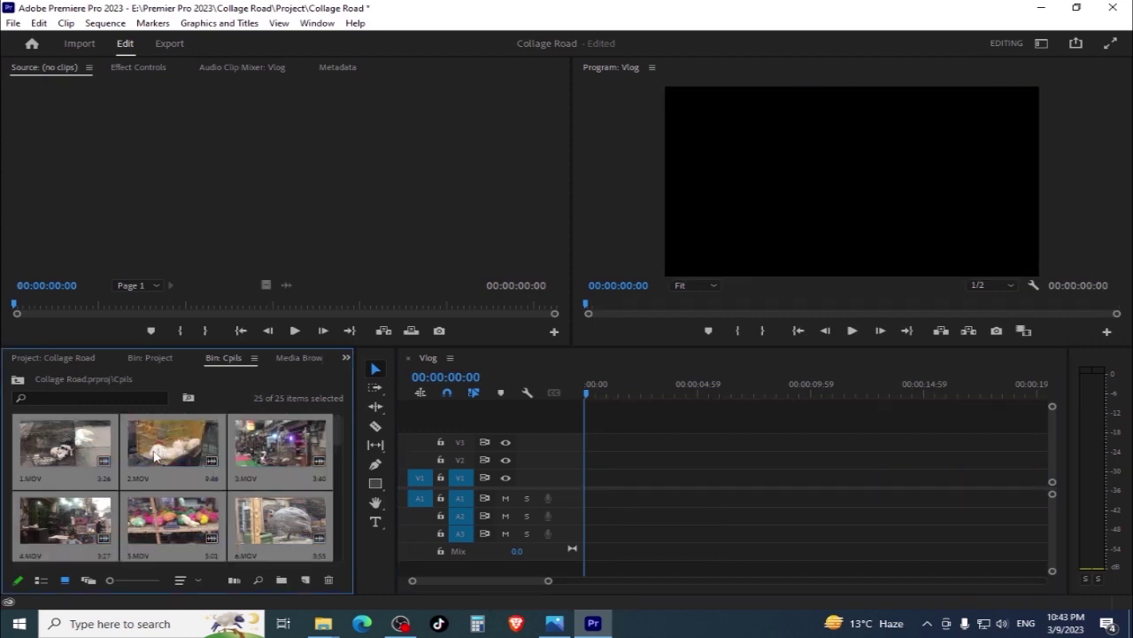
In the enlarged Cpils bin, put 20.MOV and 4.MOV before 11.MOV and 22.MOV right after 1.MOV
{"action": "key", "text": "grave"}
{"action": "left_click", "coordinate": [544, 447]}
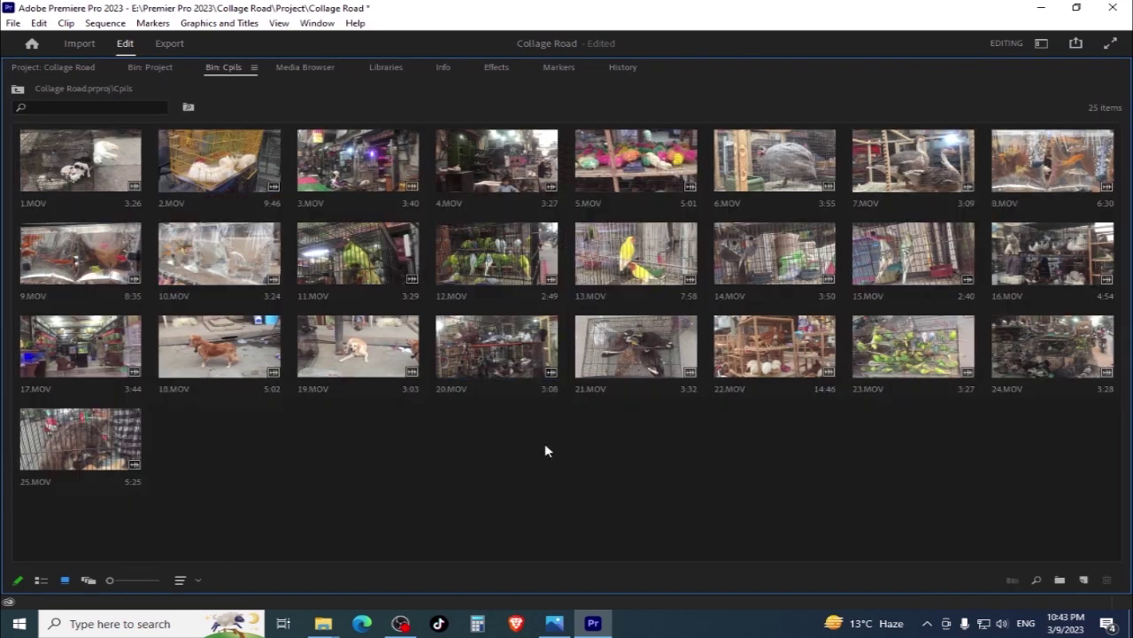
{"action": "left_click_drag", "start_coordinate": [509, 350], "coordinate": [317, 230]}
{"action": "left_click", "coordinate": [359, 182]}
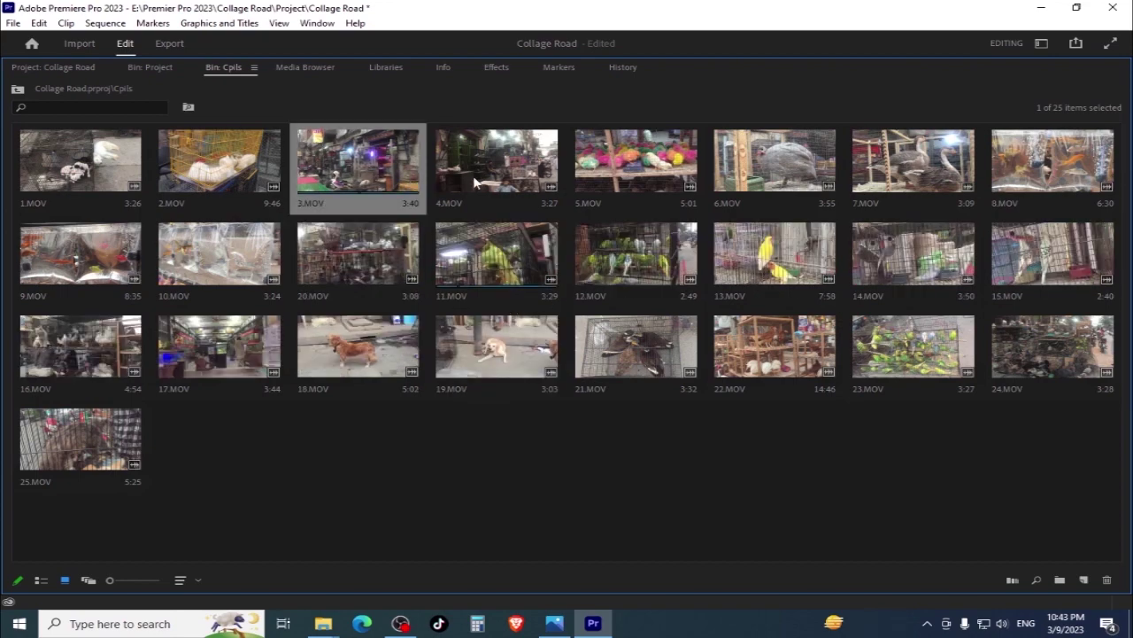
{"action": "left_click_drag", "start_coordinate": [475, 181], "coordinate": [460, 257]}
{"action": "left_click_drag", "start_coordinate": [775, 345], "coordinate": [193, 180]}
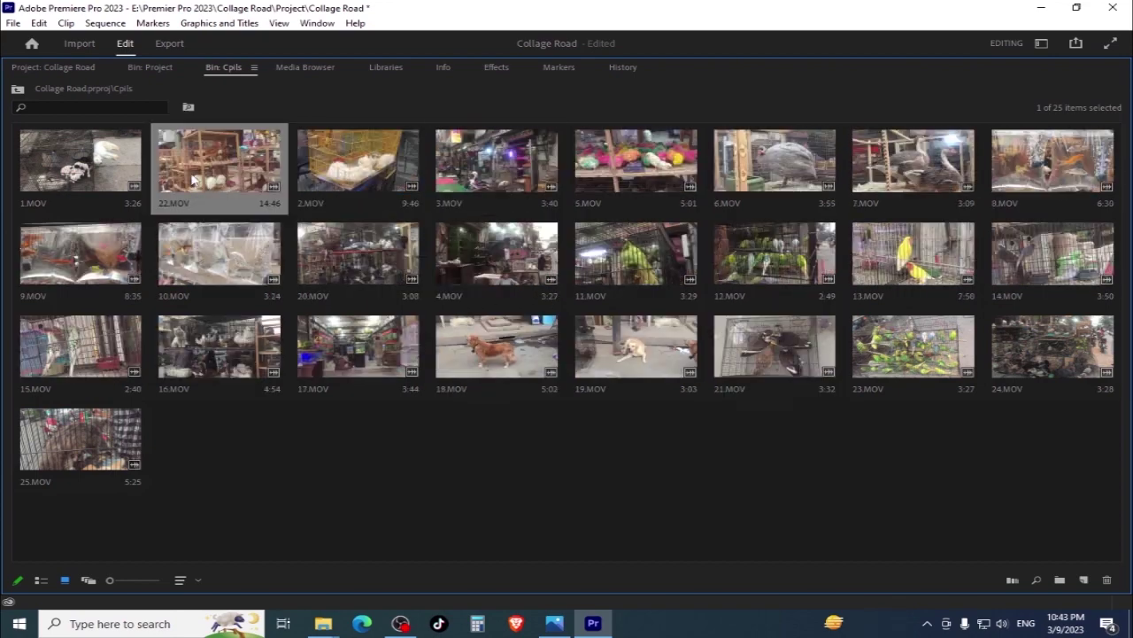
Move 1.MOV to the end after 25.MOV and restore the normal panel layout
{"action": "left_click", "coordinate": [1070, 347]}
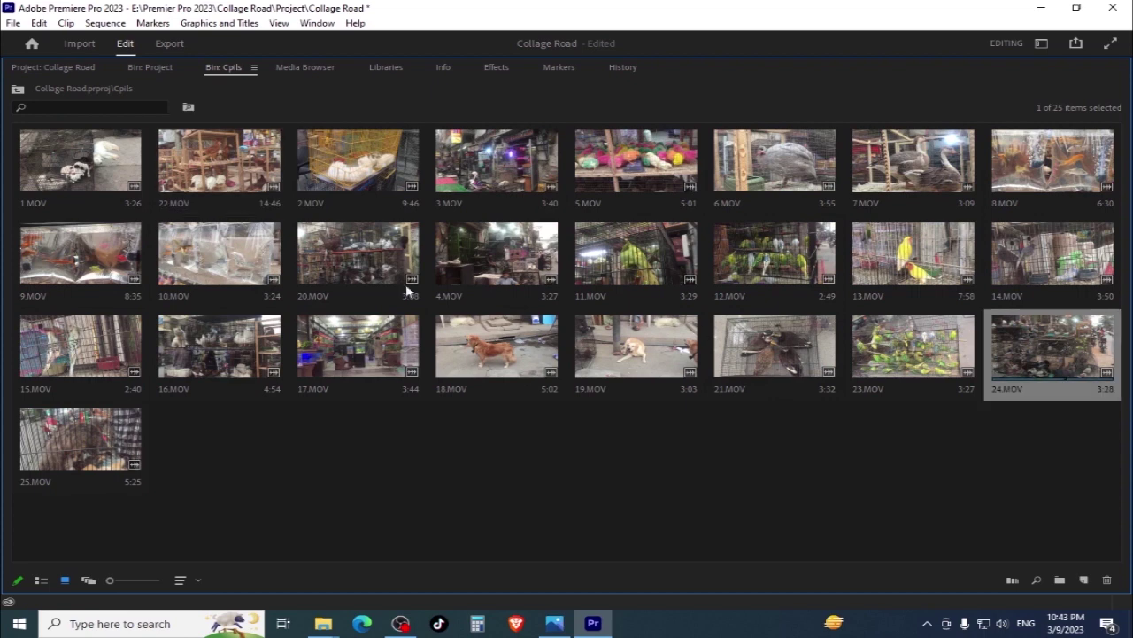
{"action": "left_click", "coordinate": [78, 266]}
{"action": "left_click", "coordinate": [72, 363]}
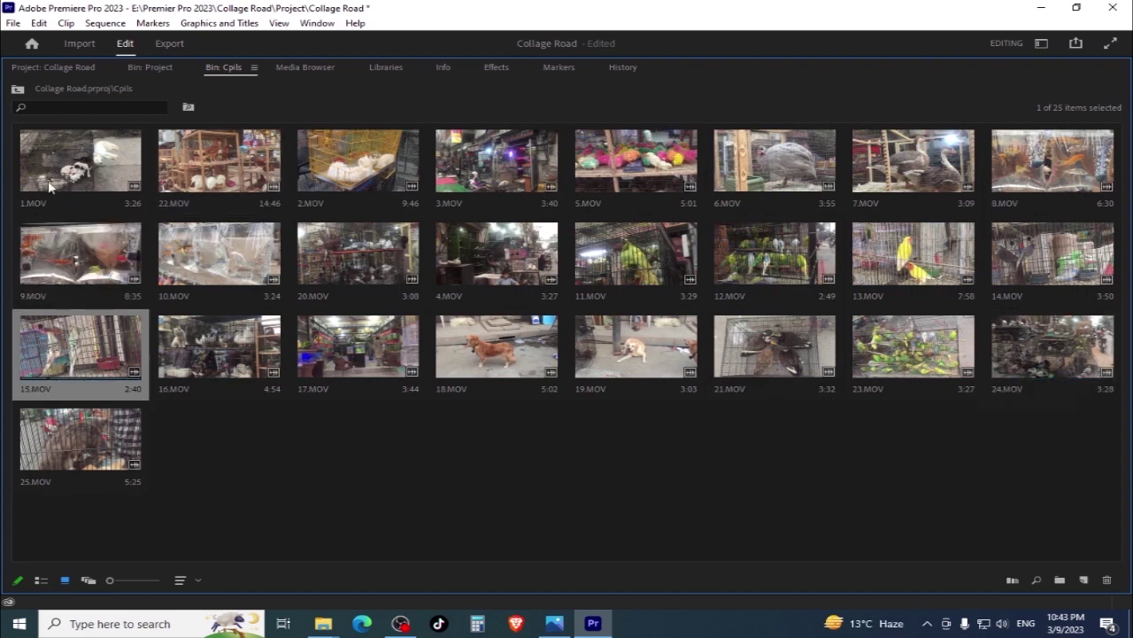
{"action": "left_click", "coordinate": [78, 439]}
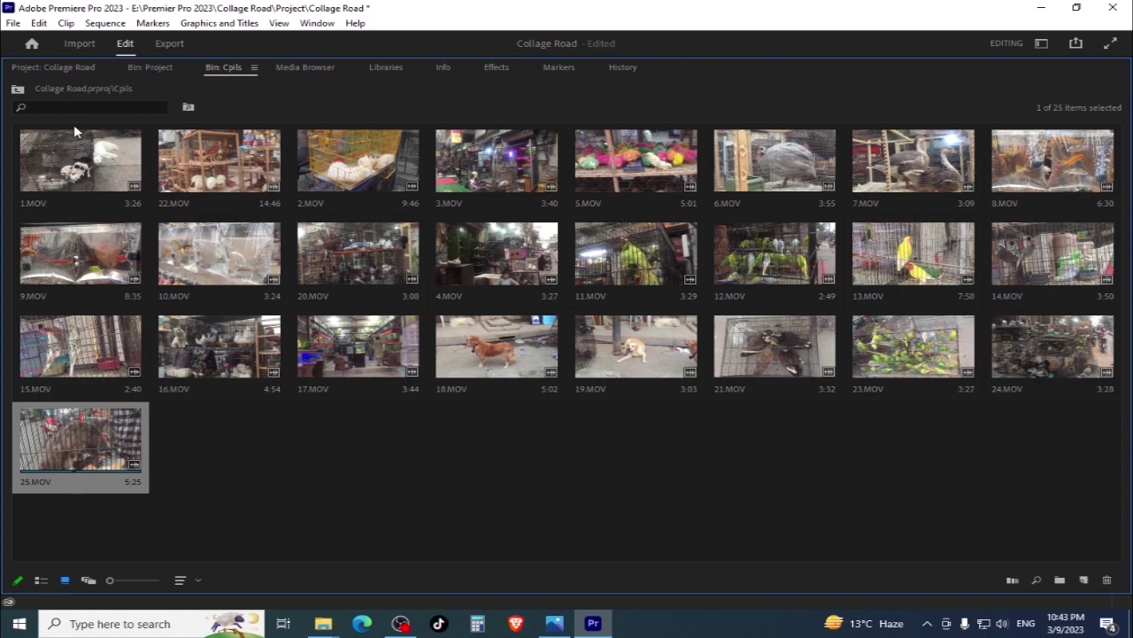
{"action": "left_click", "coordinate": [76, 160]}
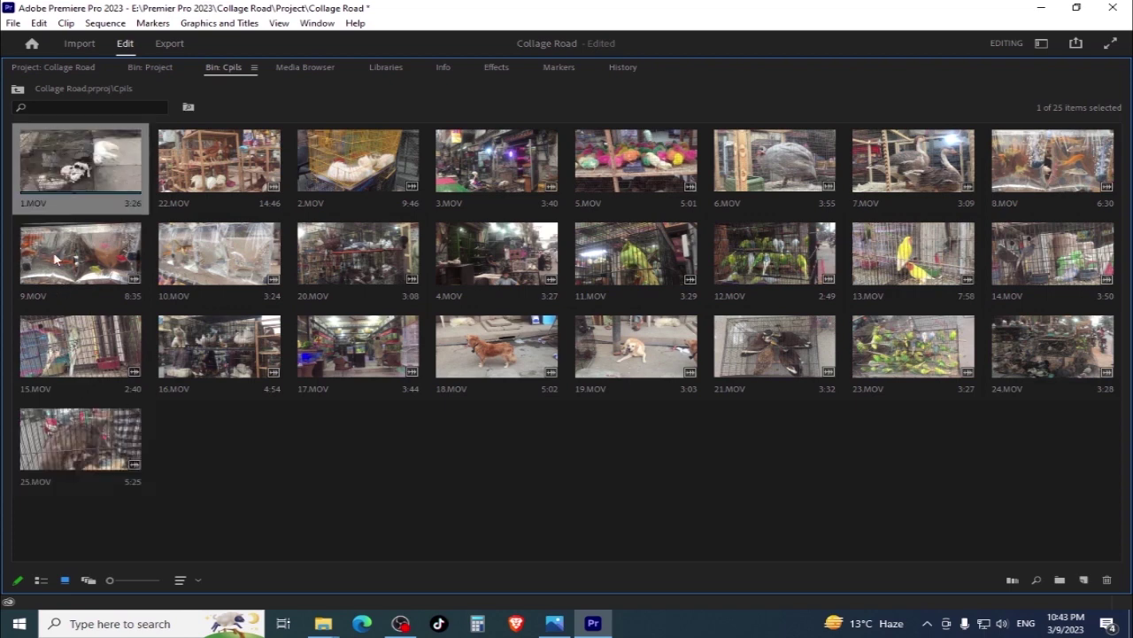
{"action": "left_click_drag", "start_coordinate": [80, 161], "coordinate": [423, 426]}
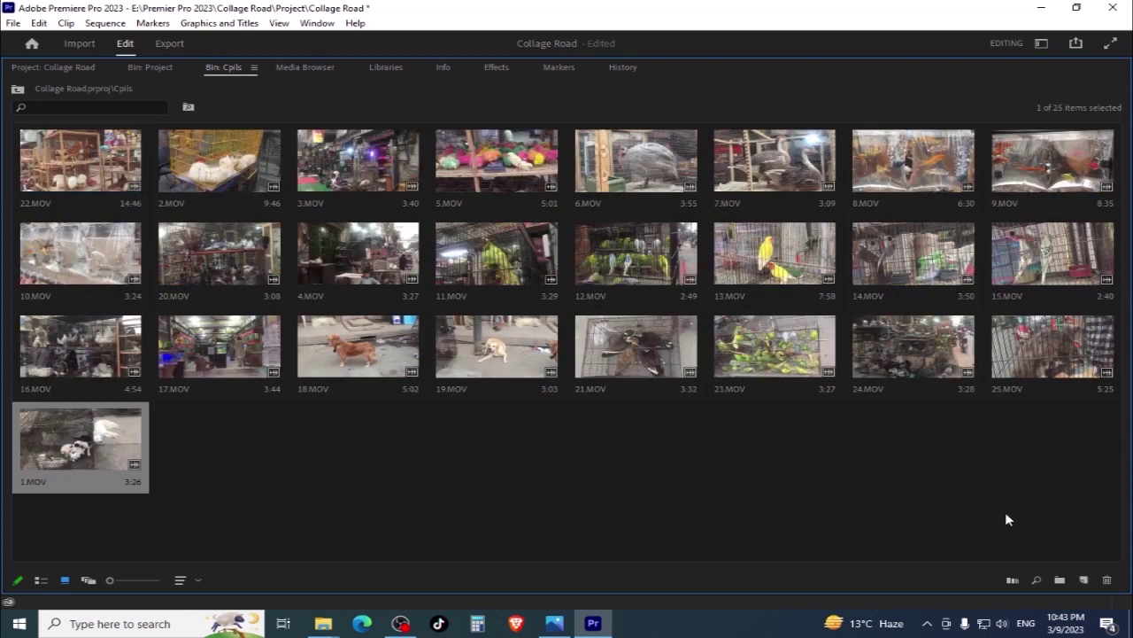
{"action": "key", "text": "grave"}
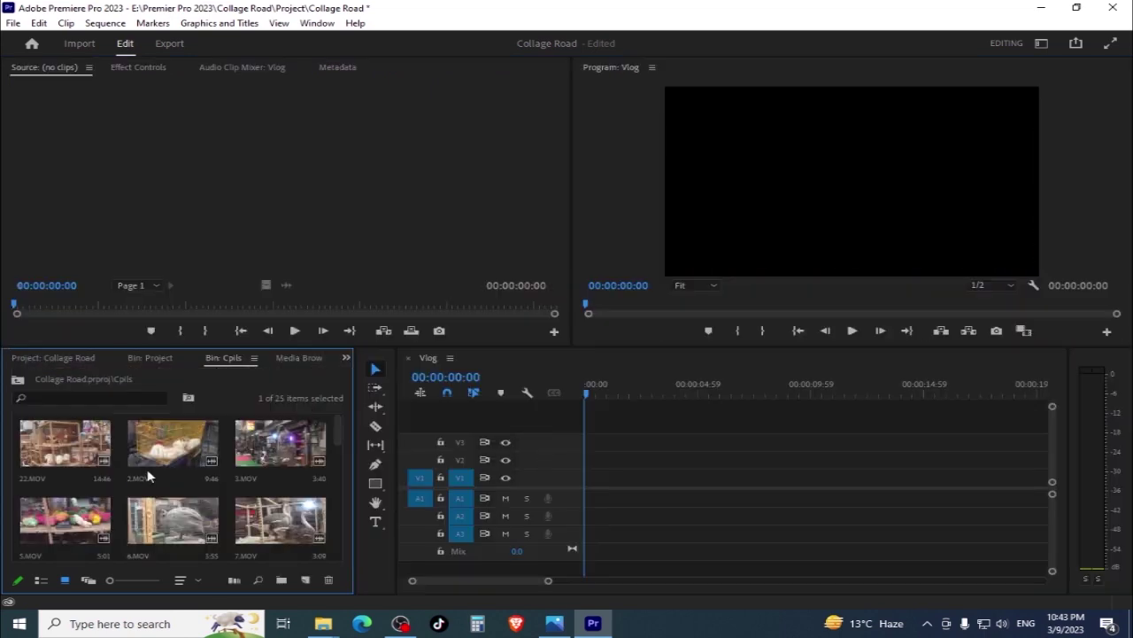
Place all reordered Cpils clips on the Vlog timeline and turn on Show Video Names
{"action": "key", "text": "ctrl+a"}
{"action": "left_click_drag", "start_coordinate": [319, 461], "coordinate": [553, 489]}
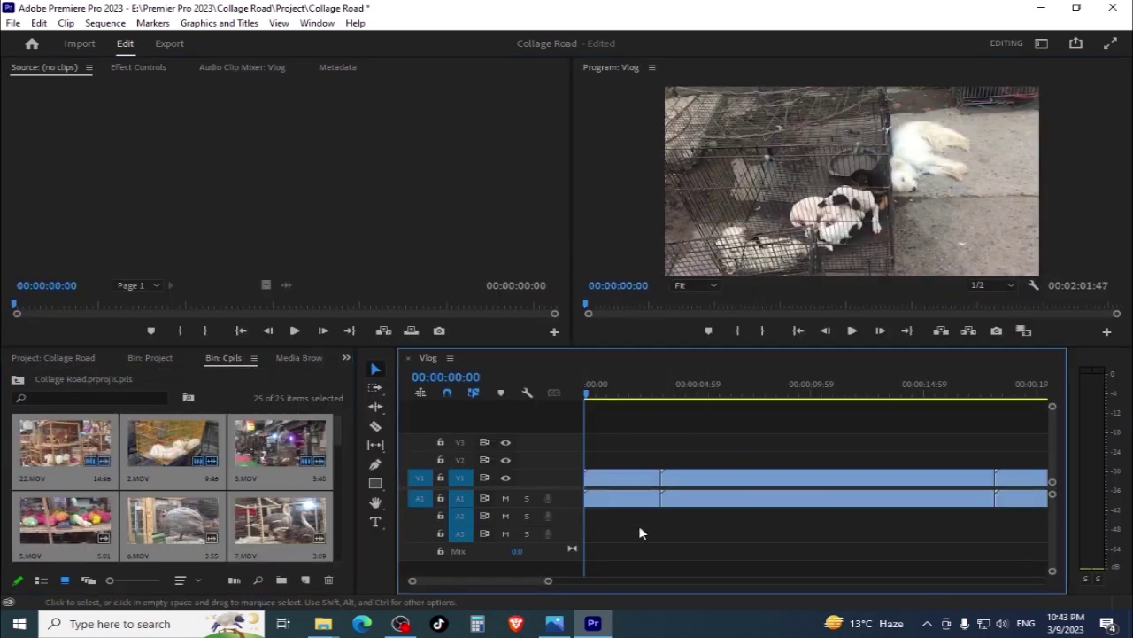
{"action": "left_click_drag", "start_coordinate": [557, 584], "coordinate": [544, 585]}
{"action": "left_click", "coordinate": [634, 480]}
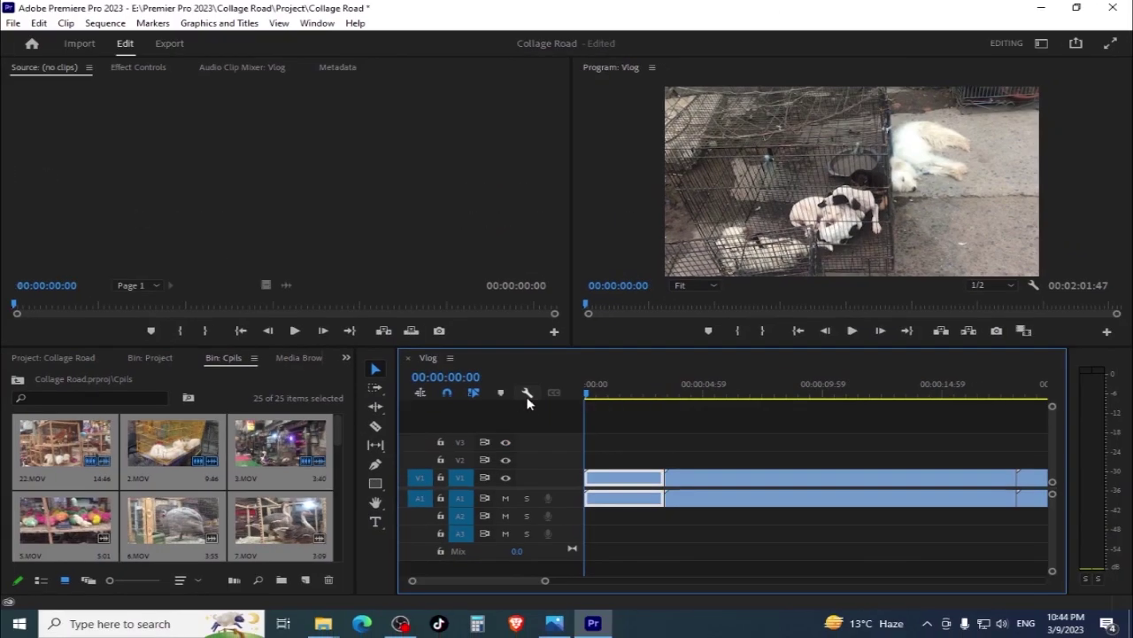
{"action": "left_click", "coordinate": [527, 393]}
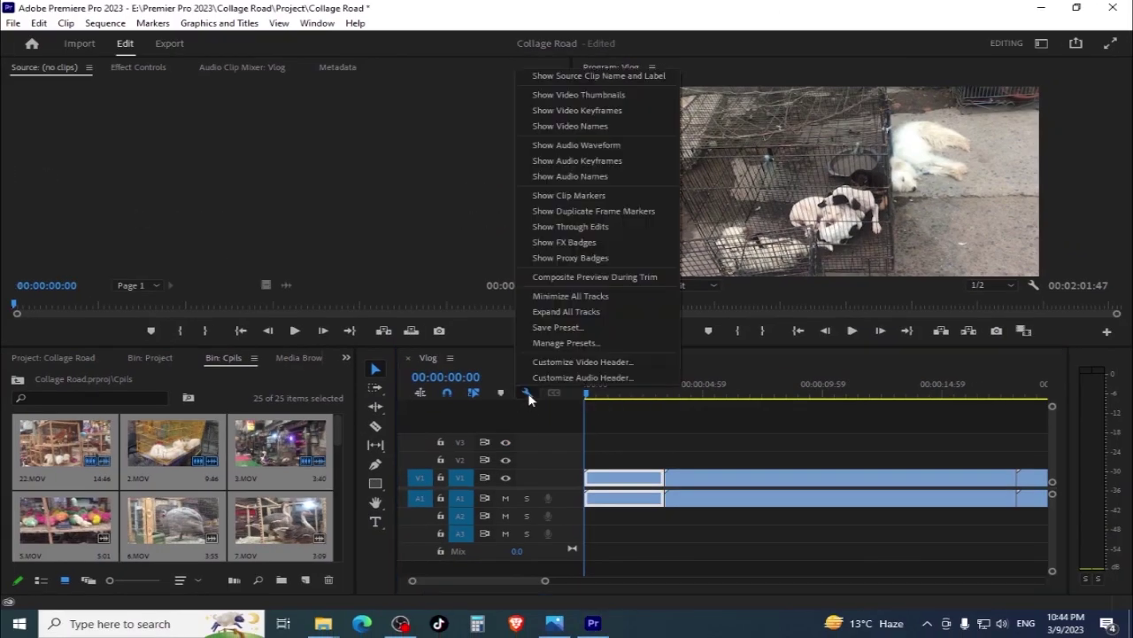
{"action": "left_click", "coordinate": [644, 127]}
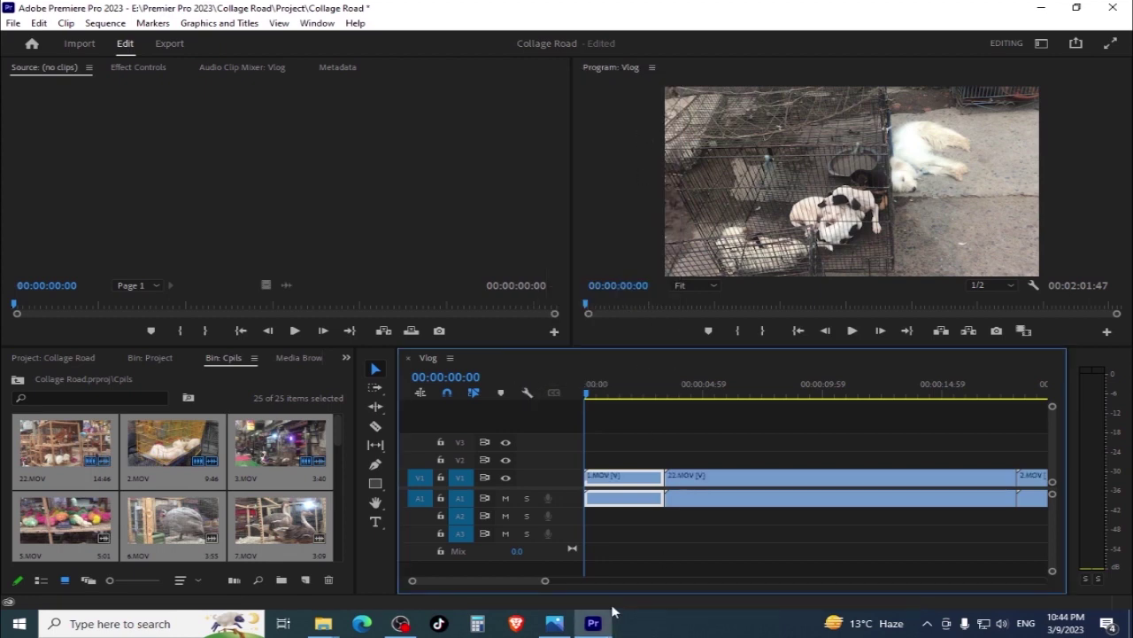
Zoom the timeline and step the playhead forward and back through the first edit points
{"action": "left_click_drag", "start_coordinate": [547, 584], "coordinate": [475, 584]}
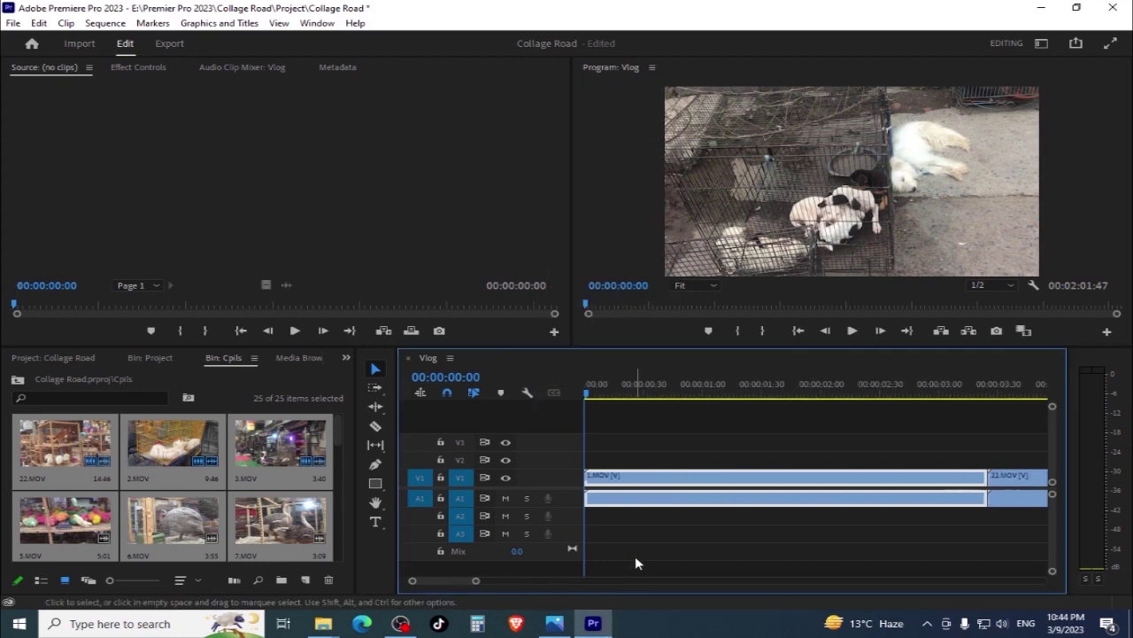
{"action": "left_click_drag", "start_coordinate": [982, 394], "coordinate": [1007, 487]}
{"action": "left_click", "coordinate": [1006, 487]}
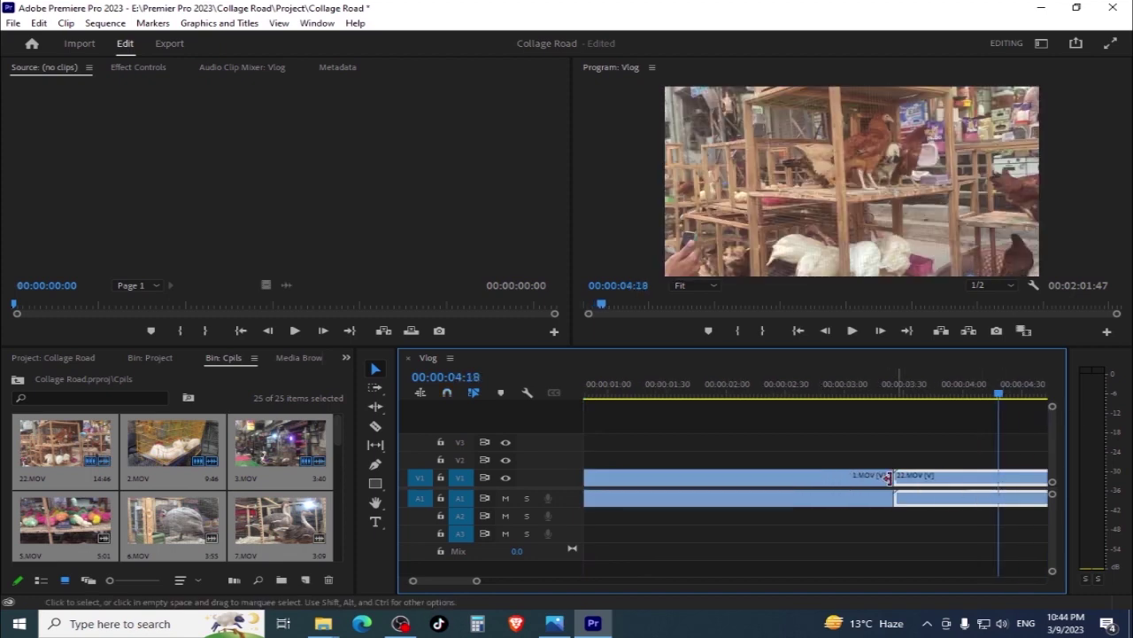
{"action": "key", "text": "space"}
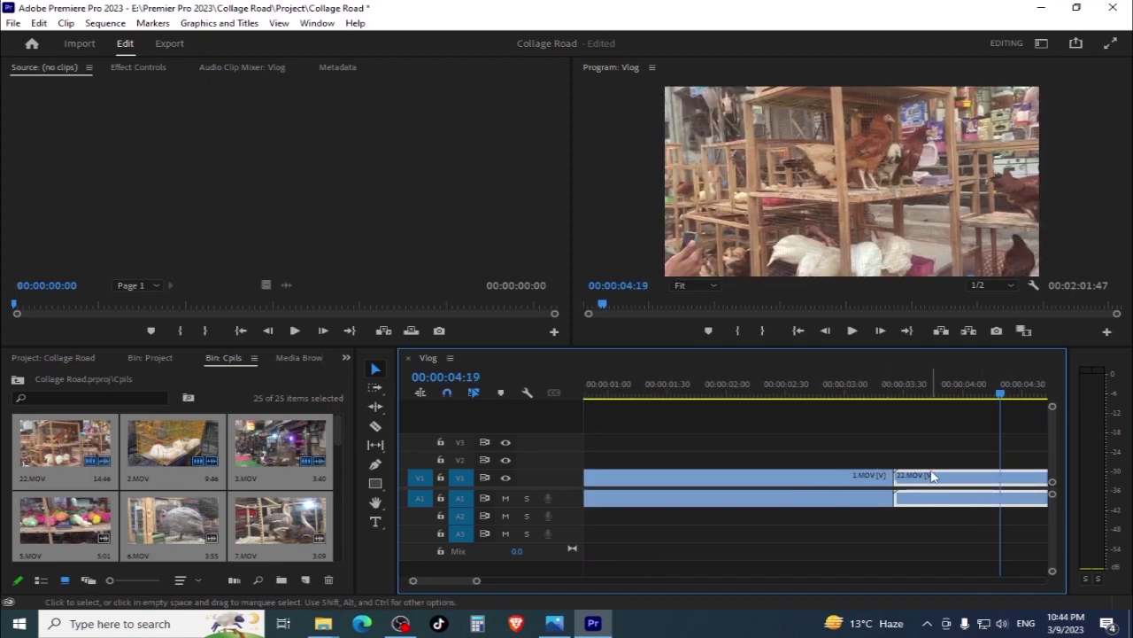
{"action": "key", "text": "Down"}
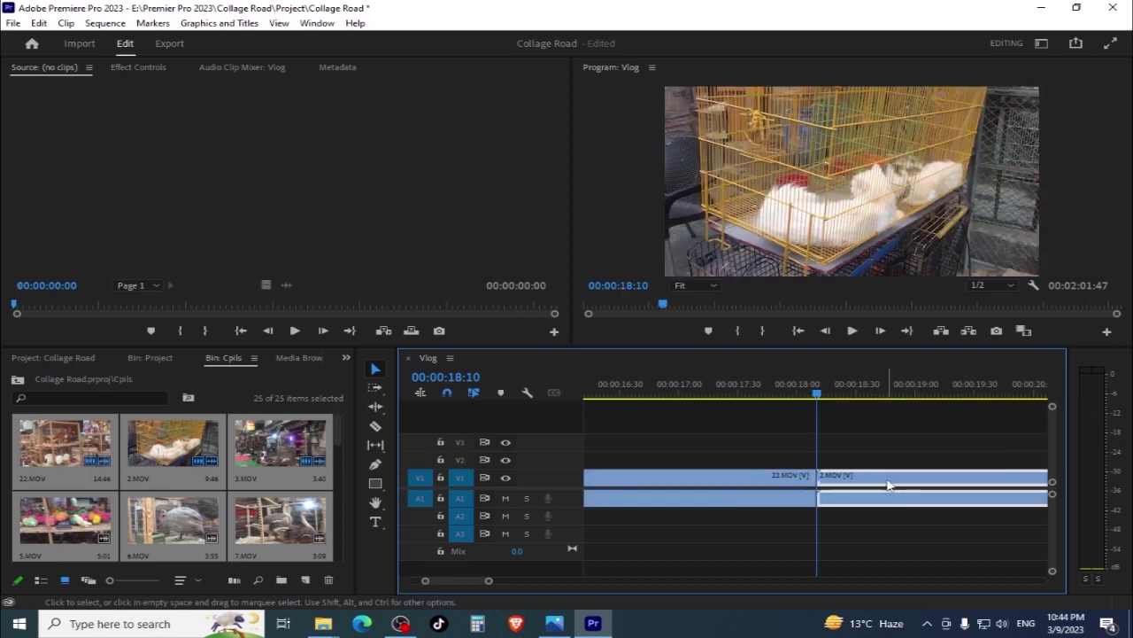
{"action": "key", "text": "Down"}
{"action": "key", "text": "Down"}
{"action": "key", "text": "Down"}
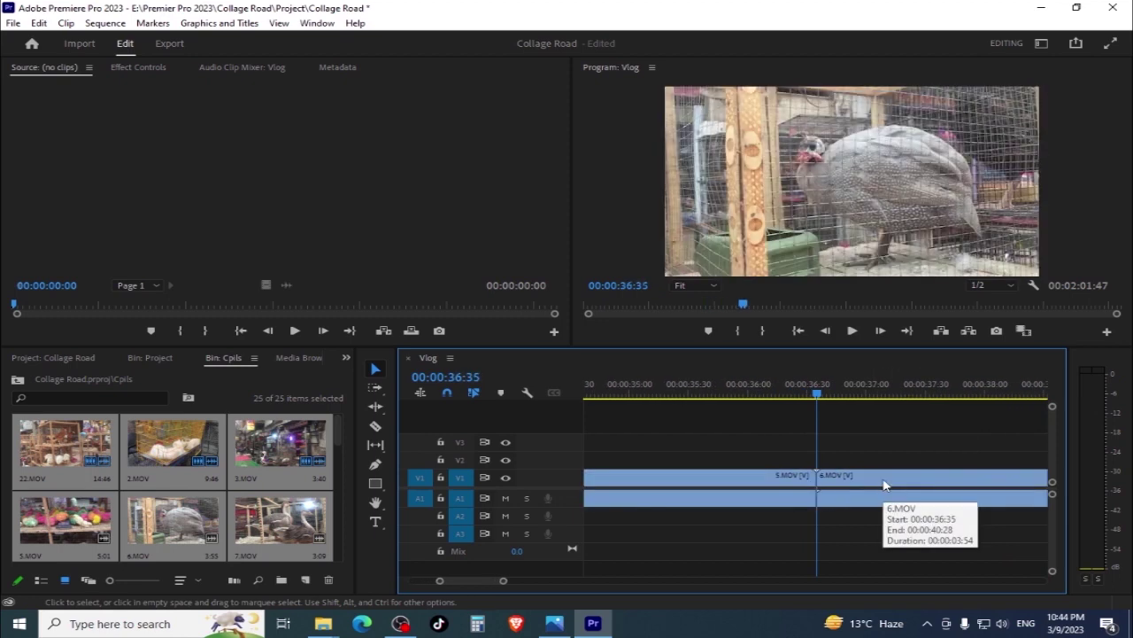
{"action": "key", "text": "Down"}
{"action": "key", "text": "Down"}
{"action": "key", "text": "Down"}
{"action": "key", "text": "Down"}
{"action": "key", "text": "Down"}
{"action": "key", "text": "Up"}
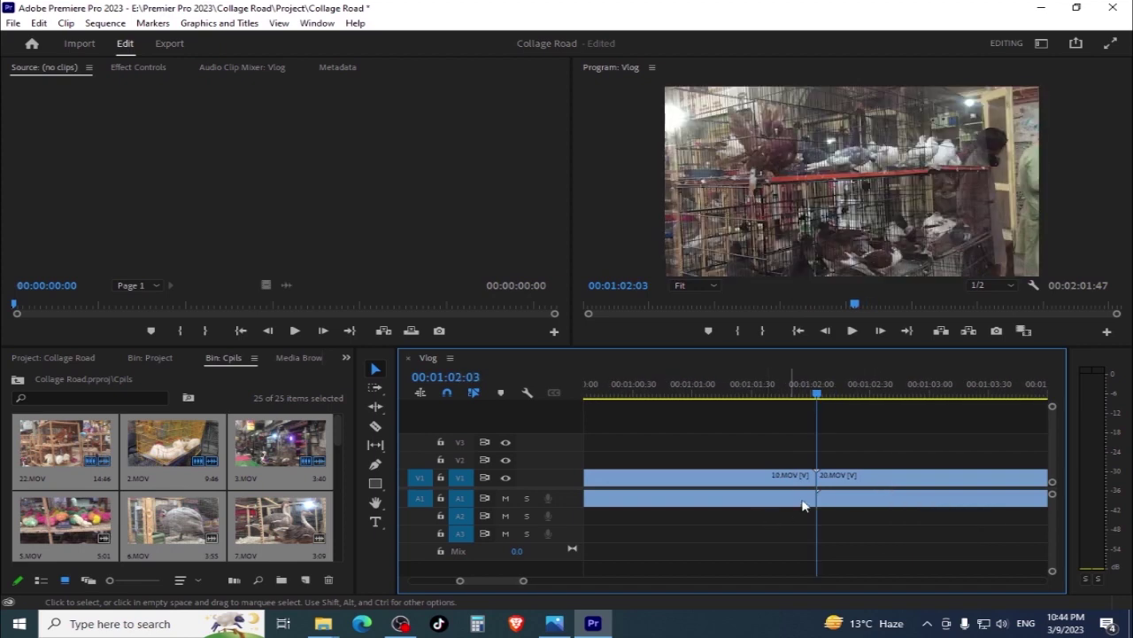
{"action": "key", "text": "Up"}
Step through the 10.MOV, 20.MOV and 4.MOV edits up to the 4.MOV/11.MOV cut
{"action": "left_click", "coordinate": [821, 487]}
{"action": "key", "text": "Down"}
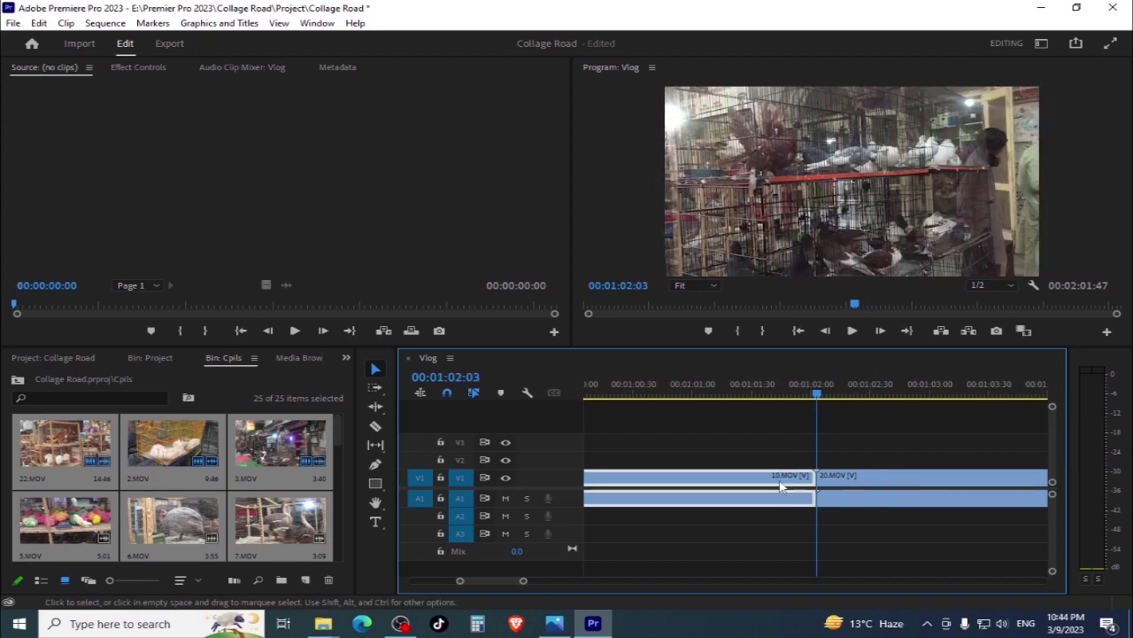
{"action": "left_click", "coordinate": [840, 485]}
{"action": "key", "text": "Down"}
{"action": "left_click", "coordinate": [842, 485]}
{"action": "key", "text": "Down"}
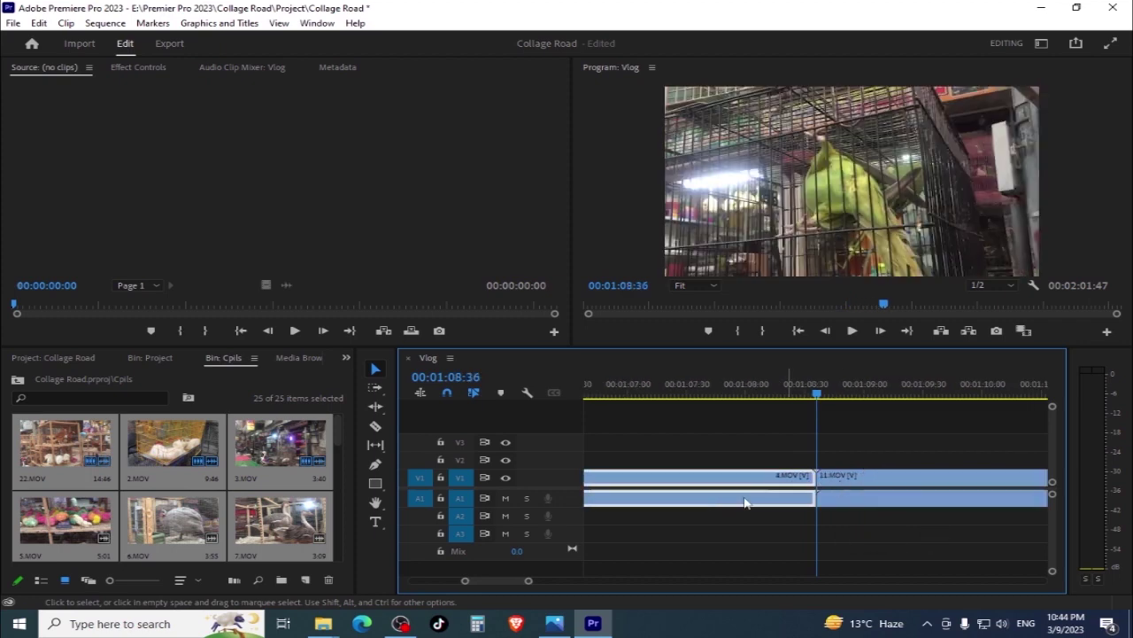
Delete all clips from the Vlog sequence and bring up the Key Bord.PNG keyboard reference
{"action": "left_click", "coordinate": [707, 487]}
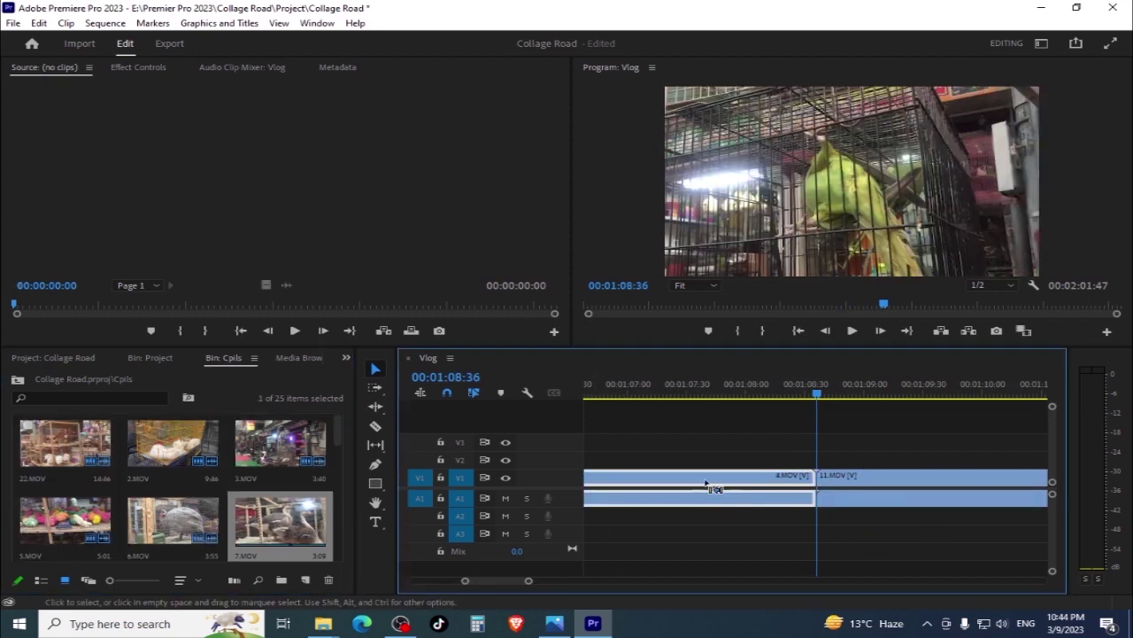
{"action": "key", "text": "Delete"}
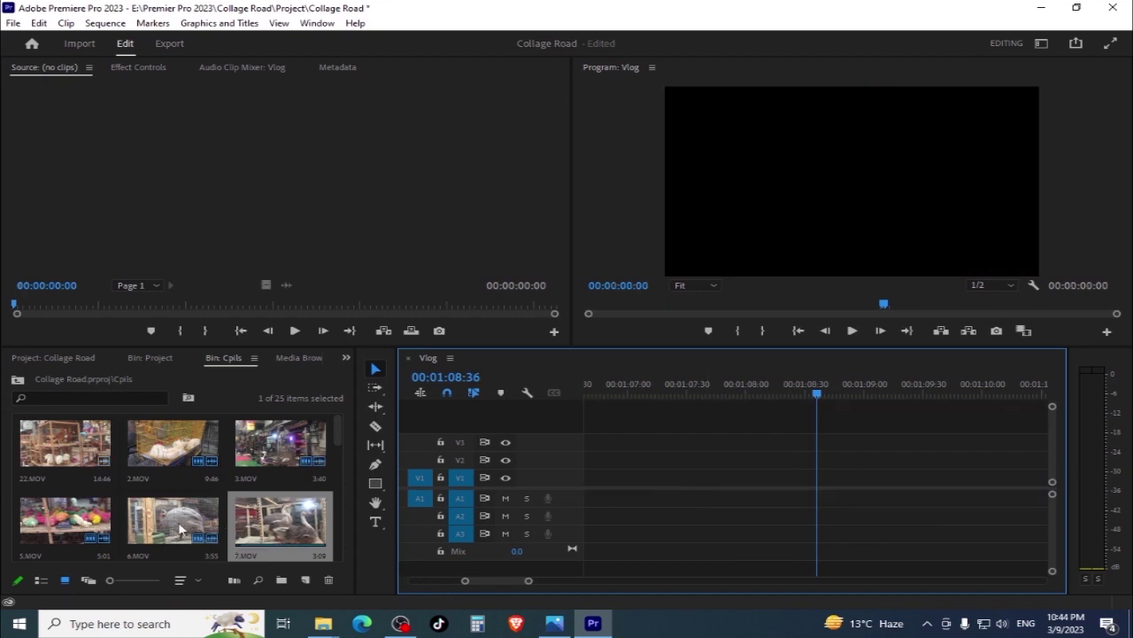
{"action": "left_click", "coordinate": [71, 531]}
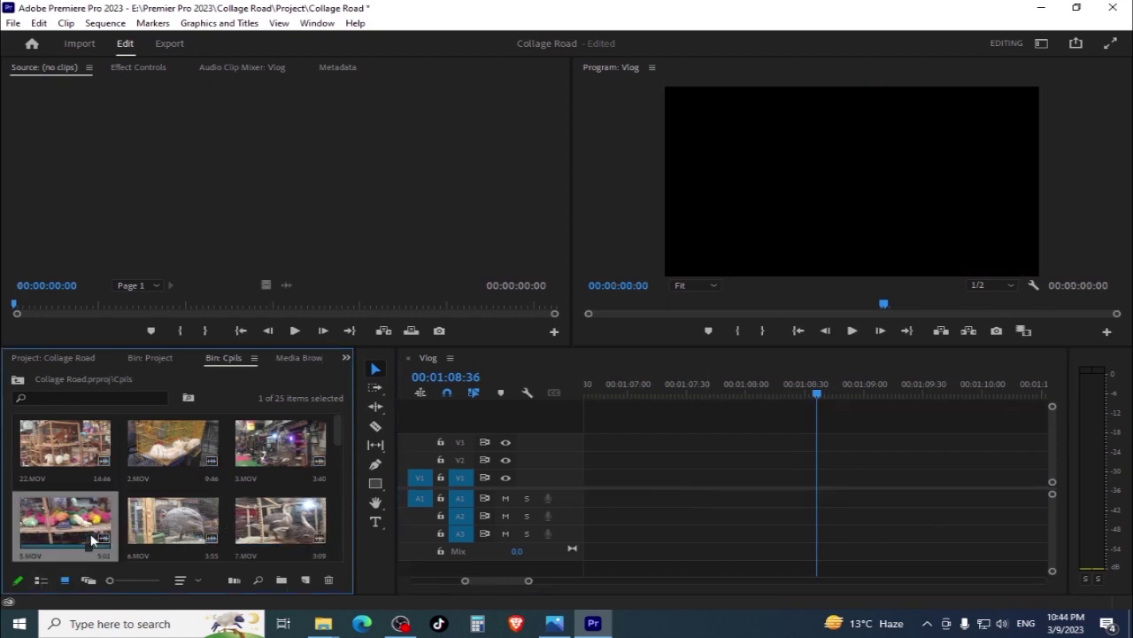
{"action": "left_click", "coordinate": [203, 456]}
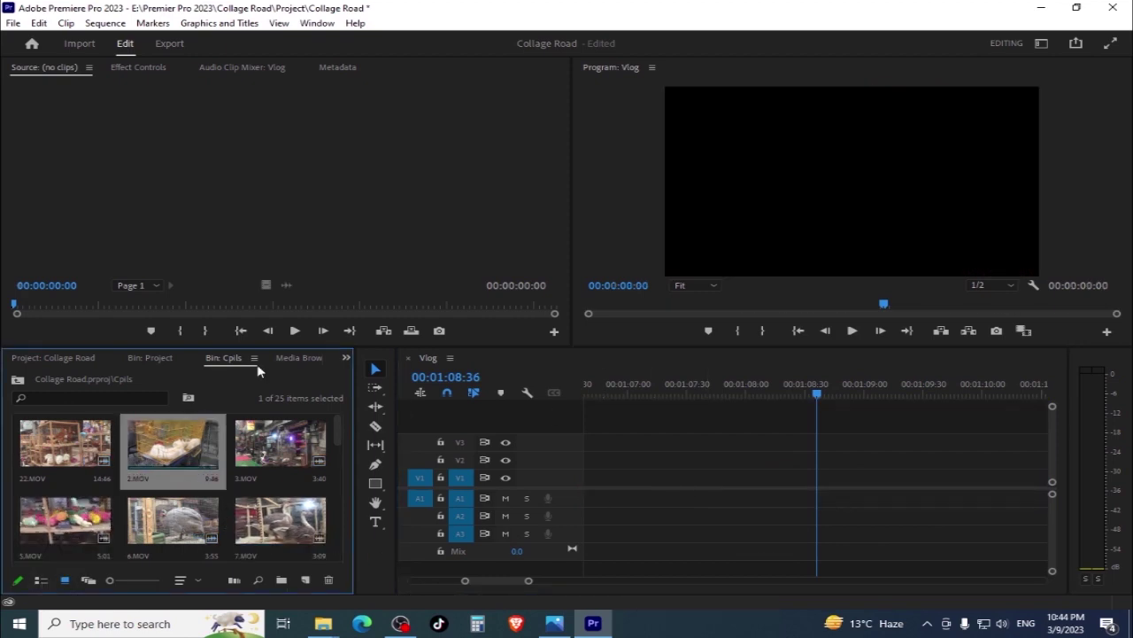
{"action": "left_click", "coordinate": [554, 623]}
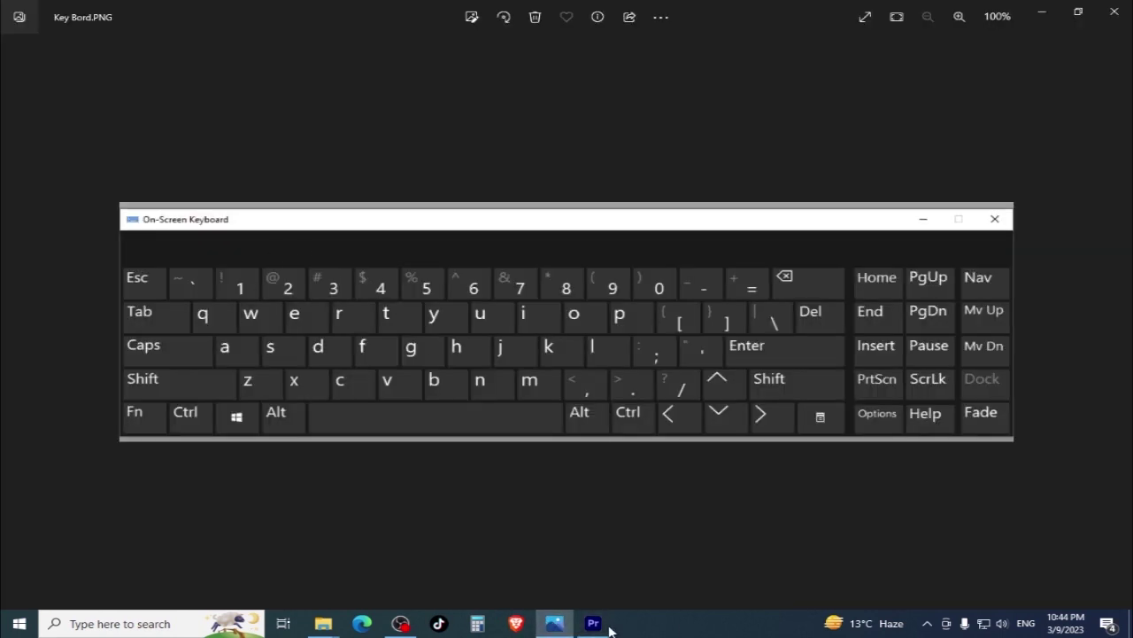
Bring Premiere back to the front and maximize the Cpils bin showing all 25 clips
{"action": "left_click", "coordinate": [593, 624]}
{"action": "key", "text": "grave"}
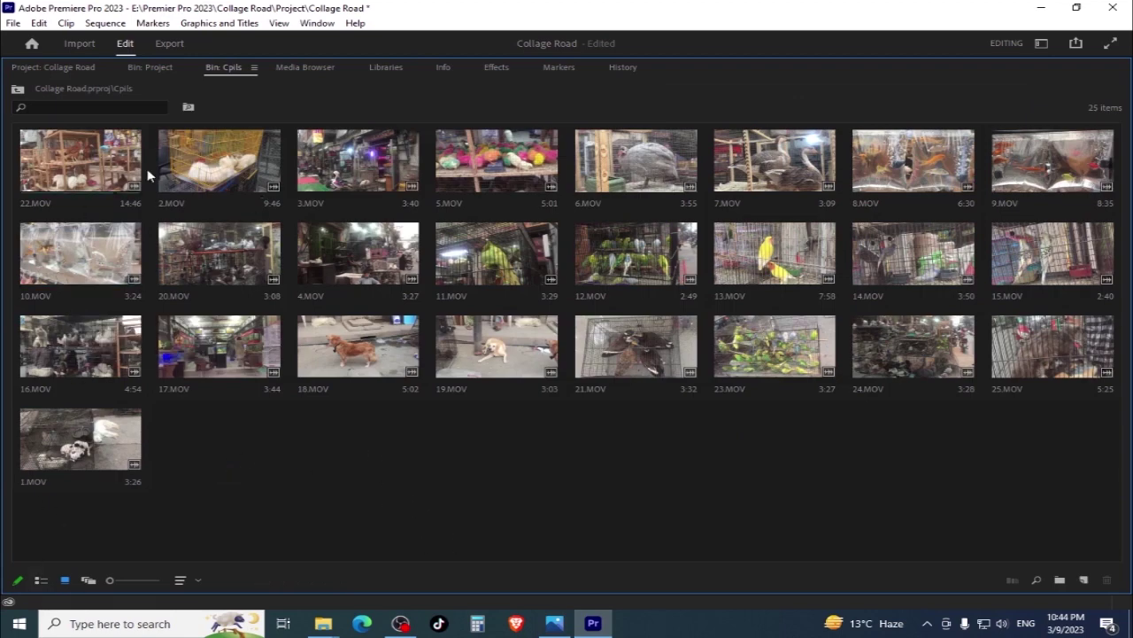
Show the Cpils bin in List View sorted ascending by Media Start, then restore its size
{"action": "left_click", "coordinate": [41, 581]}
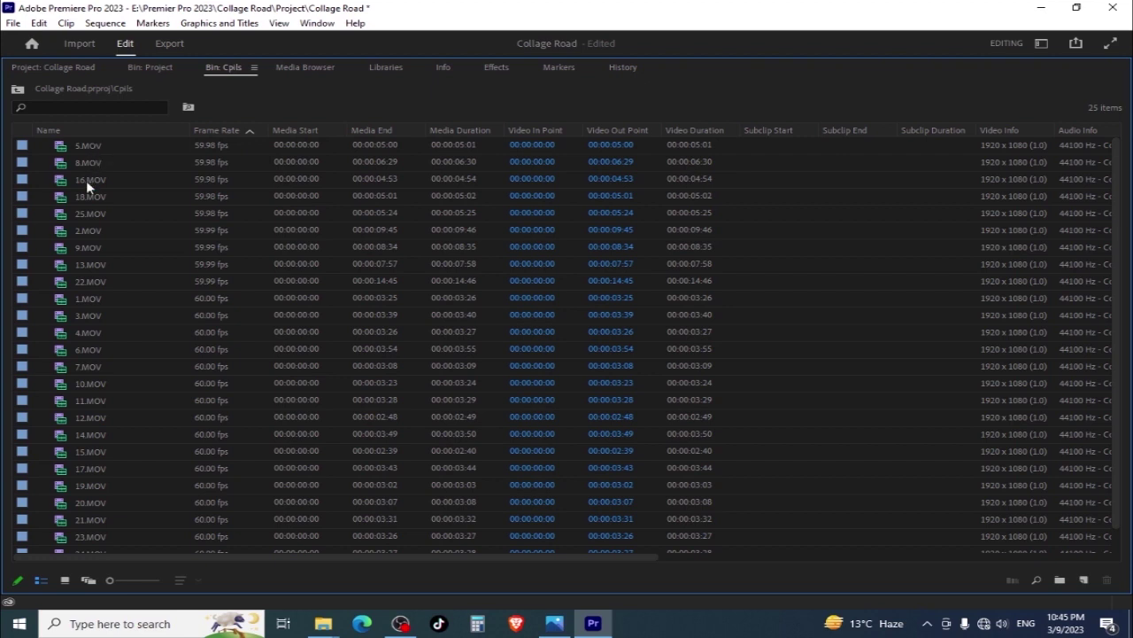
{"action": "left_click", "coordinate": [304, 135]}
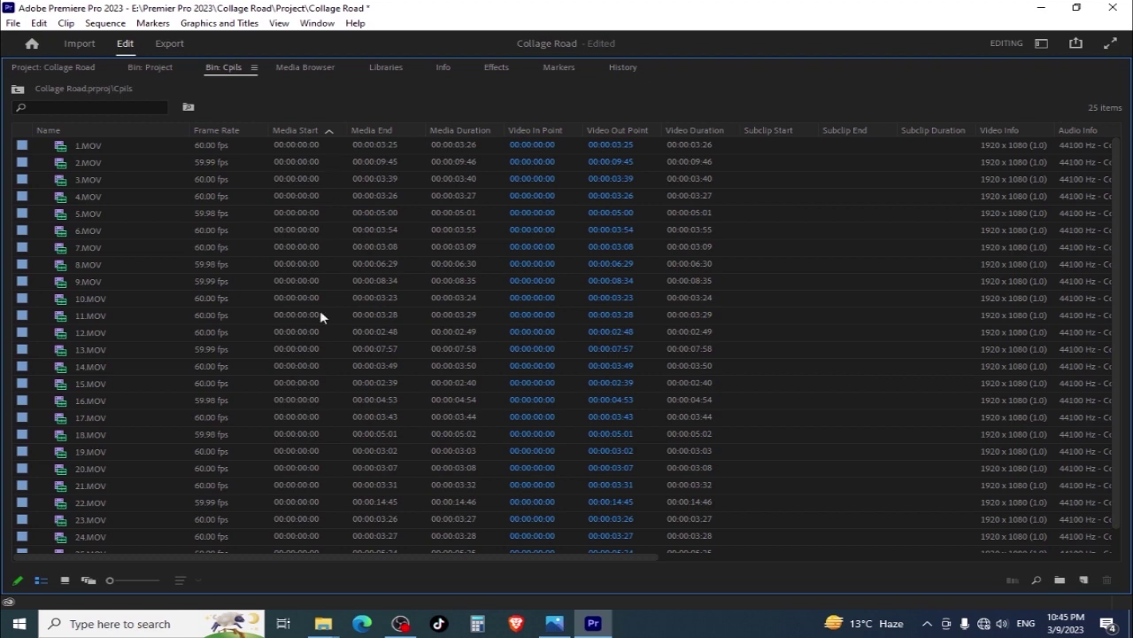
{"action": "left_click", "coordinate": [311, 136]}
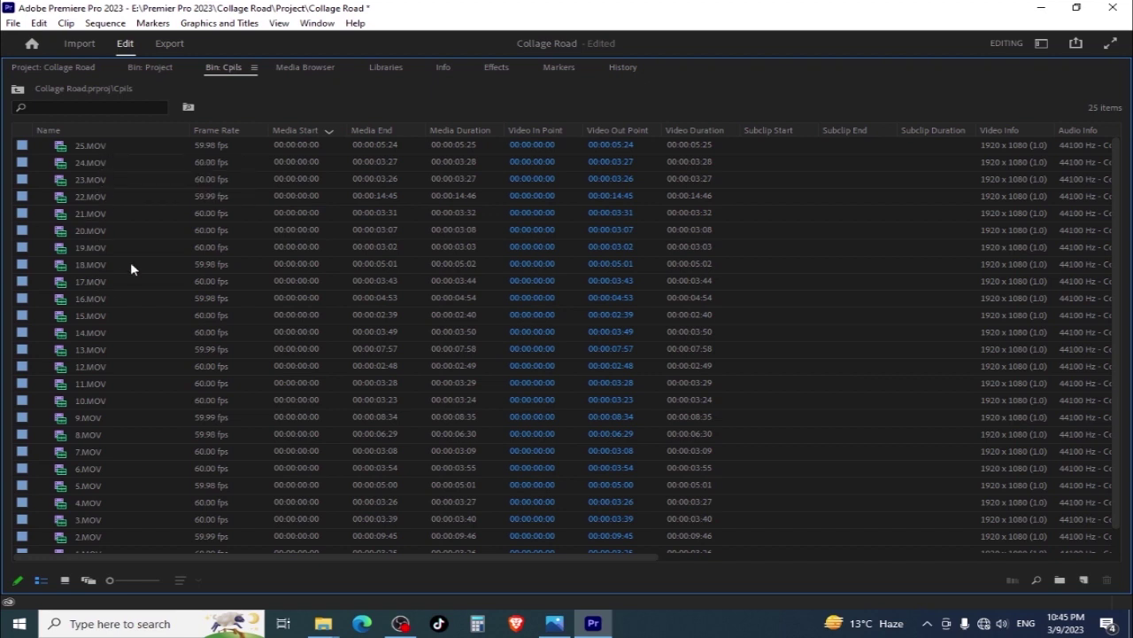
{"action": "left_click", "coordinate": [319, 134]}
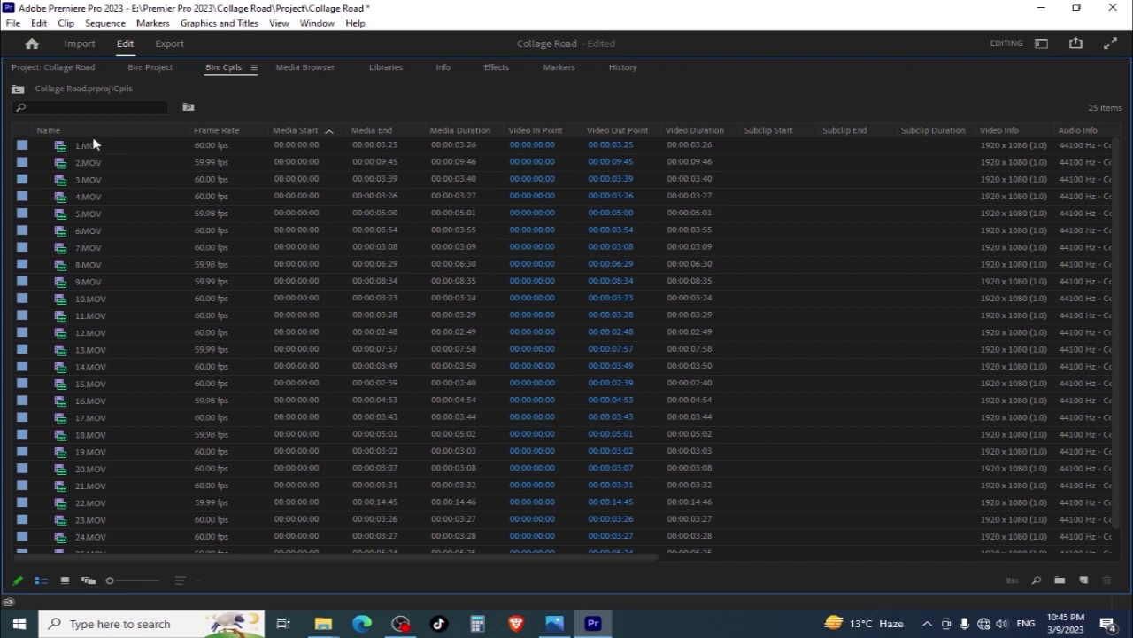
{"action": "key", "text": "grave"}
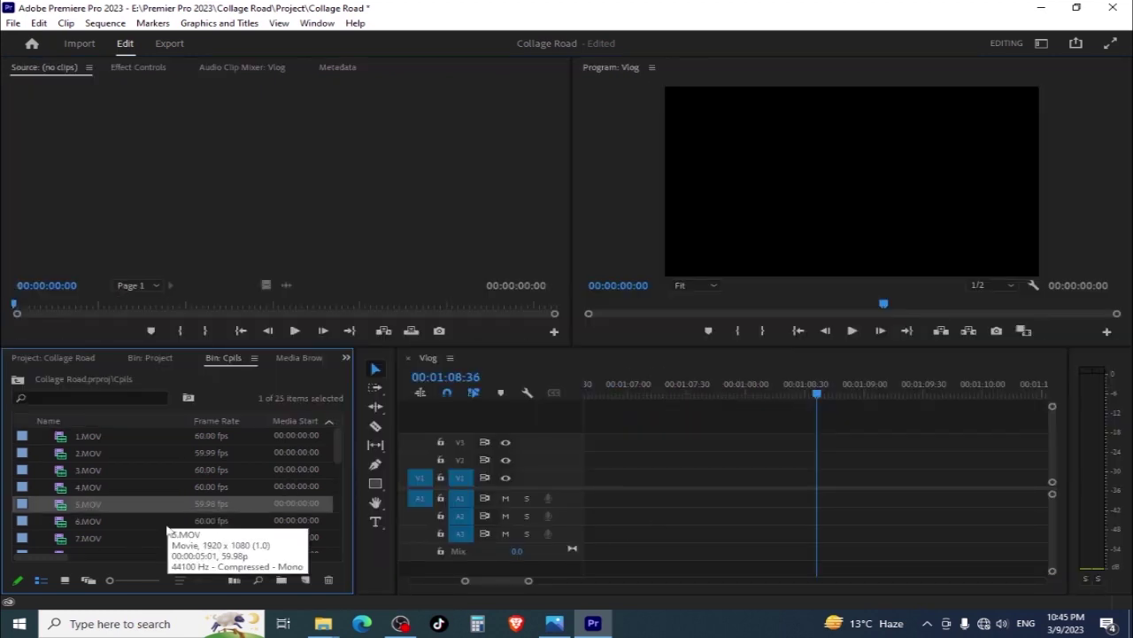
{"action": "key", "text": "ctrl+a"}
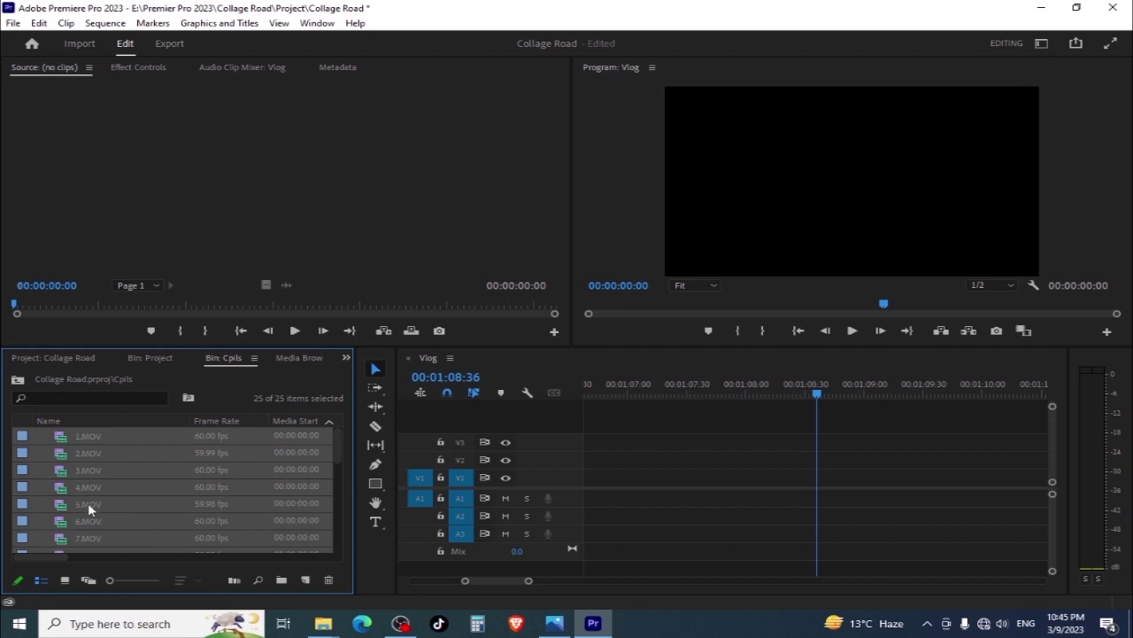
{"action": "left_click_drag", "start_coordinate": [88, 503], "coordinate": [594, 501]}
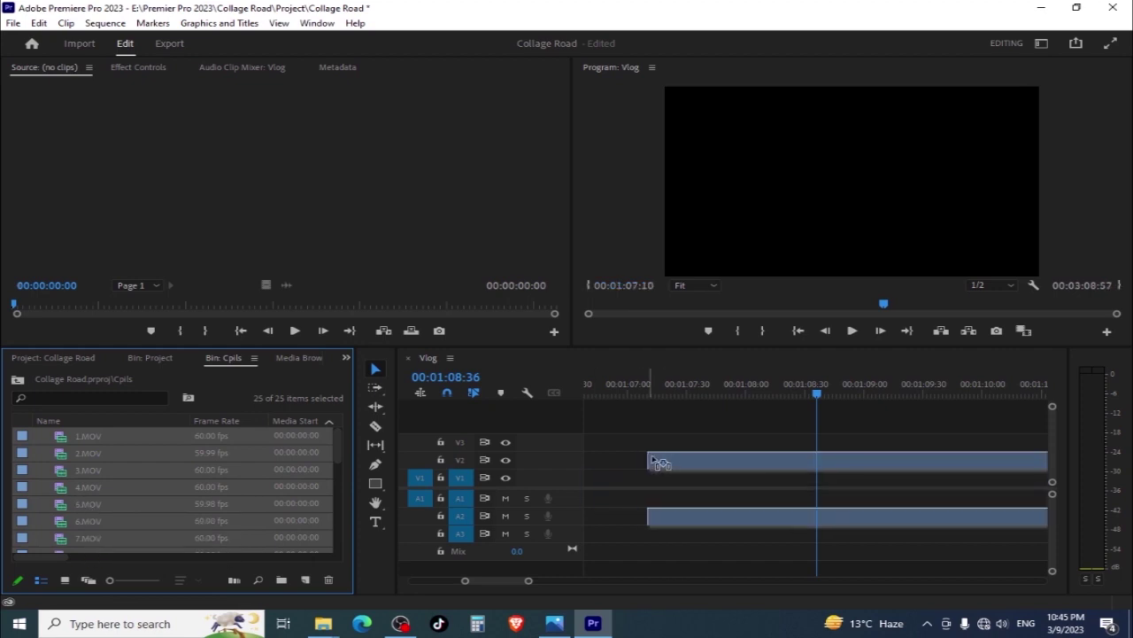
{"action": "left_click_drag", "start_coordinate": [711, 384], "coordinate": [625, 394]}
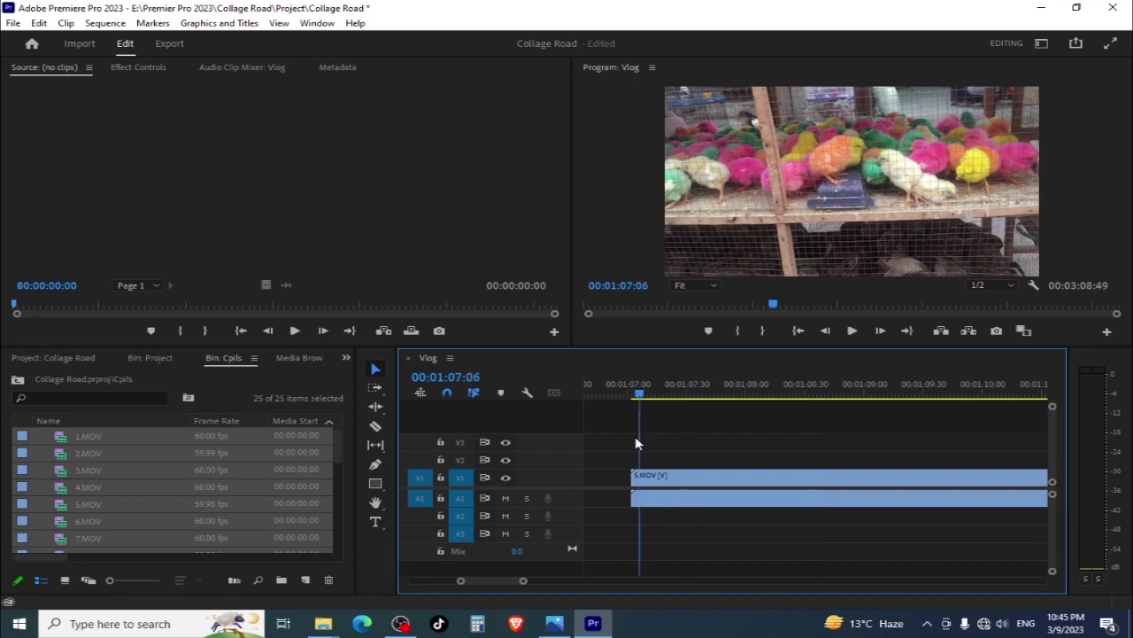
{"action": "left_click_drag", "start_coordinate": [526, 580], "coordinate": [501, 581]}
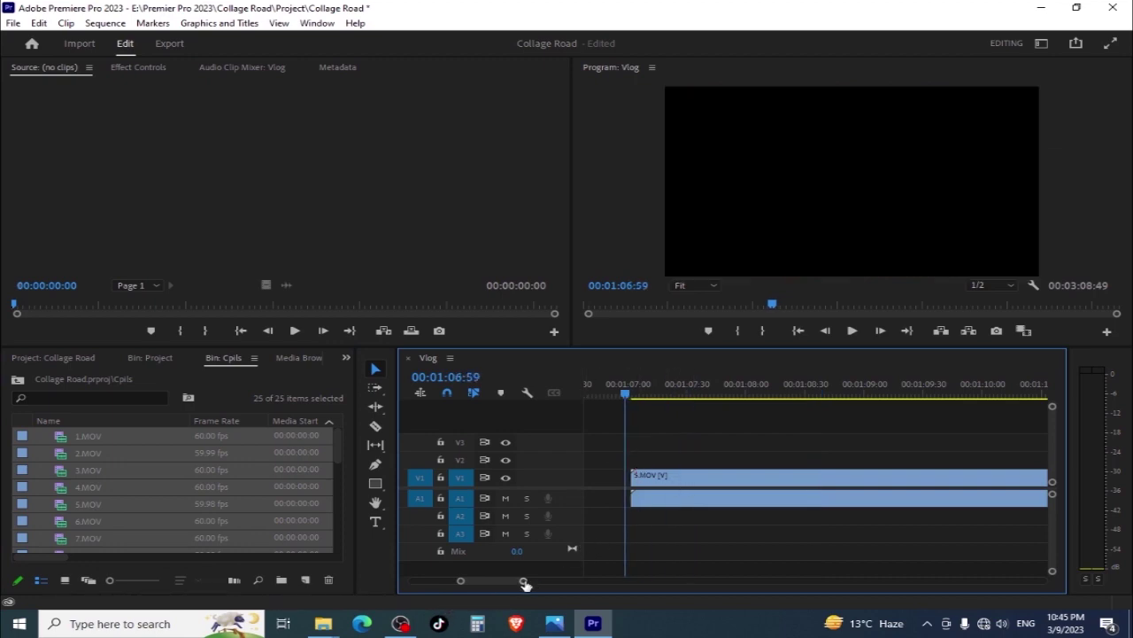
{"action": "left_click", "coordinate": [869, 492]}
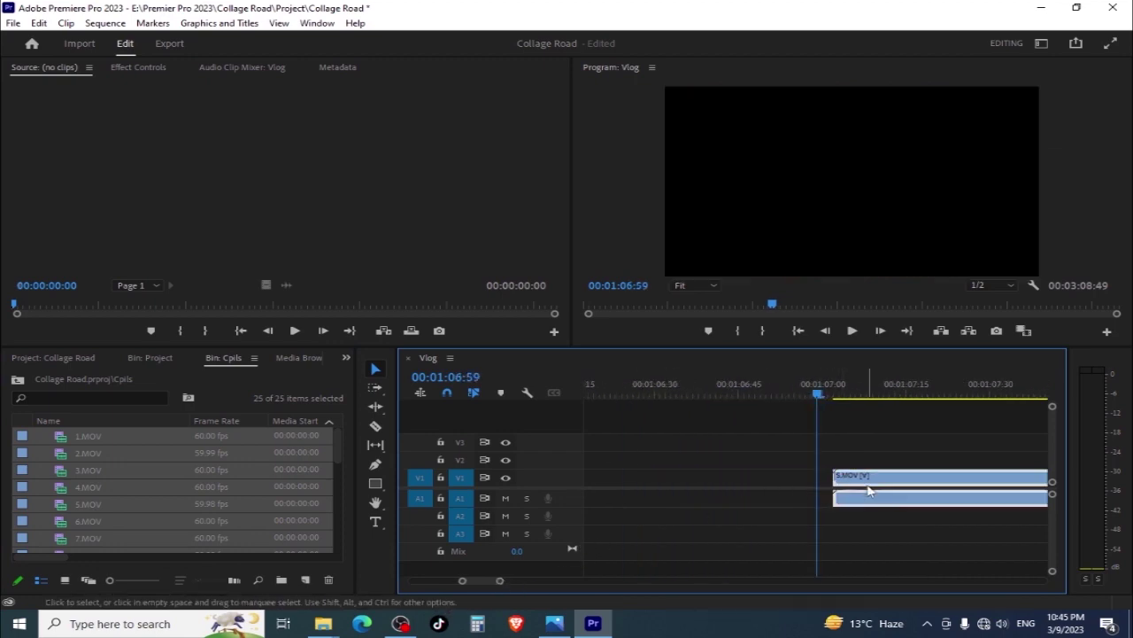
{"action": "left_click_drag", "start_coordinate": [869, 493], "coordinate": [833, 494]}
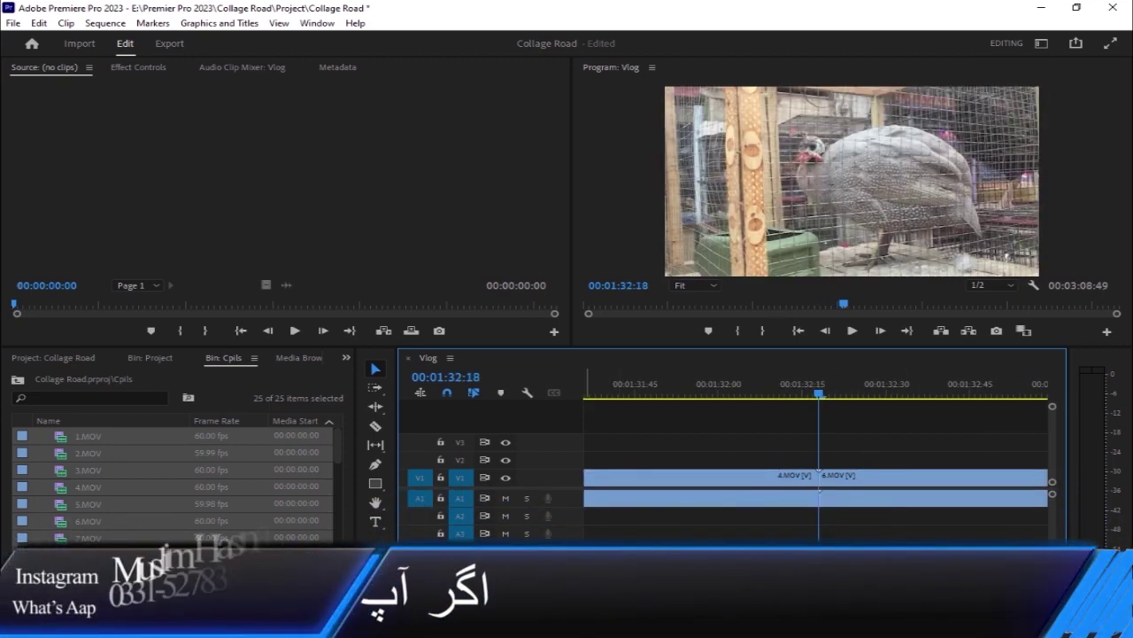
{"action": "key", "text": "backslash"}
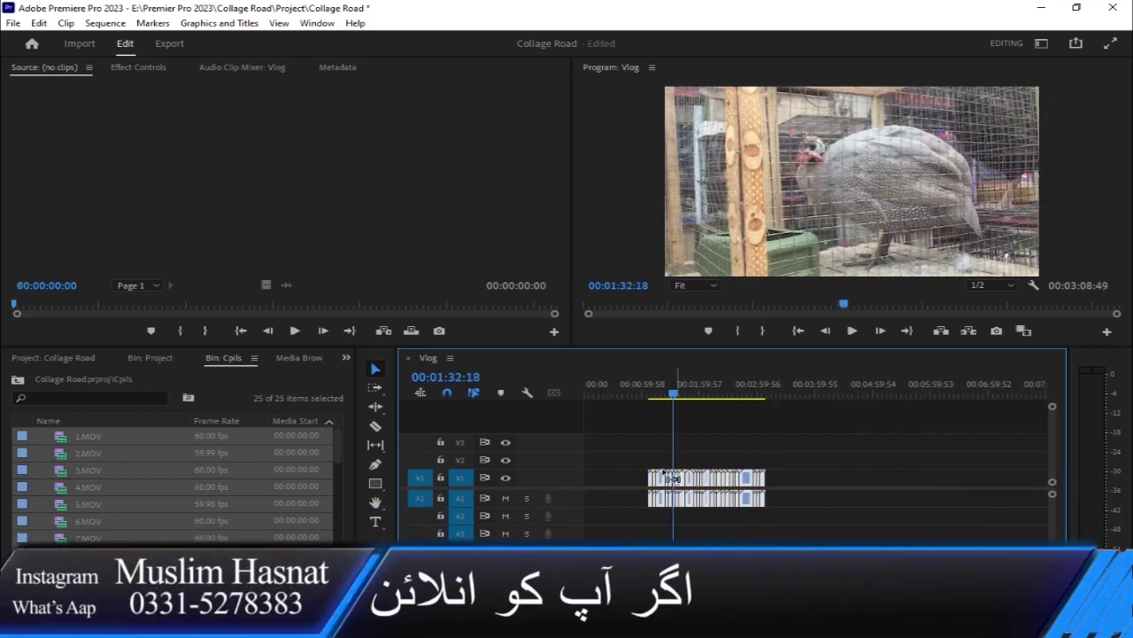
{"action": "key", "text": "Delete"}
{"action": "left_click", "coordinate": [207, 453]}
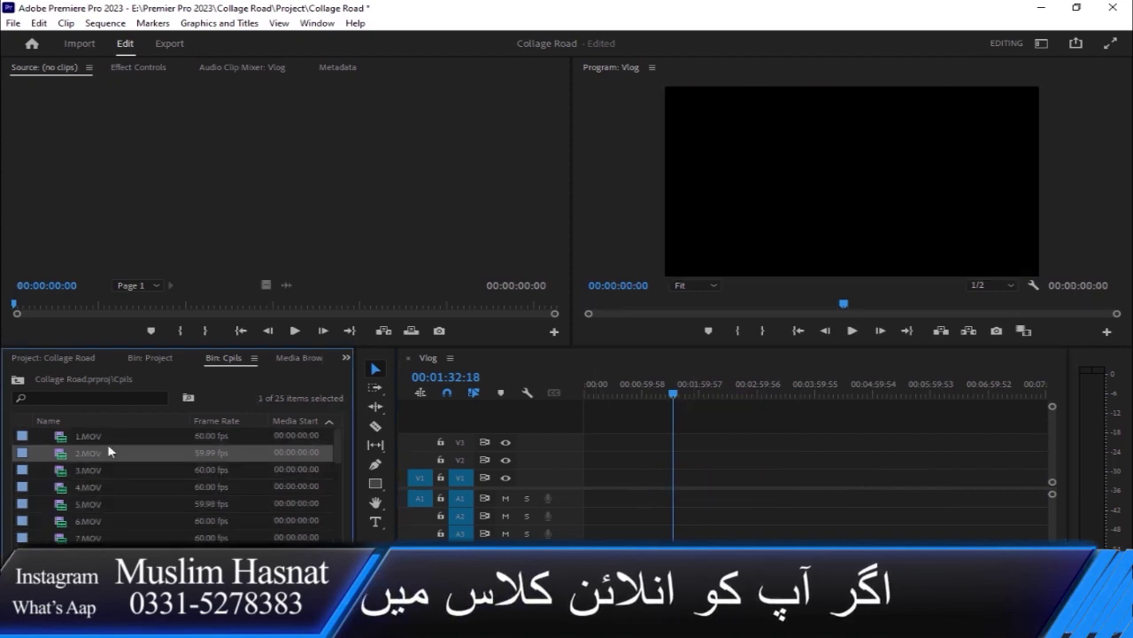
Drop all Cpils clips into the Vlog sequence, preview them, then delete them again
{"action": "left_click", "coordinate": [97, 436]}
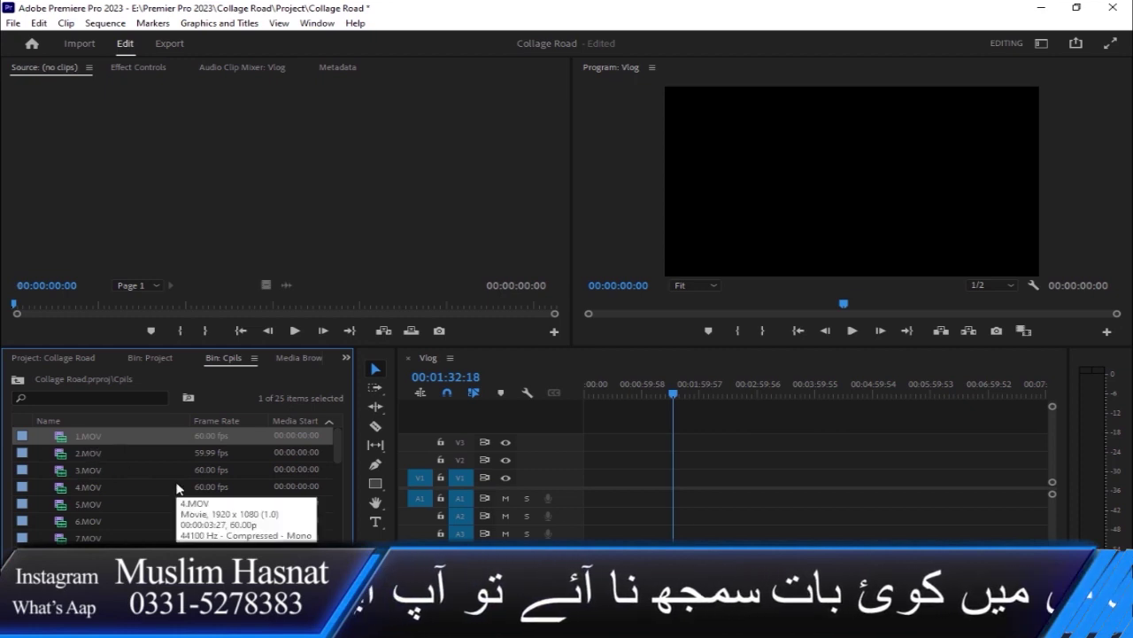
{"action": "key", "text": "ctrl+a"}
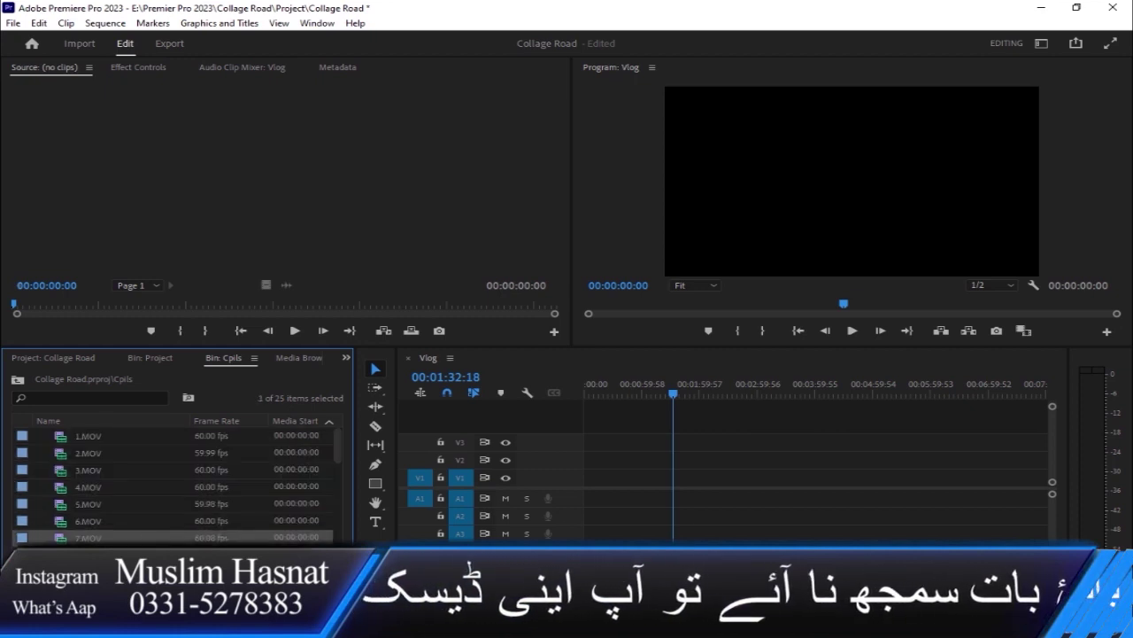
{"action": "left_click_drag", "start_coordinate": [88, 486], "coordinate": [713, 507]}
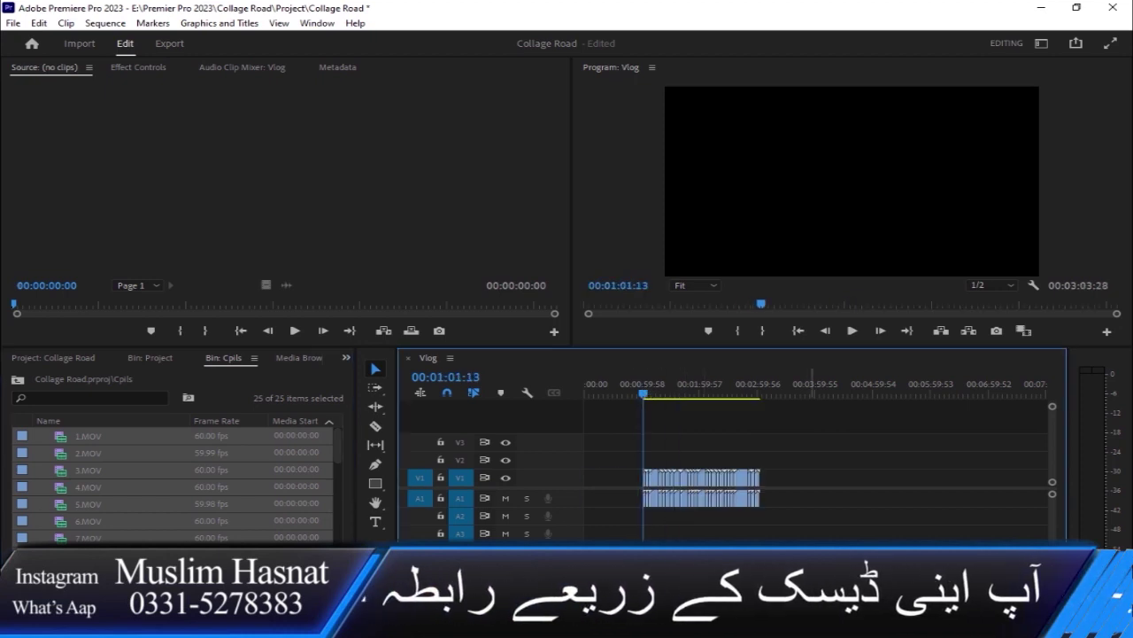
{"action": "key", "text": "="}
{"action": "key", "text": "="}
{"action": "key", "text": "="}
{"action": "mouse_move", "coordinate": [923, 393]}
{"action": "left_mouse_down"}
{"action": "mouse_move", "coordinate": [1084, 417]}
{"action": "mouse_move", "coordinate": [901, 425]}
{"action": "left_mouse_up"}
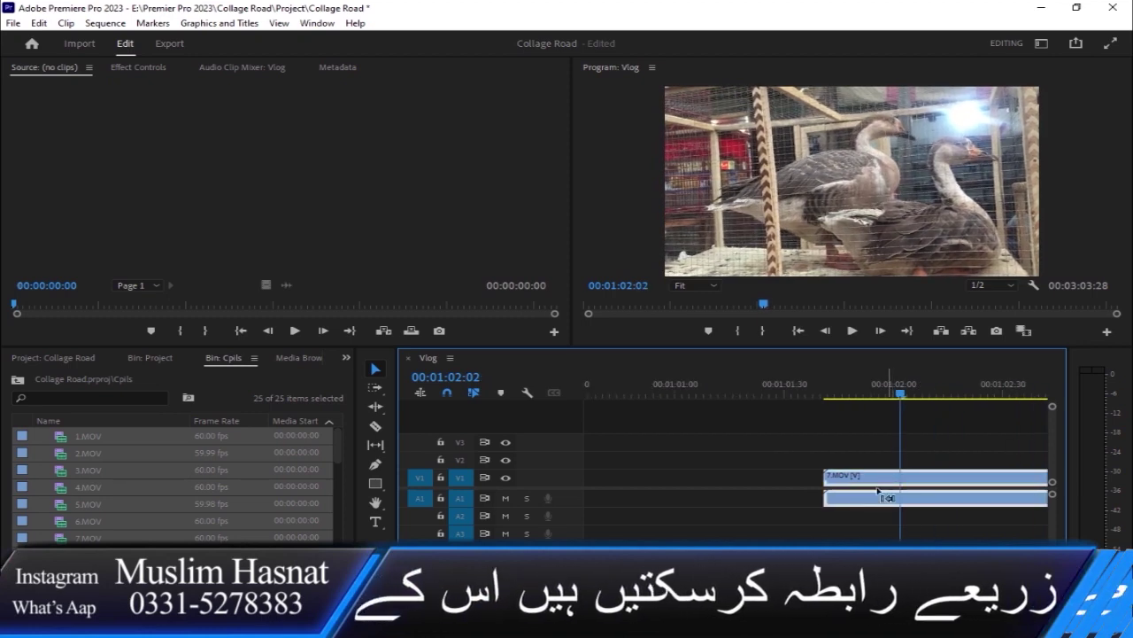
{"action": "key", "text": "Delete"}
Add all 25 Cpils clips to the Vlog timeline and select 1.MOV on it
{"action": "left_click", "coordinate": [89, 439]}
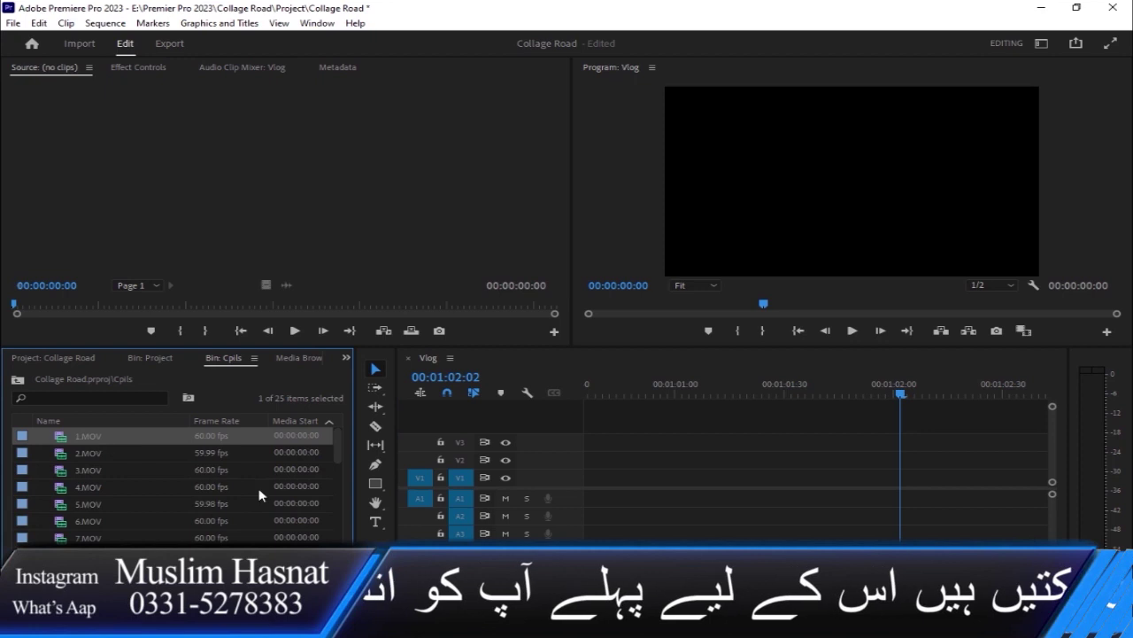
{"action": "key", "text": "ctrl+a"}
{"action": "left_click_drag", "start_coordinate": [84, 468], "coordinate": [784, 450]}
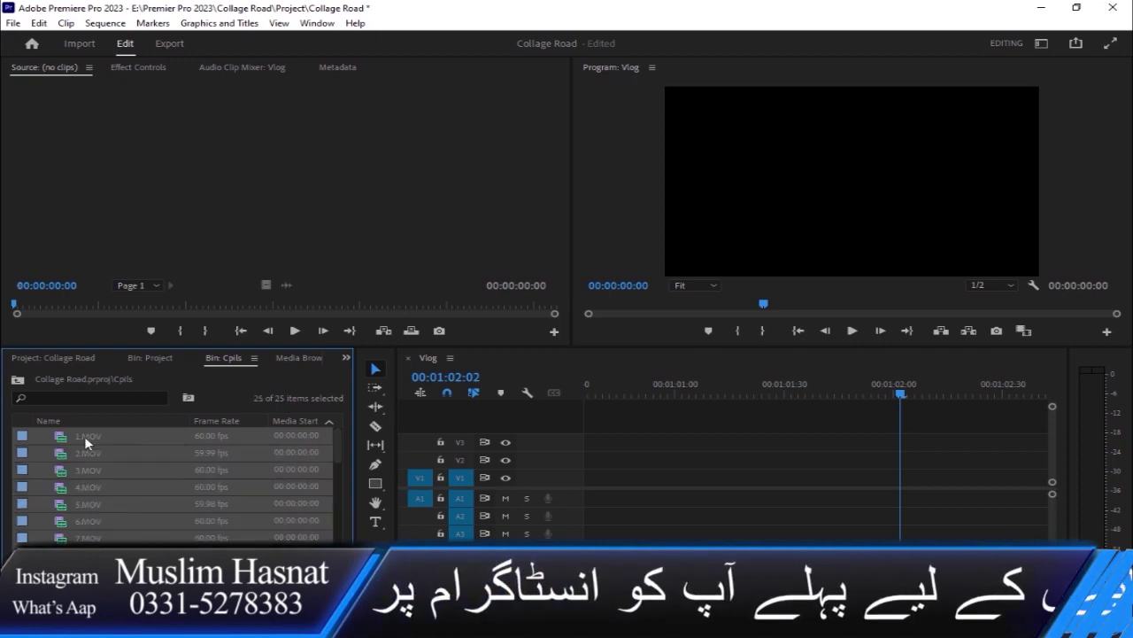
{"action": "left_click", "coordinate": [872, 389]}
{"action": "key", "text": "backslash"}
{"action": "key", "text": "backslash"}
{"action": "key", "text": "equal"}
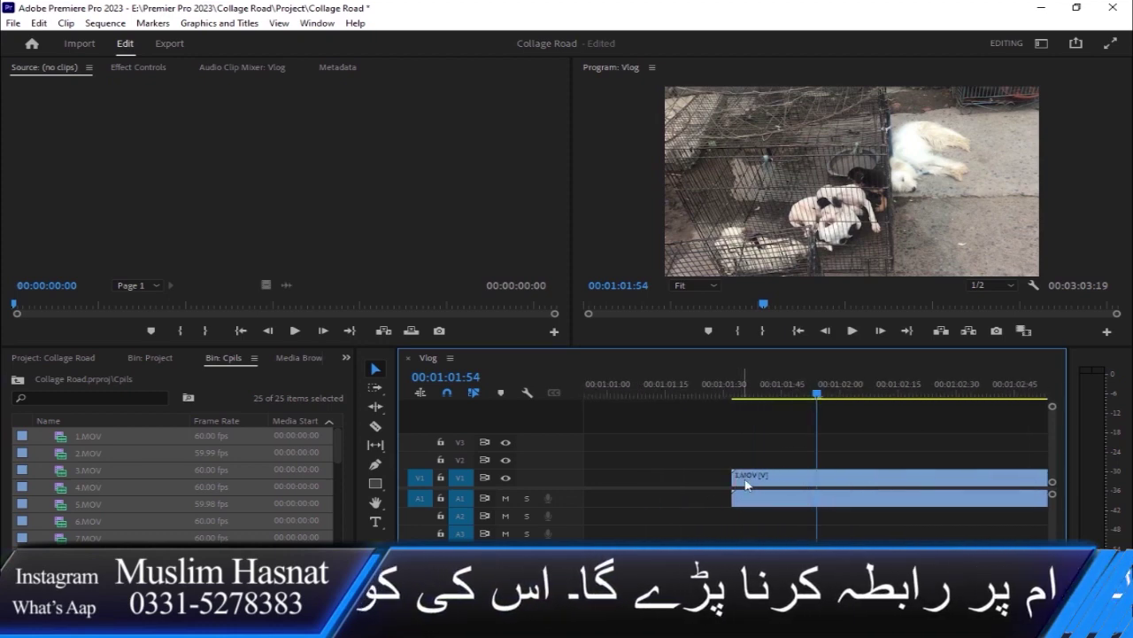
{"action": "left_click", "coordinate": [747, 484]}
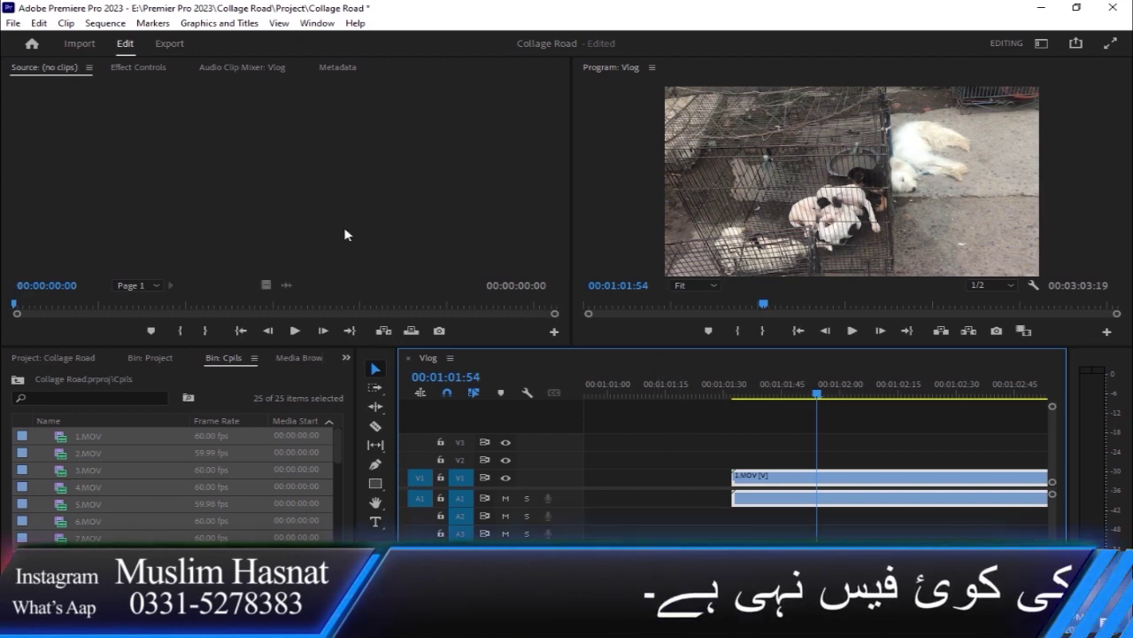
{"action": "left_click", "coordinate": [563, 340]}
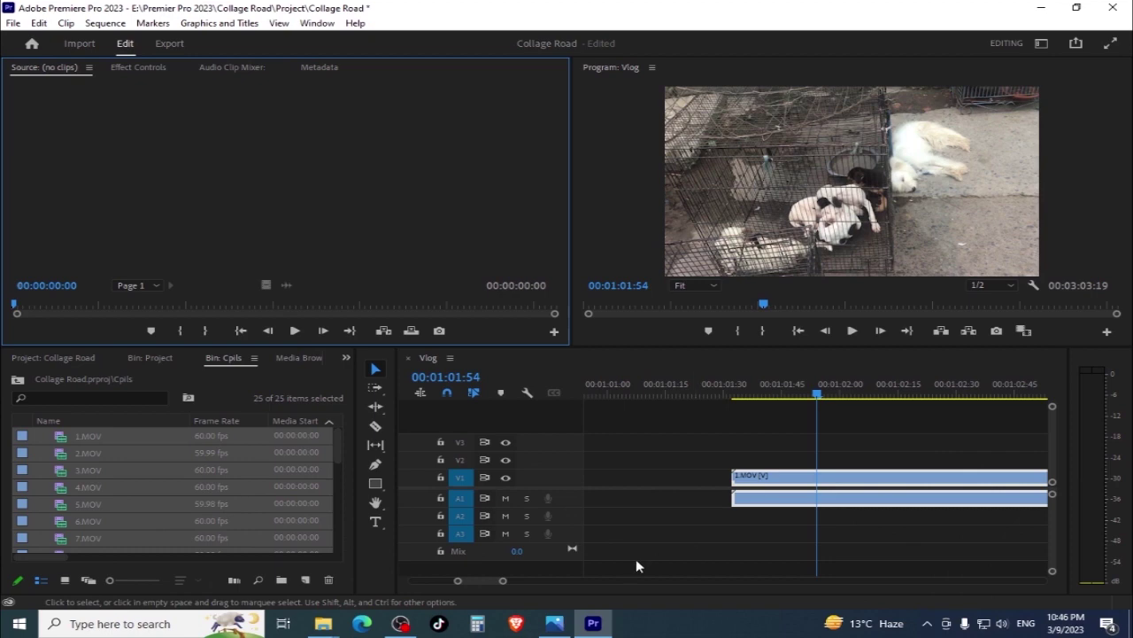
Move 1.MOV left to start near 00:01:00:00, leaving a gap, and turn off Linked Selection
{"action": "left_click_drag", "start_coordinate": [502, 580], "coordinate": [536, 580]}
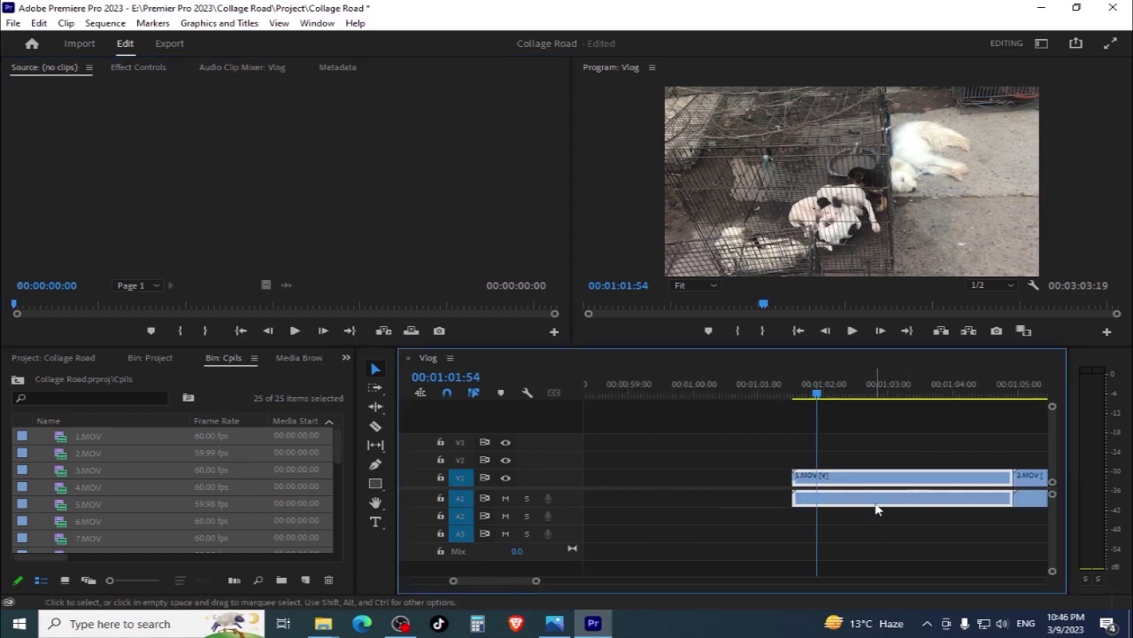
{"action": "mouse_move", "coordinate": [904, 482]}
{"action": "left_mouse_down"}
{"action": "mouse_move", "coordinate": [785, 485]}
{"action": "mouse_move", "coordinate": [879, 448]}
{"action": "left_mouse_up"}
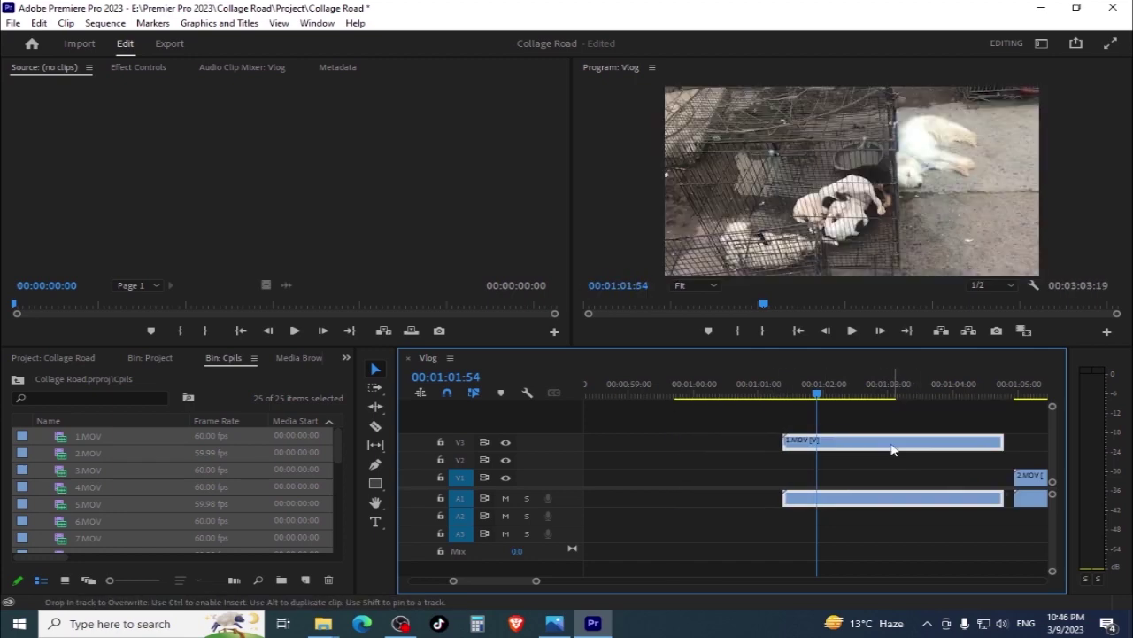
{"action": "left_click_drag", "start_coordinate": [878, 448], "coordinate": [797, 472]}
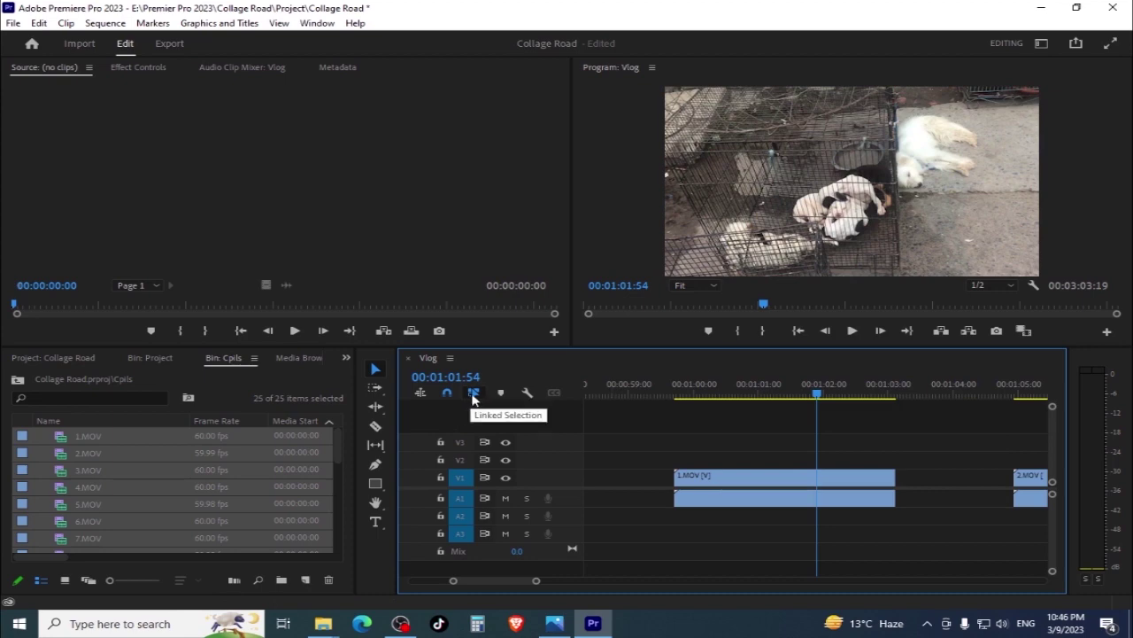
{"action": "left_click", "coordinate": [472, 398]}
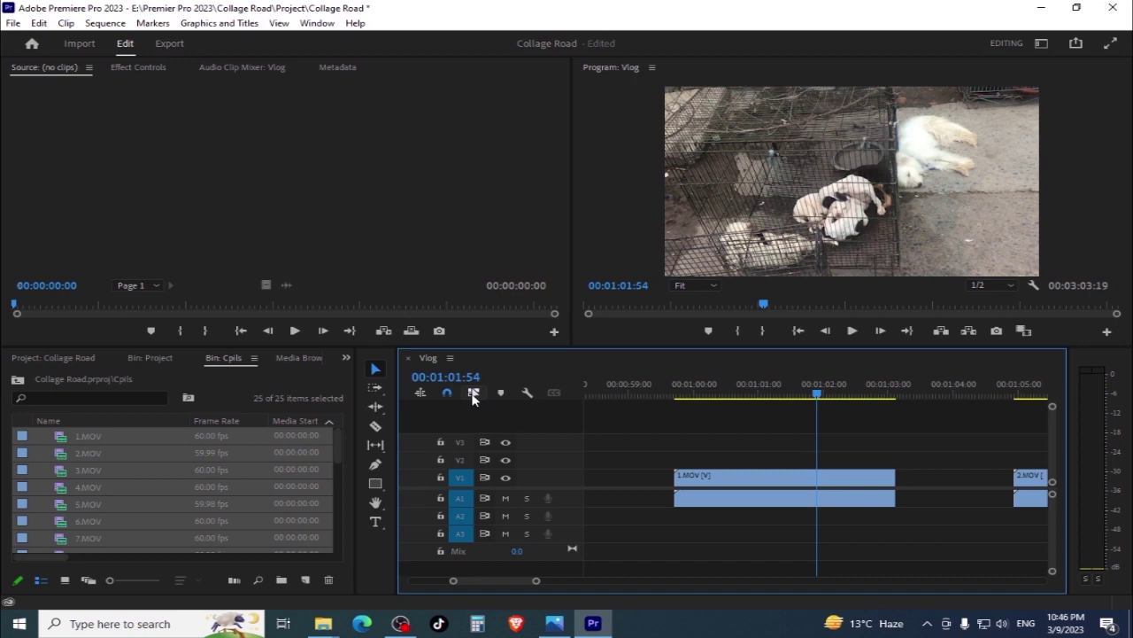
Move 1.MOV's audio alone to track A3 and shift its video earlier above it
{"action": "left_click_drag", "start_coordinate": [711, 478], "coordinate": [630, 506]}
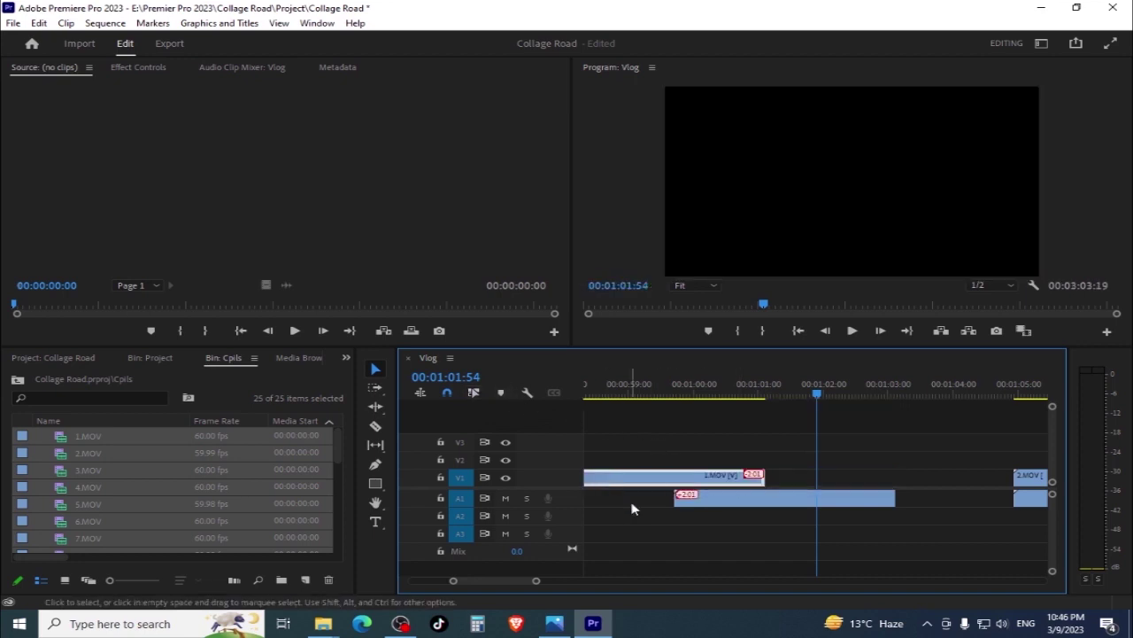
{"action": "mouse_move", "coordinate": [764, 500]}
{"action": "left_mouse_down"}
{"action": "mouse_move", "coordinate": [801, 536]}
{"action": "mouse_move", "coordinate": [874, 536]}
{"action": "left_mouse_up"}
{"action": "left_click_drag", "start_coordinate": [731, 478], "coordinate": [910, 478]}
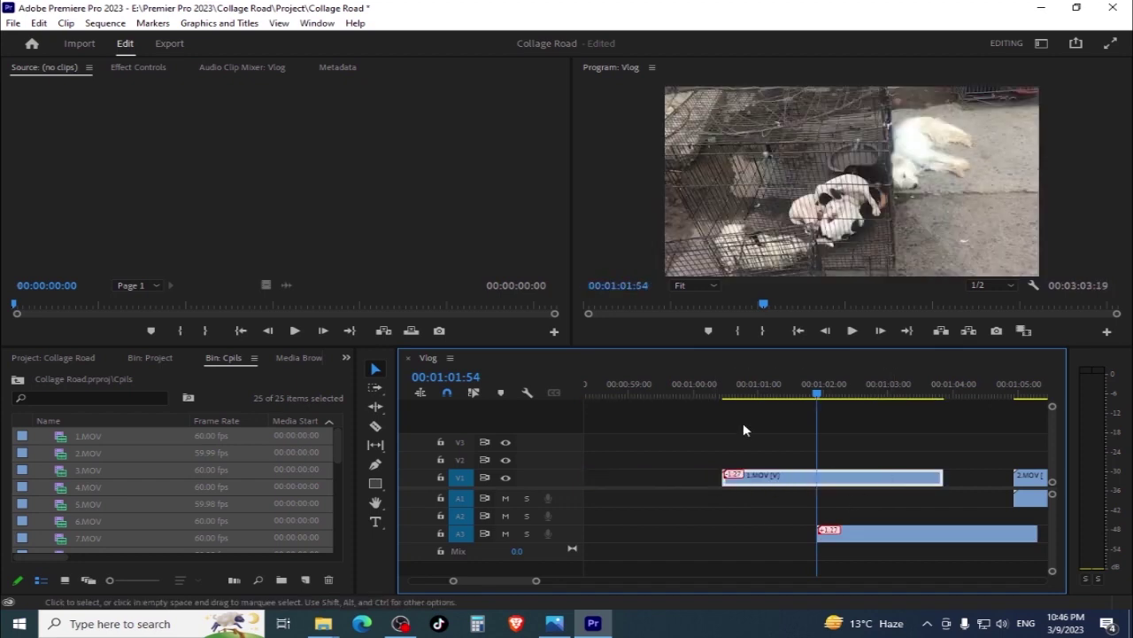
{"action": "left_click_drag", "start_coordinate": [877, 549], "coordinate": [747, 548]}
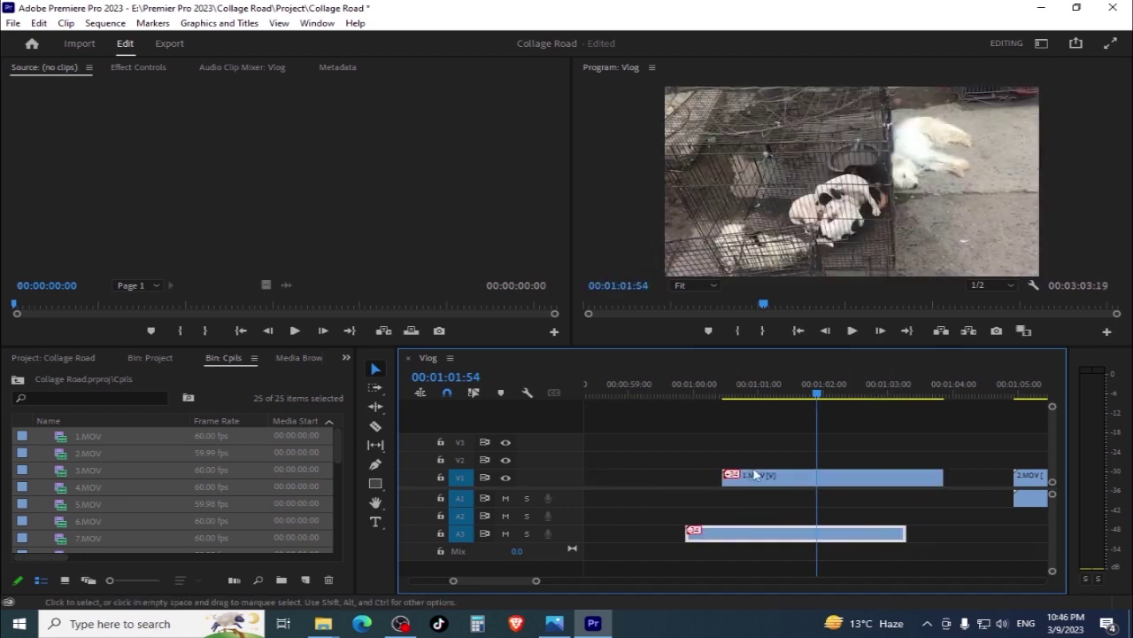
{"action": "mouse_move", "coordinate": [808, 482]}
{"action": "left_mouse_down"}
{"action": "mouse_move", "coordinate": [738, 481]}
{"action": "mouse_move", "coordinate": [767, 476]}
{"action": "left_mouse_up"}
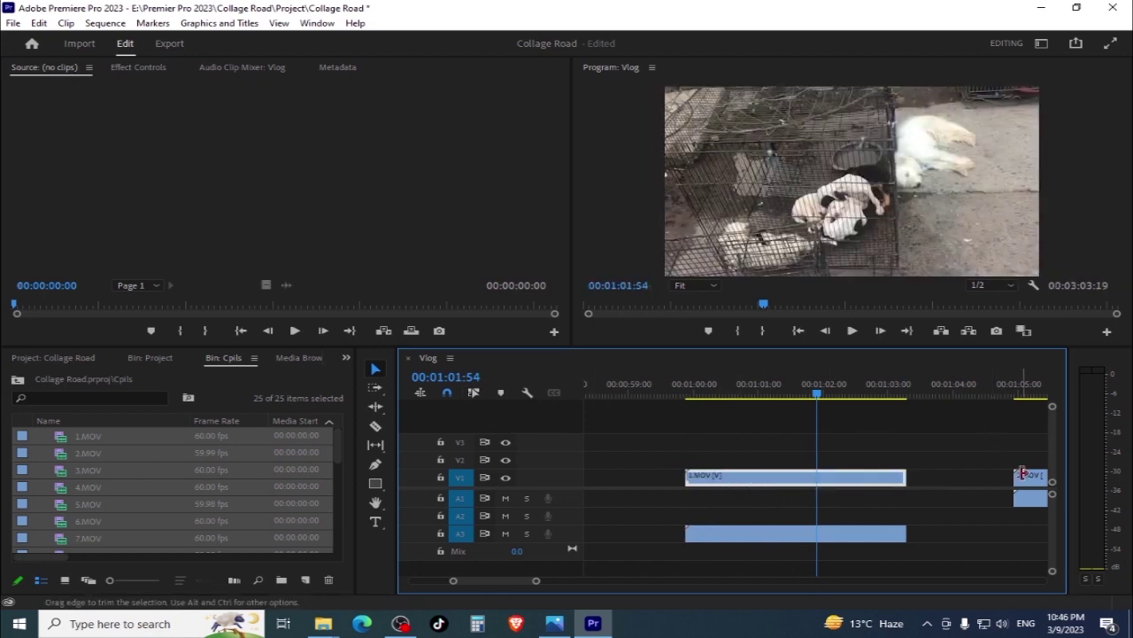
{"action": "left_click", "coordinate": [1003, 464]}
Re-enable Linked Selection and place 2.MOV on V1/A1 near 00:01:04:00
{"action": "mouse_move", "coordinate": [1018, 476]}
{"action": "left_mouse_down"}
{"action": "mouse_move", "coordinate": [983, 377]}
{"action": "mouse_move", "coordinate": [1045, 389]}
{"action": "left_mouse_up"}
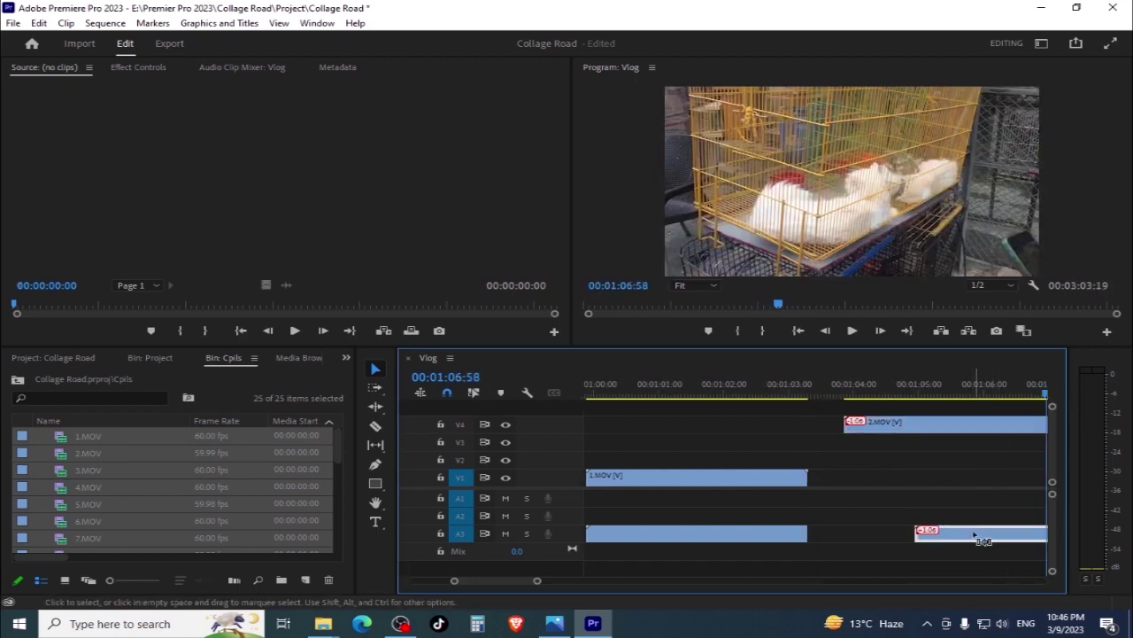
{"action": "left_click_drag", "start_coordinate": [1018, 496], "coordinate": [970, 540]}
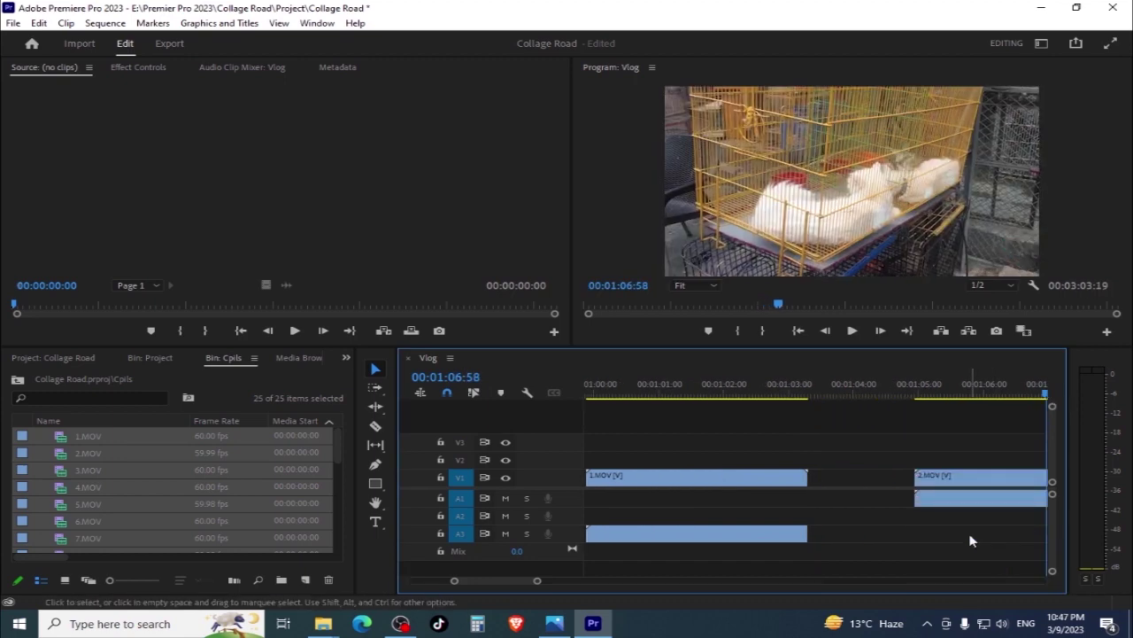
{"action": "left_click", "coordinate": [474, 394]}
{"action": "mouse_move", "coordinate": [987, 487]}
{"action": "left_mouse_down"}
{"action": "mouse_move", "coordinate": [856, 463]}
{"action": "mouse_move", "coordinate": [925, 487]}
{"action": "left_mouse_up"}
{"action": "mouse_move", "coordinate": [747, 476]}
{"action": "left_mouse_down"}
{"action": "mouse_move", "coordinate": [767, 436]}
{"action": "mouse_move", "coordinate": [804, 500]}
{"action": "left_mouse_up"}
Drop 1.MOV onto V1/A1, turn snapping off, and slide it left leaving a gap before 2.MOV
{"action": "left_click", "coordinate": [870, 394]}
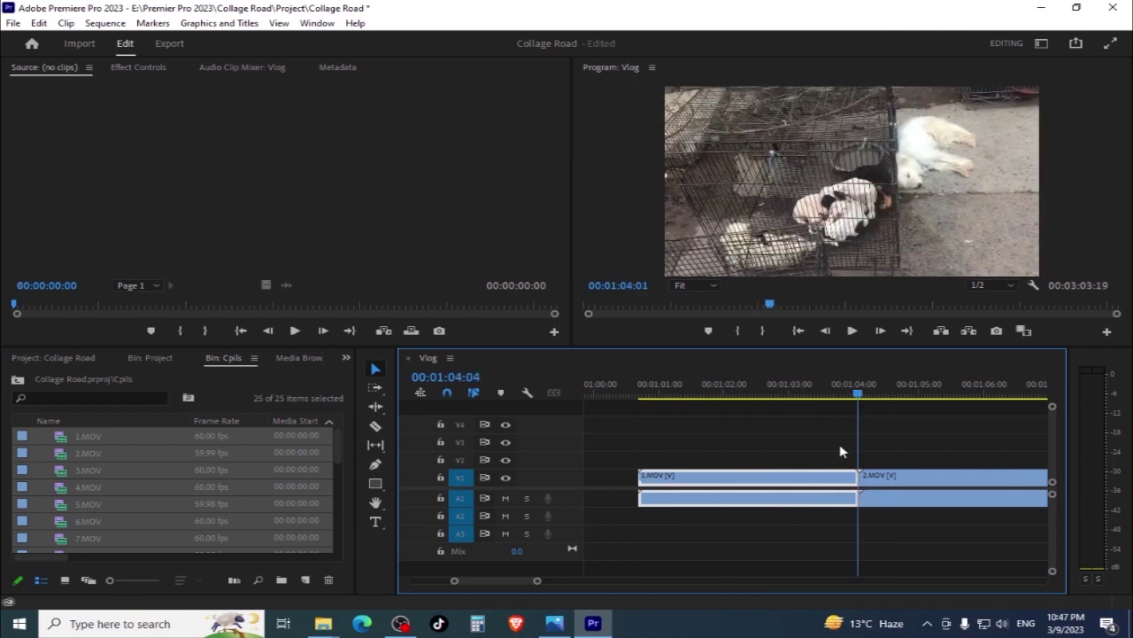
{"action": "left_click", "coordinate": [673, 394]}
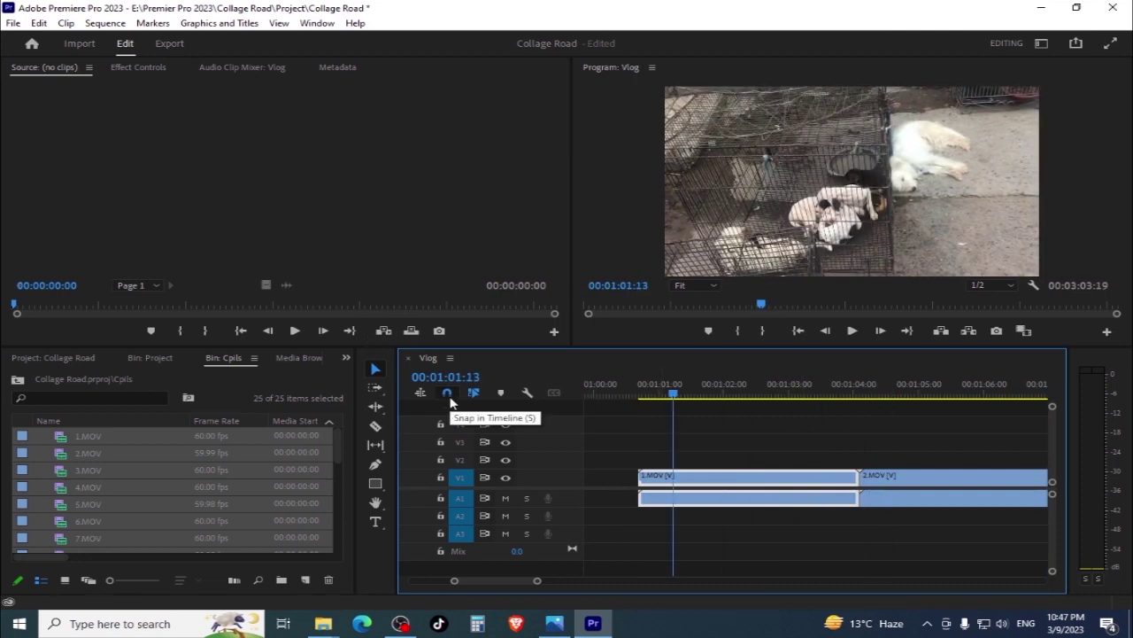
{"action": "left_click", "coordinate": [449, 394]}
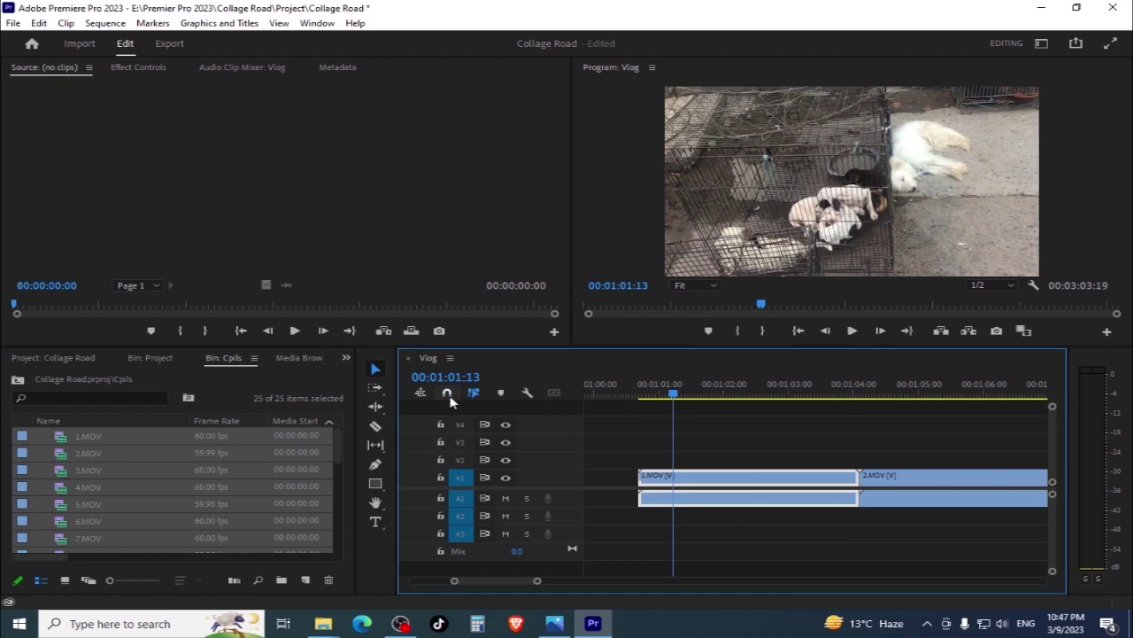
{"action": "mouse_move", "coordinate": [721, 476]}
{"action": "left_mouse_down"}
{"action": "mouse_move", "coordinate": [682, 478]}
{"action": "mouse_move", "coordinate": [706, 480]}
{"action": "left_mouse_up"}
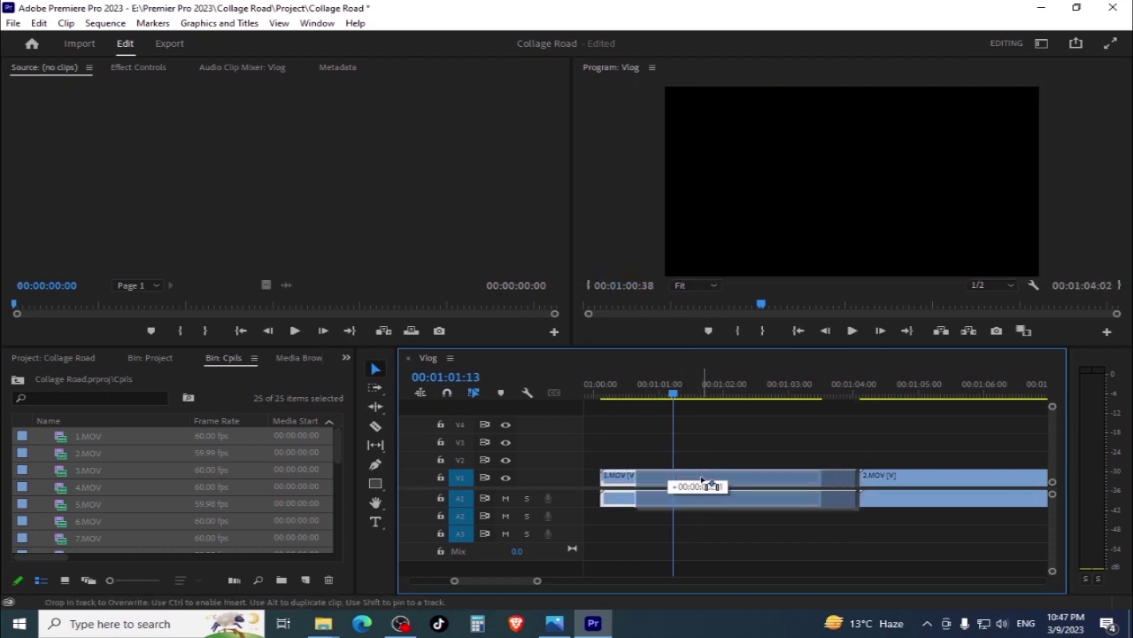
{"action": "left_click_drag", "start_coordinate": [706, 480], "coordinate": [696, 480]}
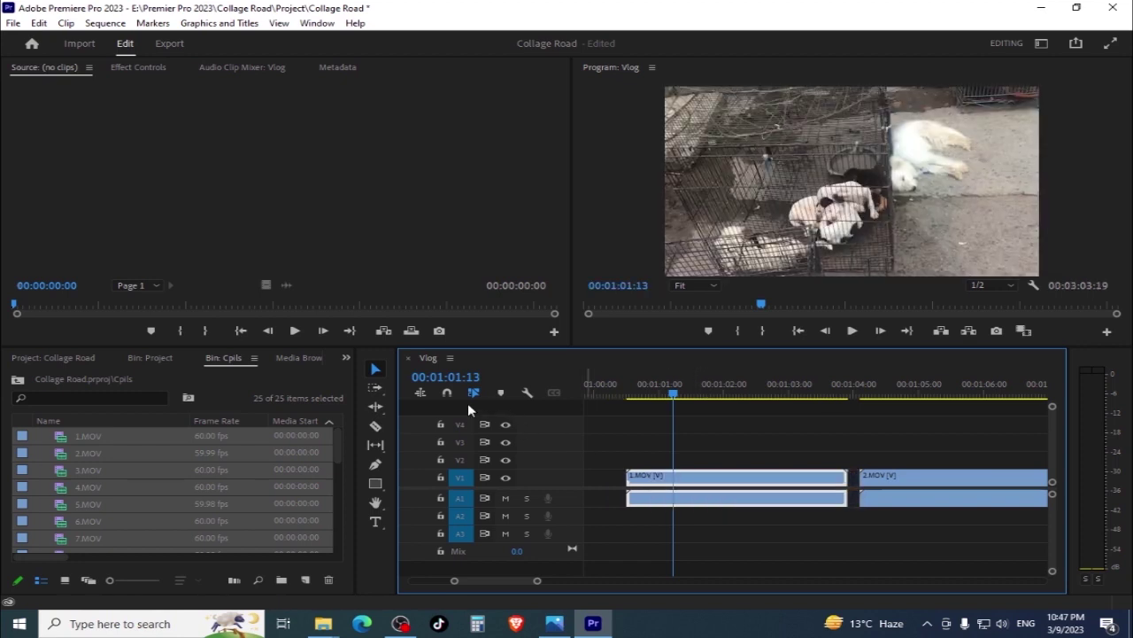
With Snap back on, slide 1.MOV right until it butts against 2.MOV
{"action": "left_click", "coordinate": [448, 395]}
{"action": "left_click_drag", "start_coordinate": [785, 481], "coordinate": [797, 478]}
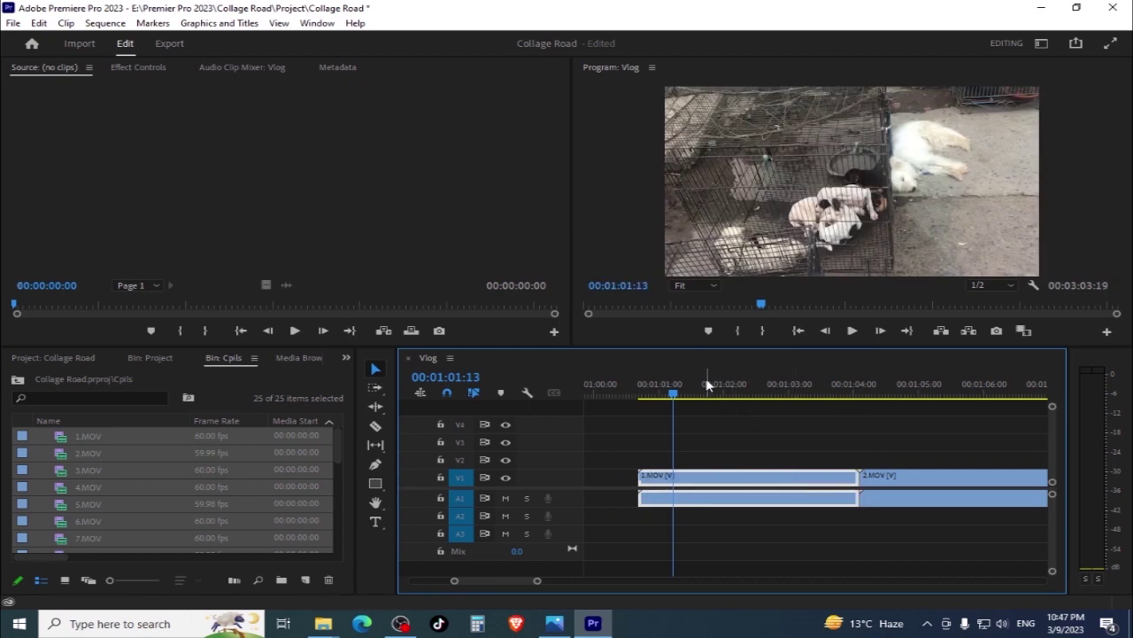
{"action": "mouse_move", "coordinate": [703, 392]}
{"action": "left_mouse_down"}
{"action": "mouse_move", "coordinate": [855, 396]}
{"action": "mouse_move", "coordinate": [561, 437]}
{"action": "left_mouse_up"}
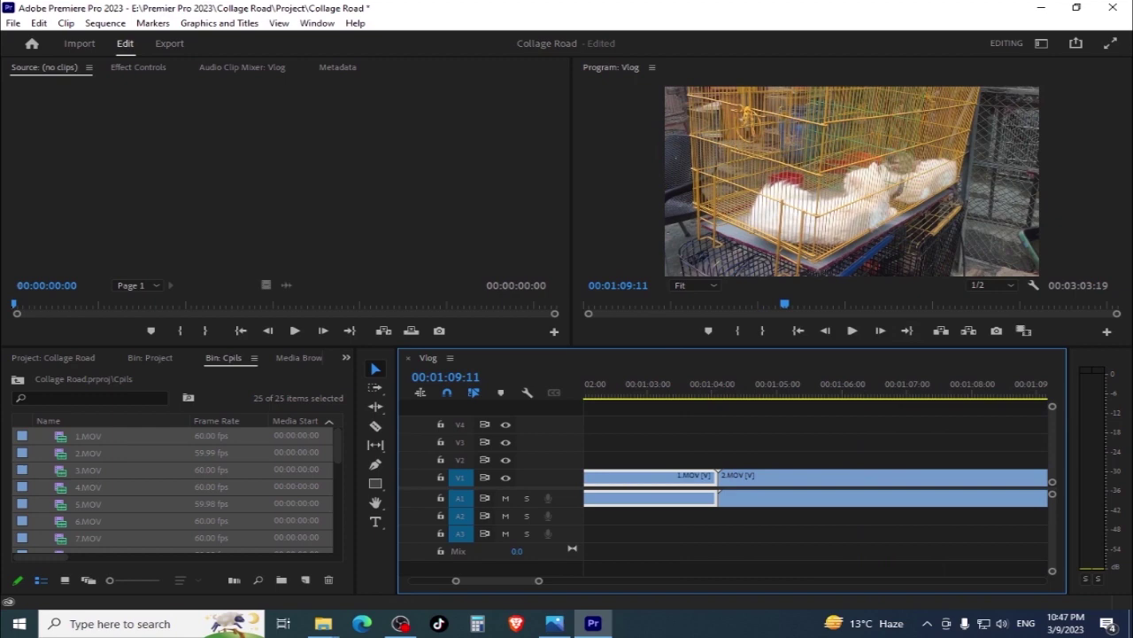
{"action": "mouse_move", "coordinate": [536, 583]}
{"action": "left_mouse_down"}
{"action": "mouse_move", "coordinate": [645, 586]}
{"action": "mouse_move", "coordinate": [623, 586]}
{"action": "left_mouse_up"}
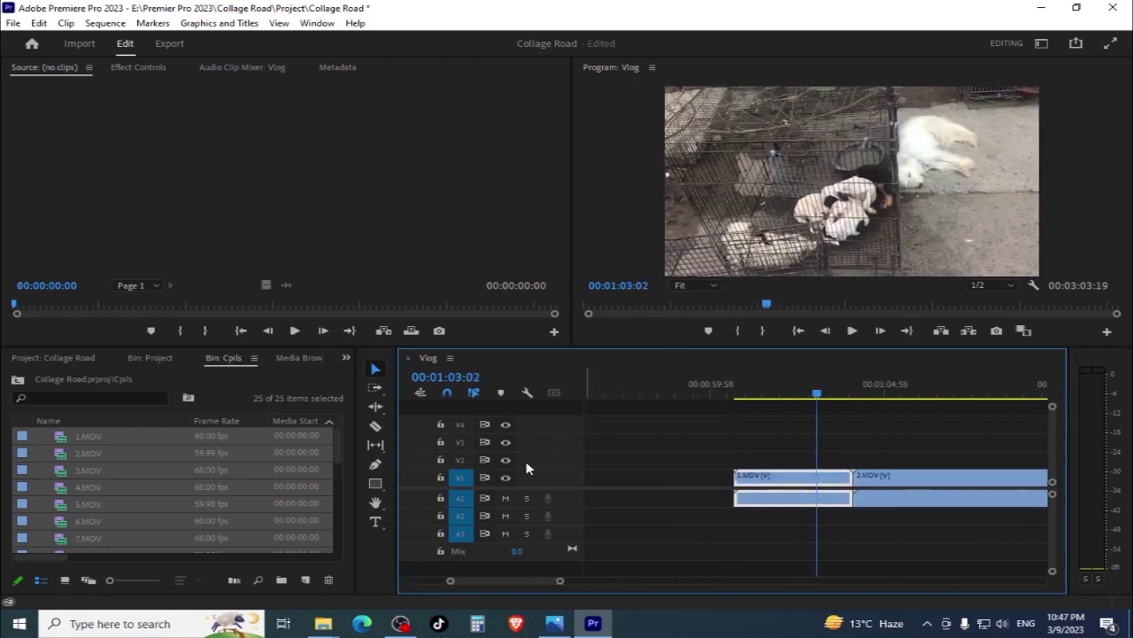
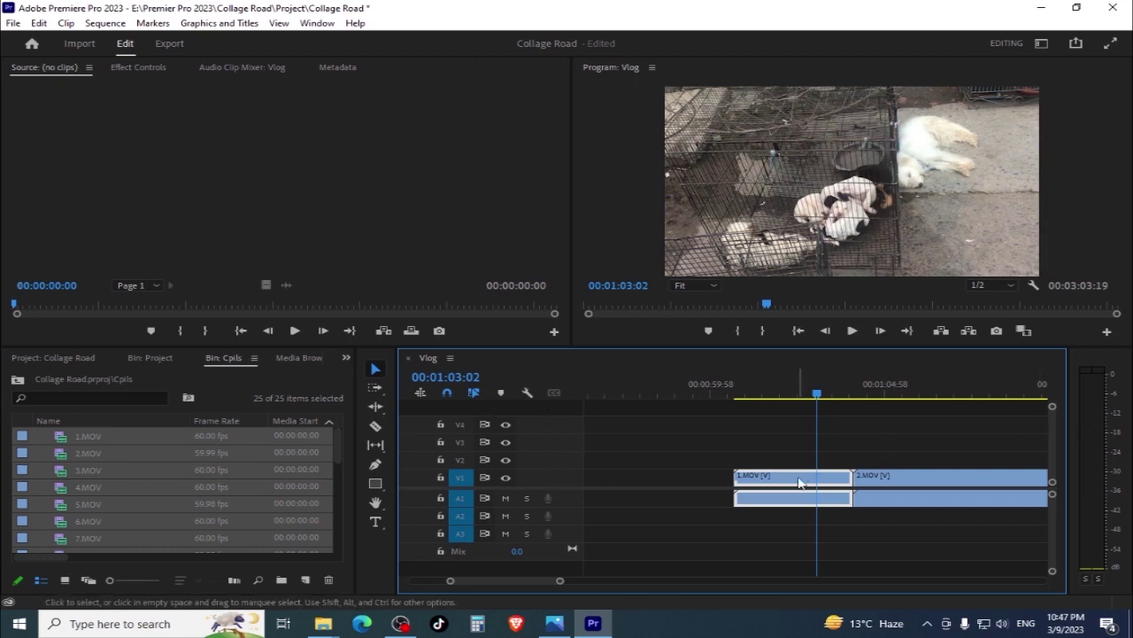
Move 1.MOV earlier, delete the gap so 2.MOV follows it, and return the playhead to 1.MOV's start
{"action": "left_click_drag", "start_coordinate": [799, 483], "coordinate": [762, 483]}
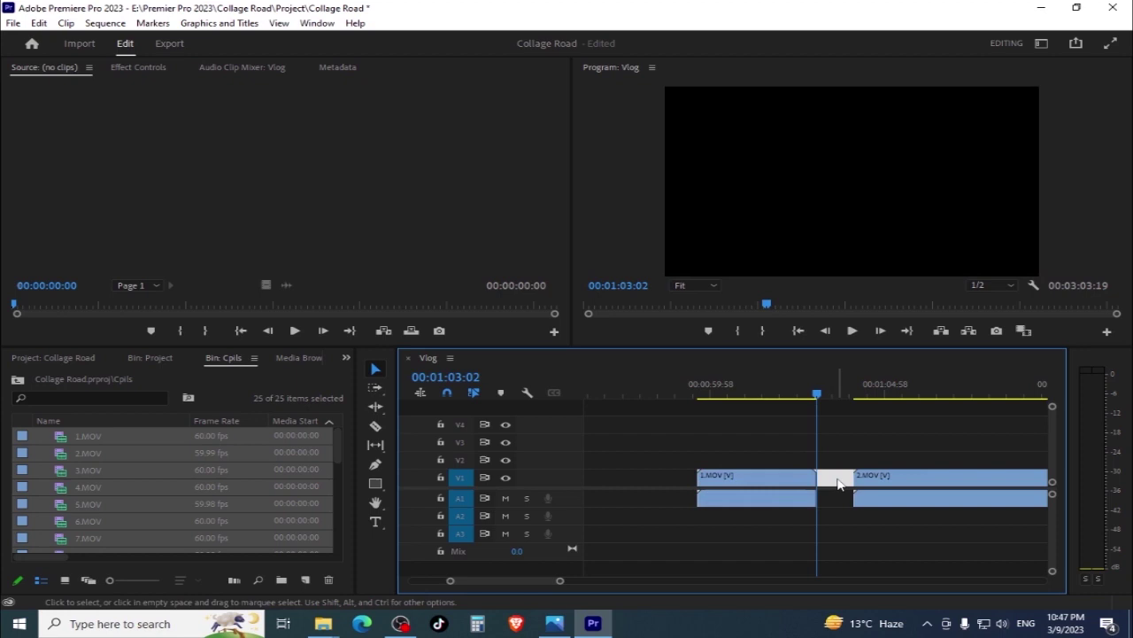
{"action": "key", "text": "Delete"}
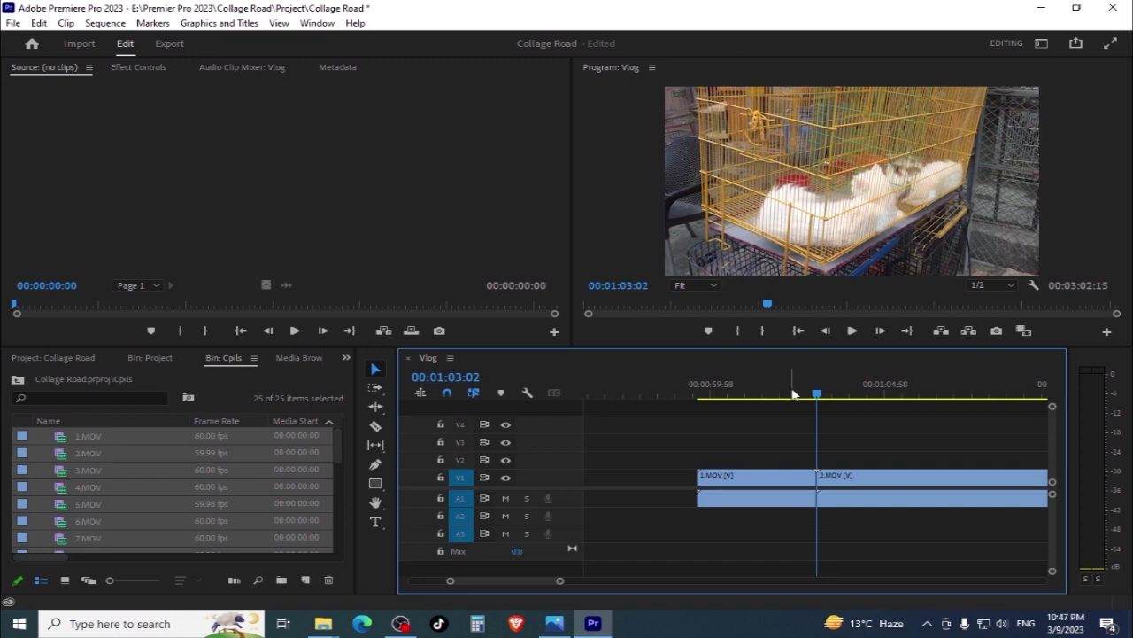
{"action": "left_click_drag", "start_coordinate": [795, 394], "coordinate": [429, 458]}
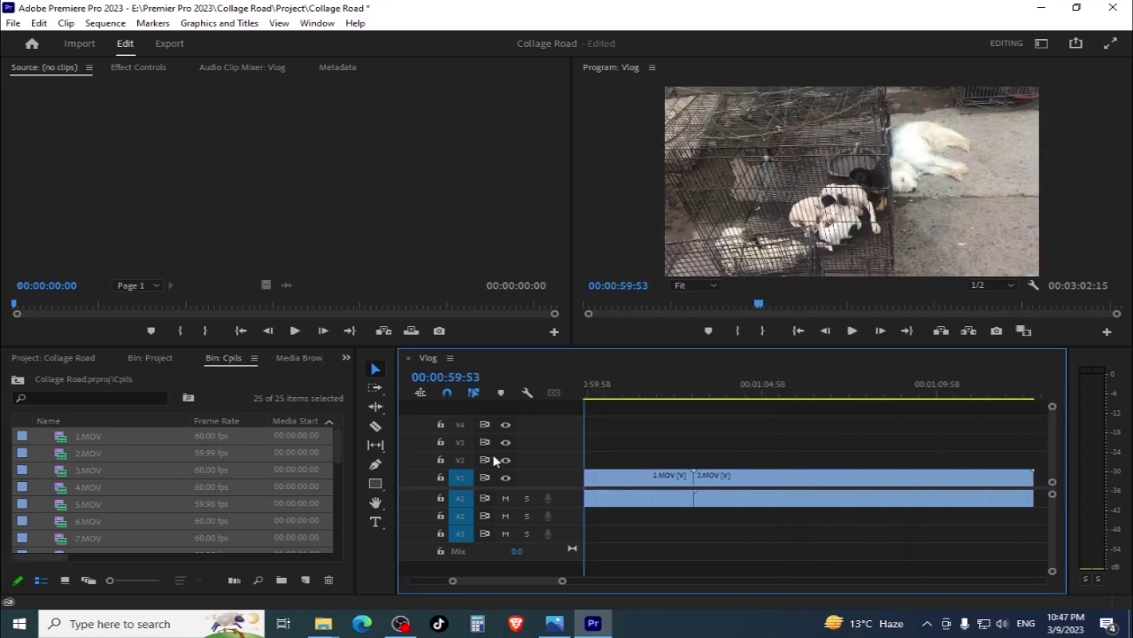
{"action": "left_click_drag", "start_coordinate": [429, 458], "coordinate": [607, 500]}
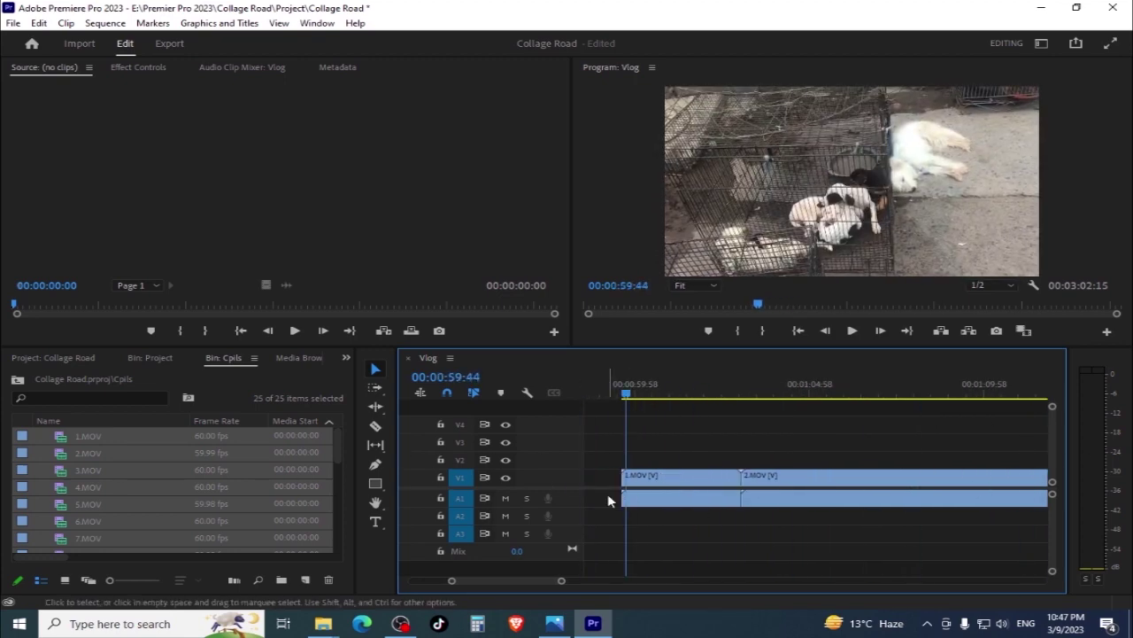
{"action": "left_click", "coordinate": [527, 394]}
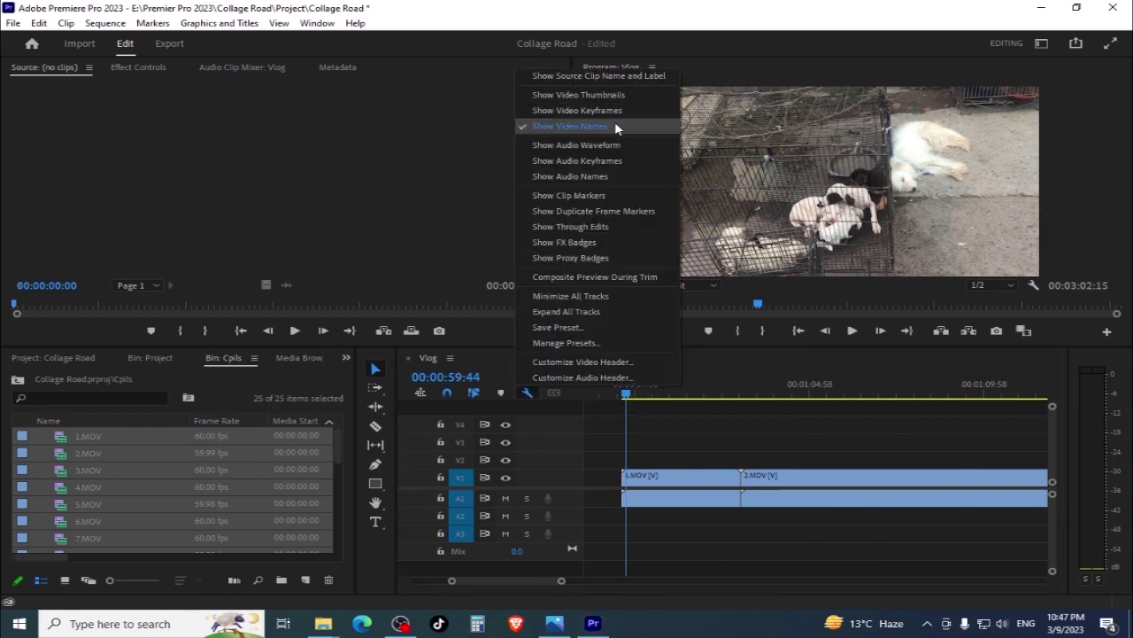
Show audio clip names and turn on video thumbnails, zooming in around 1.MOV
{"action": "left_click", "coordinate": [608, 176]}
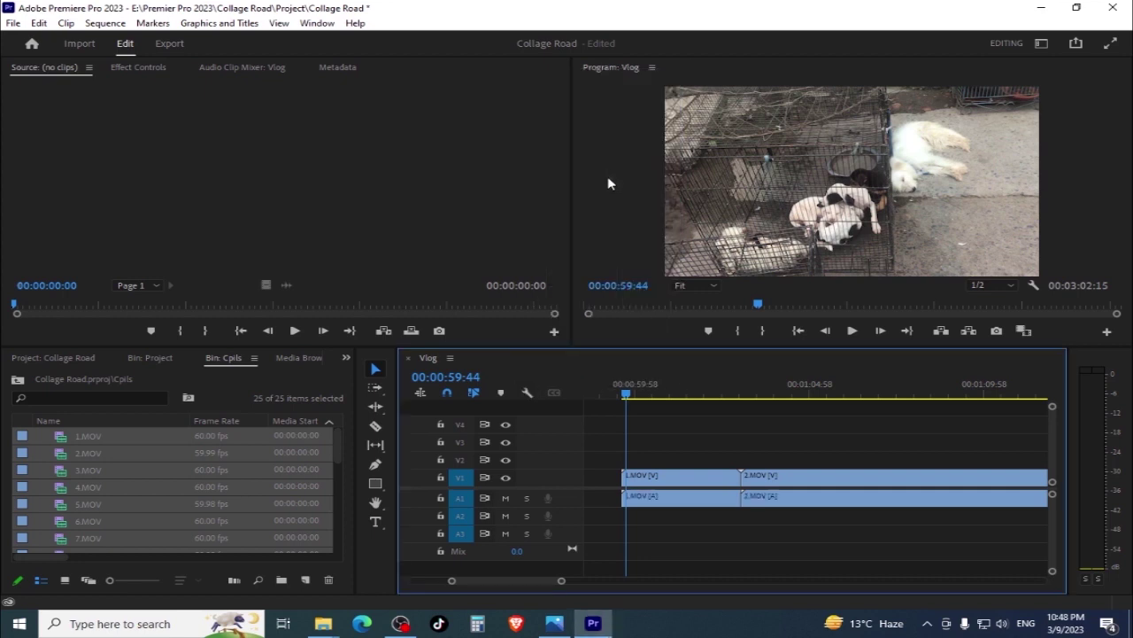
{"action": "left_click_drag", "start_coordinate": [560, 583], "coordinate": [513, 582]}
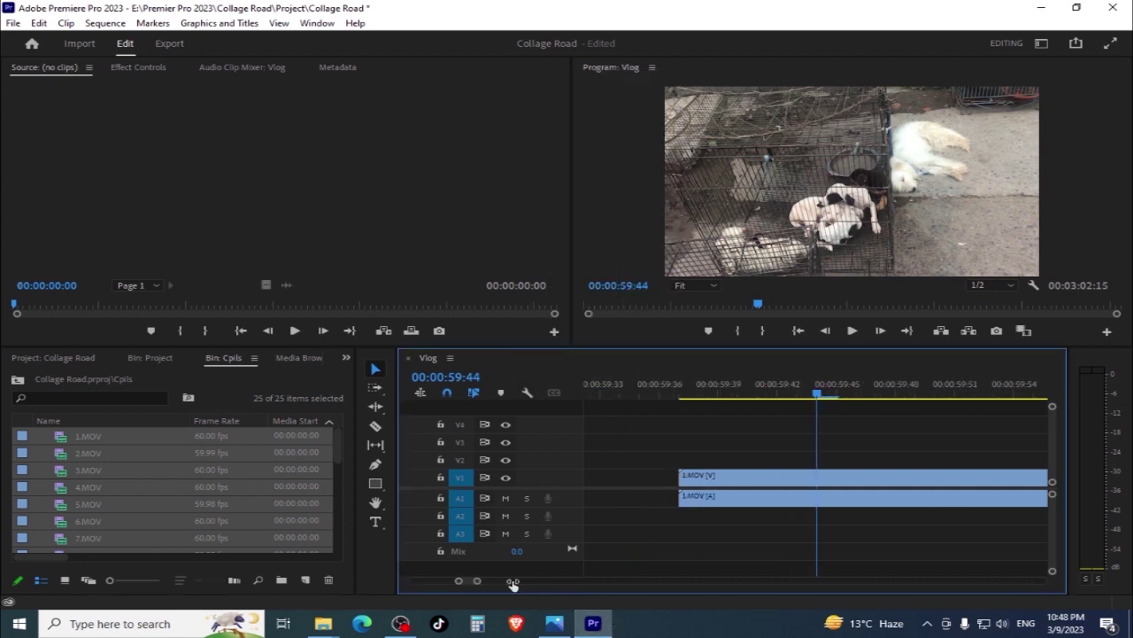
{"action": "left_click", "coordinate": [743, 501]}
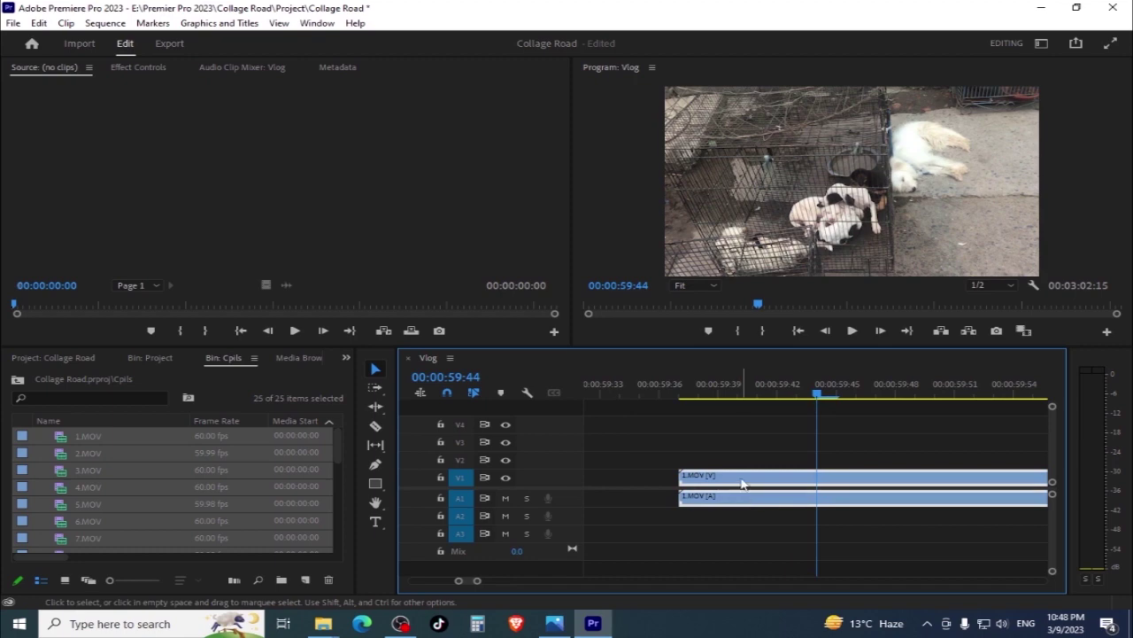
{"action": "left_click", "coordinate": [528, 392]}
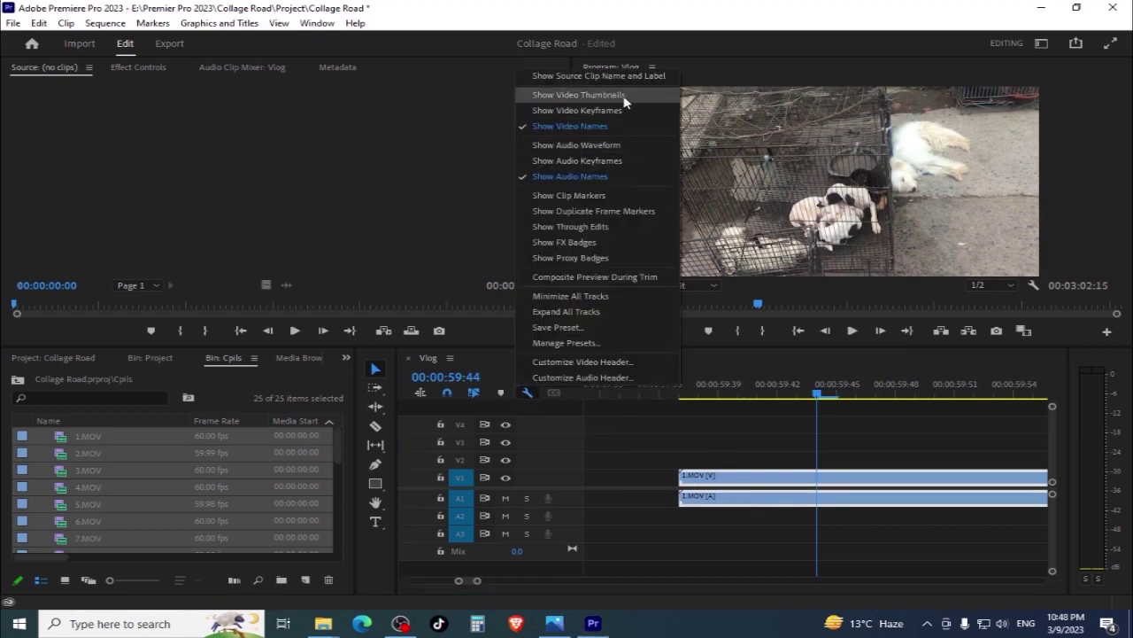
{"action": "left_click", "coordinate": [624, 98]}
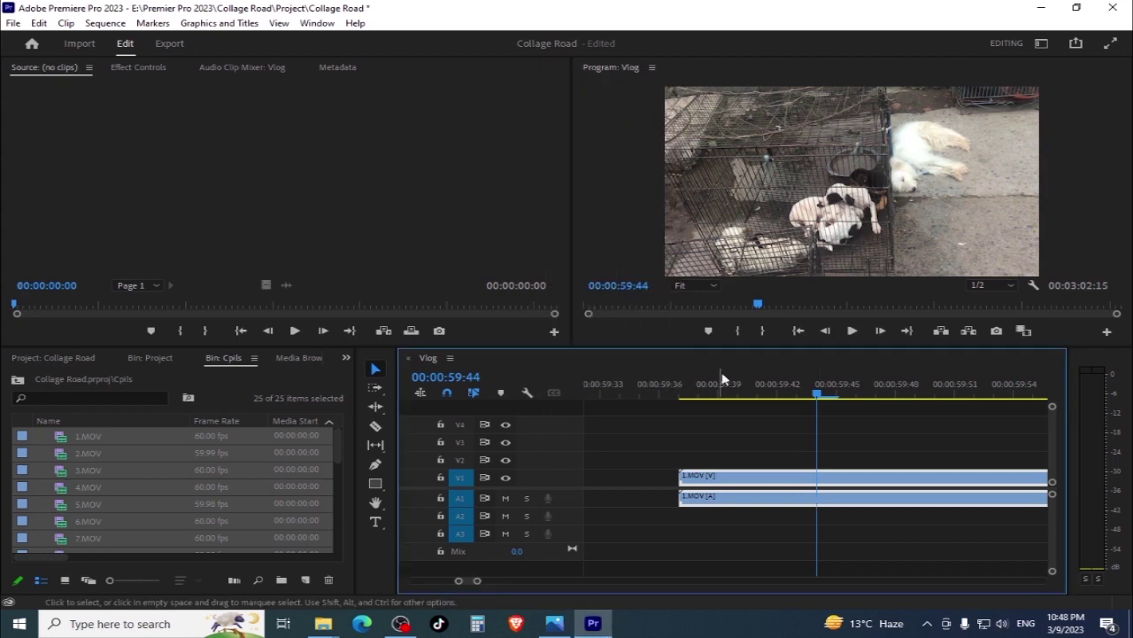
Zoom across the sequence and scrub through the dog footage around 02:27
{"action": "left_click", "coordinate": [620, 388]}
{"action": "key", "text": "Left"}
{"action": "key", "text": "Left"}
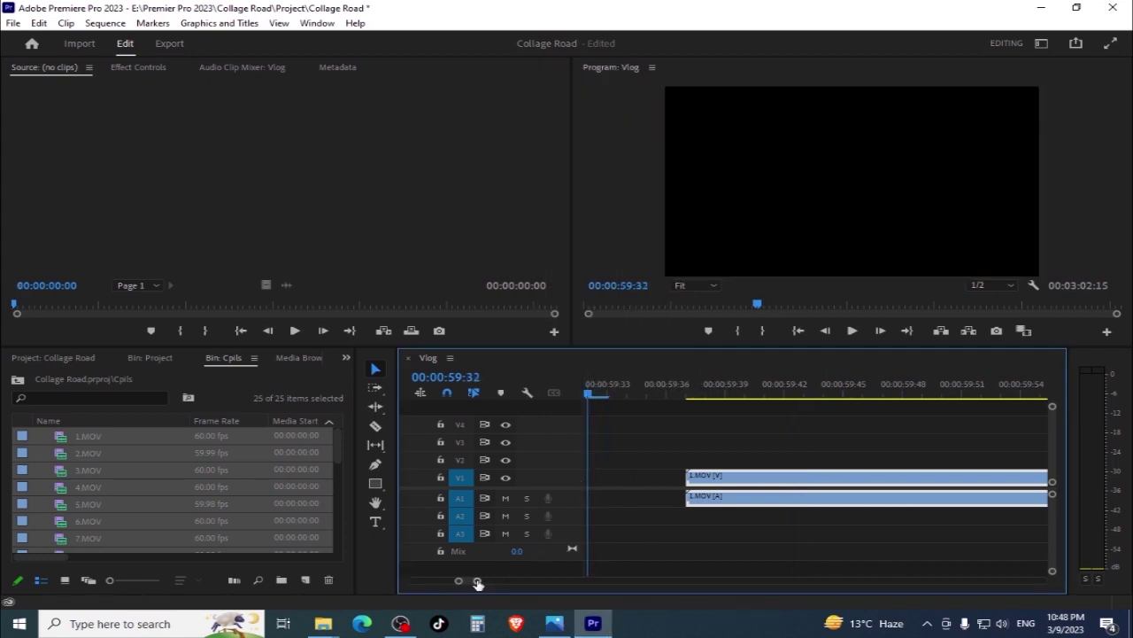
{"action": "left_click_drag", "start_coordinate": [478, 582], "coordinate": [780, 595]}
{"action": "left_click", "coordinate": [778, 396]}
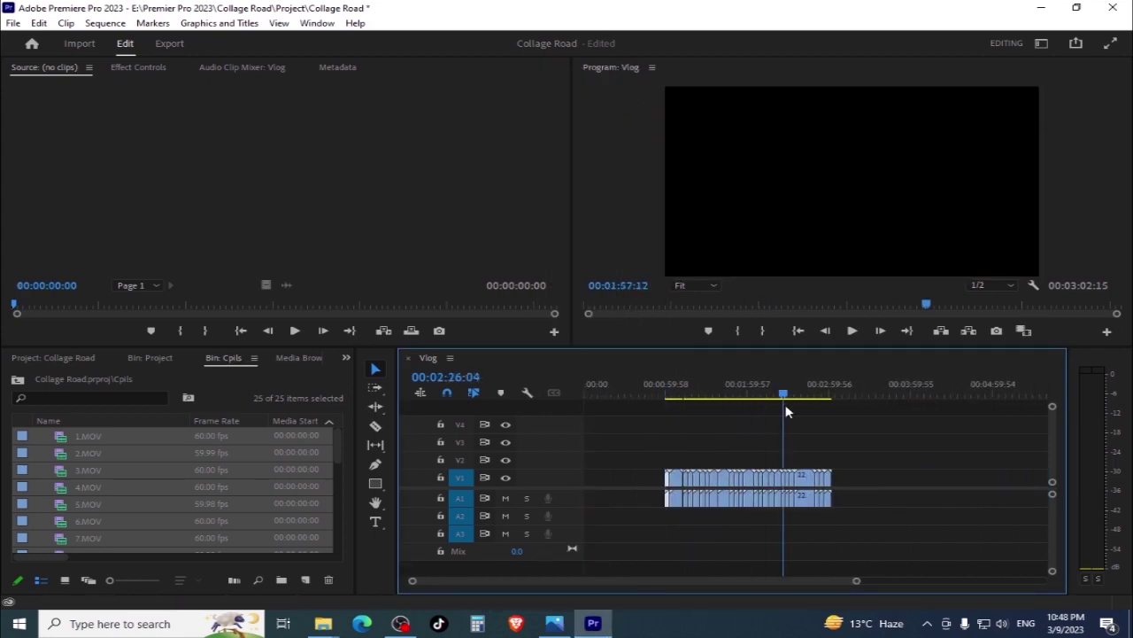
{"action": "left_click_drag", "start_coordinate": [856, 581], "coordinate": [688, 577]}
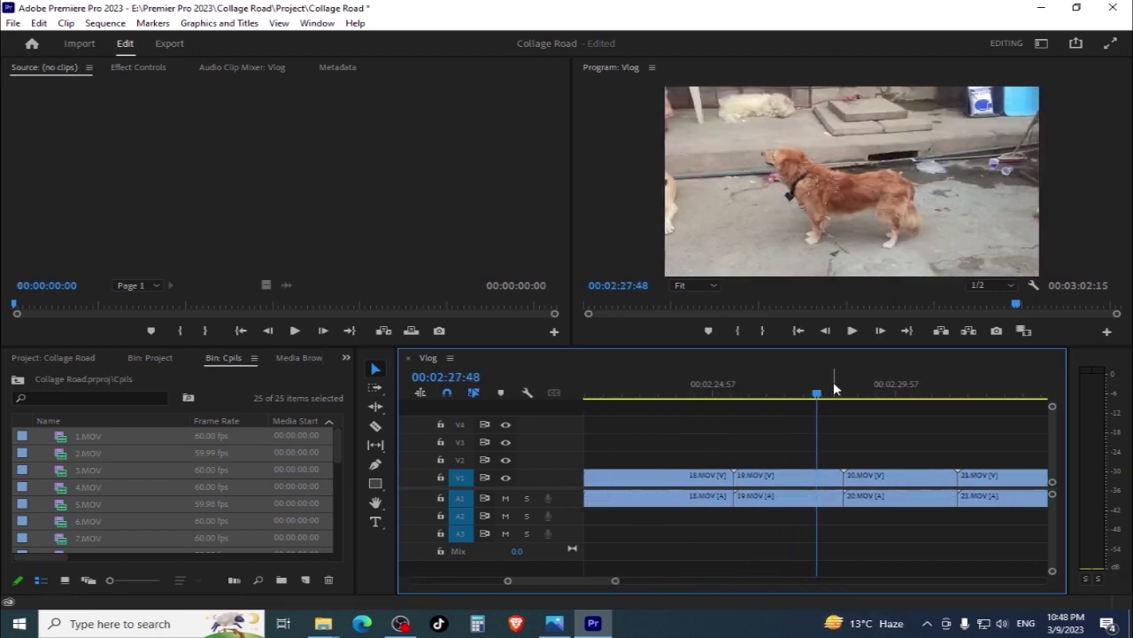
{"action": "left_click", "coordinate": [759, 393]}
{"action": "mouse_move", "coordinate": [761, 393]}
{"action": "left_mouse_down"}
{"action": "mouse_move", "coordinate": [858, 433]}
{"action": "mouse_move", "coordinate": [656, 437]}
{"action": "left_mouse_up"}
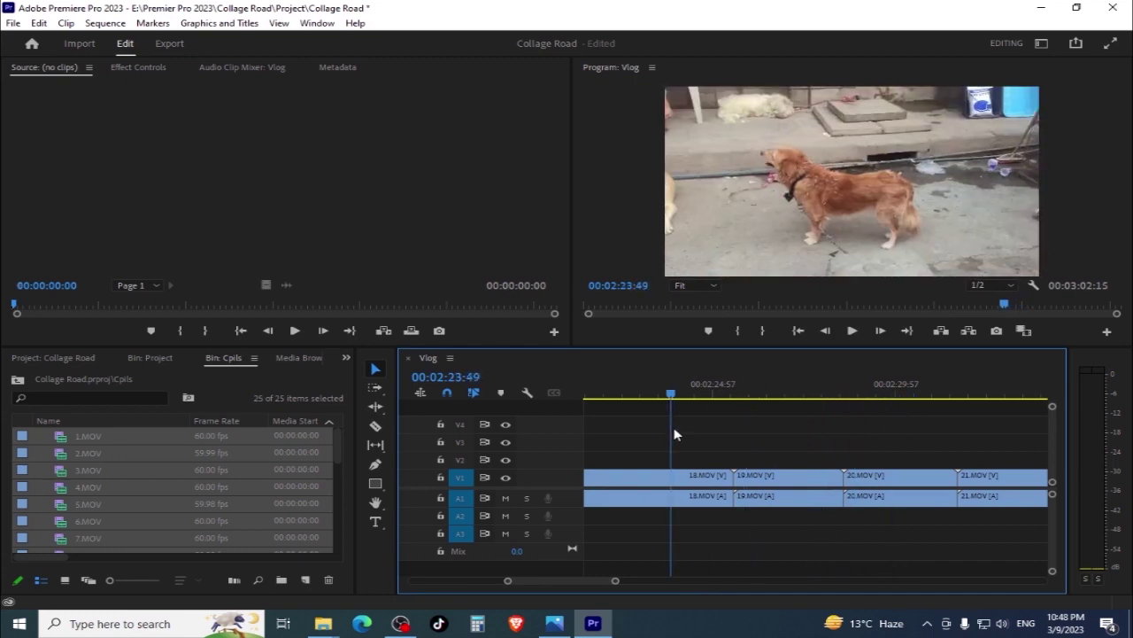
Turn video thumbnails off again and enlarge the V1 track height
{"action": "left_click", "coordinate": [664, 482]}
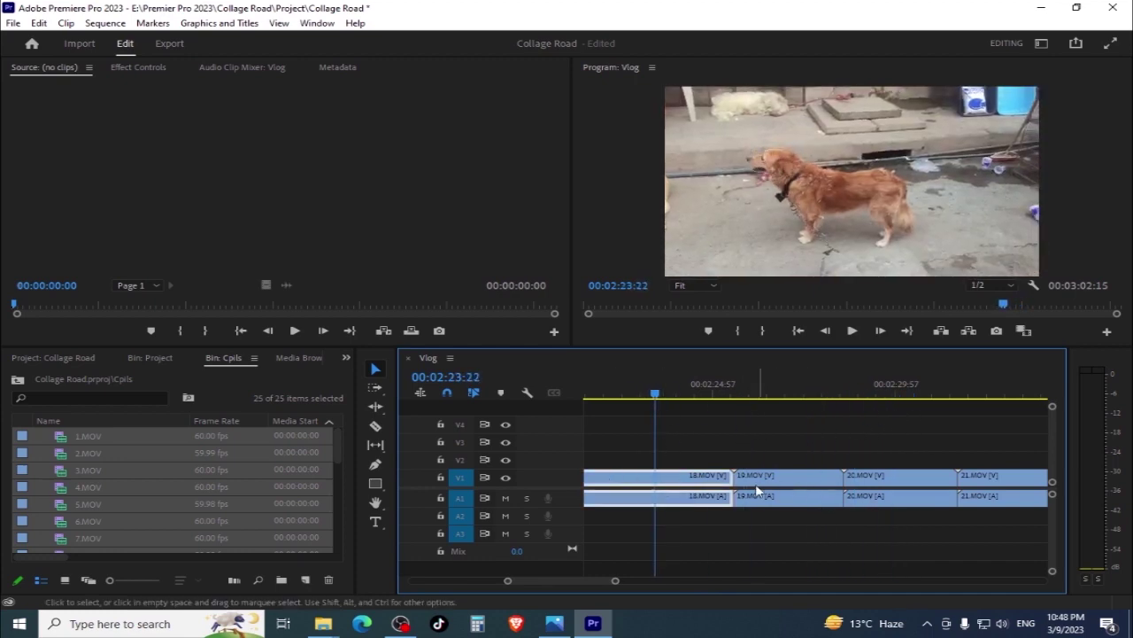
{"action": "left_click", "coordinate": [528, 392]}
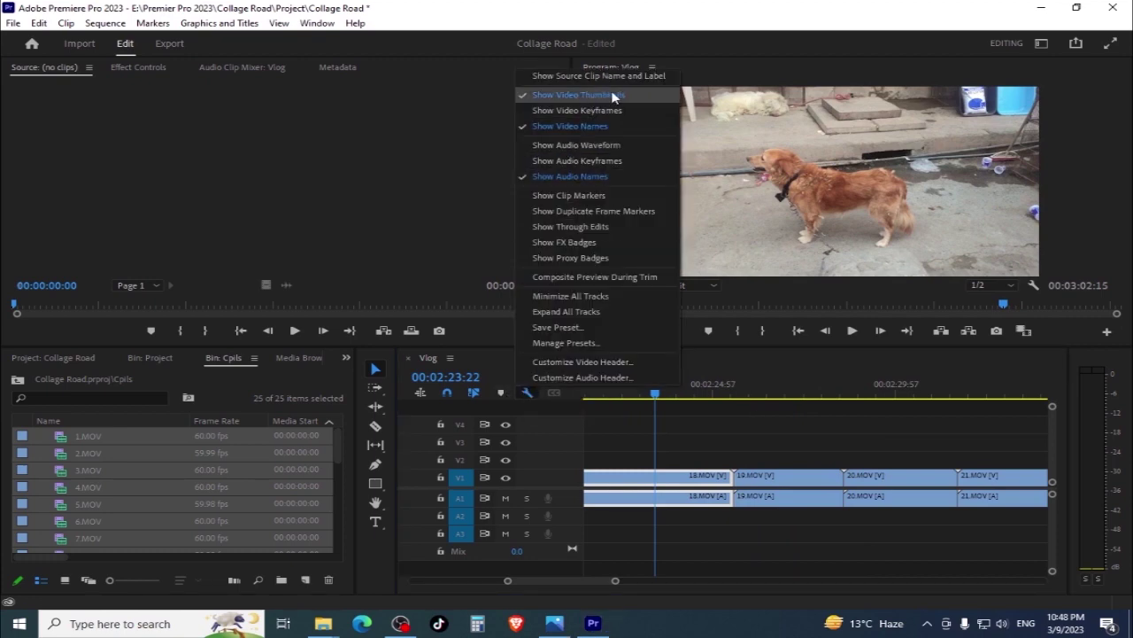
{"action": "left_click", "coordinate": [636, 94]}
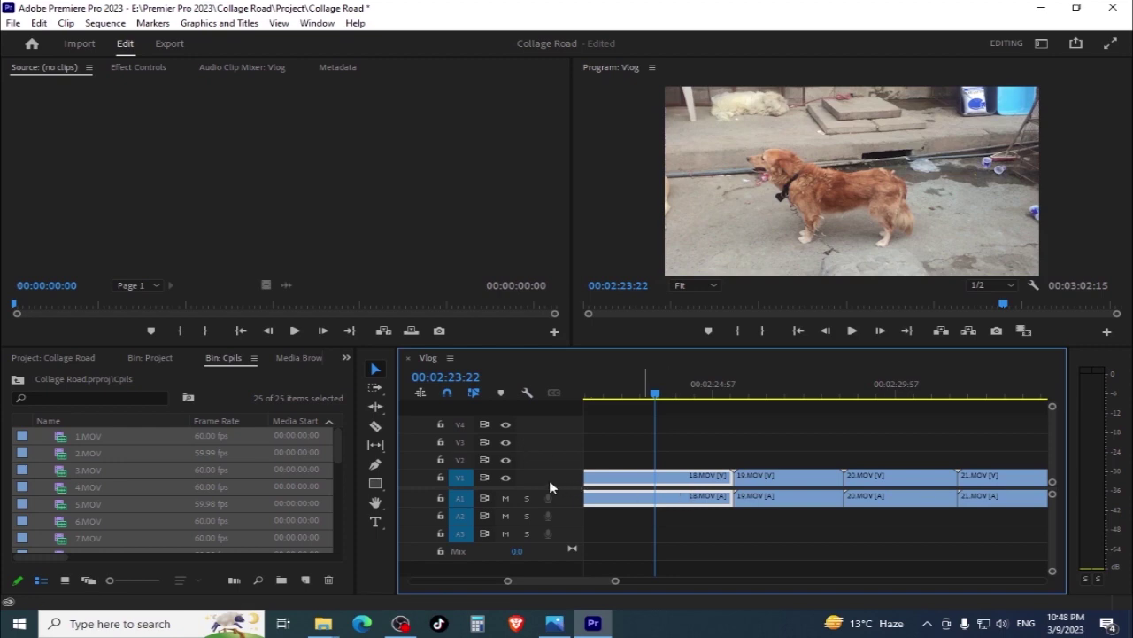
{"action": "scroll", "coordinate": [548, 482], "scroll_direction": "up", "scroll_amount": 1}
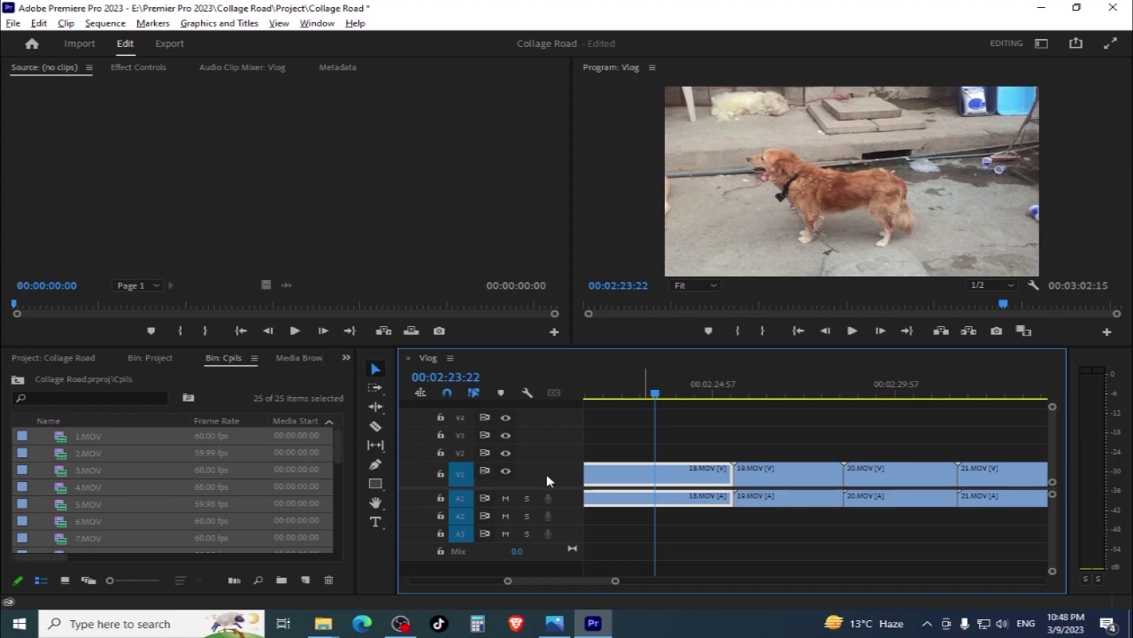
{"action": "key", "text": "alt"}
Expand the V1 video track by scrolling over and double-clicking its header
{"action": "scroll", "coordinate": [645, 485], "scroll_direction": "down", "scroll_amount": 3}
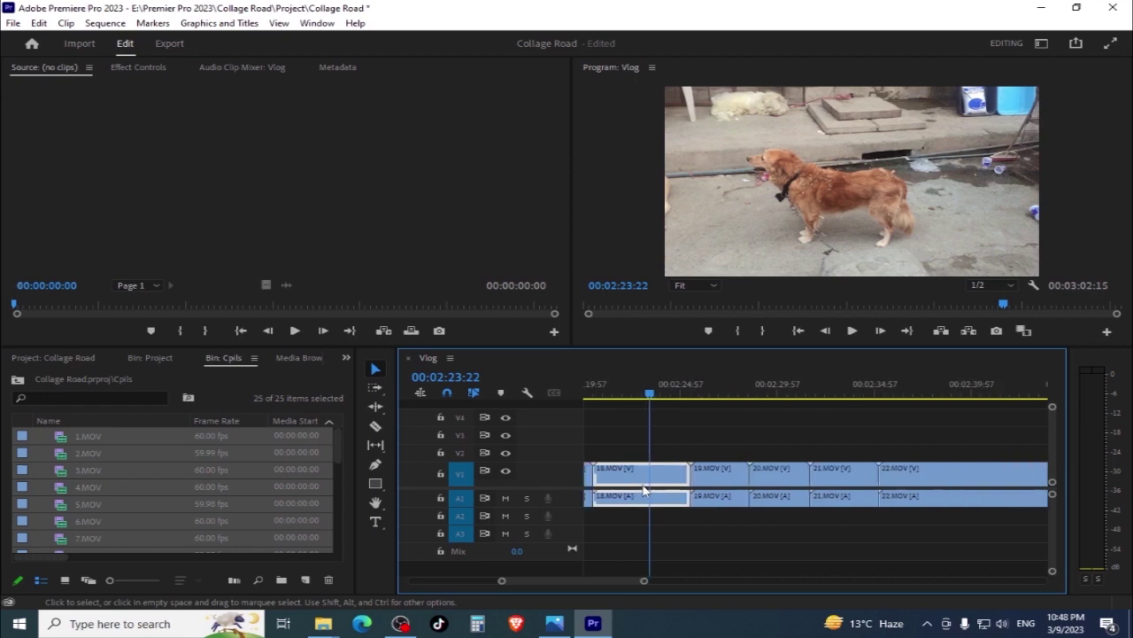
{"action": "scroll", "coordinate": [644, 489], "scroll_direction": "up", "scroll_amount": 1}
{"action": "scroll", "coordinate": [644, 491], "scroll_direction": "up", "scroll_amount": 1}
{"action": "scroll", "coordinate": [642, 494], "scroll_direction": "up", "scroll_amount": 1}
{"action": "scroll", "coordinate": [641, 496], "scroll_direction": "up", "scroll_amount": 1}
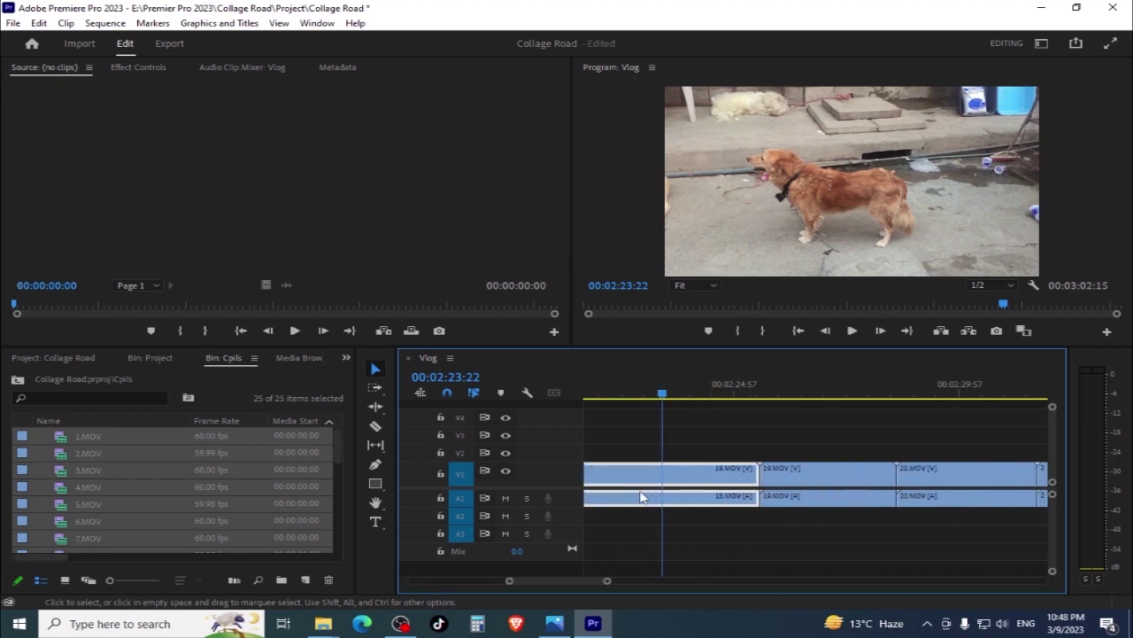
{"action": "scroll", "coordinate": [641, 497], "scroll_direction": "up", "scroll_amount": 1}
{"action": "scroll", "coordinate": [641, 496], "scroll_direction": "up", "scroll_amount": 2}
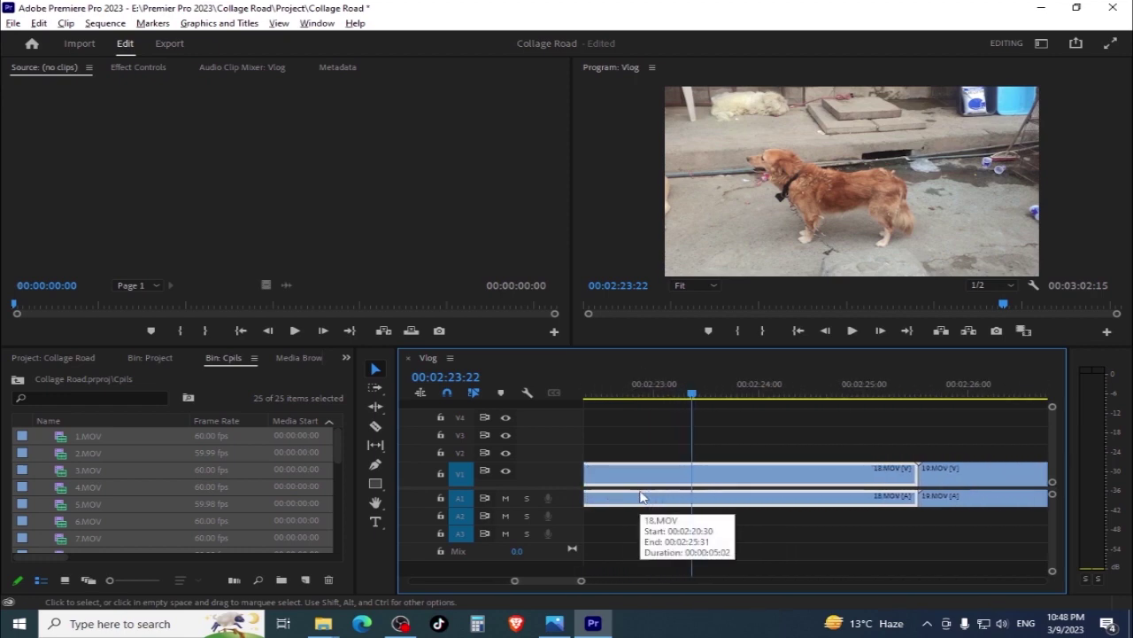
{"action": "scroll", "coordinate": [641, 497], "scroll_direction": "up", "scroll_amount": 1}
{"action": "scroll", "coordinate": [641, 497], "scroll_direction": "up", "scroll_amount": 1}
{"action": "scroll", "coordinate": [641, 497], "scroll_direction": "up", "scroll_amount": 1}
{"action": "scroll", "coordinate": [641, 496], "scroll_direction": "up", "scroll_amount": 1}
{"action": "scroll", "coordinate": [641, 497], "scroll_direction": "up", "scroll_amount": 1}
{"action": "scroll", "coordinate": [641, 497], "scroll_direction": "up", "scroll_amount": 1}
{"action": "scroll", "coordinate": [641, 497], "scroll_direction": "up", "scroll_amount": 1}
{"action": "scroll", "coordinate": [642, 496], "scroll_direction": "down", "scroll_amount": 3}
{"action": "scroll", "coordinate": [641, 497], "scroll_direction": "down", "scroll_amount": 1}
{"action": "scroll", "coordinate": [641, 497], "scroll_direction": "down", "scroll_amount": 2}
{"action": "scroll", "coordinate": [641, 497], "scroll_direction": "down", "scroll_amount": 2}
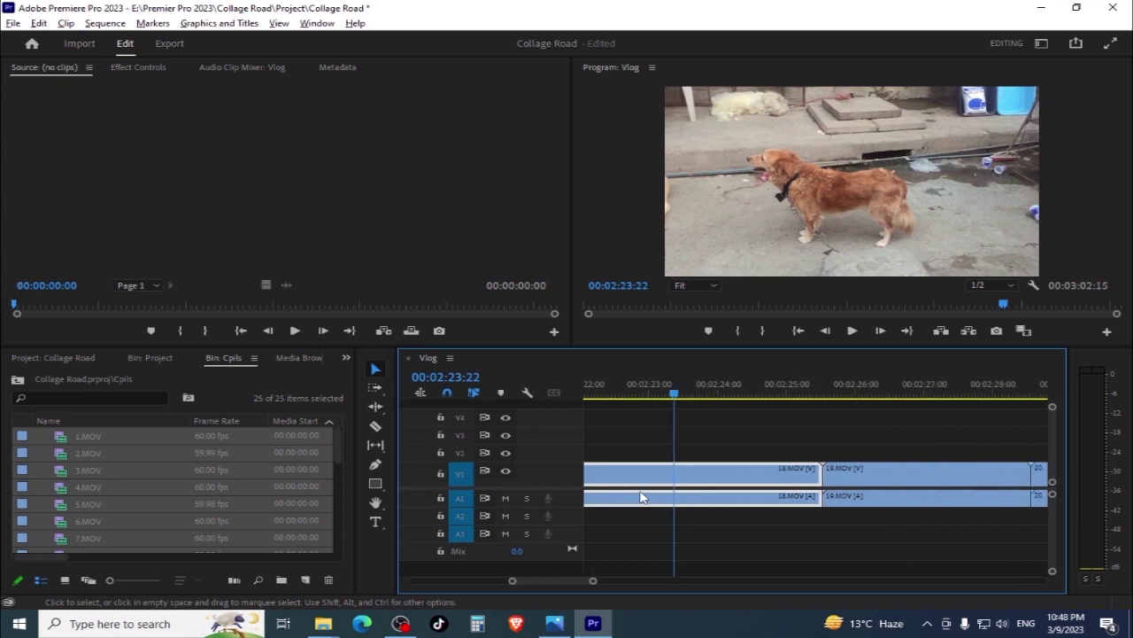
{"action": "scroll", "coordinate": [641, 496], "scroll_direction": "down", "scroll_amount": 2}
{"action": "scroll", "coordinate": [641, 496], "scroll_direction": "down", "scroll_amount": 2}
{"action": "scroll", "coordinate": [641, 496], "scroll_direction": "down", "scroll_amount": 1}
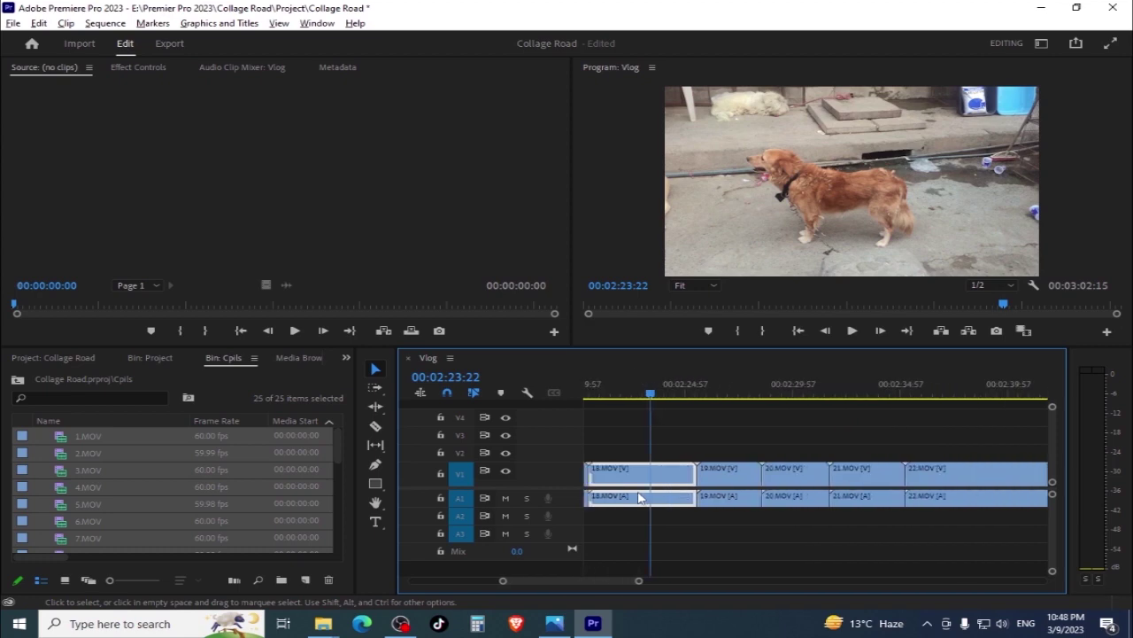
{"action": "double_click", "coordinate": [546, 473]}
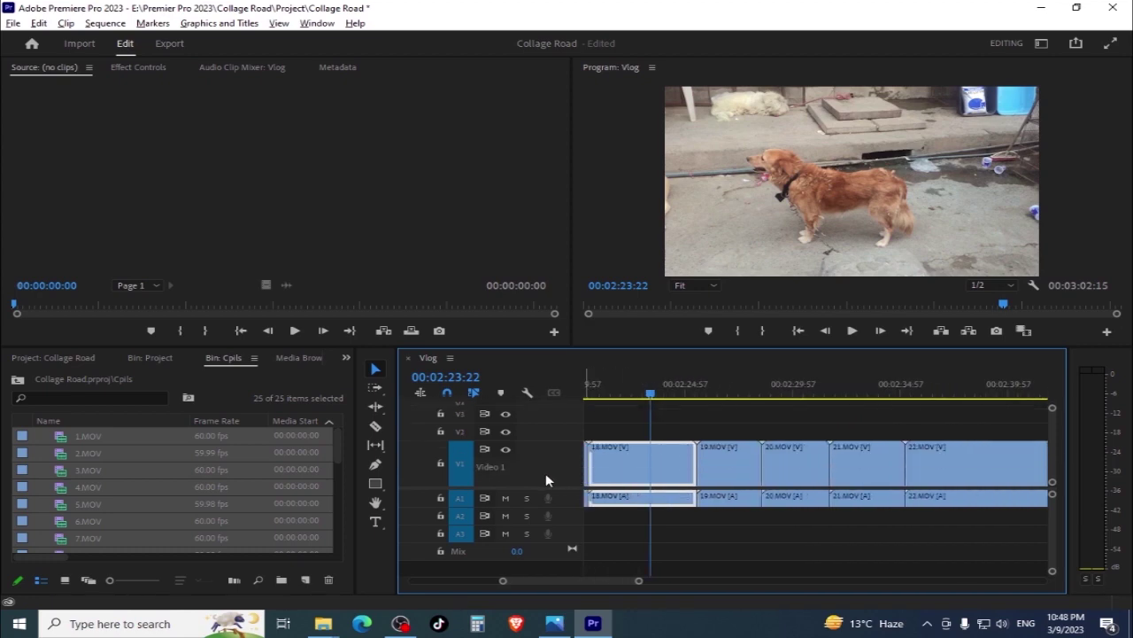
Alt+scroll over the A1 header to make the Audio 1 track much taller
{"action": "scroll", "coordinate": [545, 473], "scroll_direction": "up", "scroll_amount": 1}
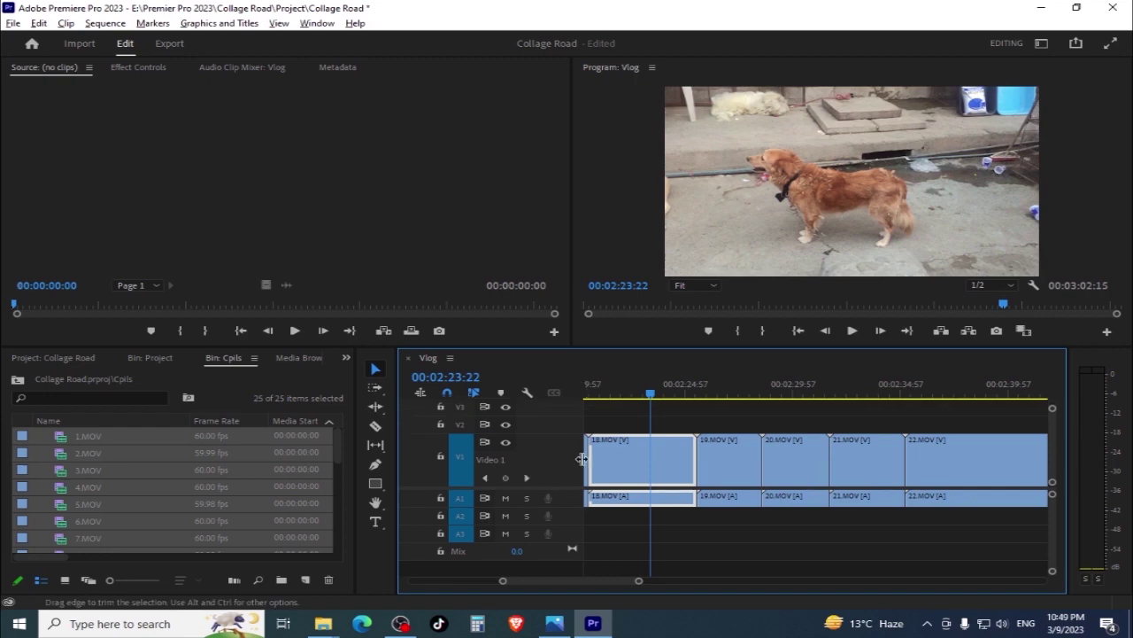
{"action": "scroll", "coordinate": [553, 455], "scroll_direction": "down", "scroll_amount": 1}
{"action": "scroll", "coordinate": [545, 465], "scroll_direction": "down", "scroll_amount": 1}
{"action": "scroll", "coordinate": [544, 465], "scroll_direction": "up", "scroll_amount": 1}
{"action": "scroll", "coordinate": [545, 466], "scroll_direction": "up", "scroll_amount": 1}
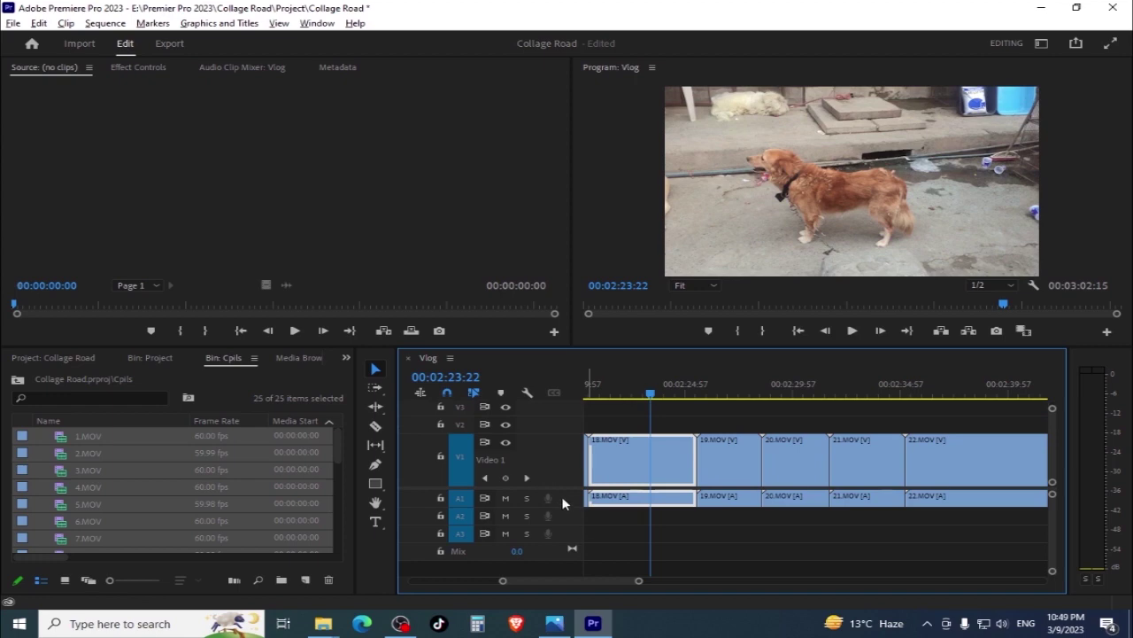
{"action": "scroll", "coordinate": [562, 501], "scroll_direction": "up", "scroll_amount": 2, "text": "alt"}
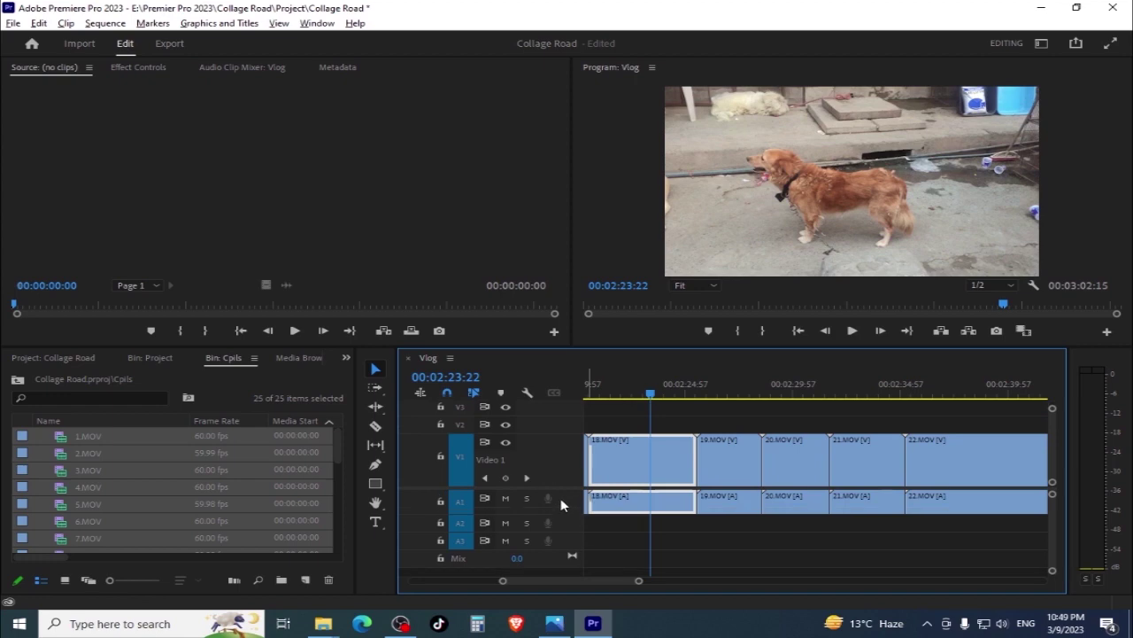
{"action": "scroll", "coordinate": [560, 497], "scroll_direction": "up", "scroll_amount": 1, "text": "alt"}
{"action": "scroll", "coordinate": [559, 499], "scroll_direction": "up", "scroll_amount": 1, "text": "alt"}
{"action": "mouse_move", "coordinate": [687, 401]}
{"action": "left_mouse_down"}
{"action": "mouse_move", "coordinate": [410, 395]}
{"action": "mouse_move", "coordinate": [902, 487]}
{"action": "mouse_move", "coordinate": [630, 480]}
{"action": "mouse_move", "coordinate": [549, 467]}
{"action": "mouse_move", "coordinate": [1047, 470]}
{"action": "mouse_move", "coordinate": [880, 498]}
{"action": "left_mouse_up"}
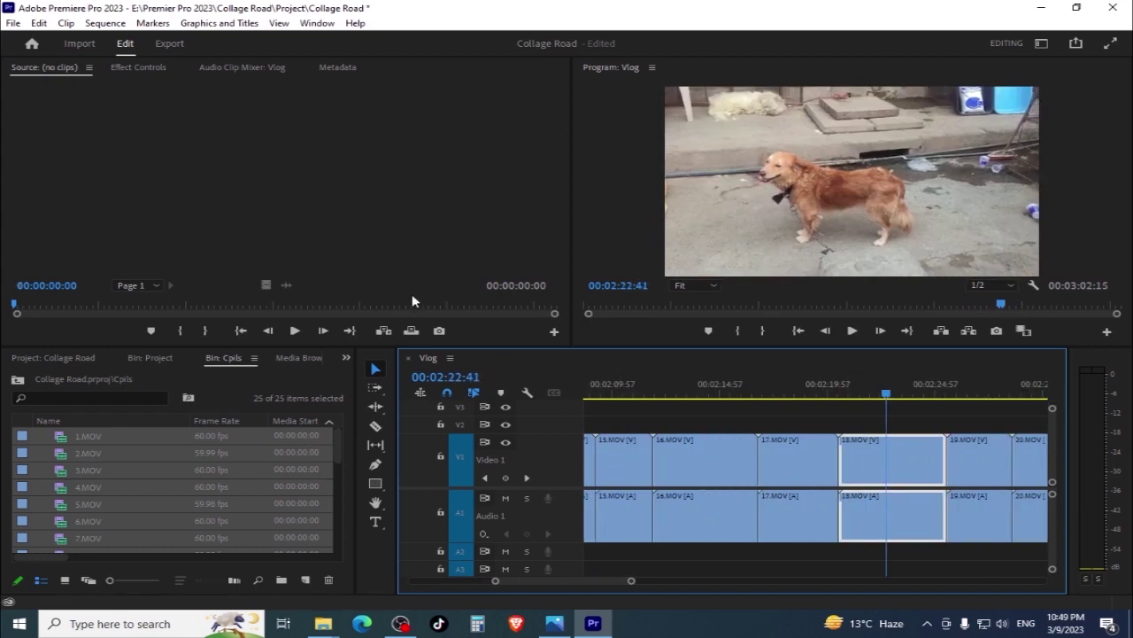
Turn video clip thumbnails back on in the timeline display settings
{"action": "left_click", "coordinate": [528, 392]}
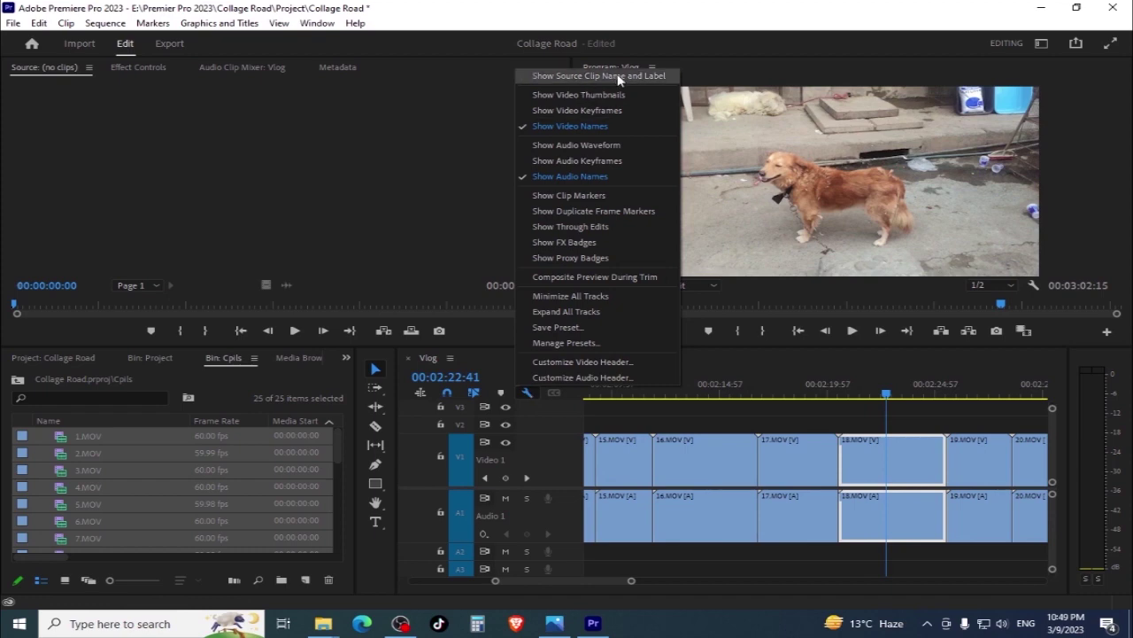
{"action": "left_click", "coordinate": [634, 95]}
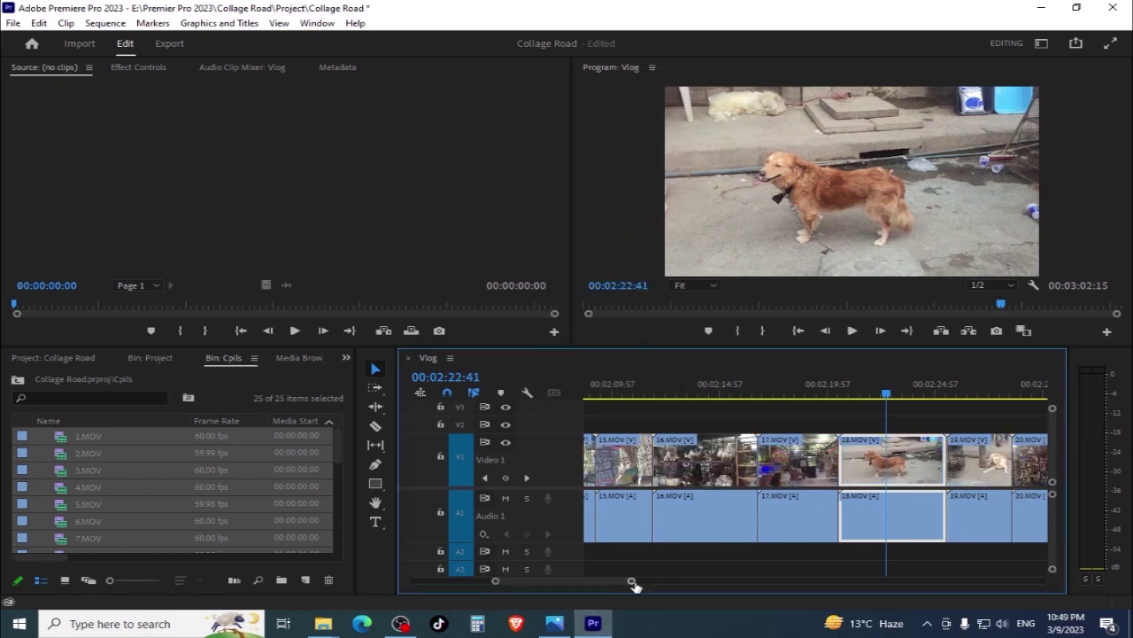
{"action": "mouse_move", "coordinate": [632, 585]}
{"action": "left_mouse_down"}
{"action": "mouse_move", "coordinate": [684, 581]}
{"action": "mouse_move", "coordinate": [608, 597]}
{"action": "left_mouse_up"}
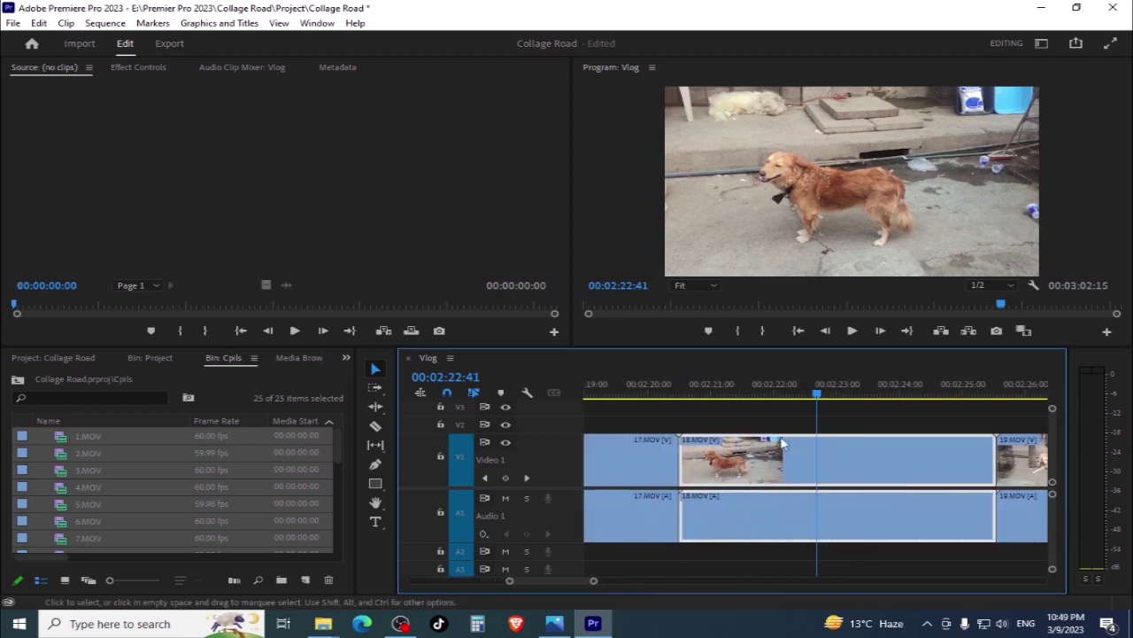
Scrub the playhead through the dog clips into the chicken-shop clip
{"action": "left_click_drag", "start_coordinate": [802, 390], "coordinate": [846, 469]}
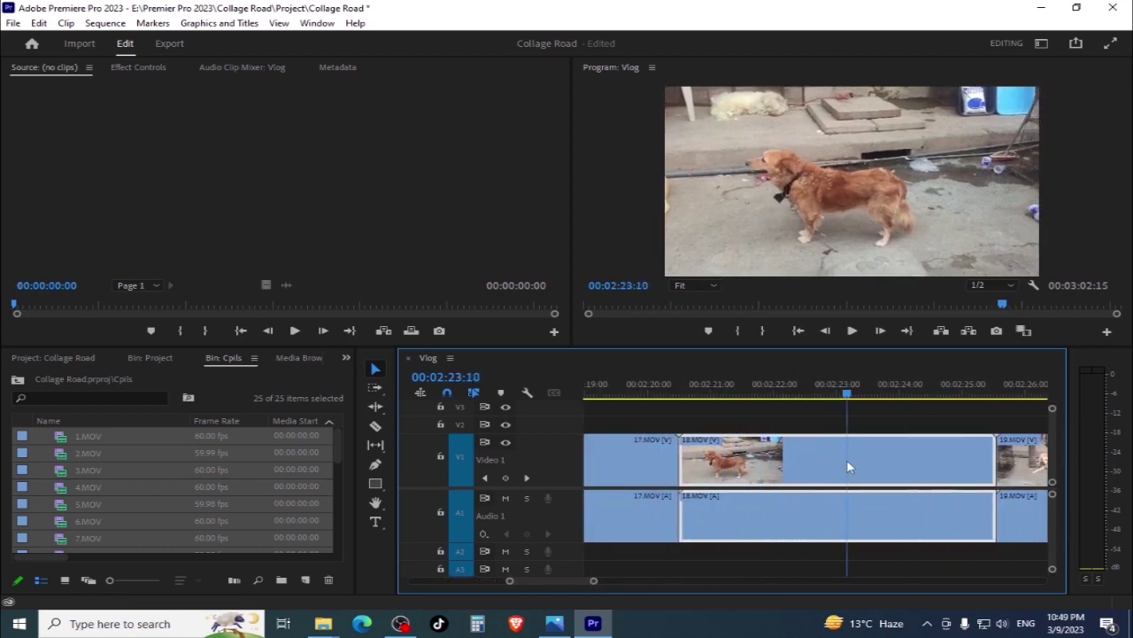
{"action": "mouse_move", "coordinate": [846, 470]}
{"action": "left_mouse_down"}
{"action": "mouse_move", "coordinate": [767, 479]}
{"action": "mouse_move", "coordinate": [1058, 482]}
{"action": "left_mouse_up"}
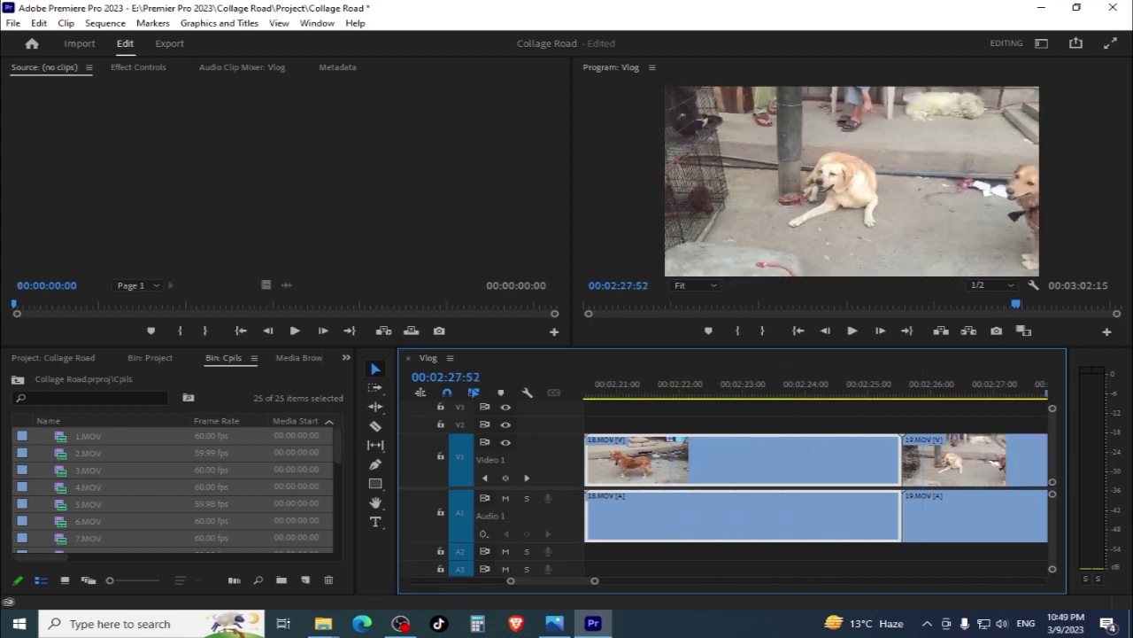
{"action": "left_click_drag", "start_coordinate": [1059, 482], "coordinate": [1027, 478]}
{"action": "left_click", "coordinate": [992, 471]}
{"action": "left_click_drag", "start_coordinate": [1027, 392], "coordinate": [1049, 394]}
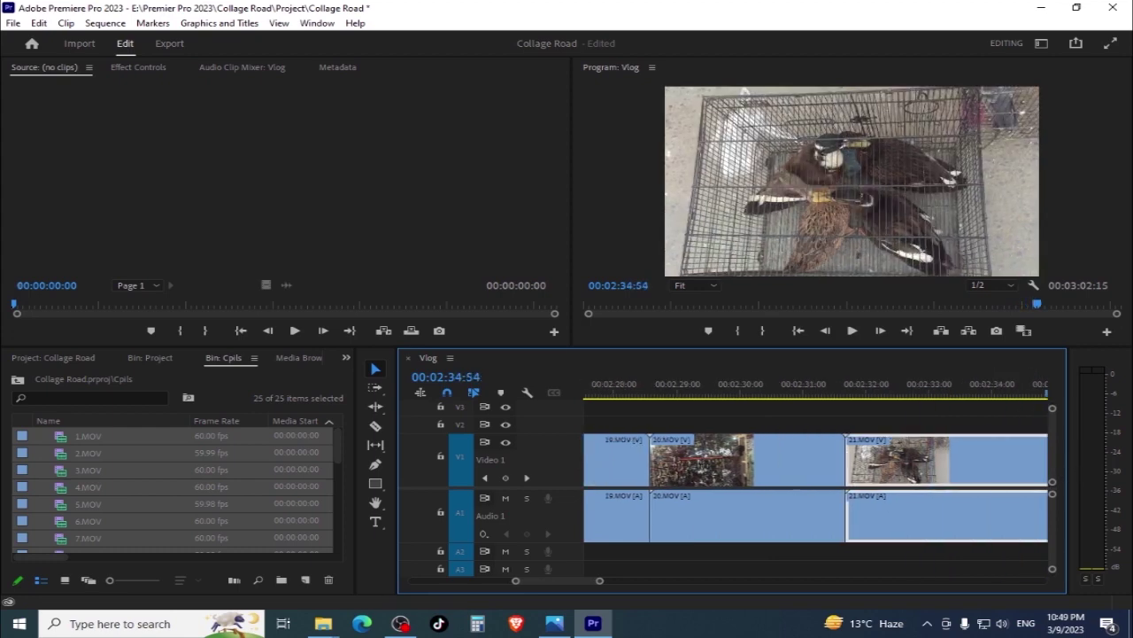
{"action": "left_click_drag", "start_coordinate": [1049, 394], "coordinate": [796, 394]}
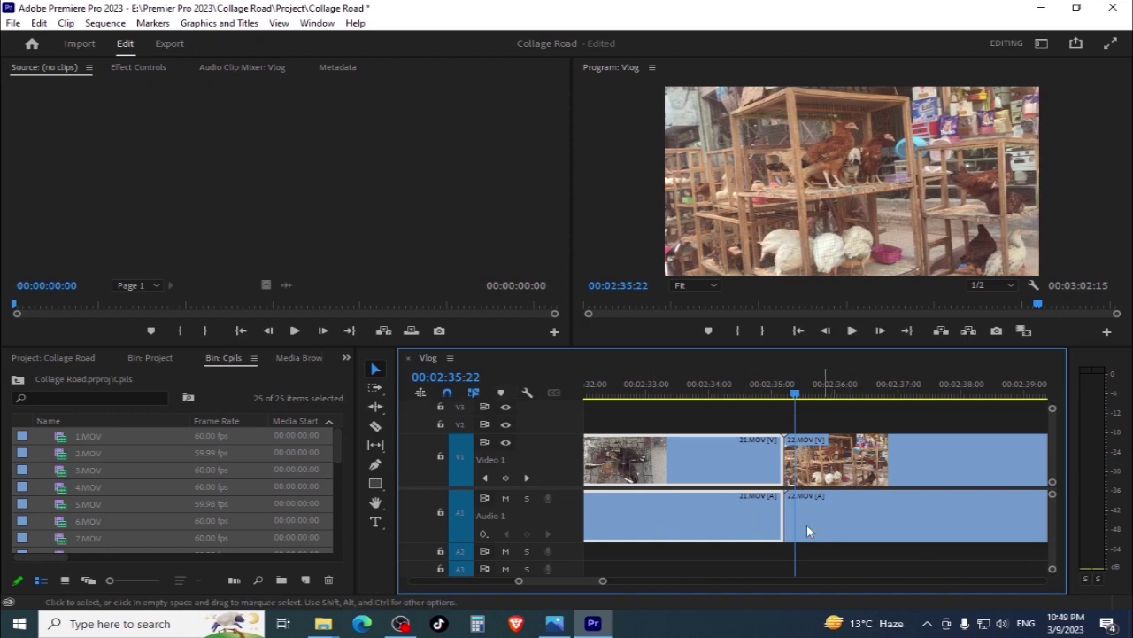
{"action": "left_click", "coordinate": [526, 395]}
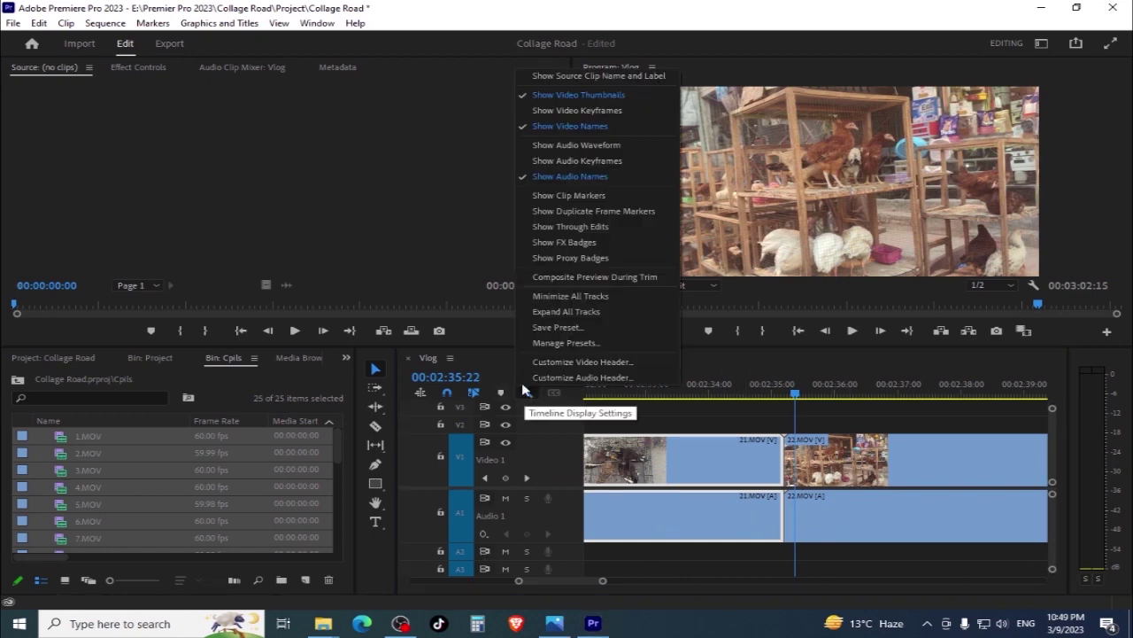
Show audio waveforms and play the sequence from just inside 22.MOV
{"action": "left_click", "coordinate": [628, 145]}
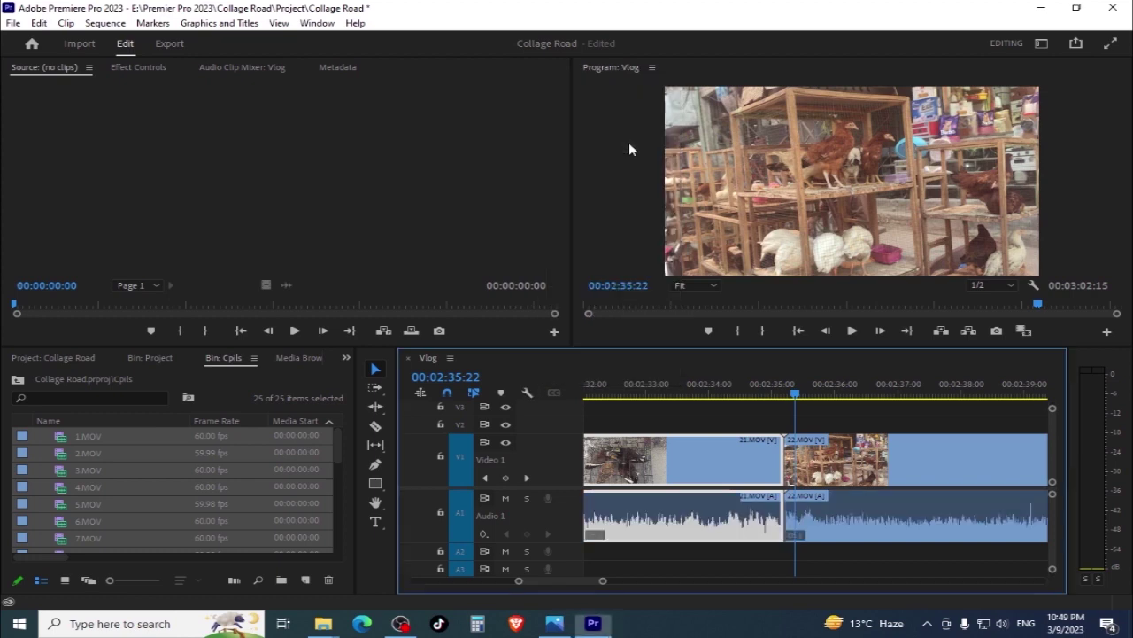
{"action": "left_click", "coordinate": [820, 391]}
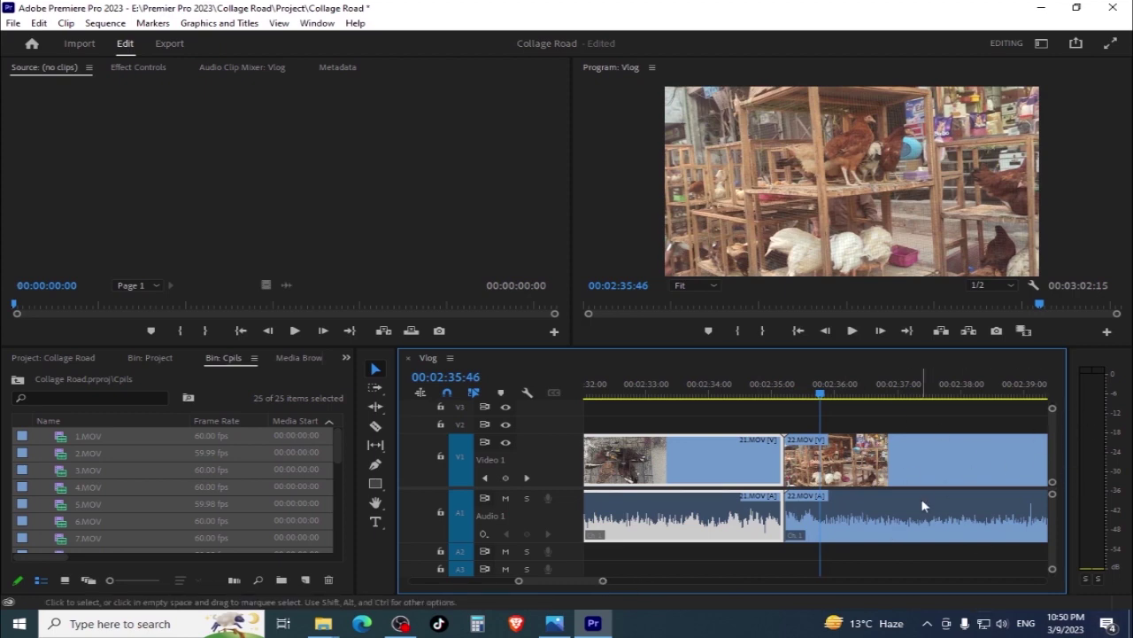
{"action": "key", "text": "space"}
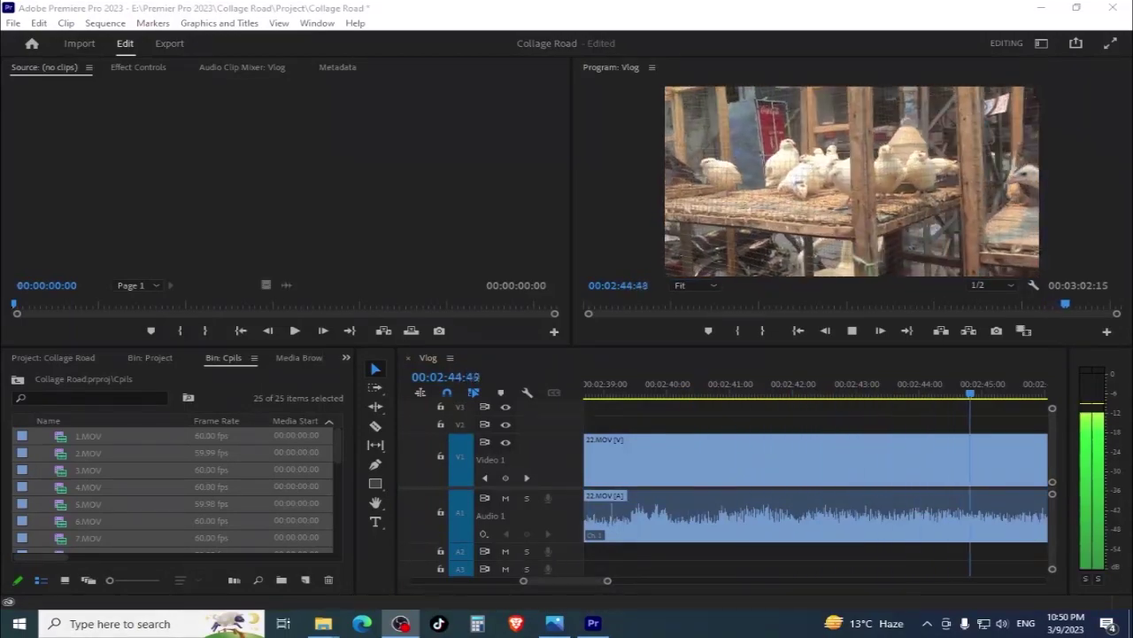
Play the end of 22.MOV, then the pigeon footage from about 02:46:55
{"action": "left_click", "coordinate": [833, 387]}
{"action": "key", "text": "space"}
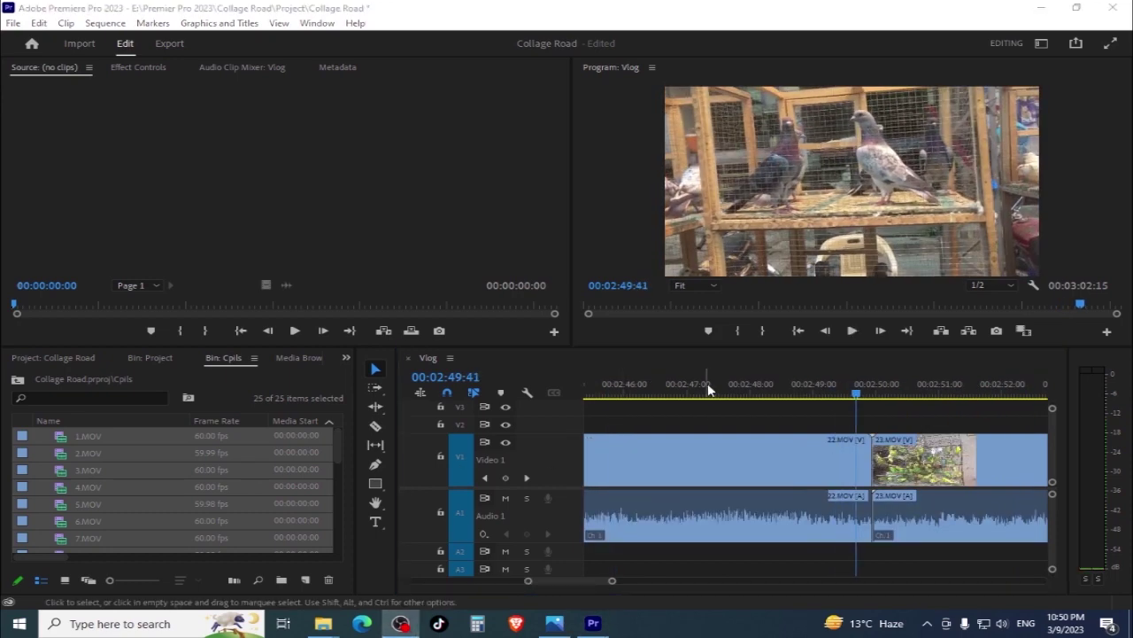
{"action": "key", "text": "space"}
{"action": "left_click", "coordinate": [682, 387]}
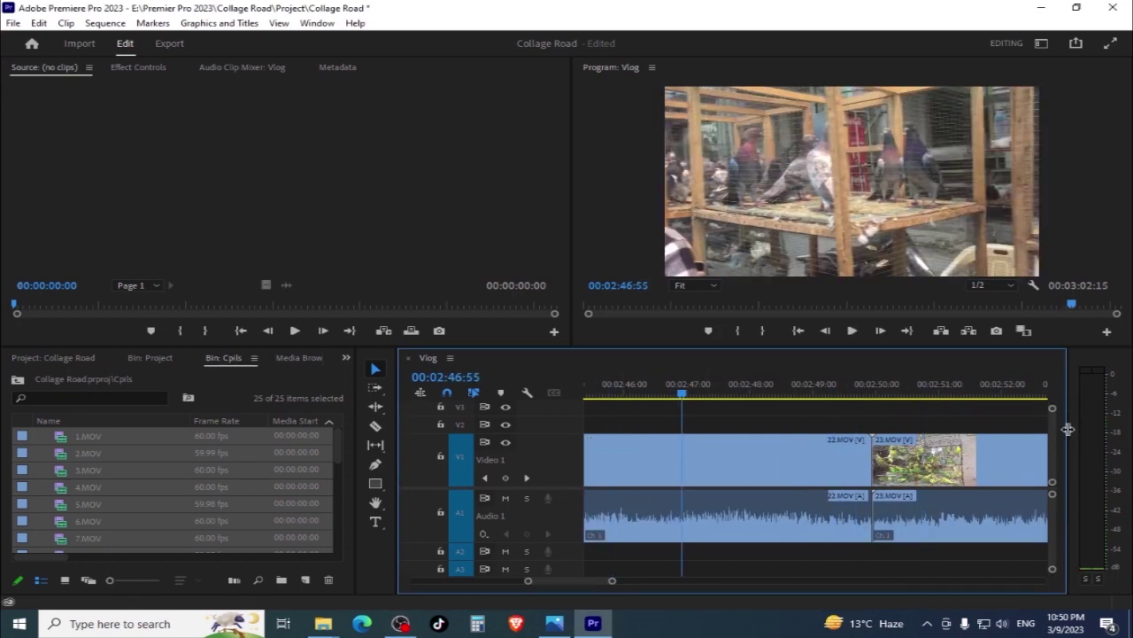
{"action": "key", "text": "space"}
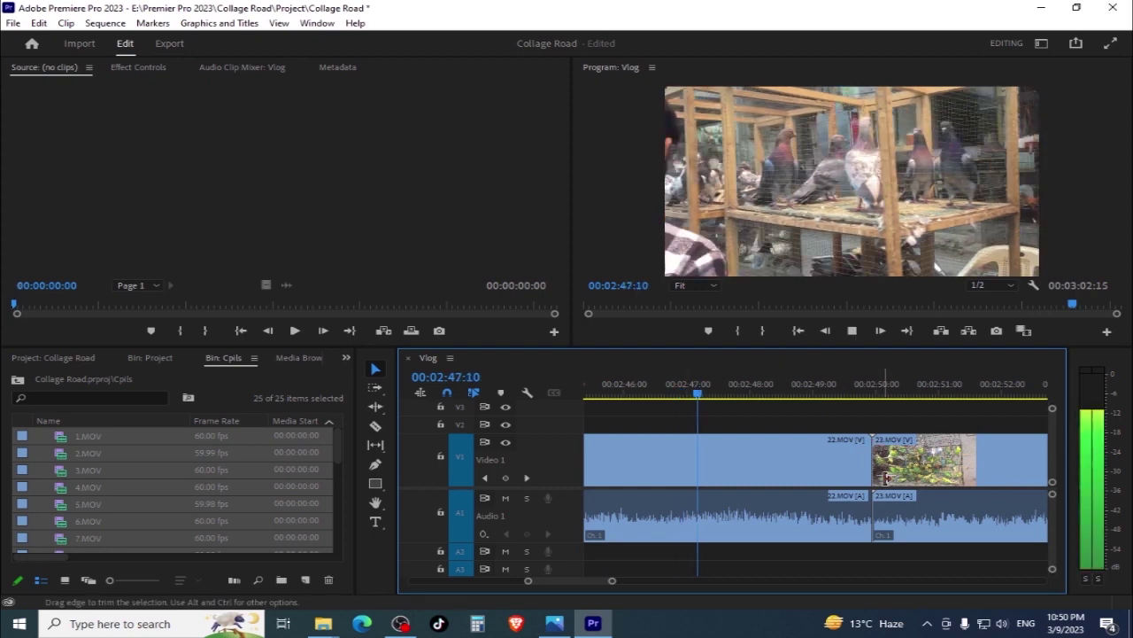
{"action": "key", "text": "space"}
{"action": "key", "text": "space"}
{"action": "key", "text": "space"}
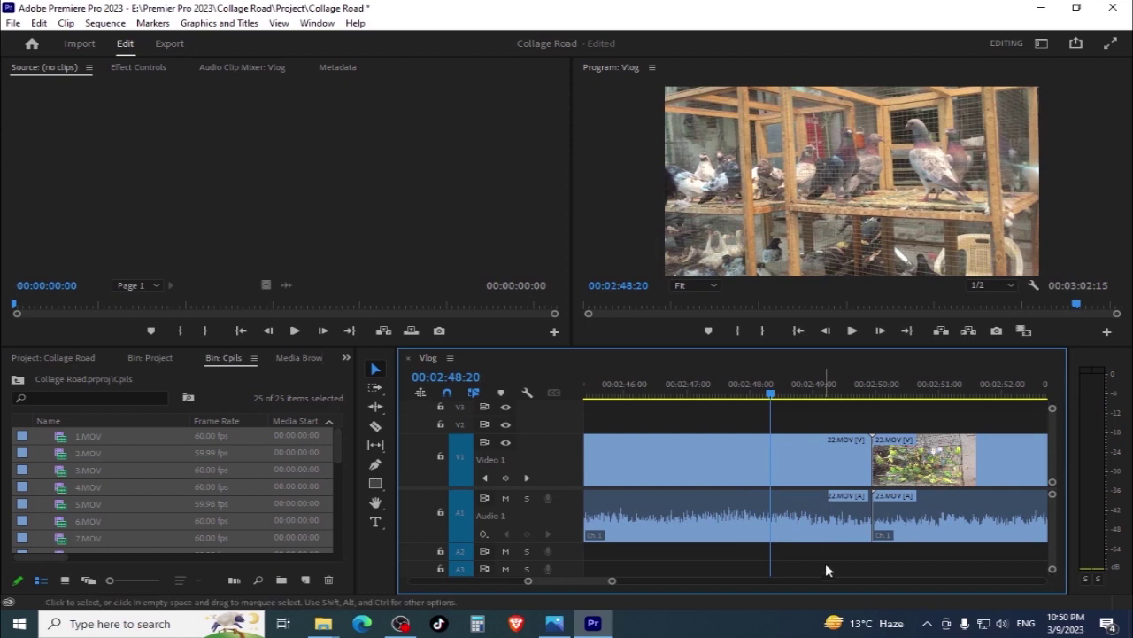
Turn on both Show Video Keyframes and Show Audio Keyframes in the display settings
{"action": "left_click", "coordinate": [528, 392]}
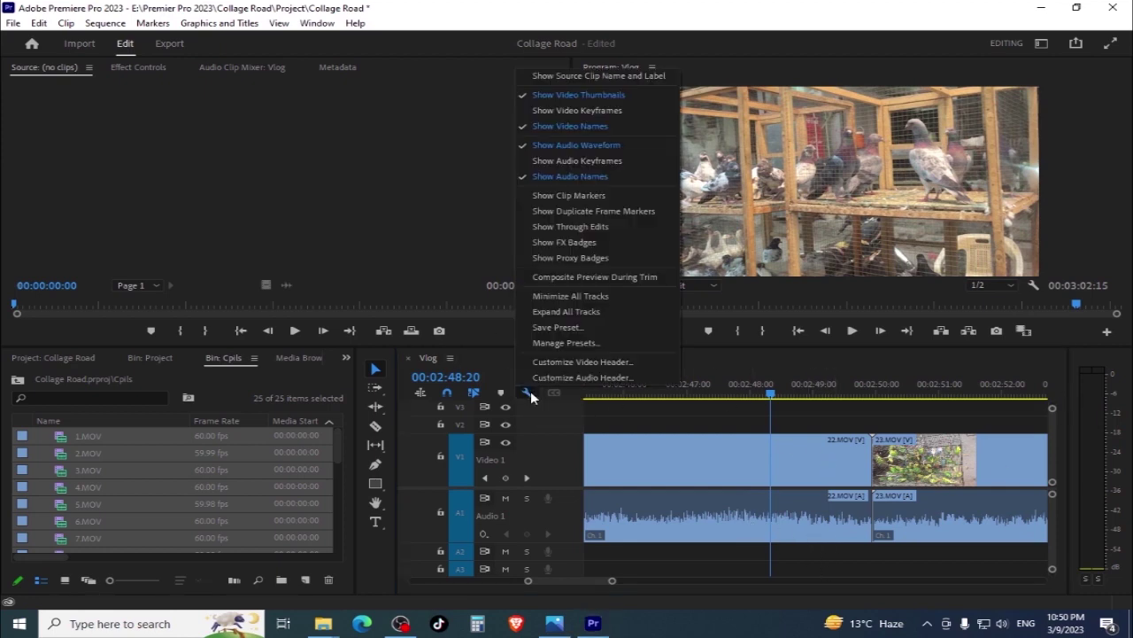
{"action": "left_click", "coordinate": [643, 112]}
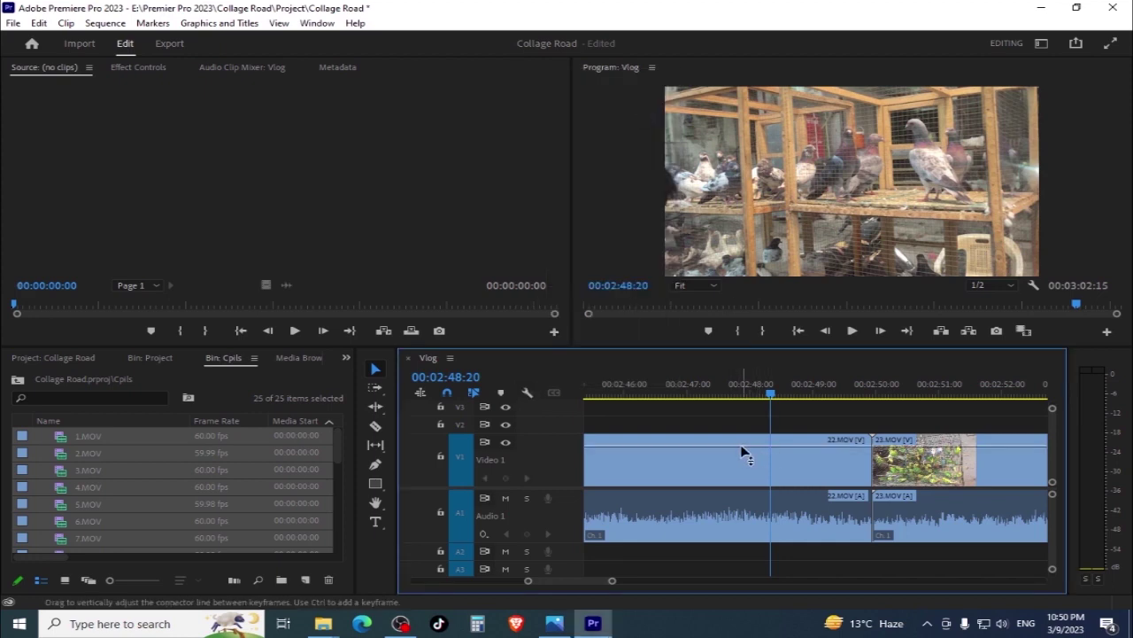
{"action": "left_click", "coordinate": [529, 392]}
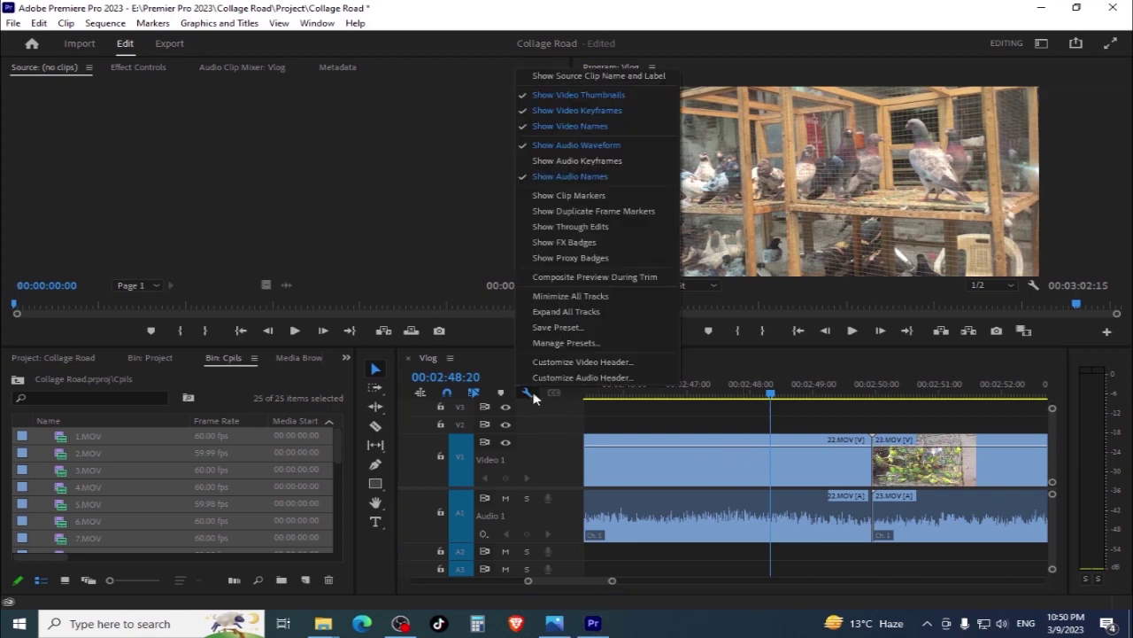
{"action": "left_click", "coordinate": [638, 157]}
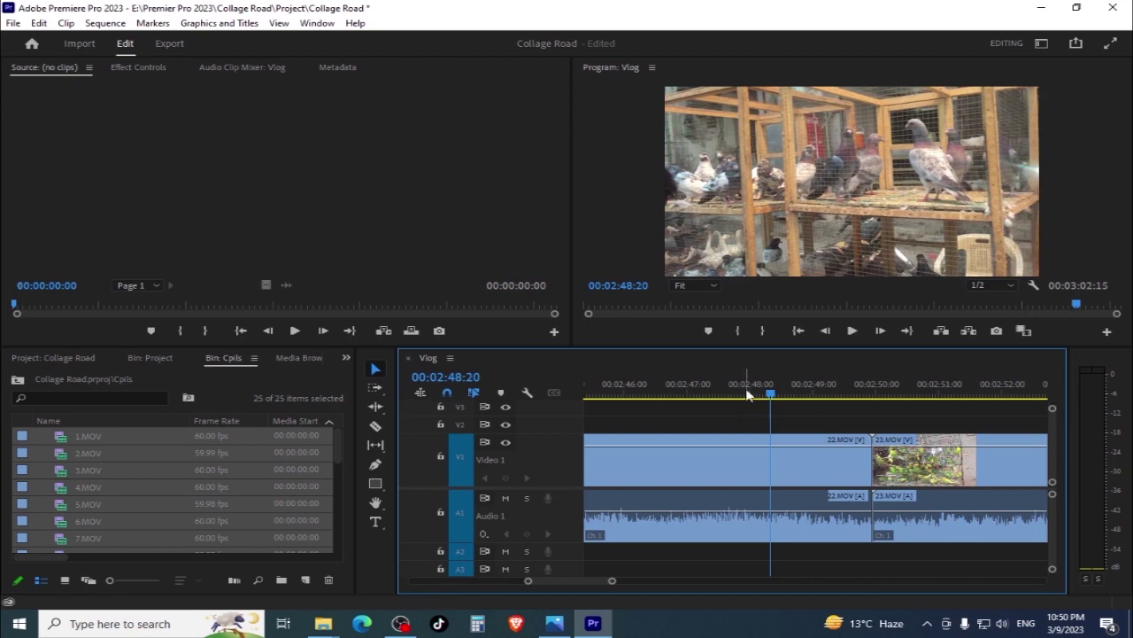
{"action": "key", "text": "j"}
Raise the 22.MOV audio volume line to 15.0 dB and play it back
{"action": "key", "text": "space"}
{"action": "left_click_drag", "start_coordinate": [742, 518], "coordinate": [739, 522]}
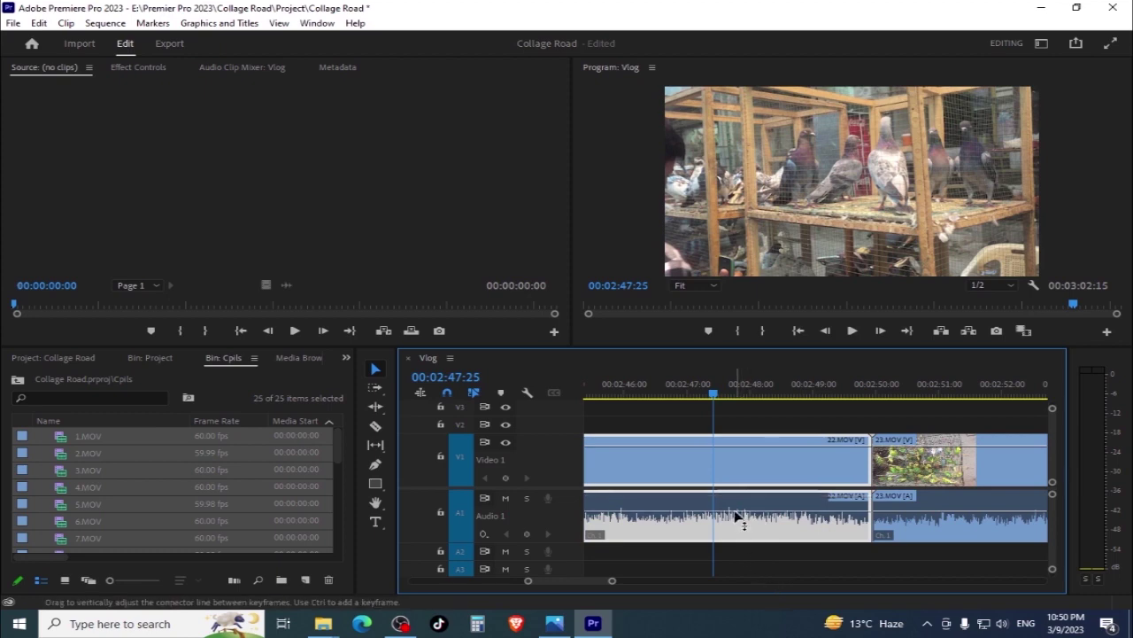
{"action": "left_click_drag", "start_coordinate": [736, 514], "coordinate": [737, 495]}
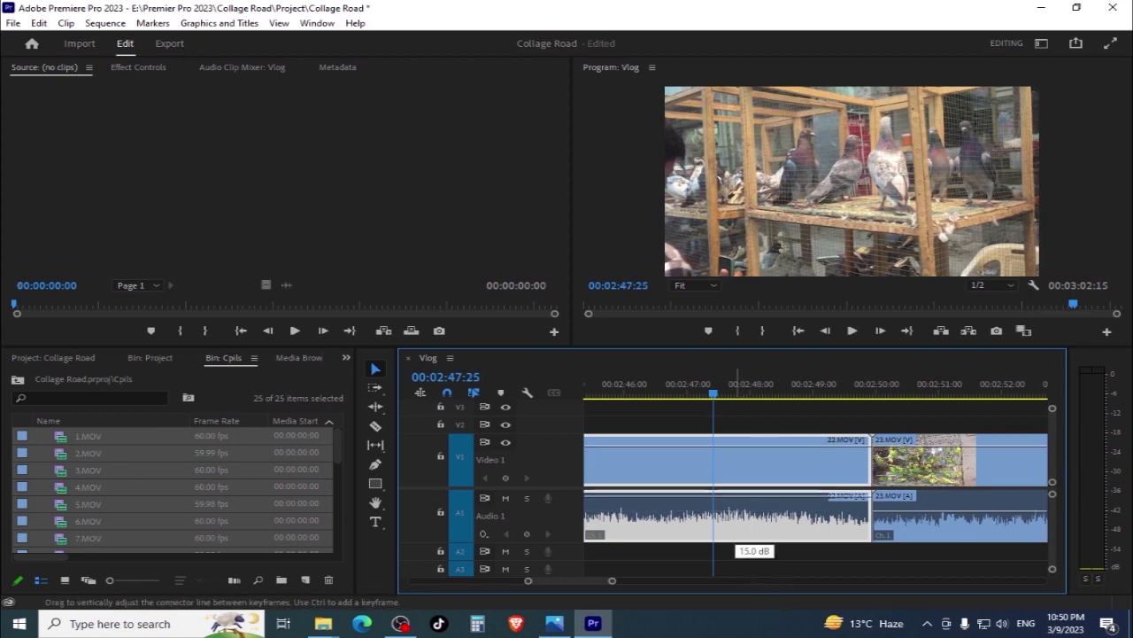
{"action": "key", "text": "space"}
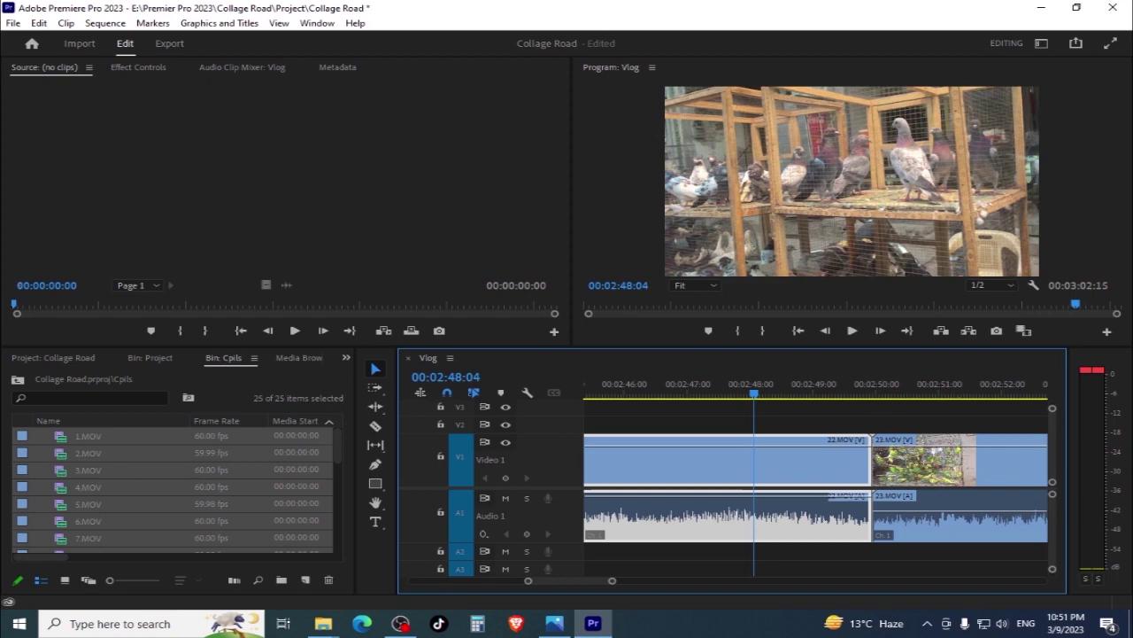
{"action": "key", "text": "space"}
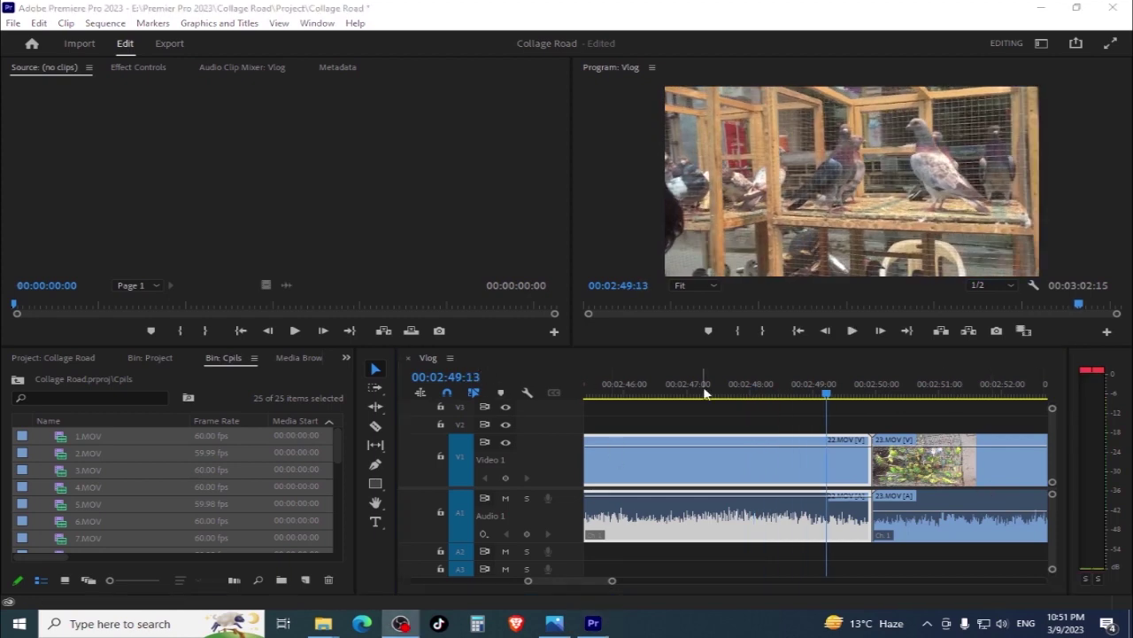
{"action": "left_click_drag", "start_coordinate": [705, 393], "coordinate": [644, 452]}
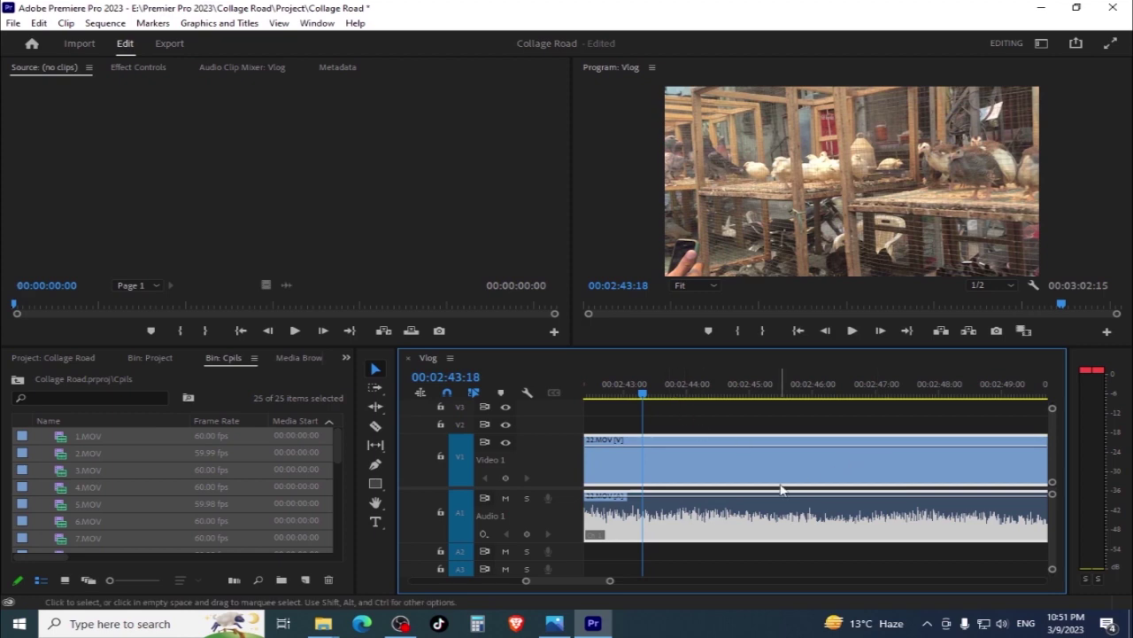
{"action": "key", "text": "space"}
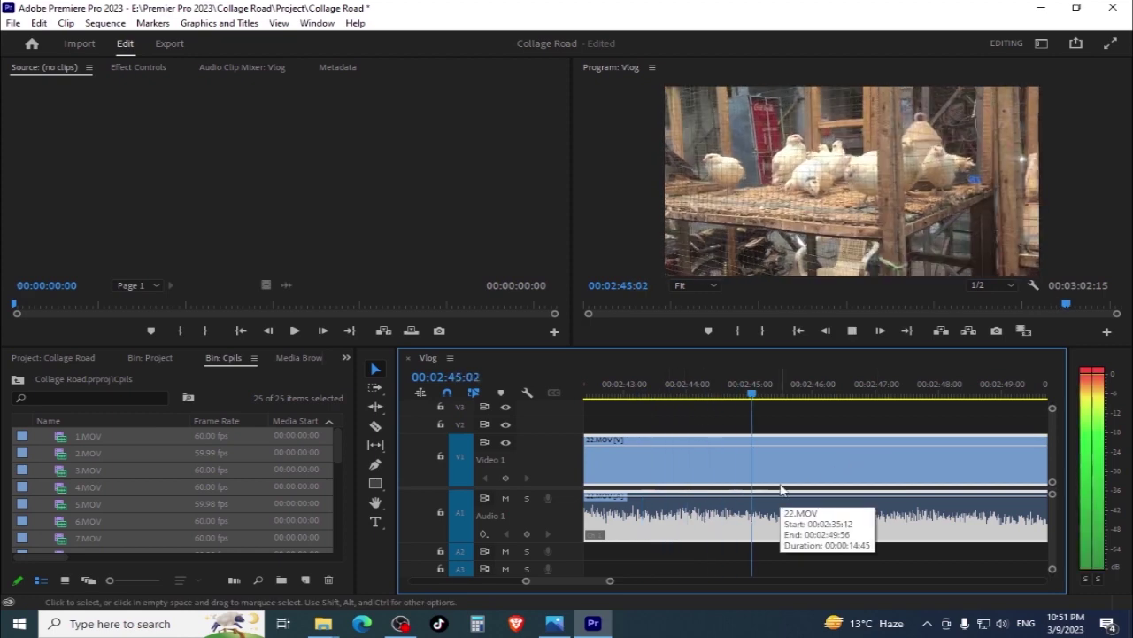
{"action": "key", "text": "space"}
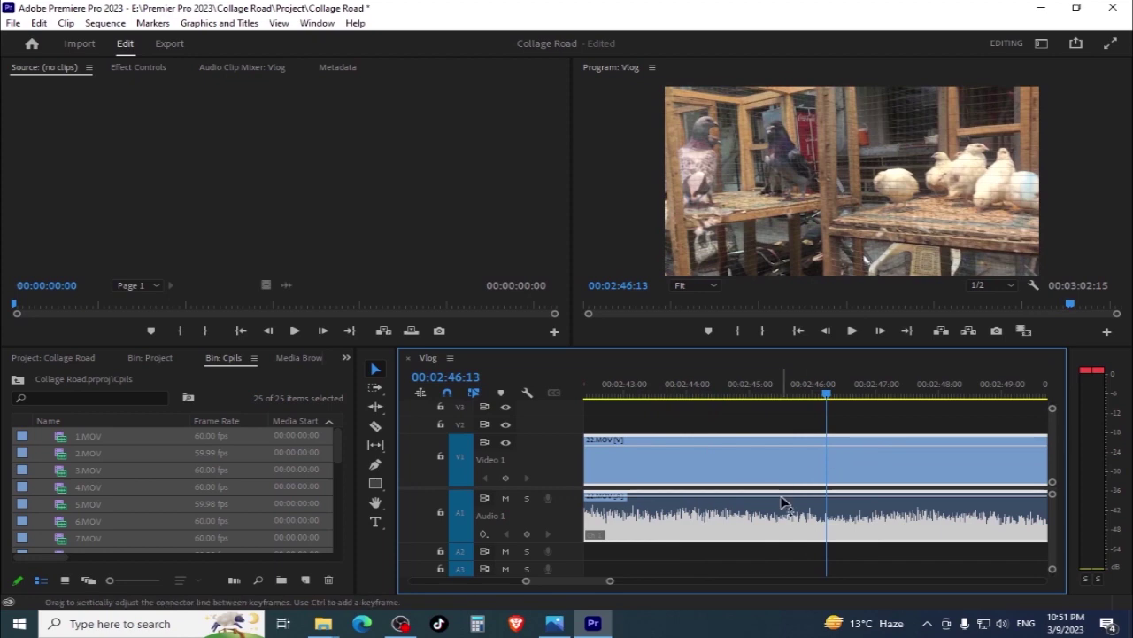
Adjust the A1 clip's volume line to about -13.8 dB and listen to it
{"action": "left_click_drag", "start_coordinate": [791, 502], "coordinate": [791, 503]}
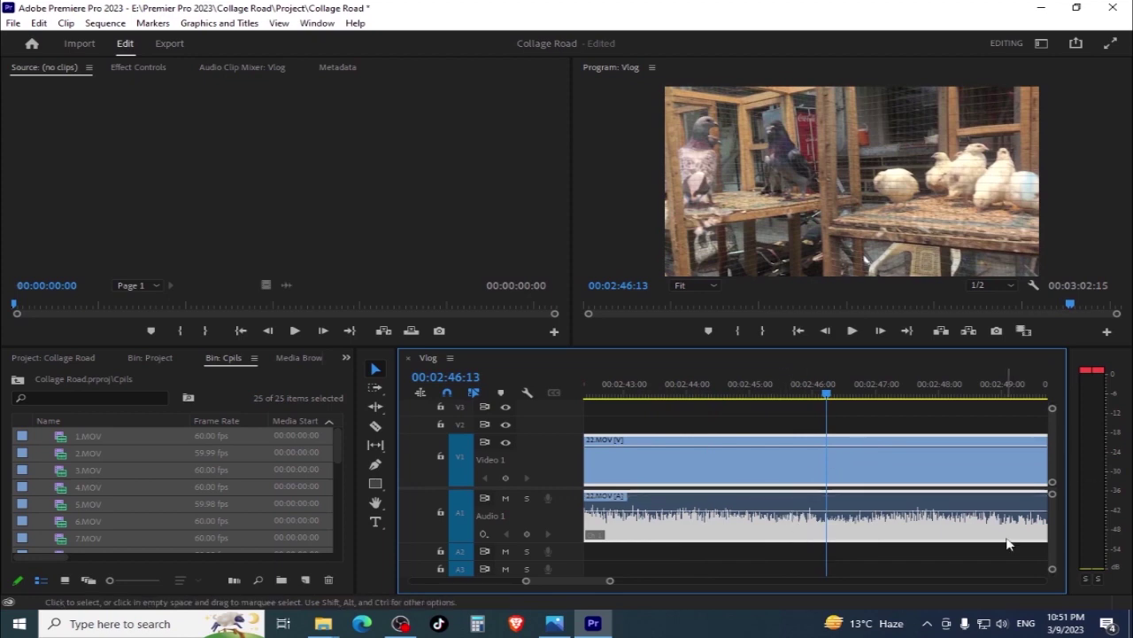
{"action": "key", "text": "space"}
{"action": "key", "text": "space"}
{"action": "mouse_move", "coordinate": [824, 513]}
{"action": "left_mouse_down"}
{"action": "mouse_move", "coordinate": [824, 496]}
{"action": "mouse_move", "coordinate": [823, 529]}
{"action": "left_mouse_up"}
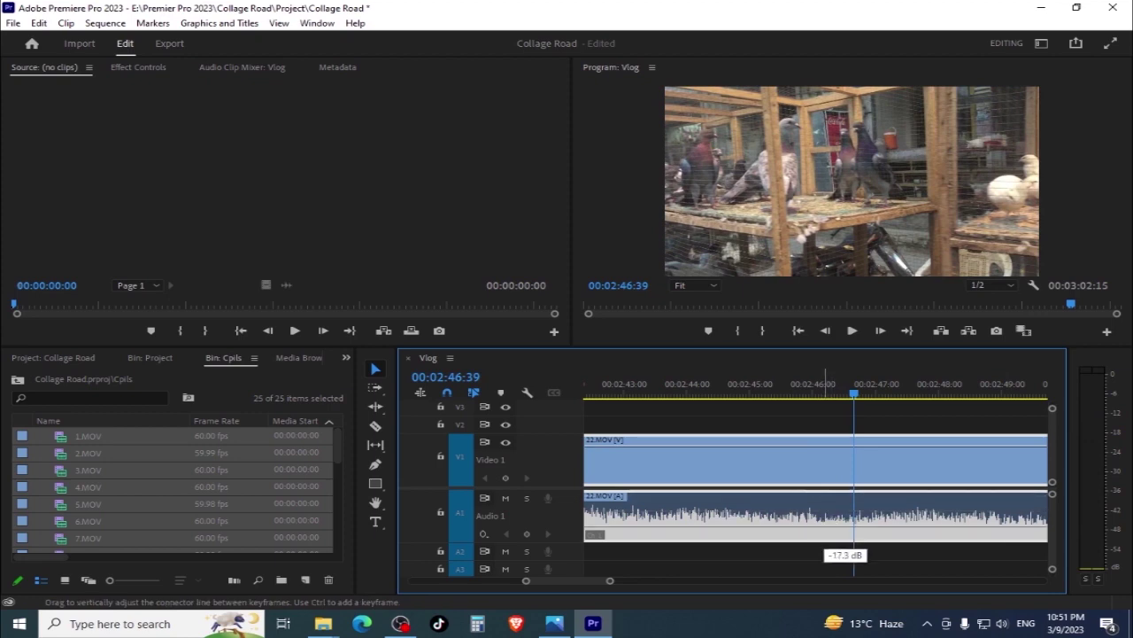
{"action": "left_click_drag", "start_coordinate": [824, 529], "coordinate": [823, 525]}
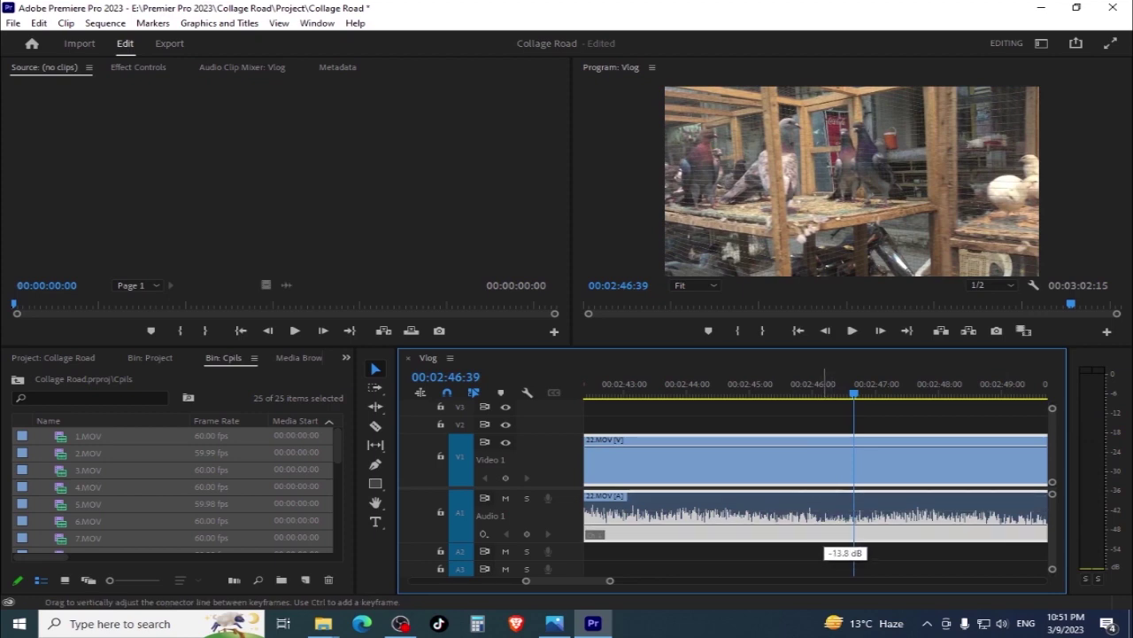
{"action": "key", "text": "space"}
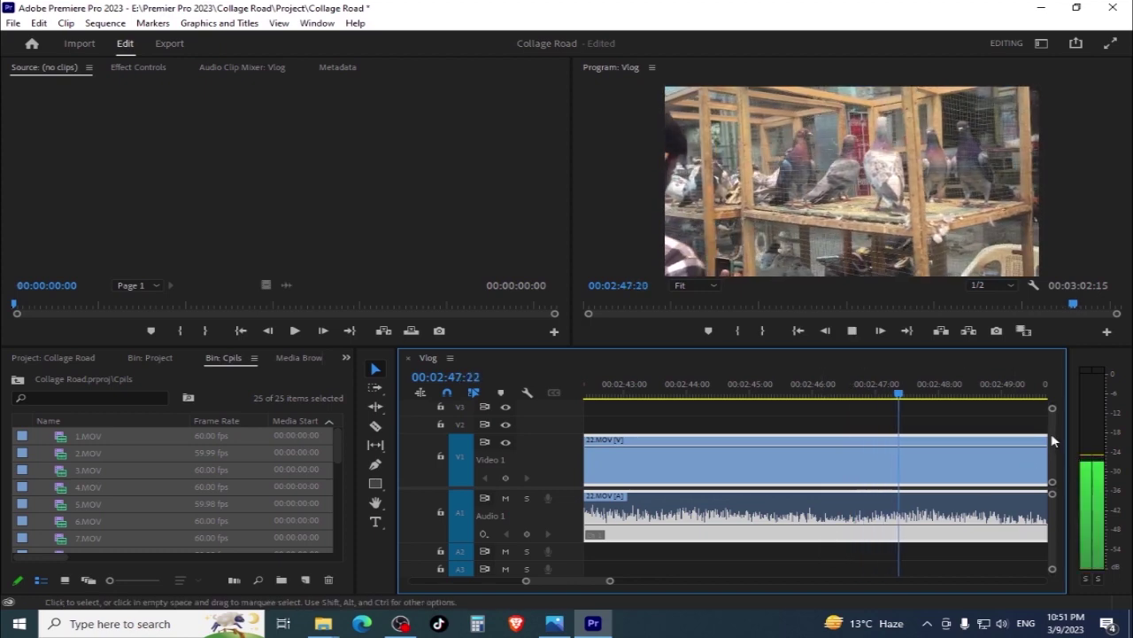
{"action": "key", "text": "space"}
{"action": "key", "text": "space"}
{"action": "key", "text": "space"}
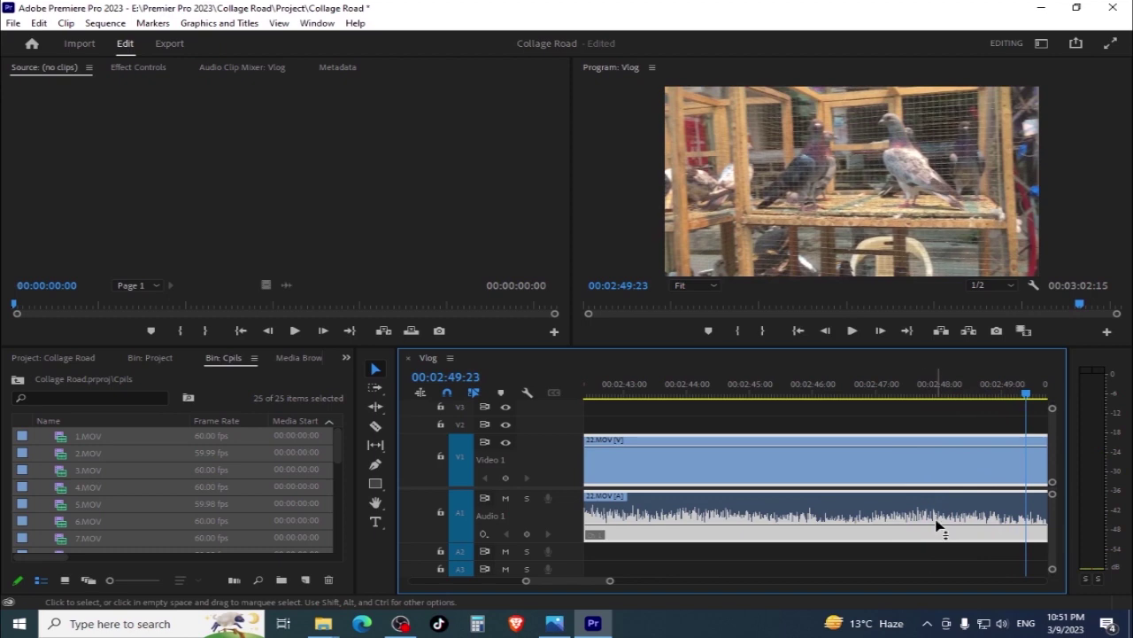
Preview the caged-bird footage from 02:41 to 02:44:22, then zoom the timeline out
{"action": "left_click", "coordinate": [818, 386]}
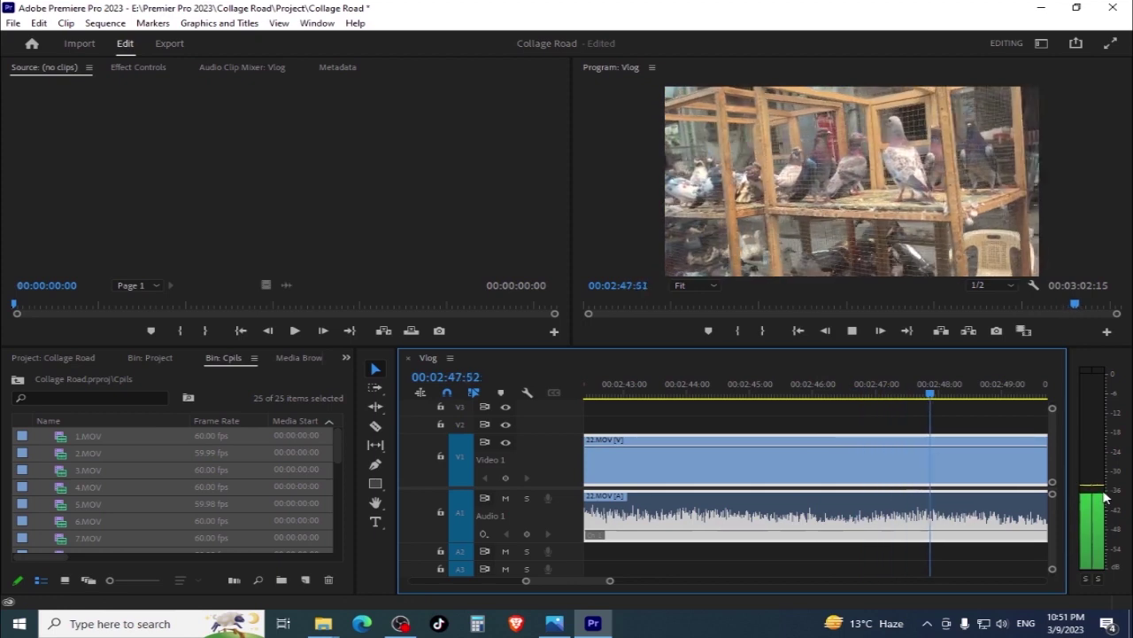
{"action": "key", "text": "space"}
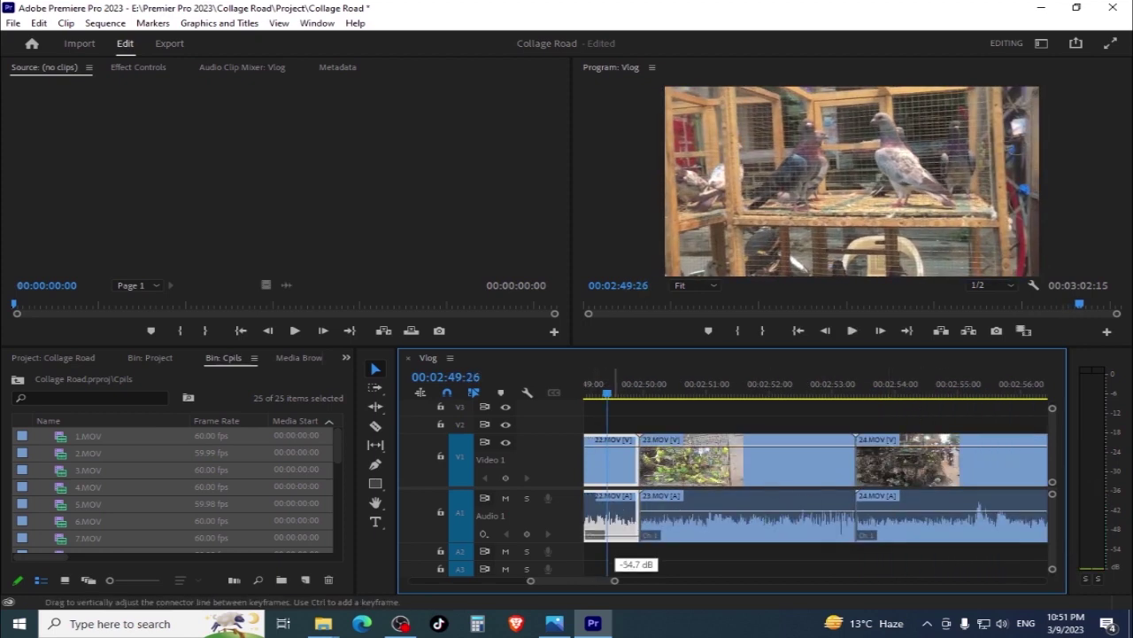
{"action": "left_click_drag", "start_coordinate": [611, 395], "coordinate": [263, 407]}
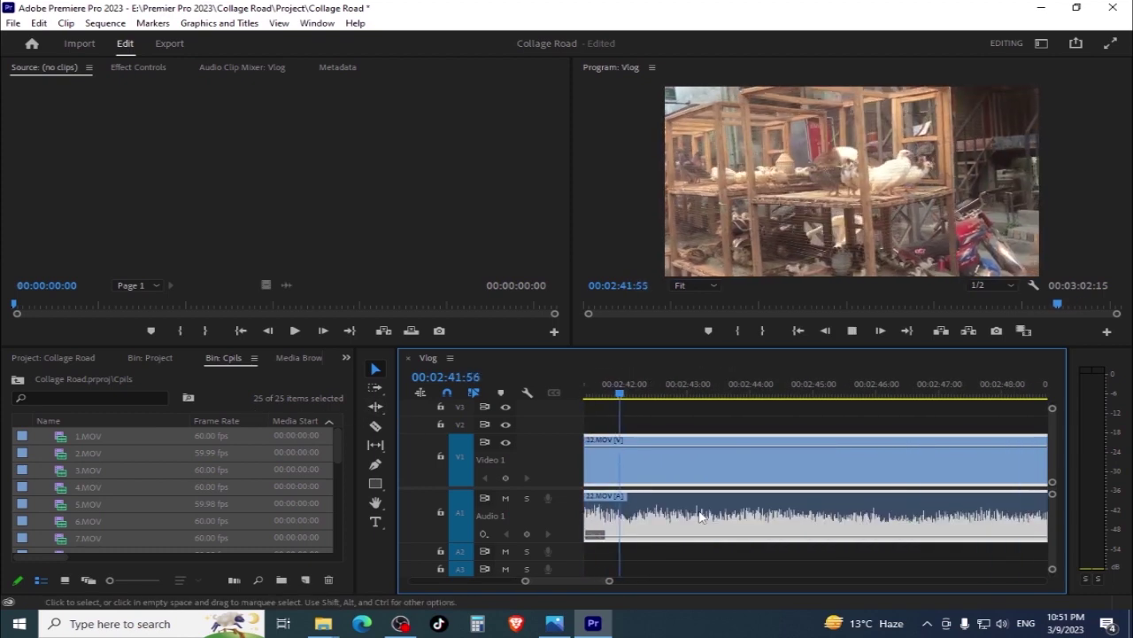
{"action": "key", "text": "space"}
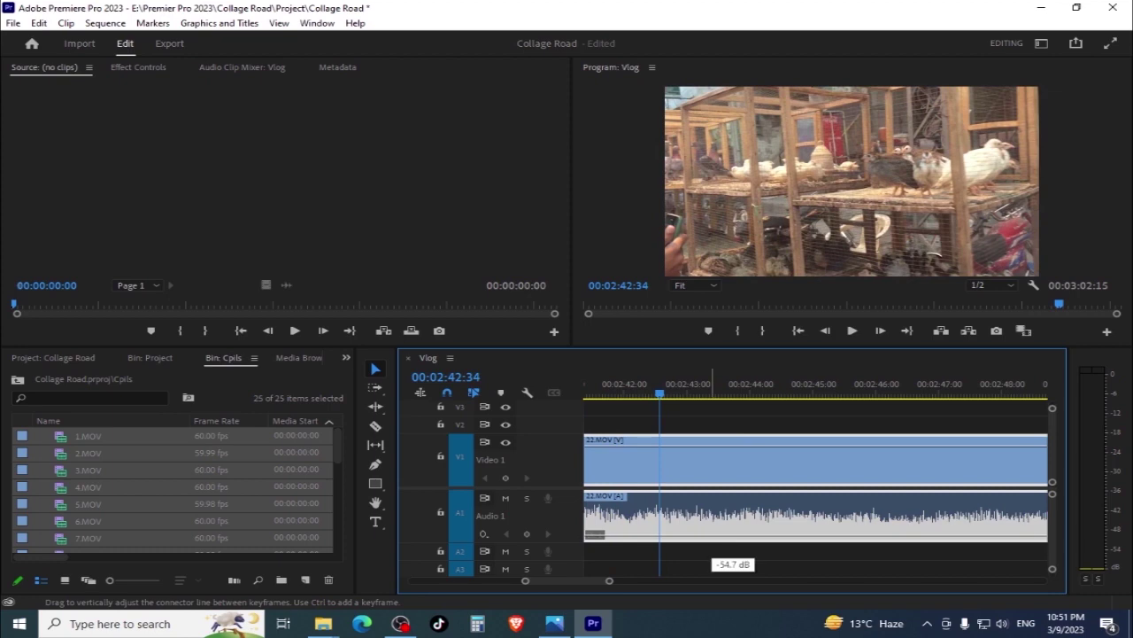
{"action": "key", "text": "space"}
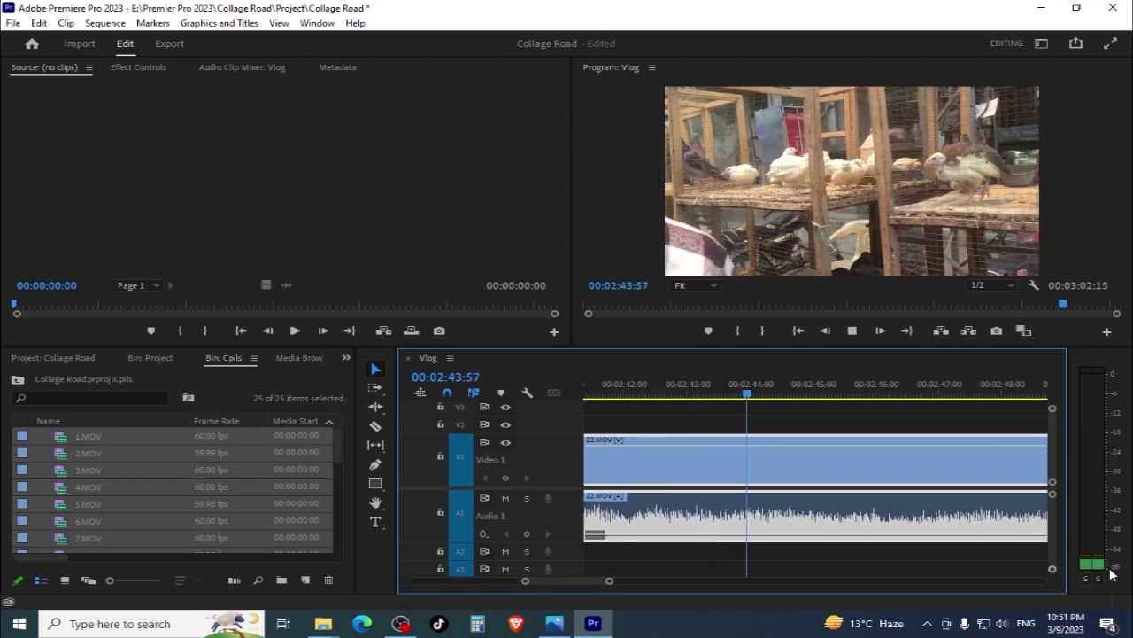
{"action": "key", "text": "space"}
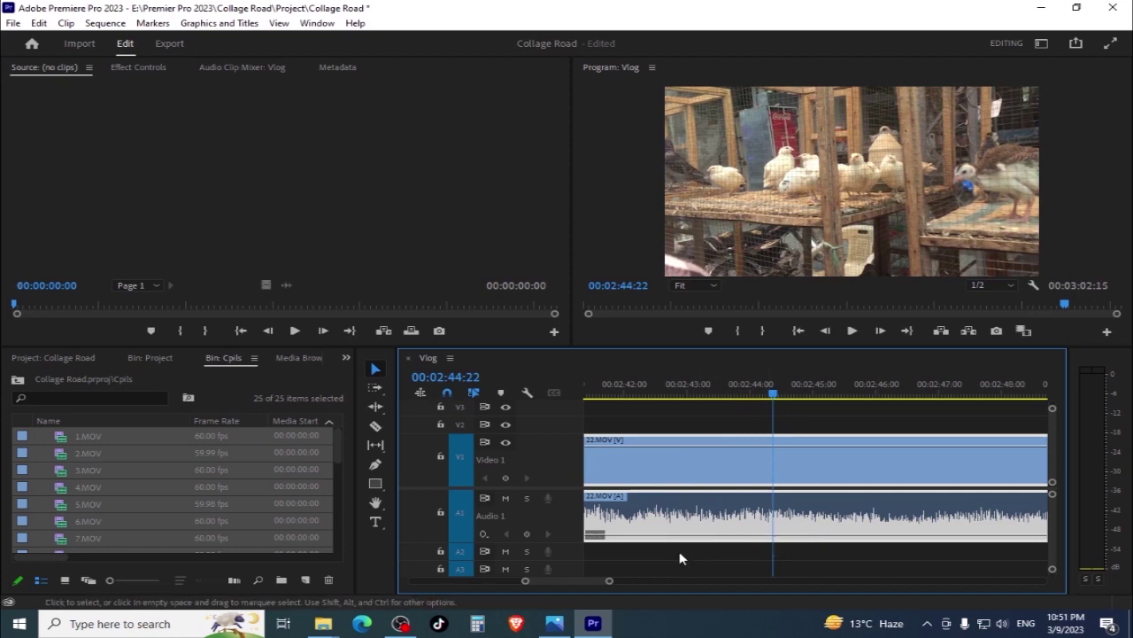
{"action": "left_click_drag", "start_coordinate": [609, 580], "coordinate": [653, 584]}
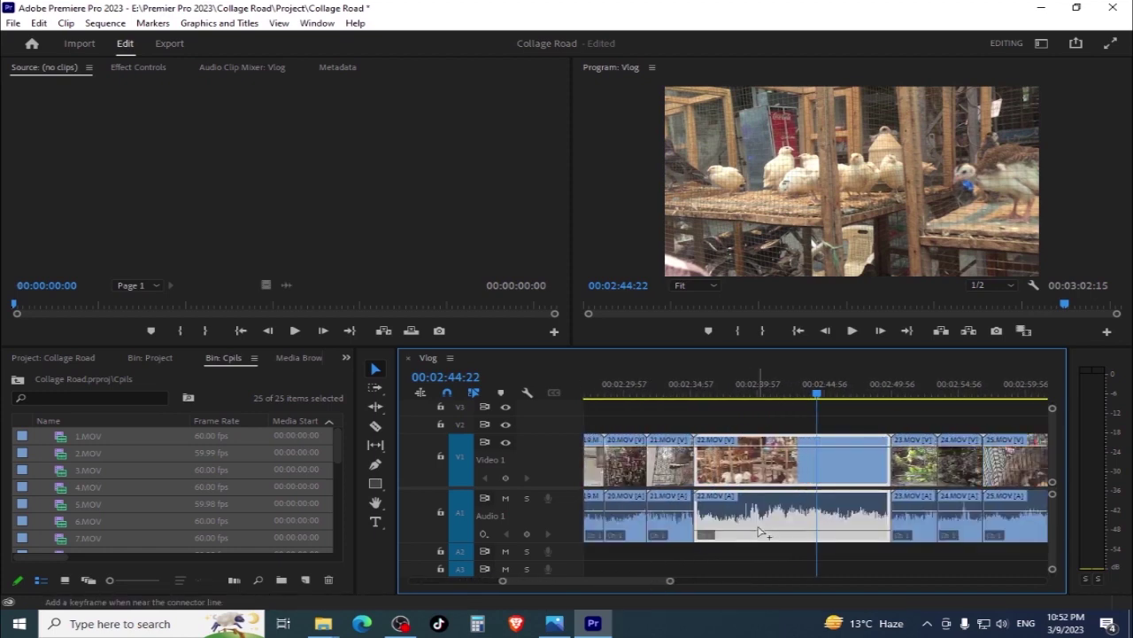
Set the Program Monitor playback resolution to Full and play from 02:37:34
{"action": "left_click", "coordinate": [849, 233]}
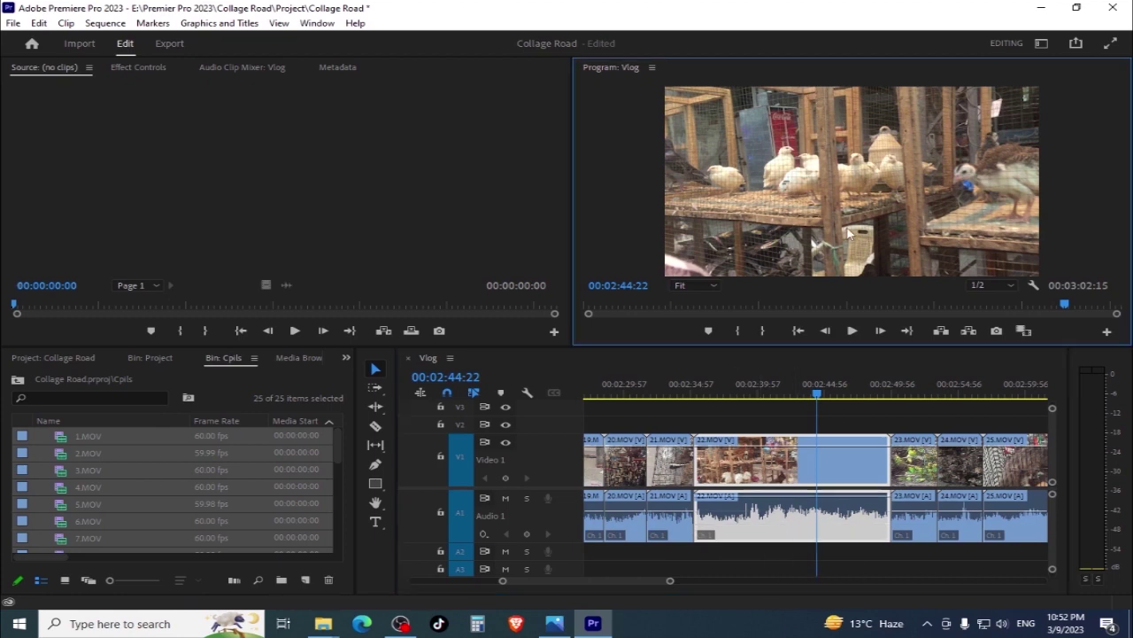
{"action": "left_click", "coordinate": [1015, 288]}
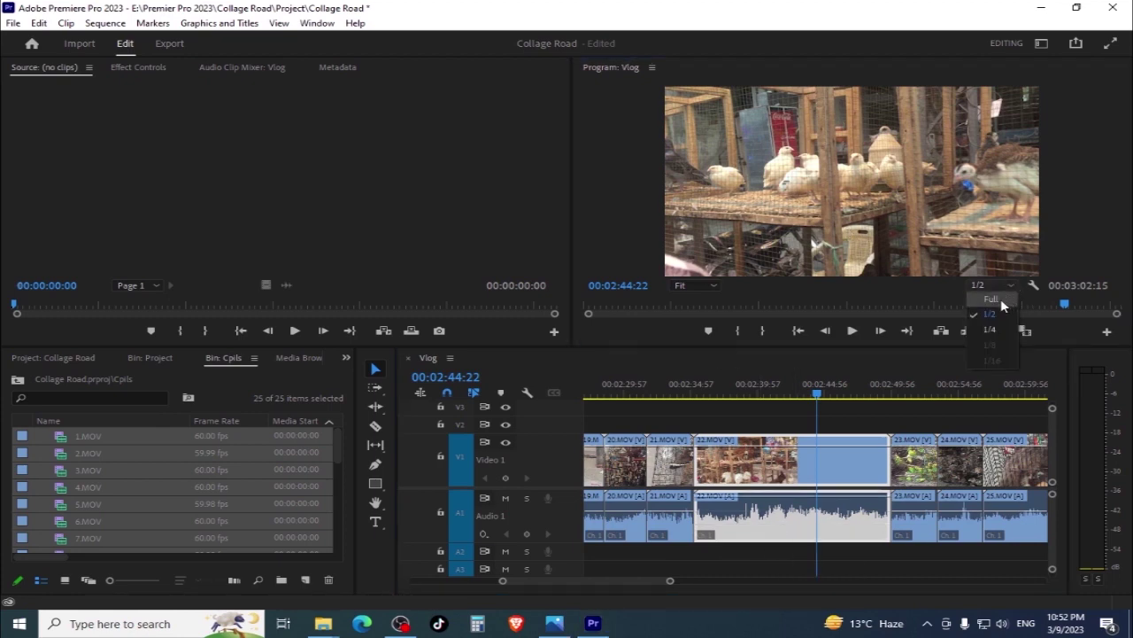
{"action": "left_click", "coordinate": [1001, 299]}
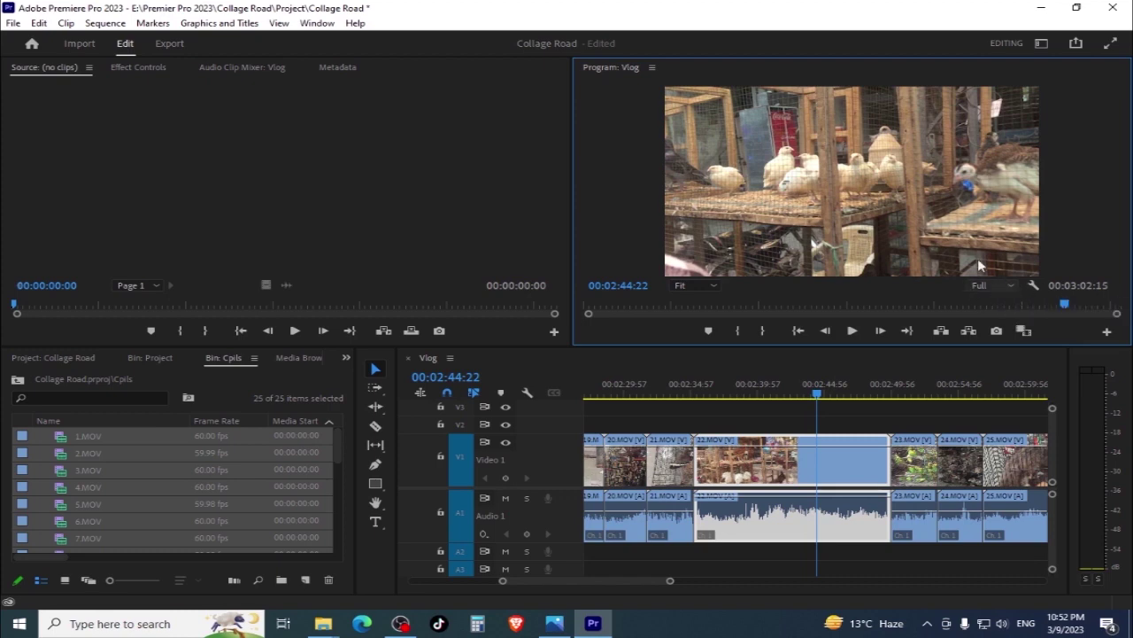
{"action": "left_click_drag", "start_coordinate": [742, 392], "coordinate": [758, 395]}
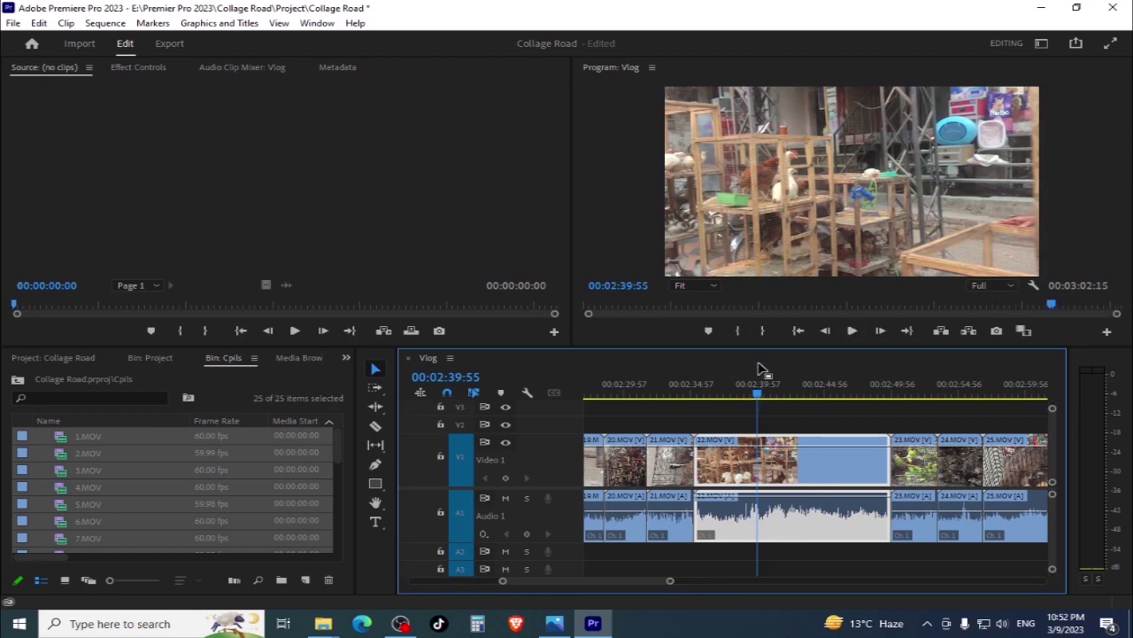
{"action": "left_click", "coordinate": [732, 386]}
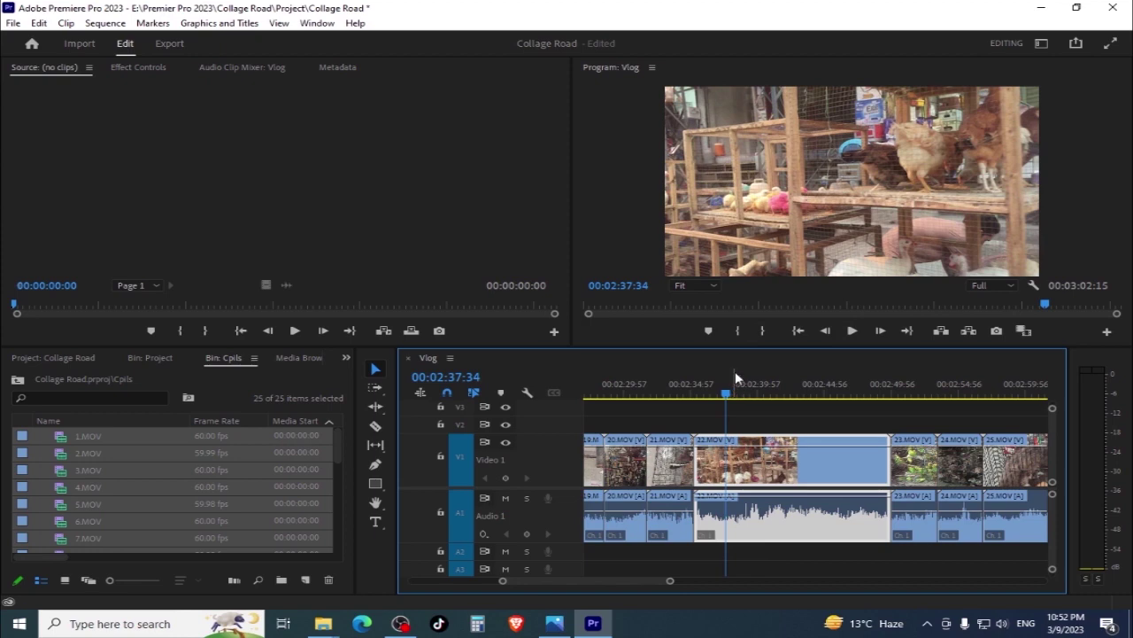
{"action": "left_click", "coordinate": [841, 224]}
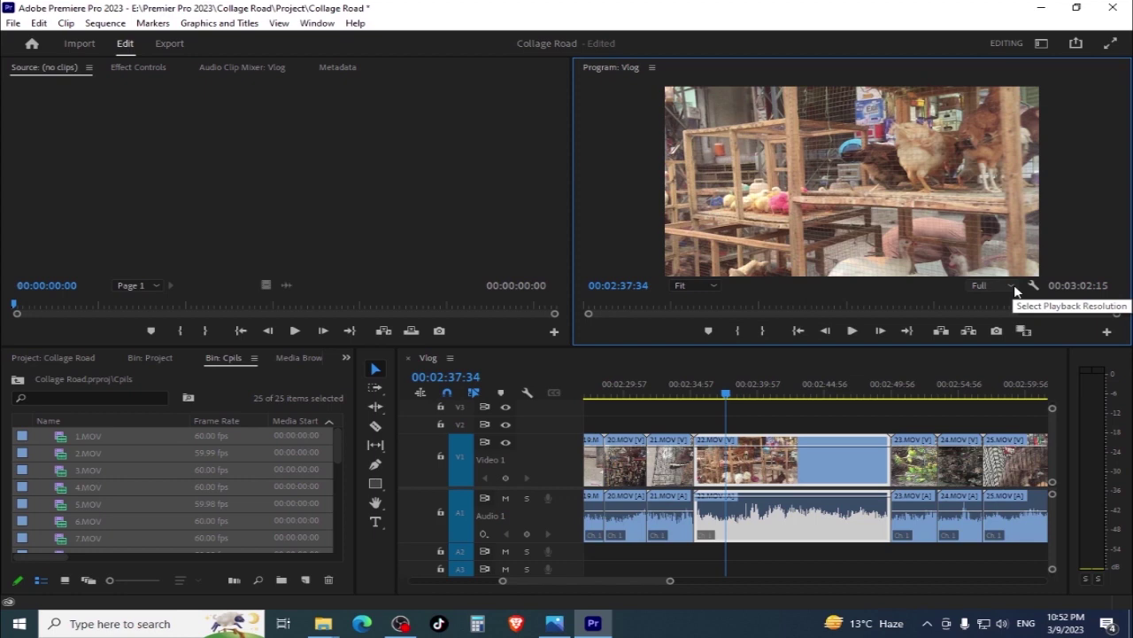
{"action": "key", "text": "space"}
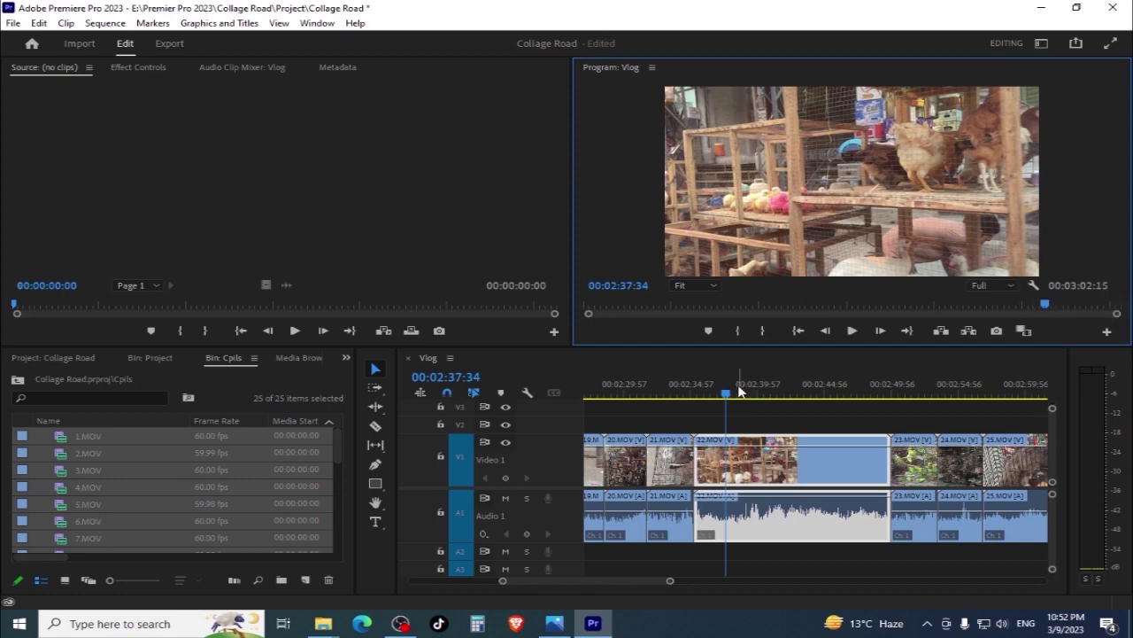
Lower playback resolution to 1/4 and preview from 02:37:55
{"action": "left_click", "coordinate": [1012, 287]}
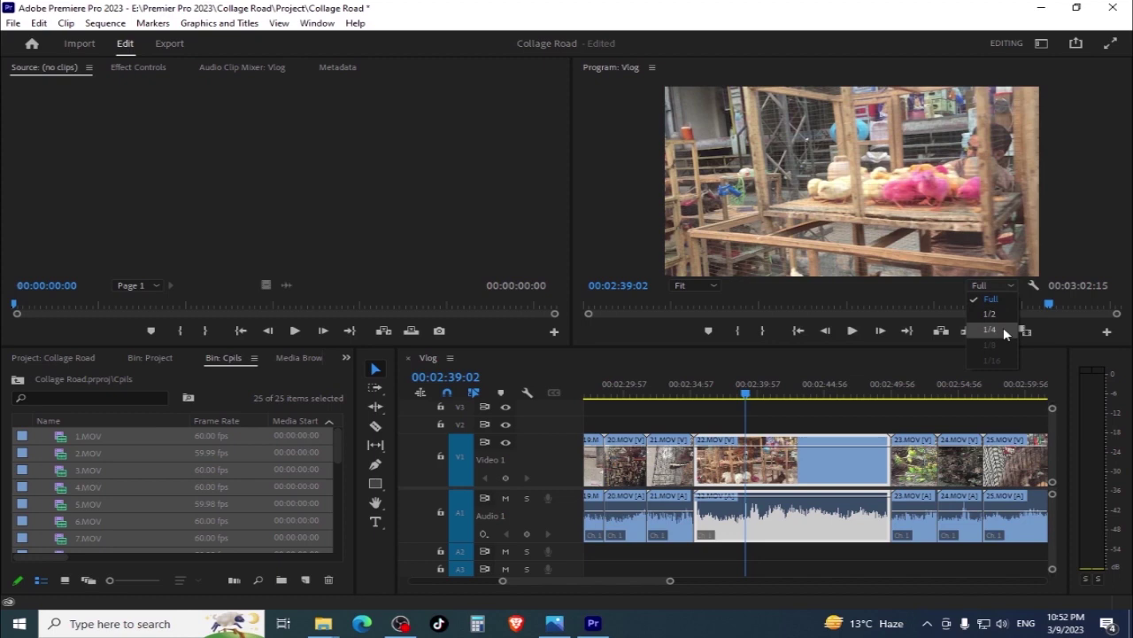
{"action": "left_click", "coordinate": [1005, 330]}
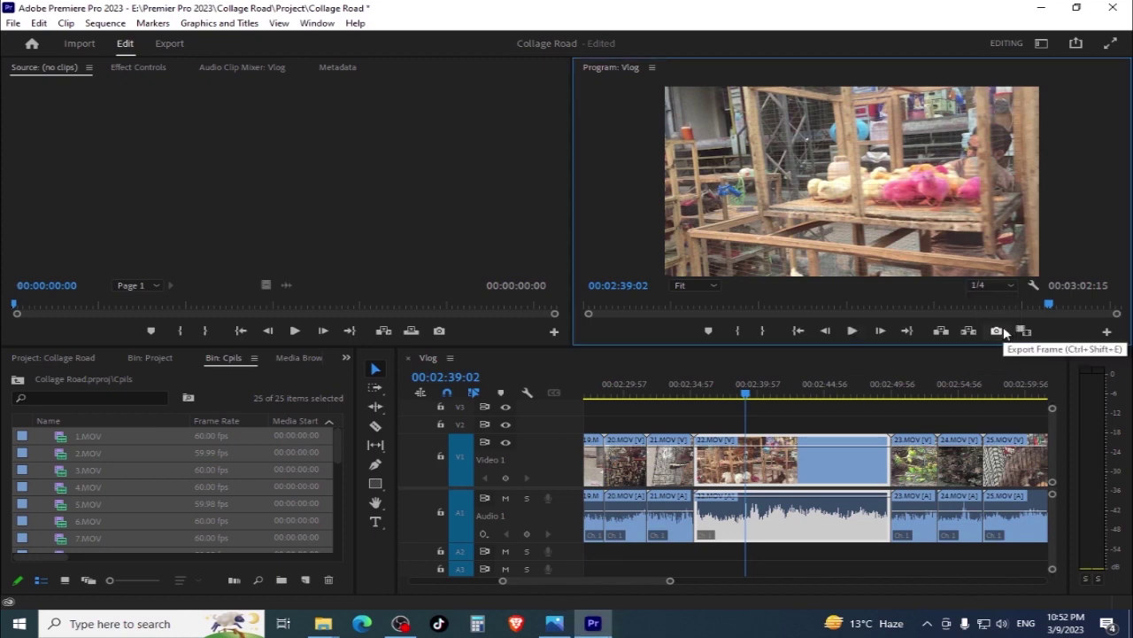
{"action": "left_click", "coordinate": [981, 285]}
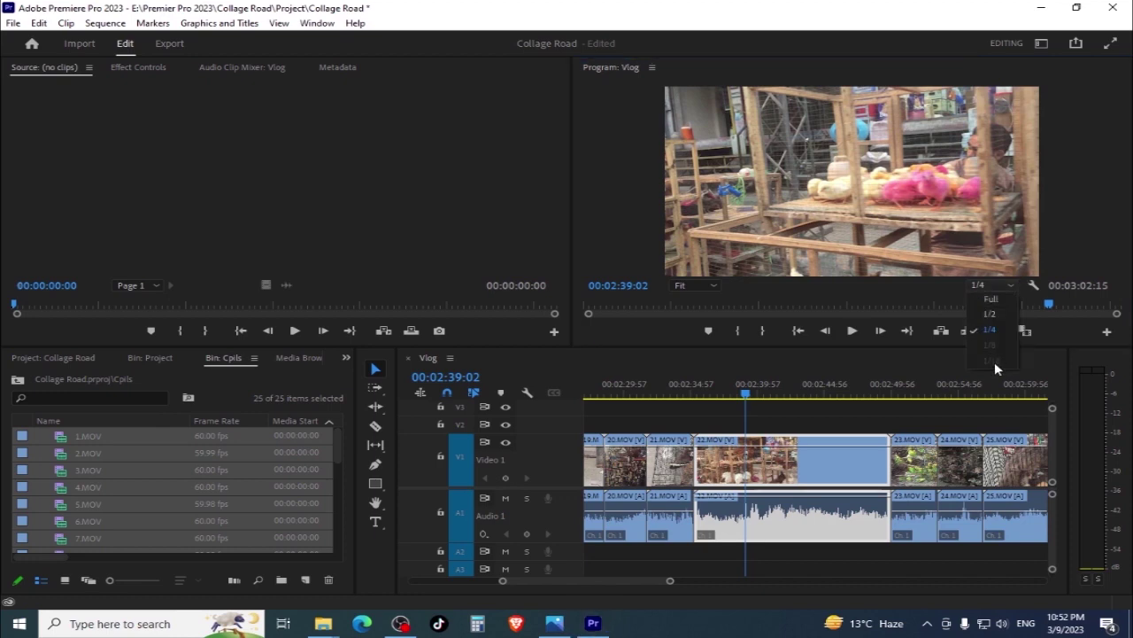
{"action": "left_click", "coordinate": [733, 395]}
{"action": "key", "text": "space"}
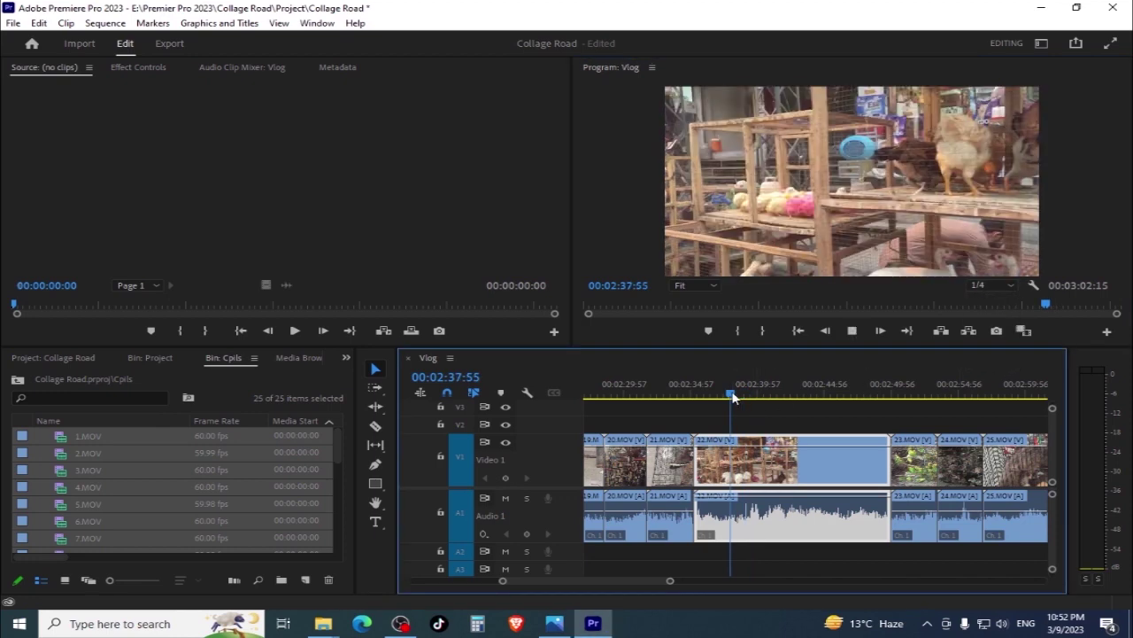
{"action": "key", "text": "space"}
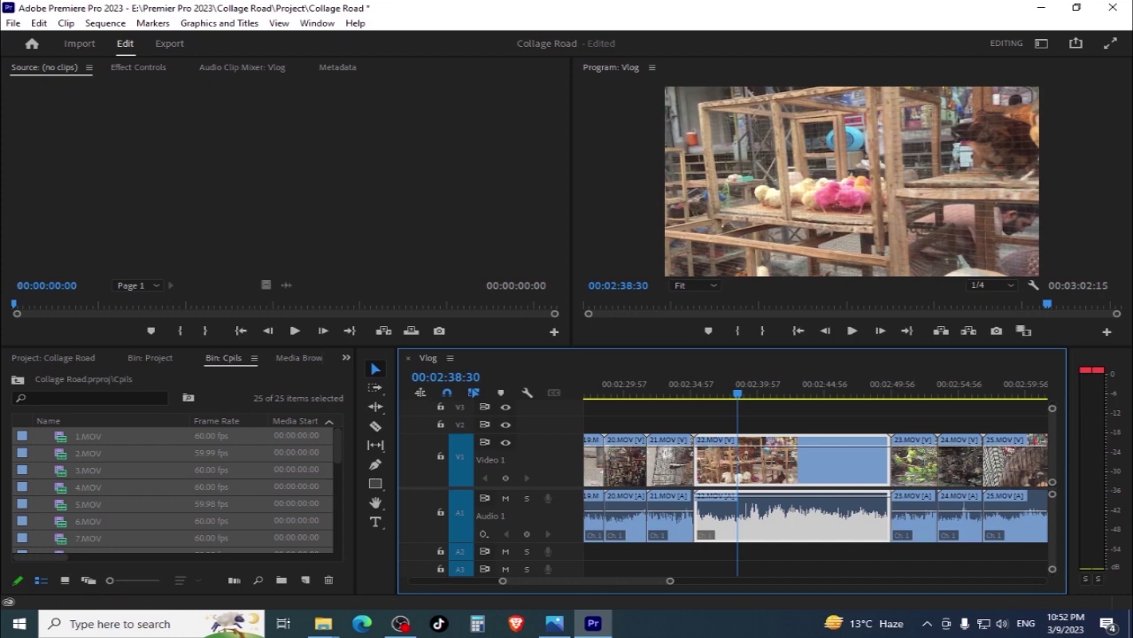
Play from 02:38:43 to 02:39:47, then scrub through the clips around 22.MOV
{"action": "left_click_drag", "start_coordinate": [700, 532], "coordinate": [764, 513]}
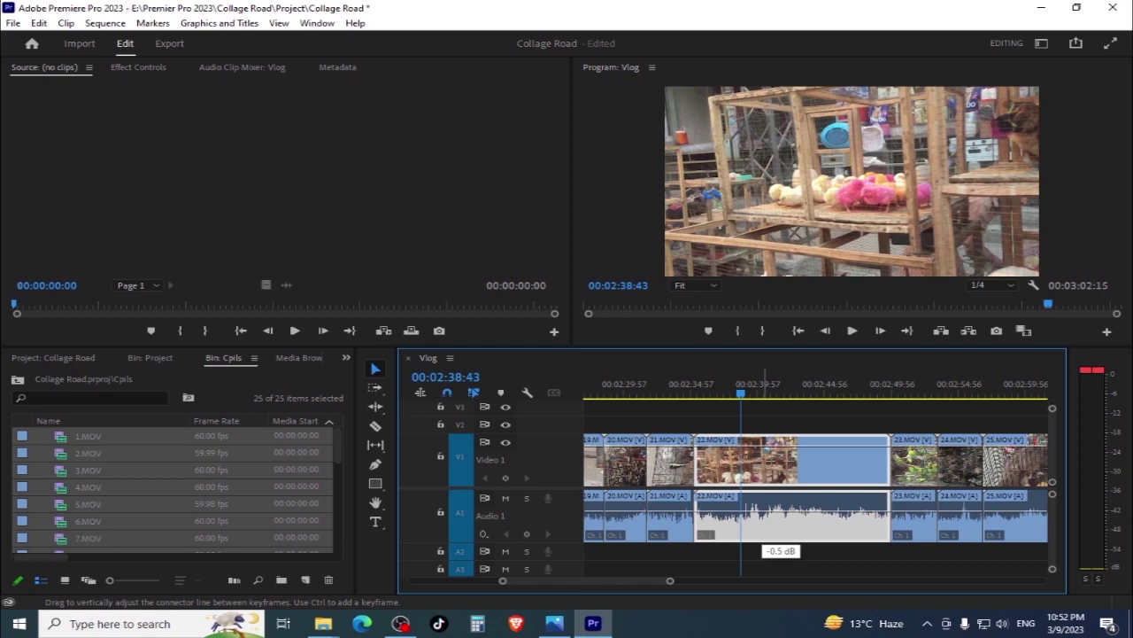
{"action": "left_click_drag", "start_coordinate": [764, 514], "coordinate": [765, 515]}
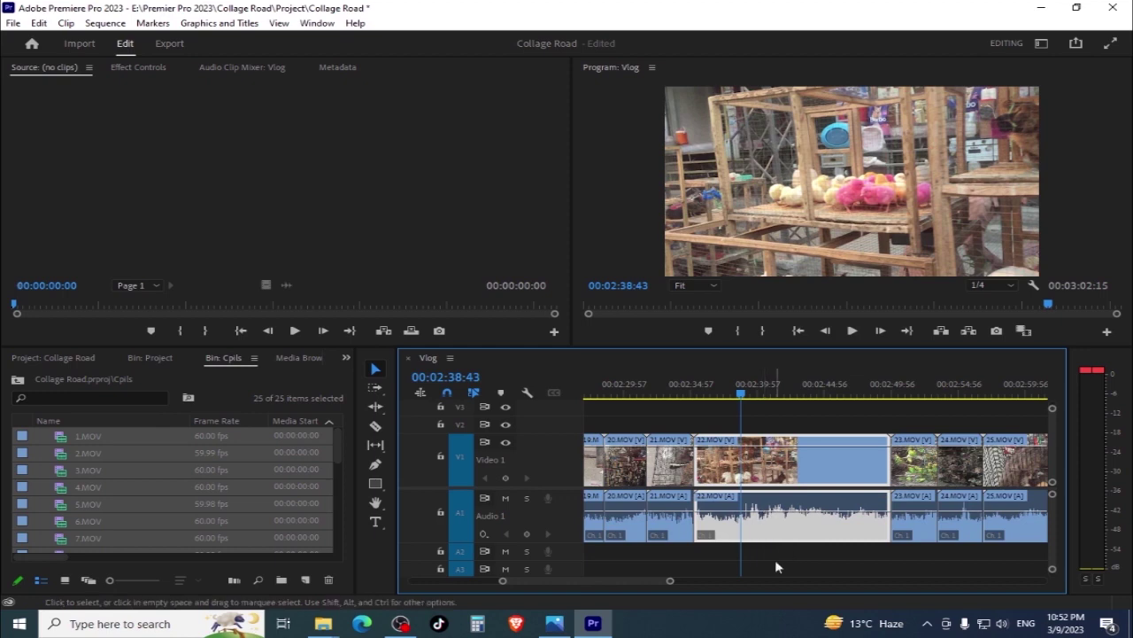
{"action": "key", "text": "space"}
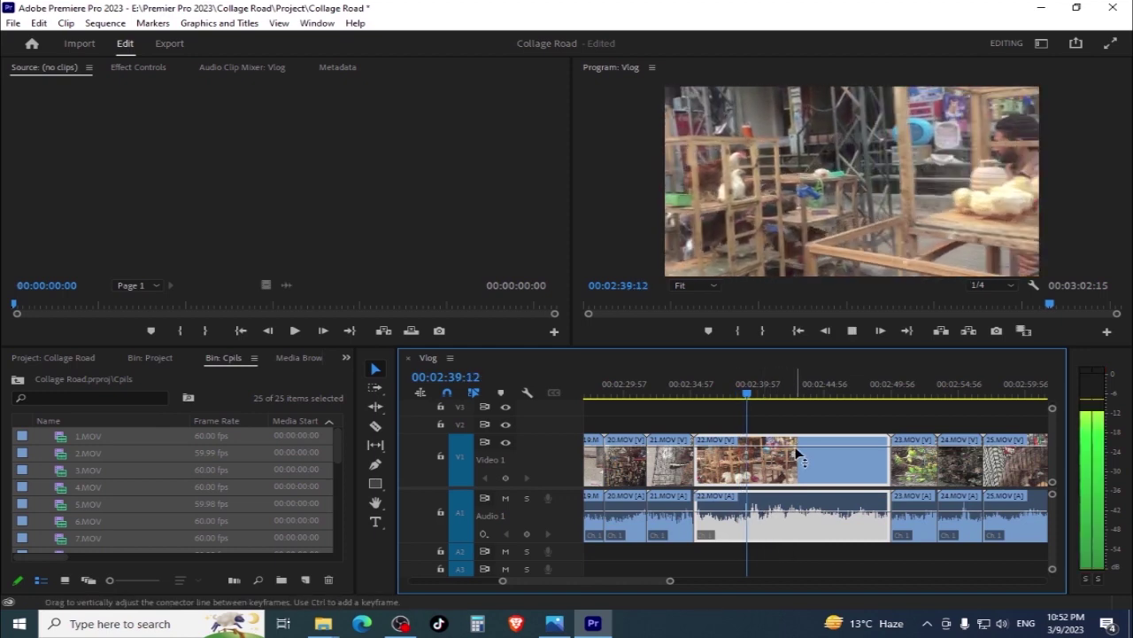
{"action": "key", "text": "space"}
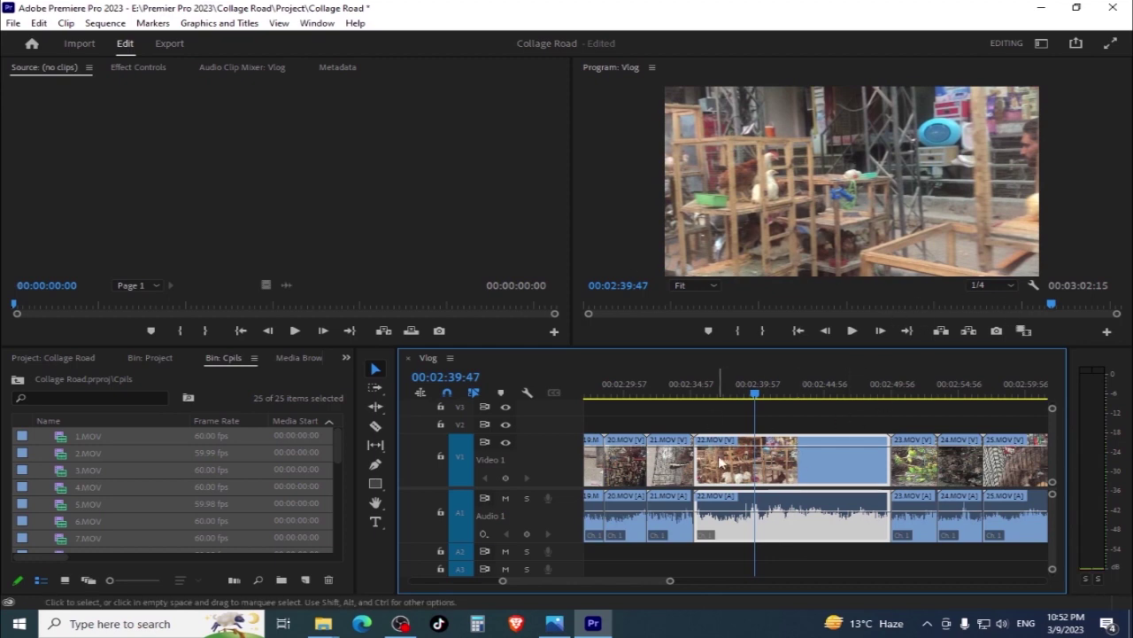
{"action": "left_click_drag", "start_coordinate": [763, 394], "coordinate": [816, 394]}
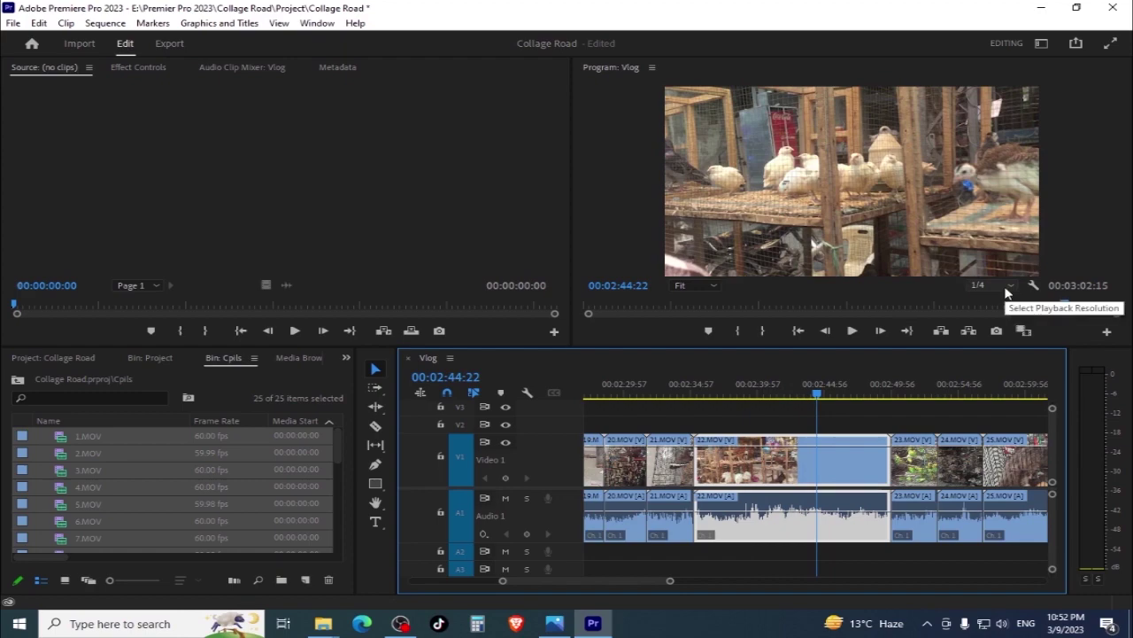
{"action": "mouse_move", "coordinate": [749, 394]}
{"action": "left_mouse_down"}
{"action": "mouse_move", "coordinate": [841, 454]}
{"action": "mouse_move", "coordinate": [827, 468]}
{"action": "mouse_move", "coordinate": [780, 467]}
{"action": "left_mouse_up"}
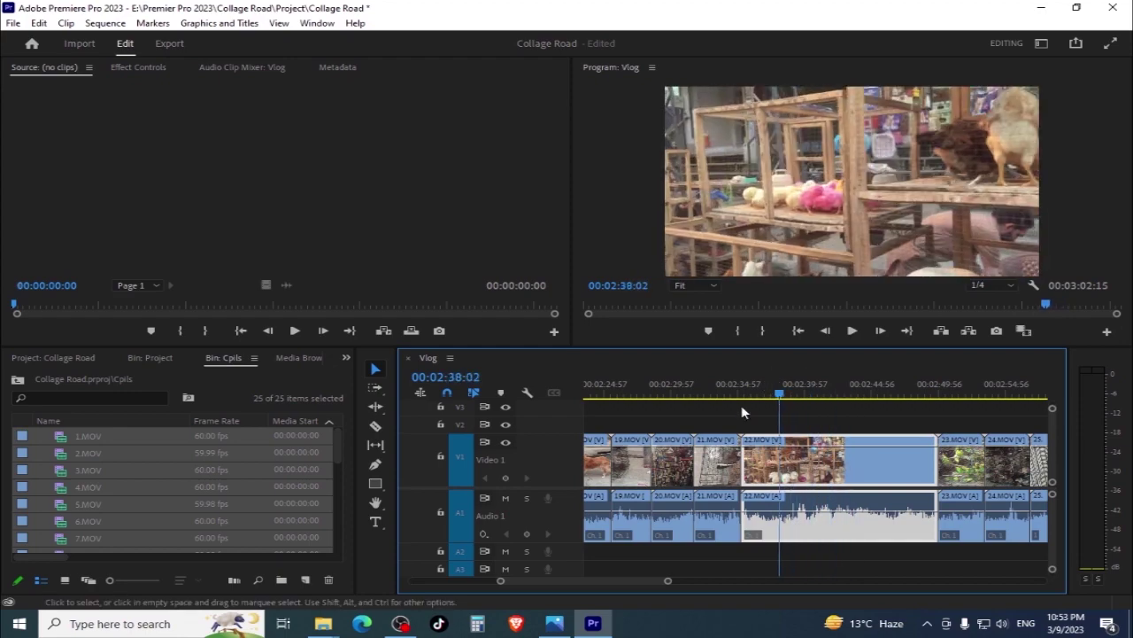
{"action": "mouse_move", "coordinate": [783, 400]}
{"action": "left_mouse_down"}
{"action": "mouse_move", "coordinate": [645, 437]}
{"action": "mouse_move", "coordinate": [875, 443]}
{"action": "mouse_move", "coordinate": [762, 468]}
{"action": "mouse_move", "coordinate": [899, 453]}
{"action": "left_mouse_up"}
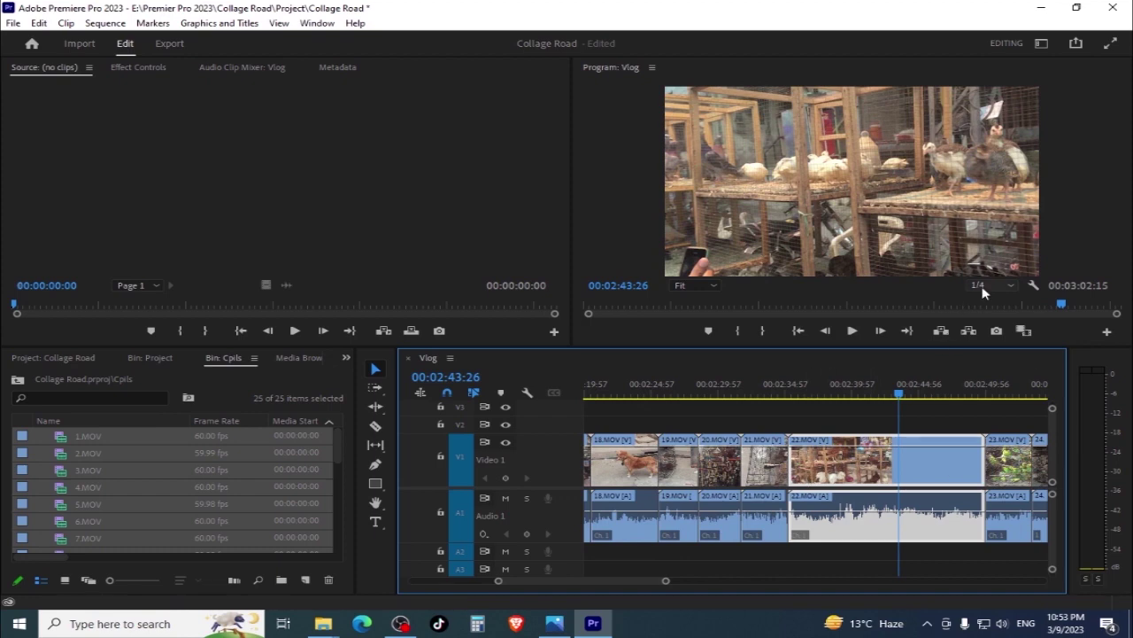
Check the keyboard reference picture, then maximize the Program Monitor
{"action": "left_click", "coordinate": [635, 175]}
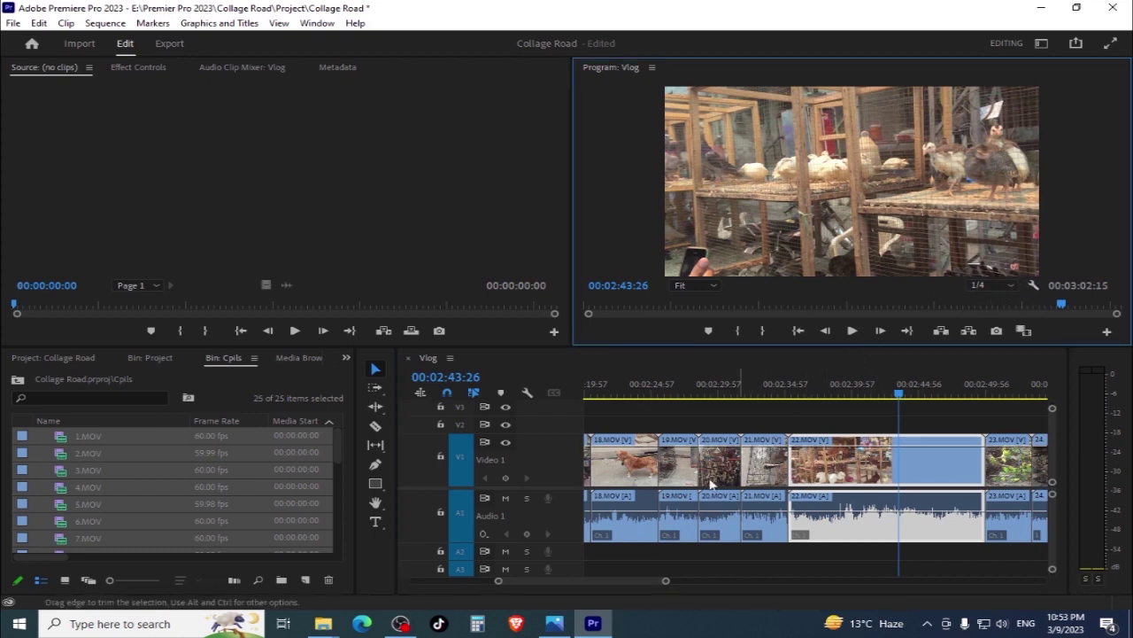
{"action": "left_click", "coordinate": [552, 631]}
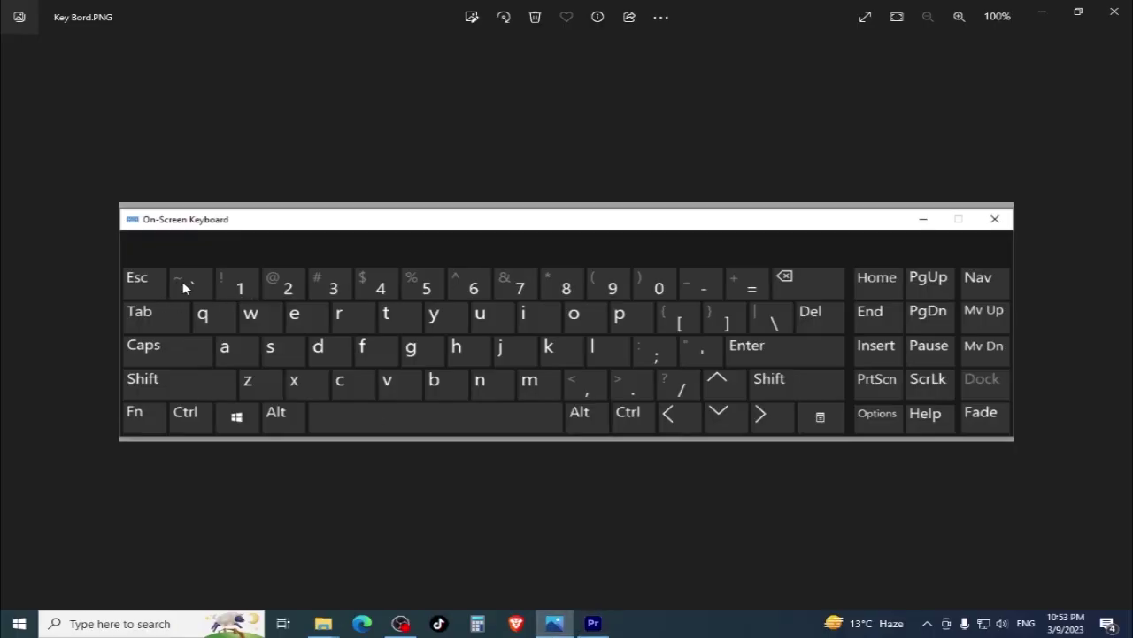
{"action": "left_click", "coordinate": [593, 623]}
{"action": "left_click", "coordinate": [849, 431]}
{"action": "key", "text": "grave"}
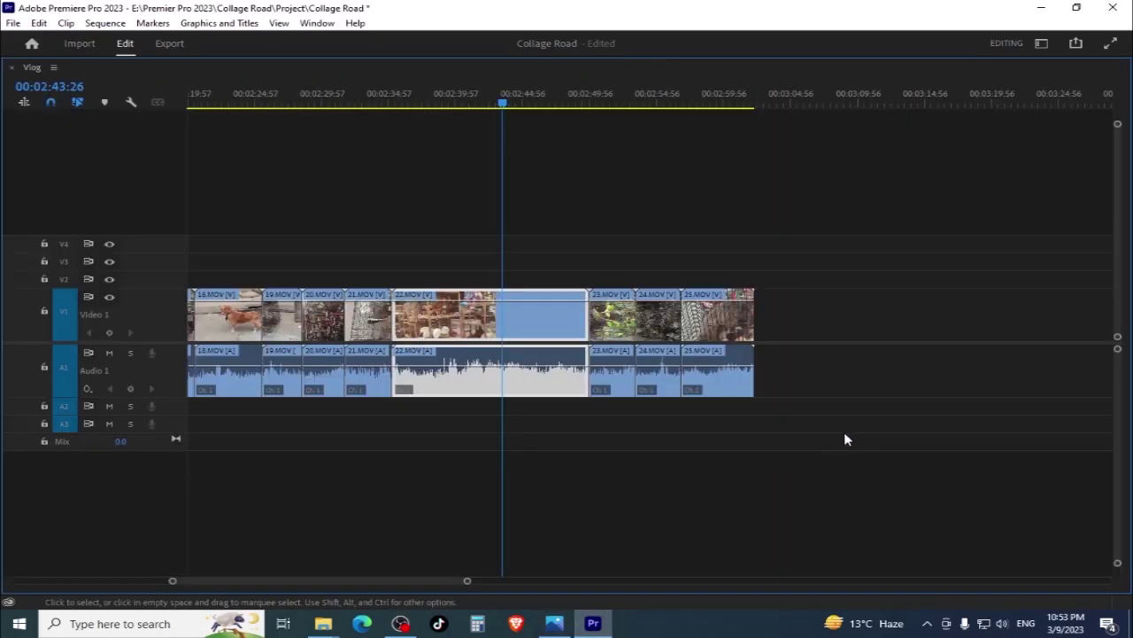
{"action": "key", "text": "grave"}
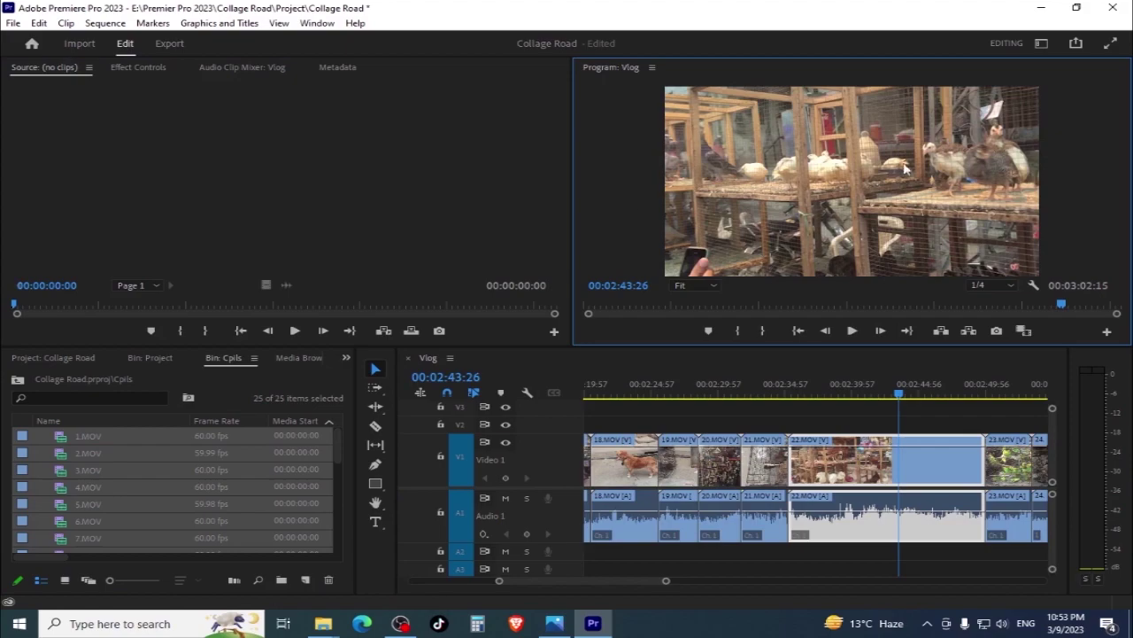
{"action": "key", "text": "grave"}
Play the pigeon footage in the maximized monitor, pausing on the cages and the market street
{"action": "key", "text": "space"}
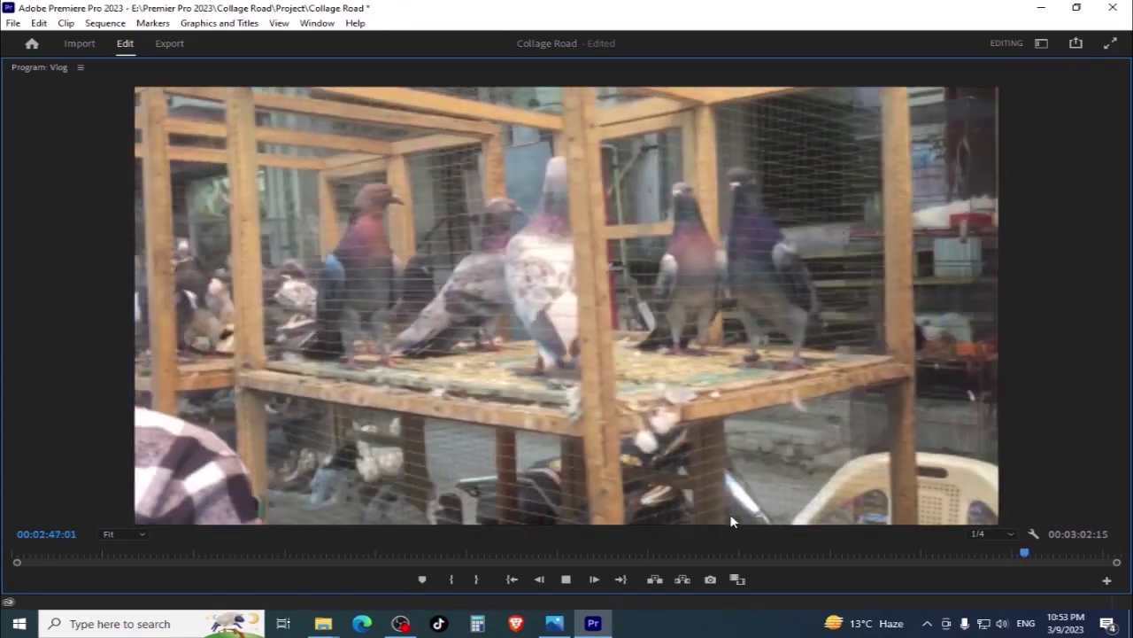
{"action": "key", "text": "space"}
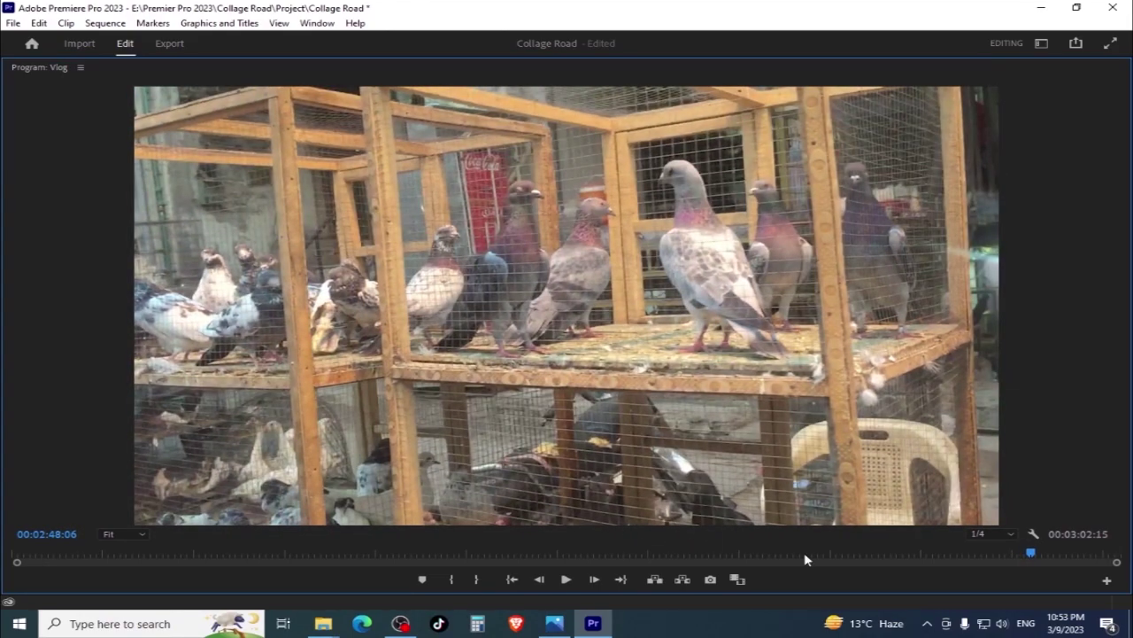
{"action": "key", "text": "space"}
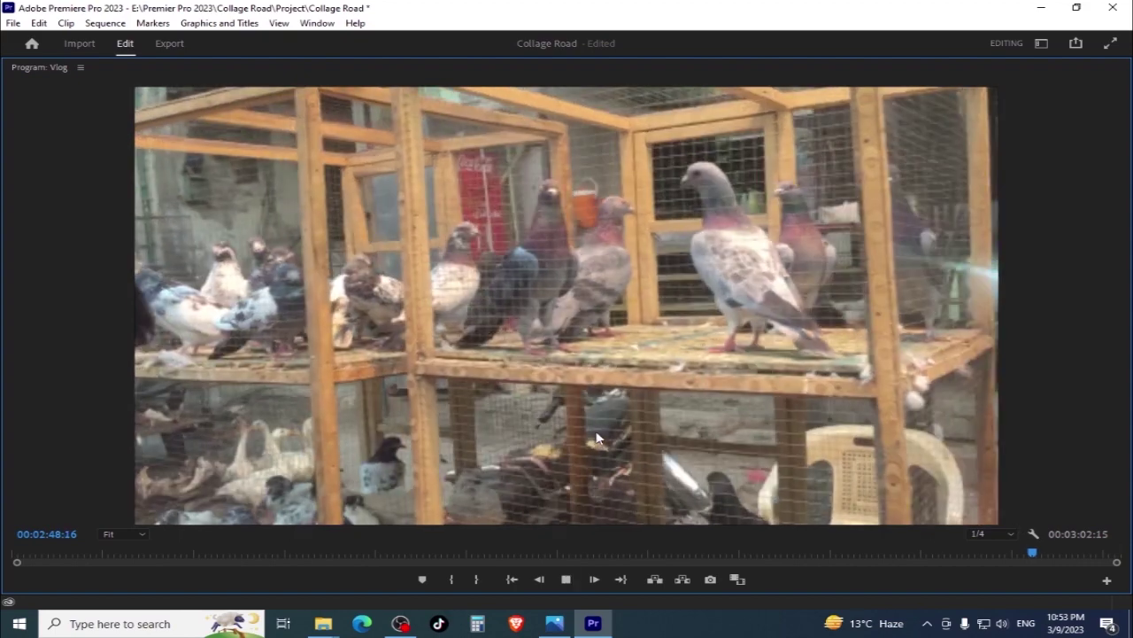
{"action": "key", "text": "space"}
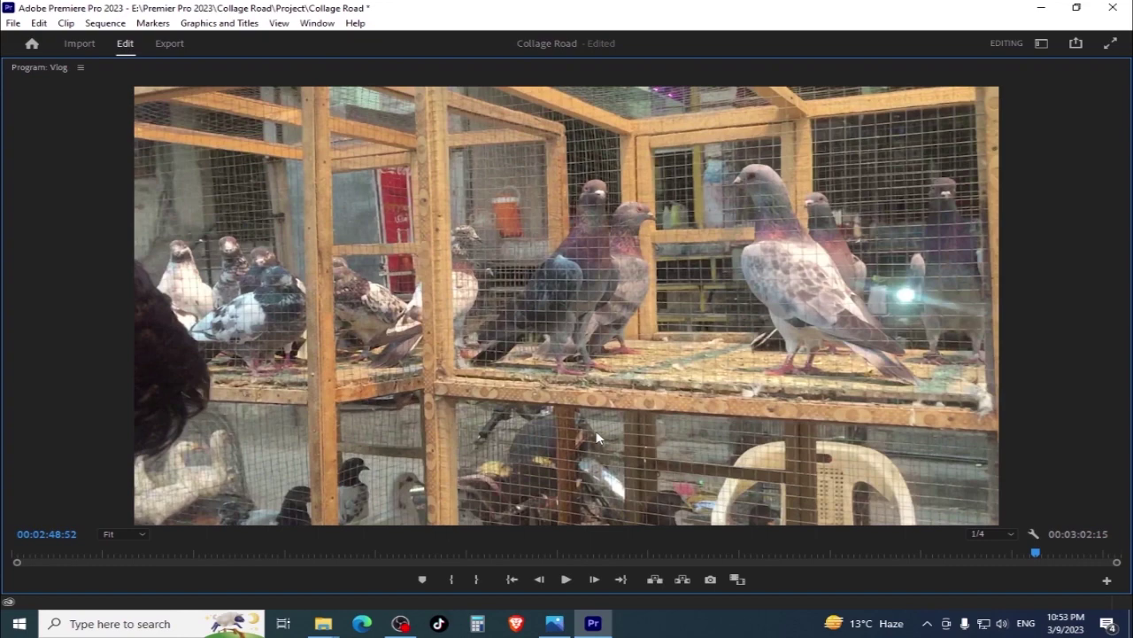
{"action": "key", "text": "space"}
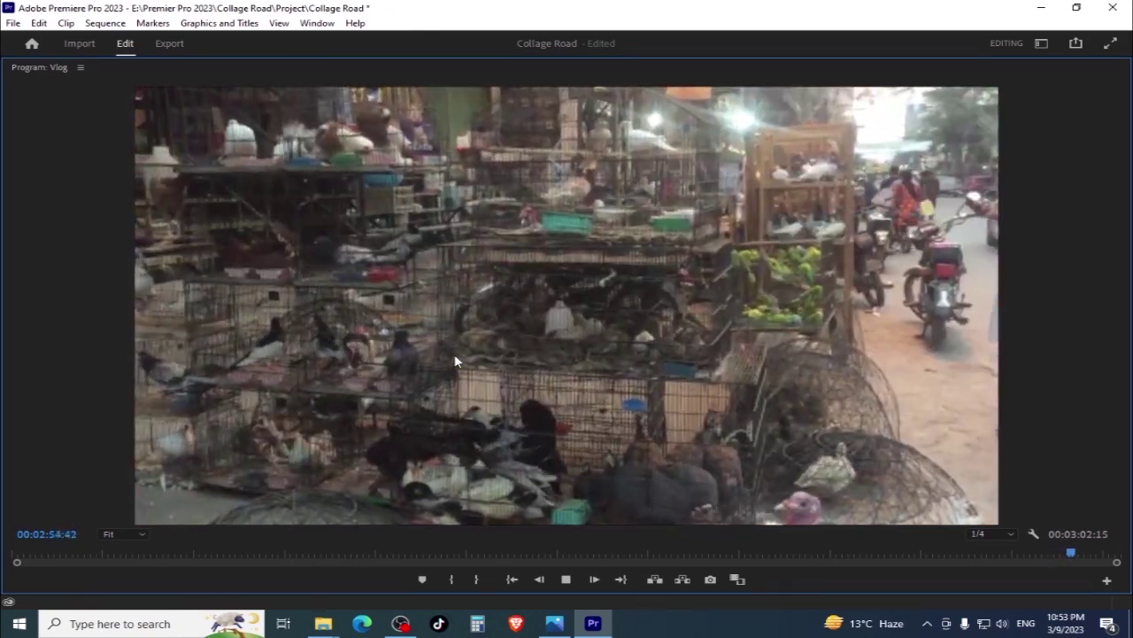
{"action": "key", "text": "space"}
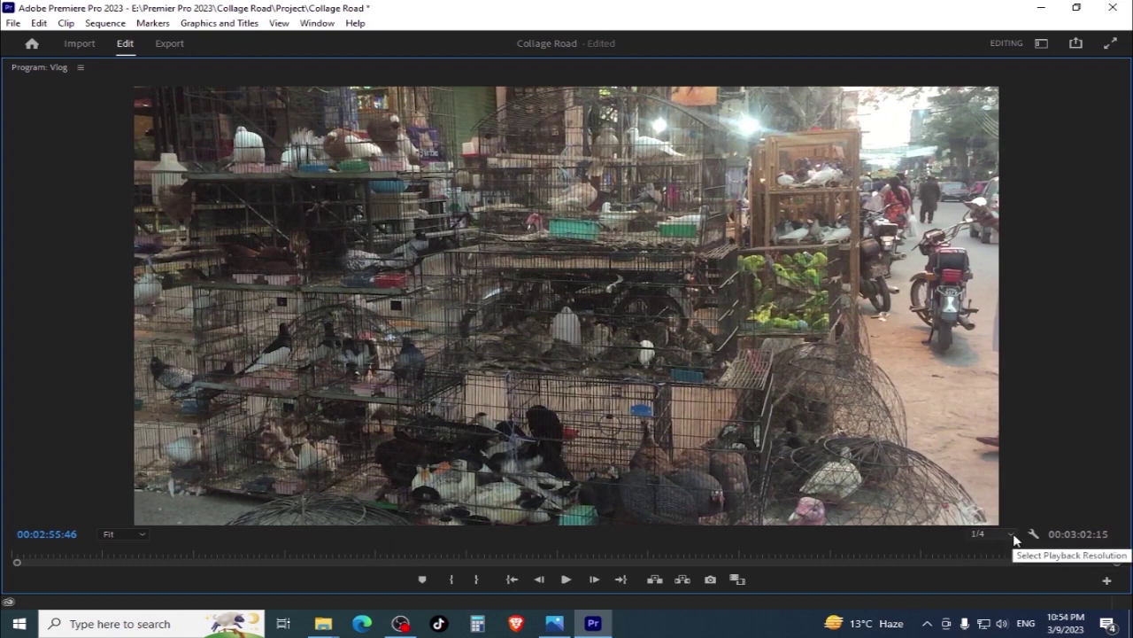
Play the cat clip at Full resolution, then restore 1/4 and the normal layout
{"action": "left_click", "coordinate": [1011, 535]}
{"action": "left_click", "coordinate": [1008, 458]}
{"action": "key", "text": "space"}
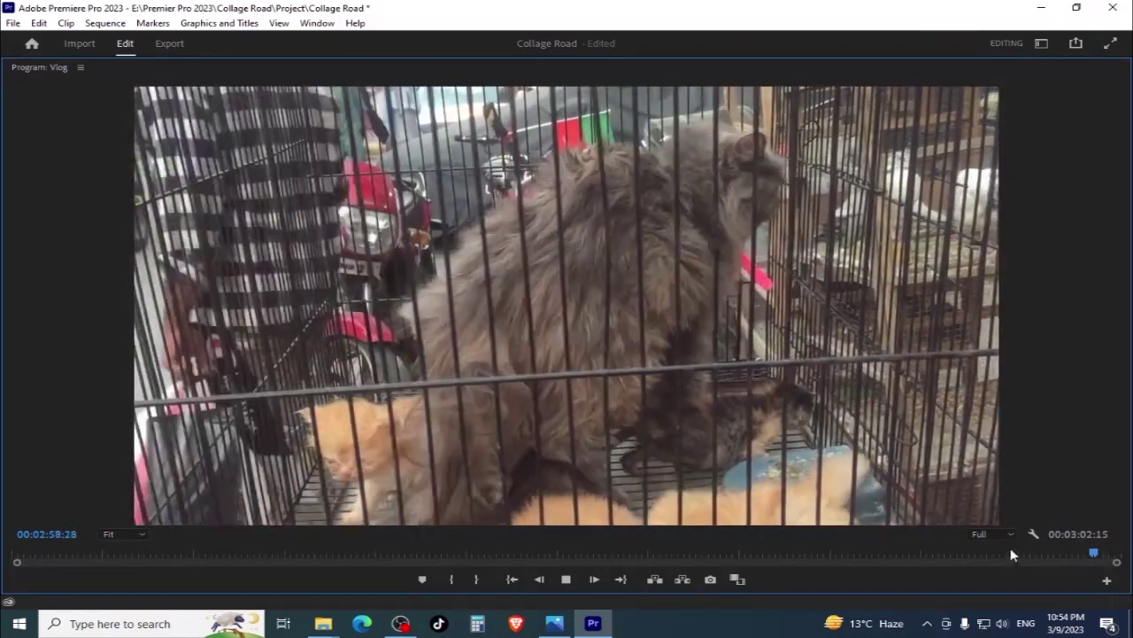
{"action": "key", "text": "space"}
{"action": "left_click", "coordinate": [1010, 535]}
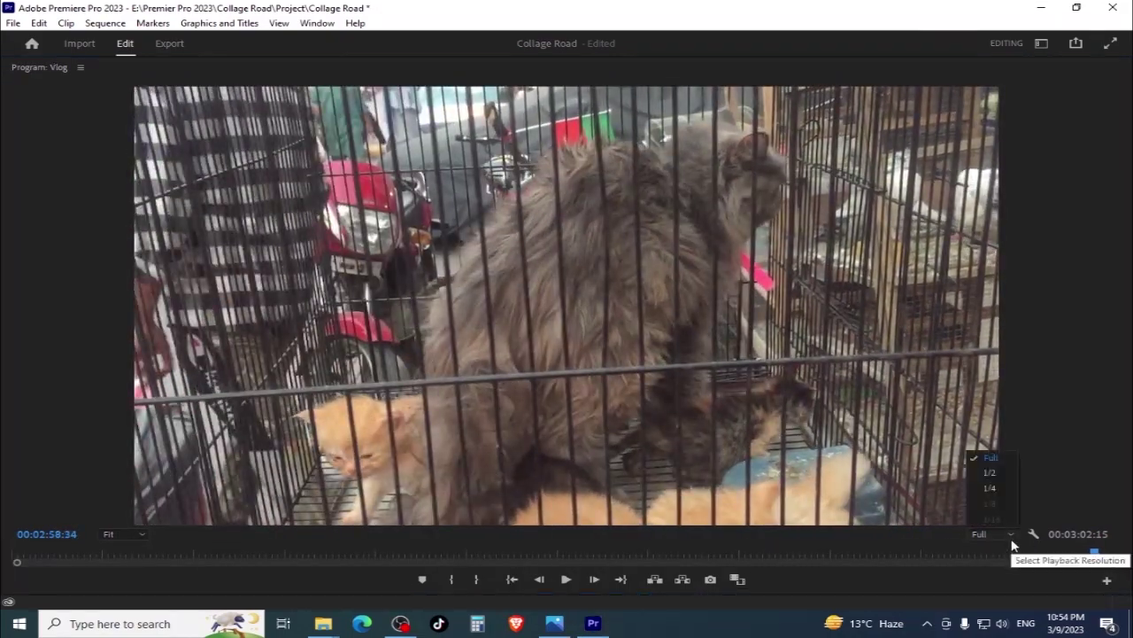
{"action": "left_click", "coordinate": [1002, 489]}
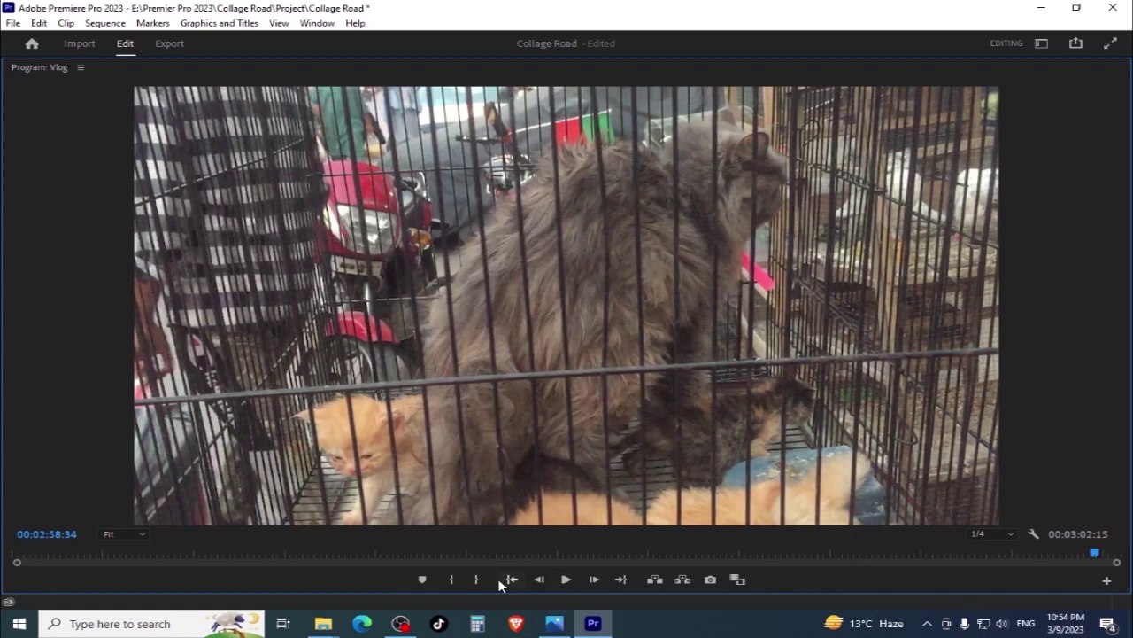
{"action": "key", "text": "grave"}
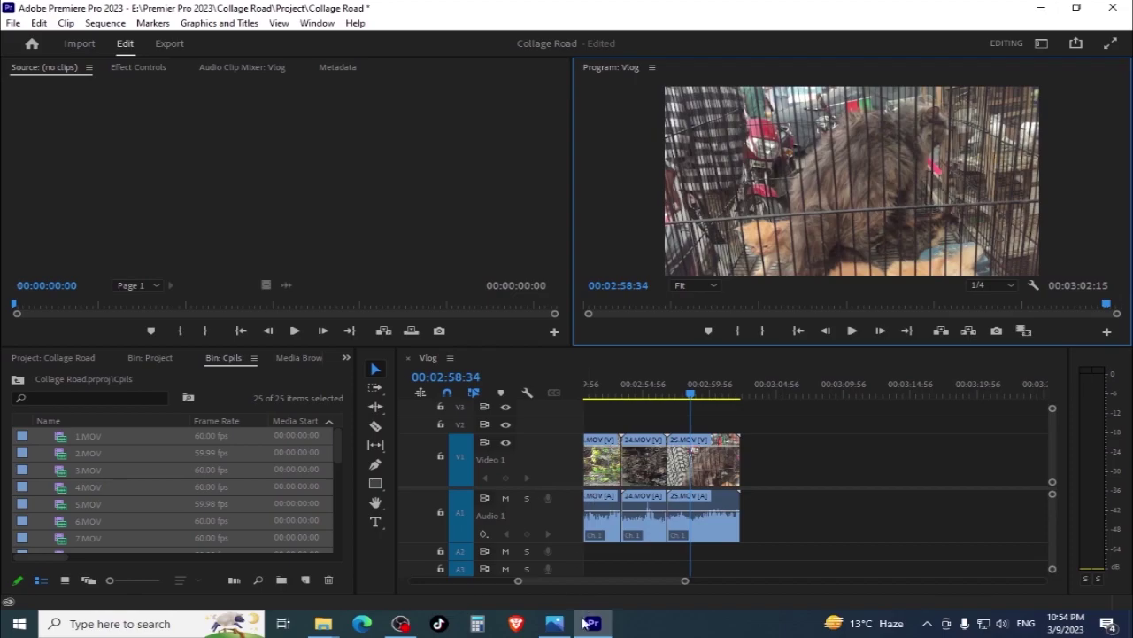
Return to the Premiere Pro editing workspace and stop playback at 00:00:01:56
{"action": "left_click", "coordinate": [554, 622]}
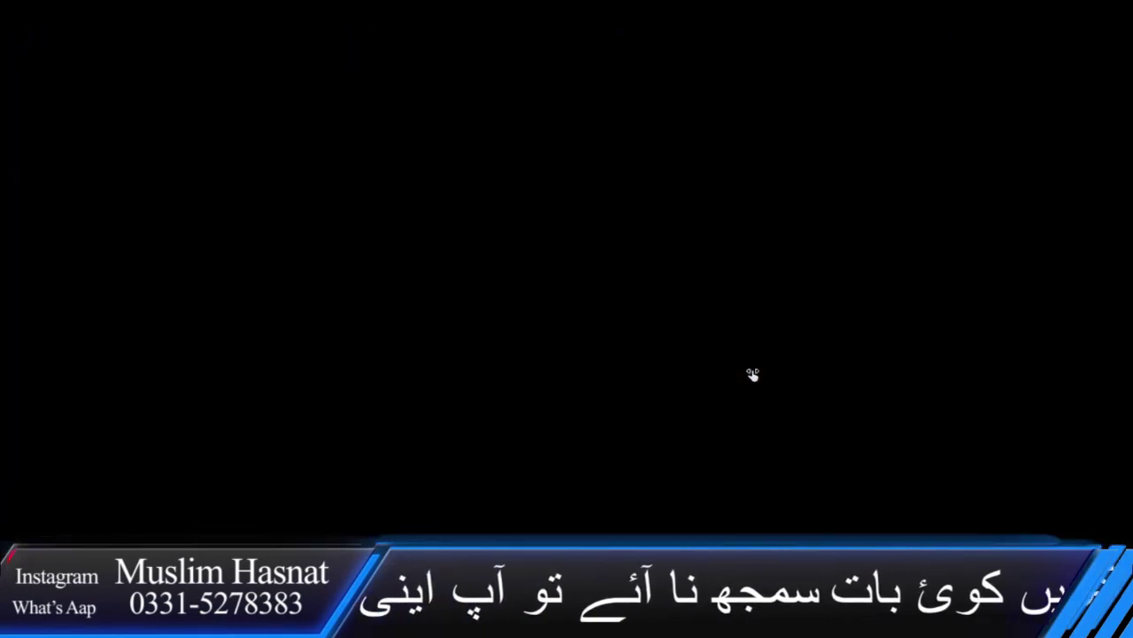
{"action": "key", "text": "space"}
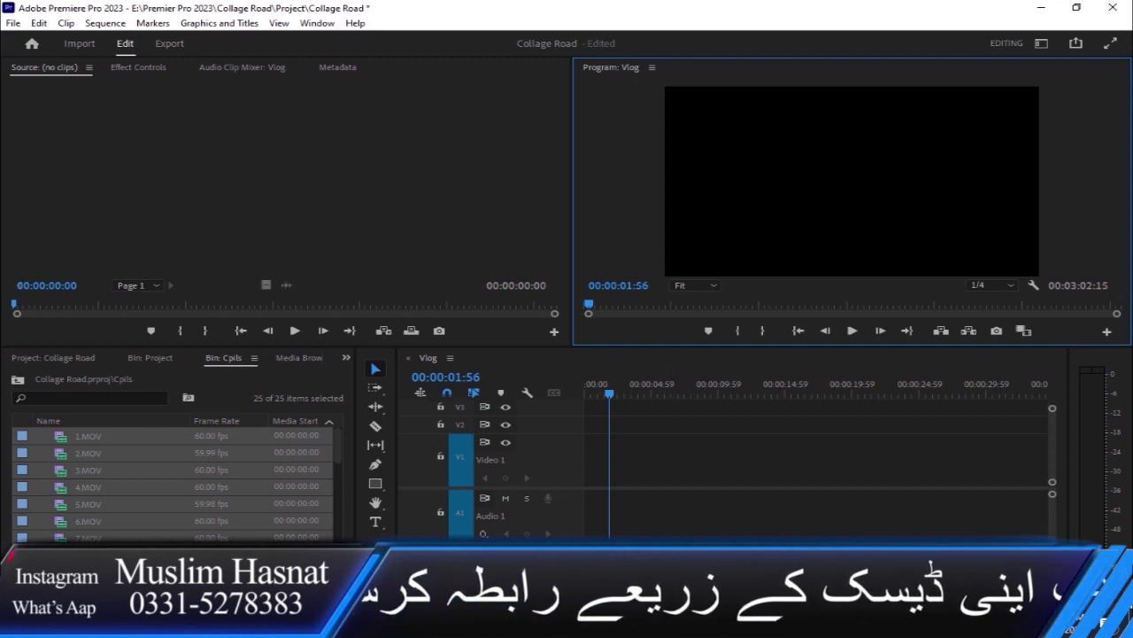
Zoom the timeline into the Vlog clips and move the playhead to around 00:01:09
{"action": "left_click_drag", "start_coordinate": [88, 436], "coordinate": [651, 460]}
{"action": "key", "text": "equal"}
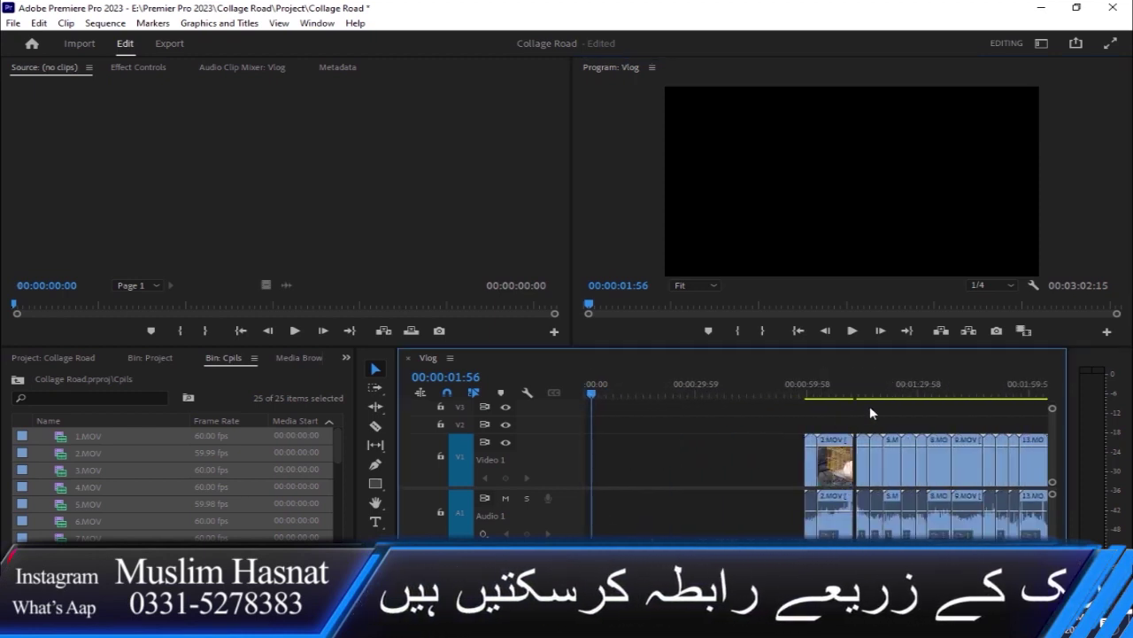
{"action": "left_click", "coordinate": [841, 387]}
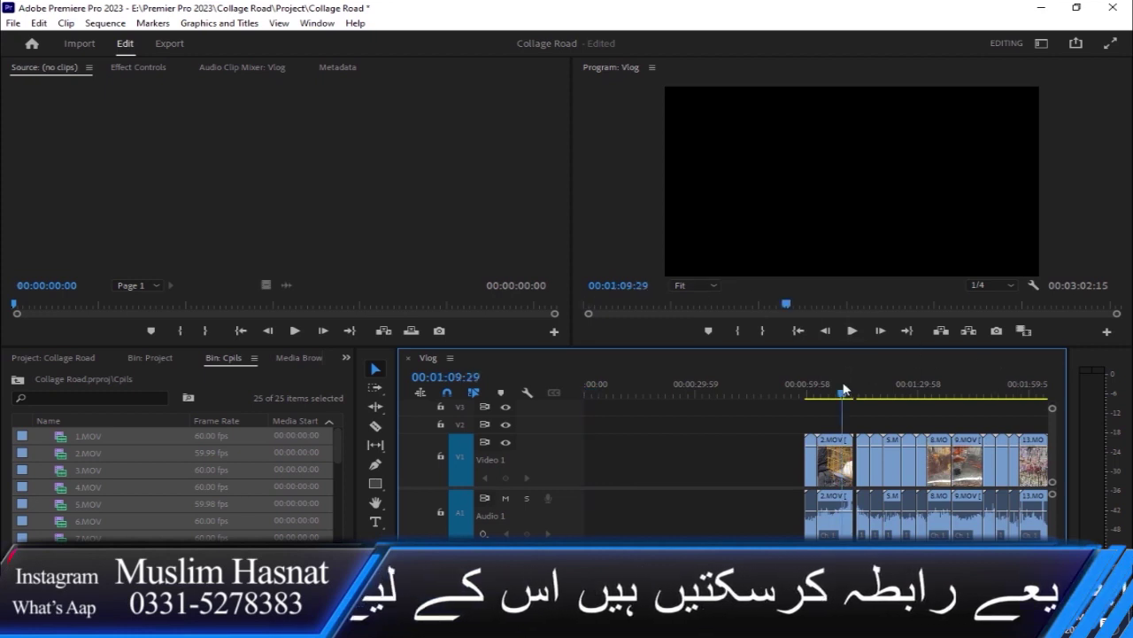
{"action": "left_click", "coordinate": [713, 286]}
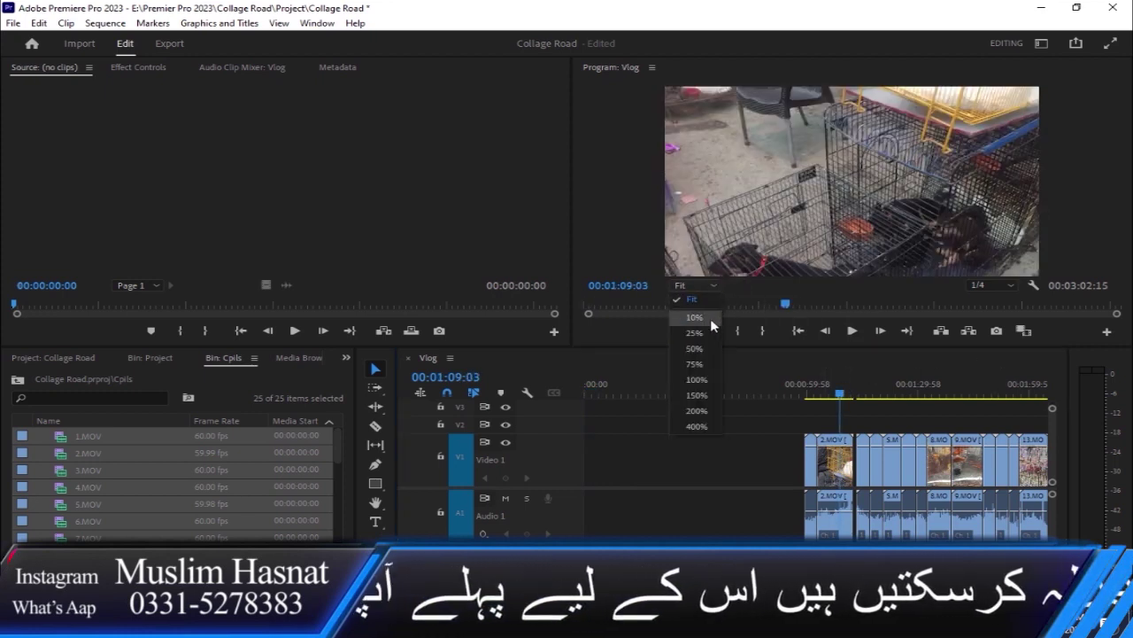
{"action": "left_click", "coordinate": [709, 305]}
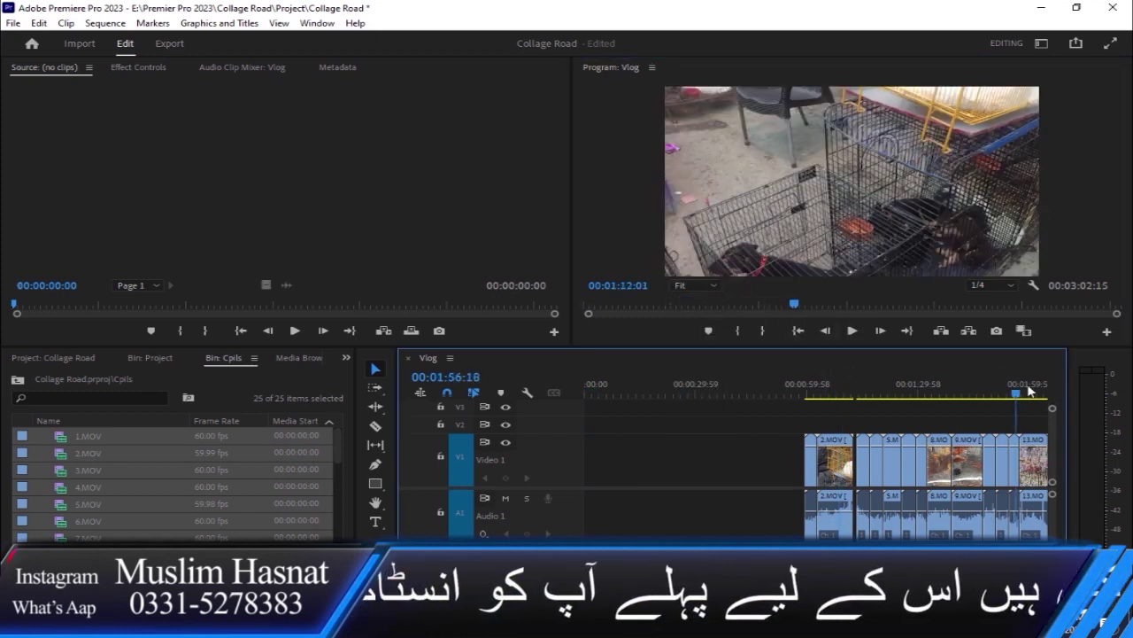
{"action": "left_click_drag", "start_coordinate": [968, 387], "coordinate": [1045, 390]}
Preview the fish clip in the Program Monitor at 75% zoom
{"action": "left_click_drag", "start_coordinate": [850, 456], "coordinate": [773, 461]}
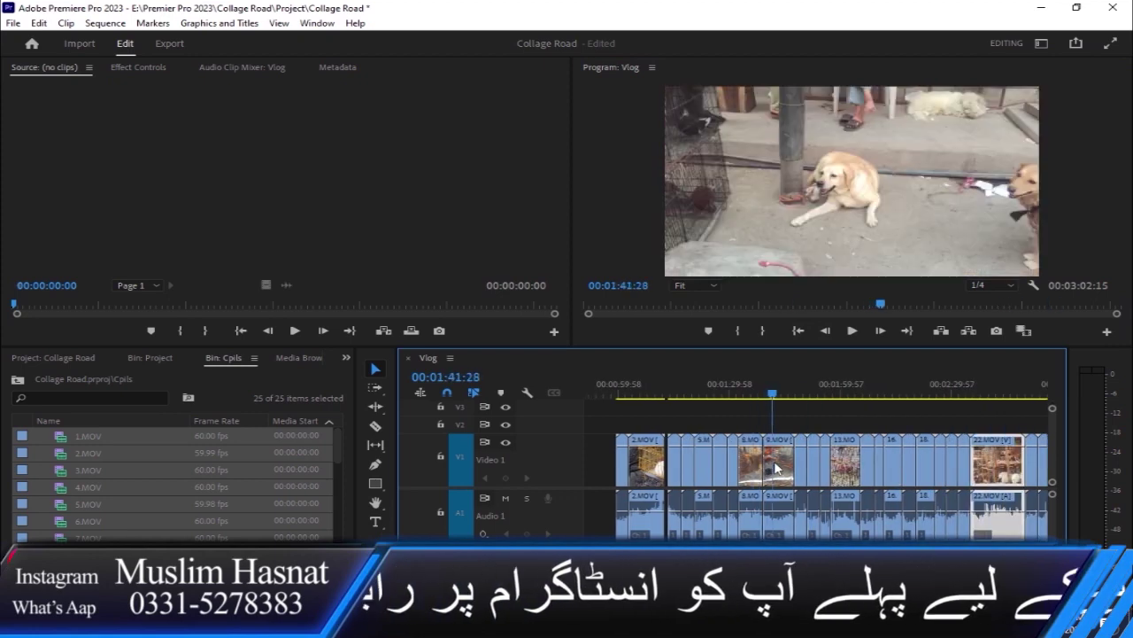
{"action": "left_click", "coordinate": [710, 287]}
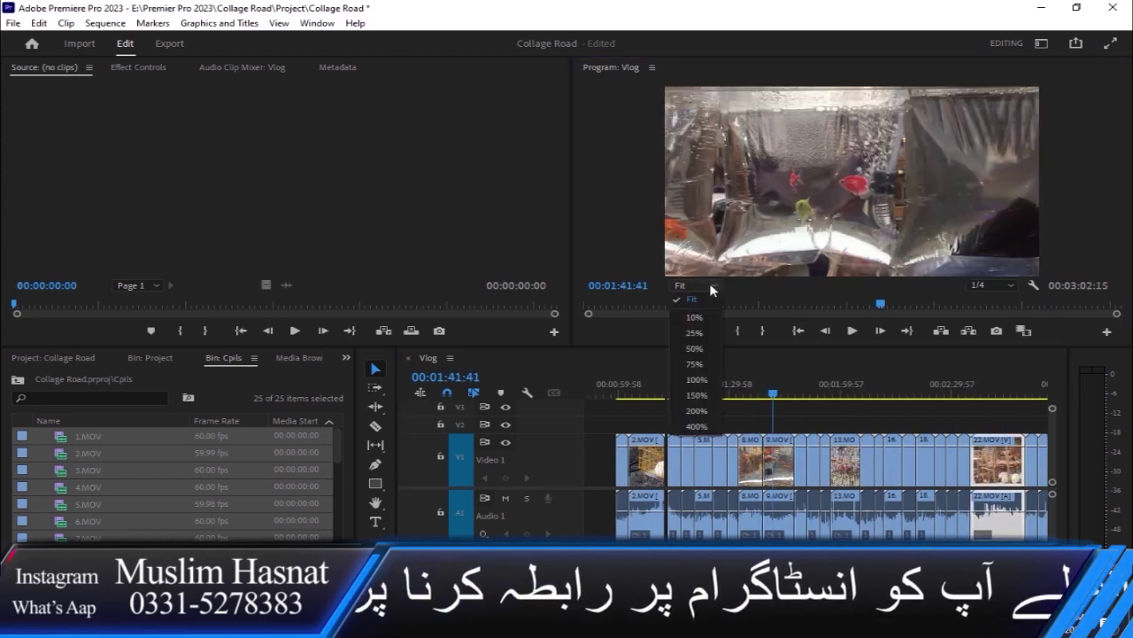
{"action": "left_click", "coordinate": [695, 364]}
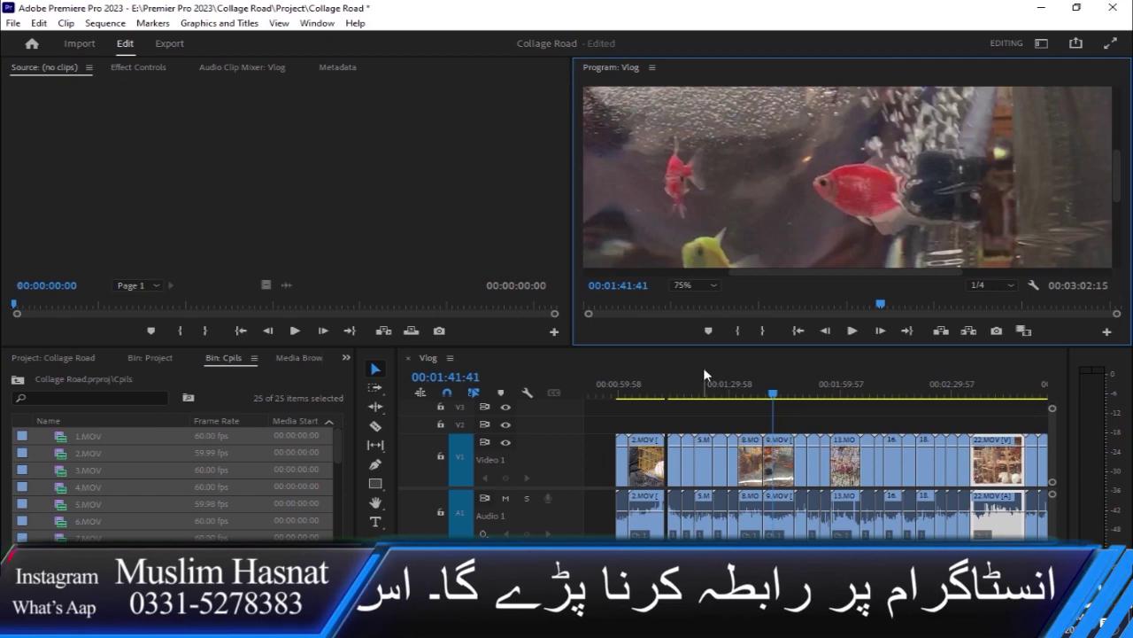
Preview the budgie clip at 200% zoom
{"action": "left_click", "coordinate": [830, 386]}
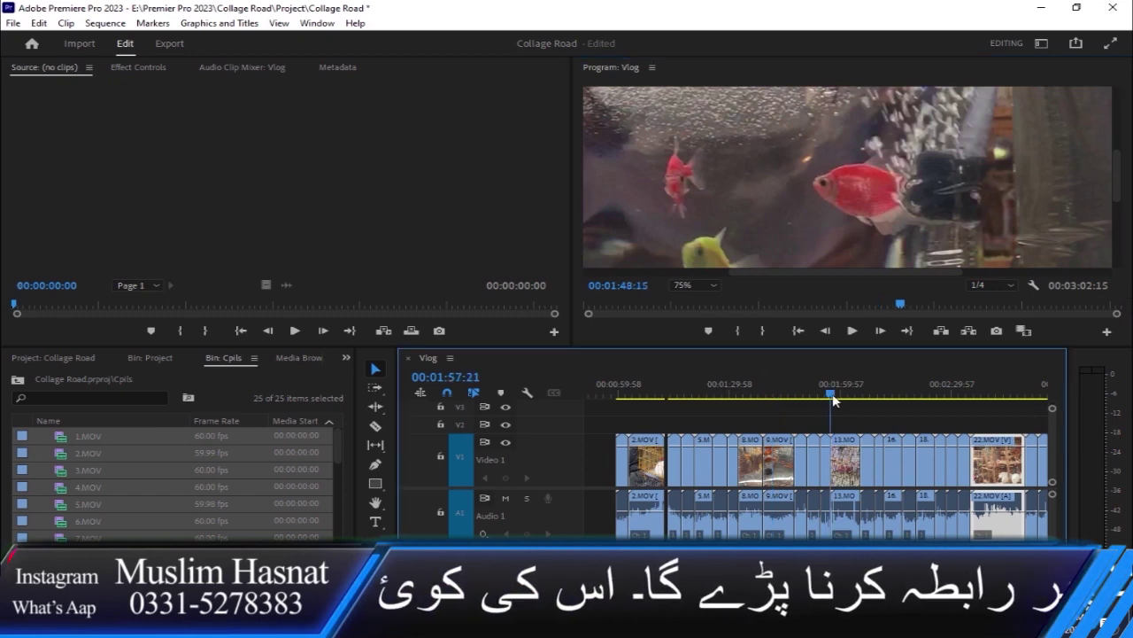
{"action": "left_click", "coordinate": [712, 286]}
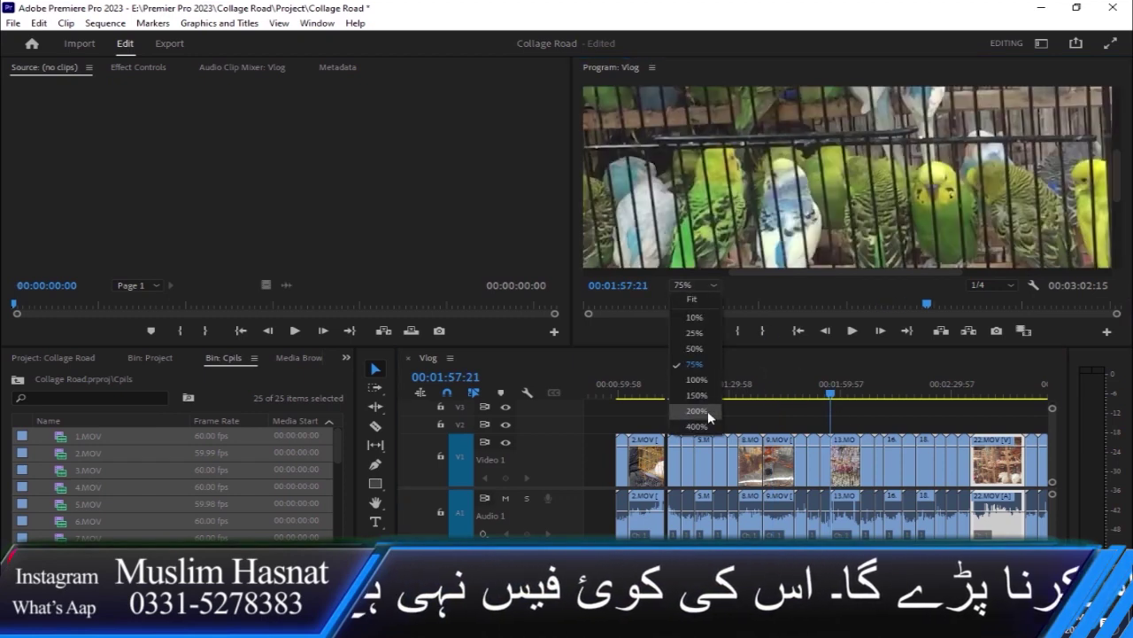
{"action": "left_click", "coordinate": [696, 414]}
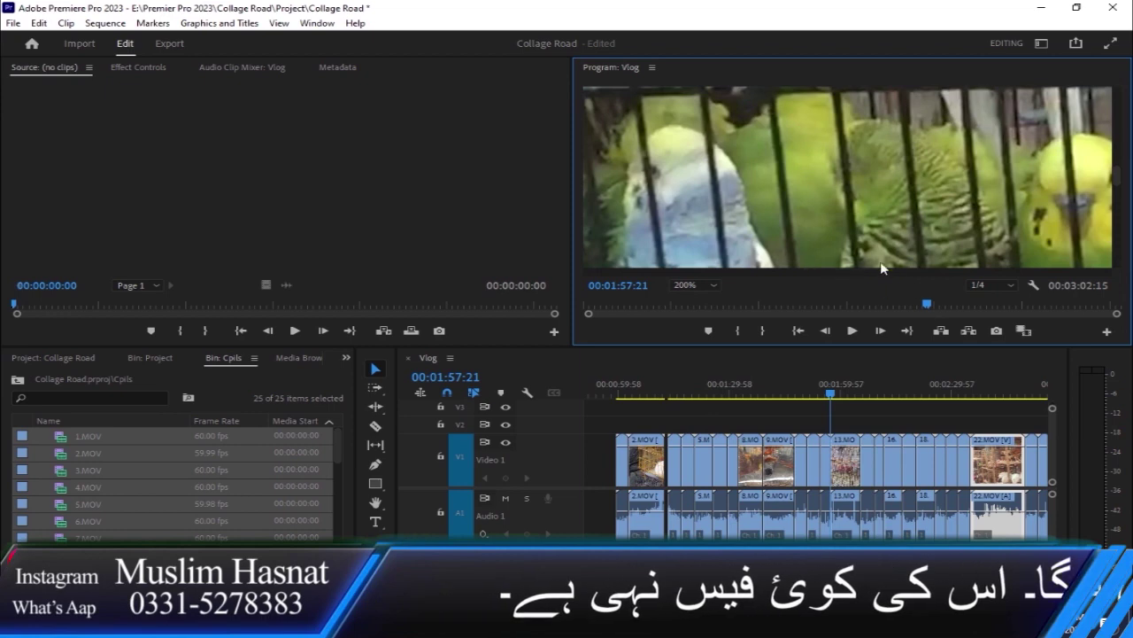
{"action": "mouse_move", "coordinate": [869, 272]}
{"action": "left_mouse_down"}
{"action": "mouse_move", "coordinate": [967, 292]}
{"action": "mouse_move", "coordinate": [885, 293]}
{"action": "left_mouse_up"}
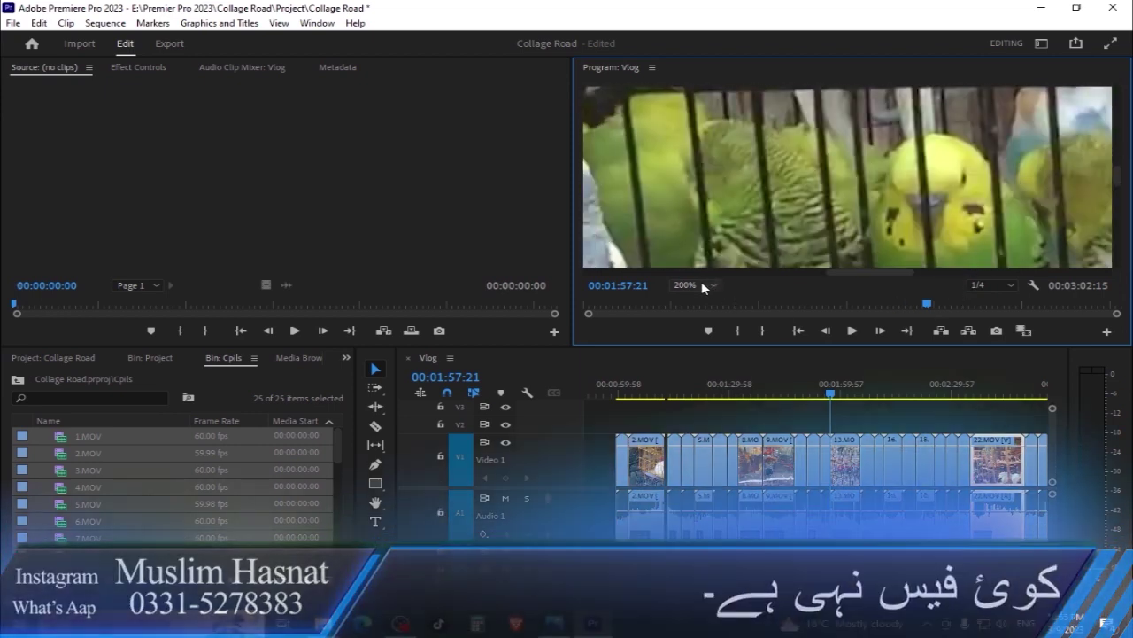
Drop the preview zoom to 10%, then restore it to Fit
{"action": "left_click", "coordinate": [708, 285]}
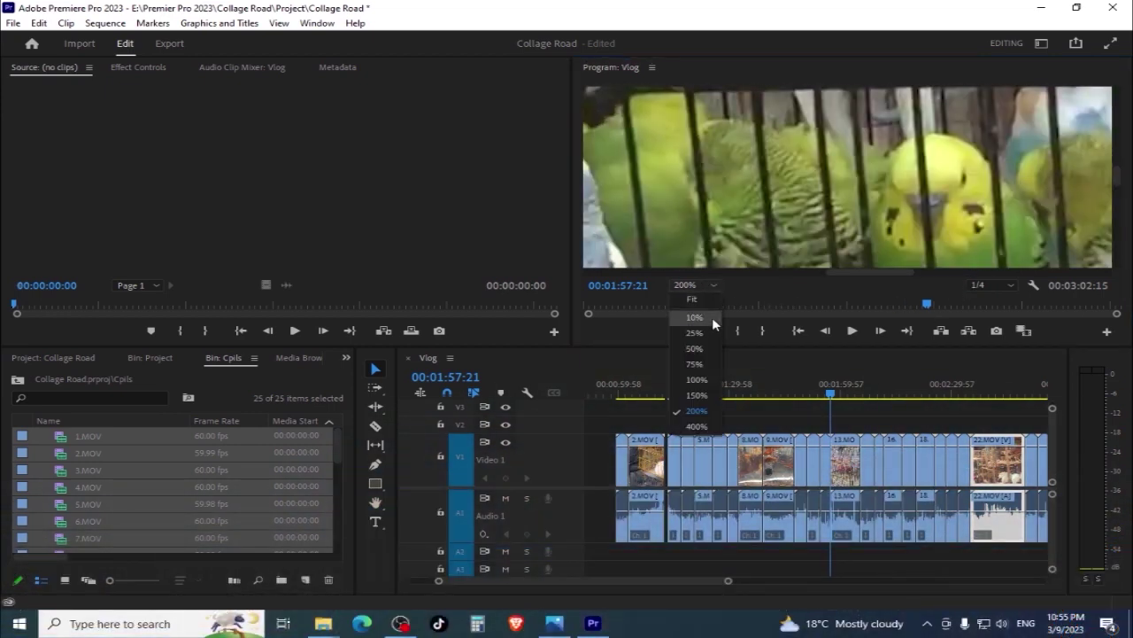
{"action": "left_click", "coordinate": [695, 317]}
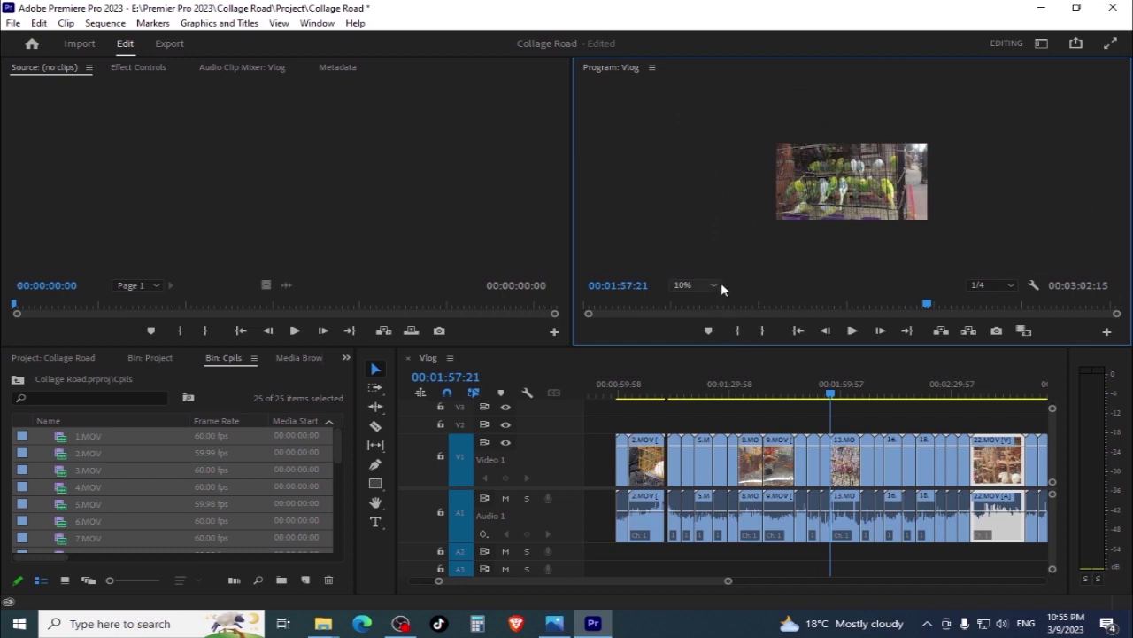
{"action": "left_click", "coordinate": [719, 286]}
{"action": "left_click", "coordinate": [709, 300]}
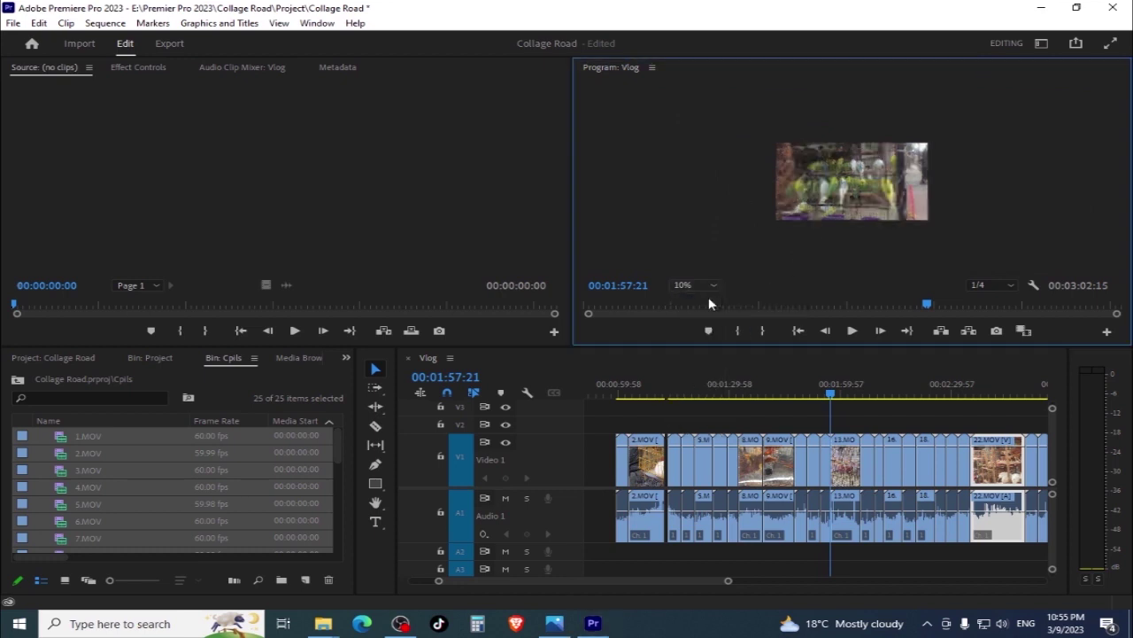
Play the budgie clip briefly, return to 00:01:26:00, and bring up the You Tube folder in File Explorer
{"action": "key", "text": "space"}
{"action": "key", "text": "space"}
{"action": "left_click_drag", "start_coordinate": [734, 394], "coordinate": [718, 398]}
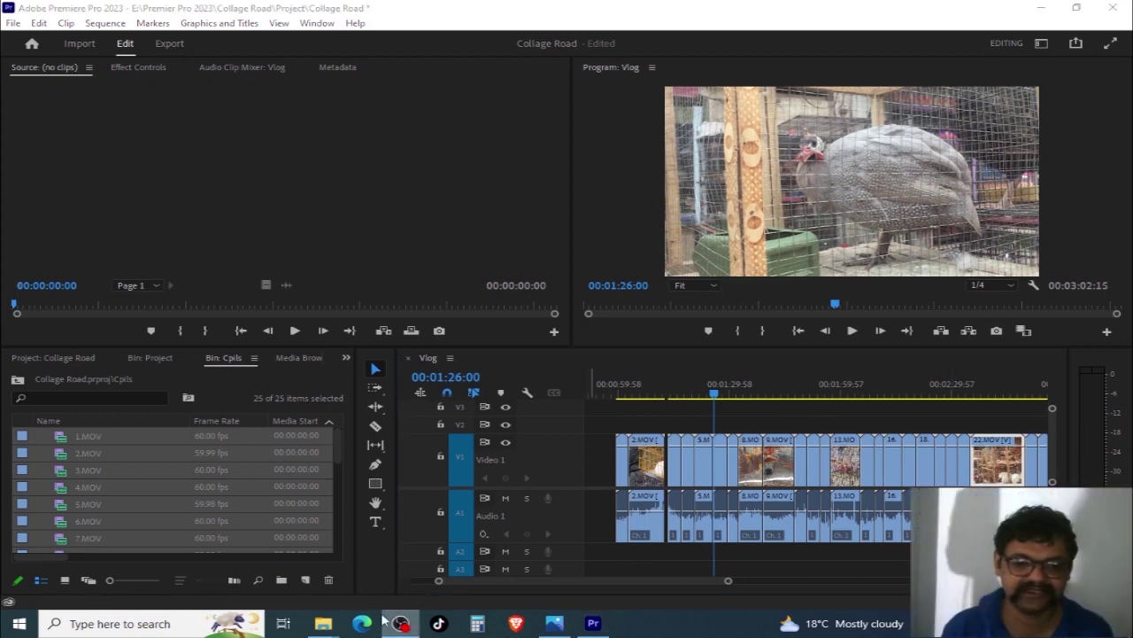
{"action": "mouse_move", "coordinate": [323, 623]}
{"action": "left_click", "coordinate": [283, 601]}
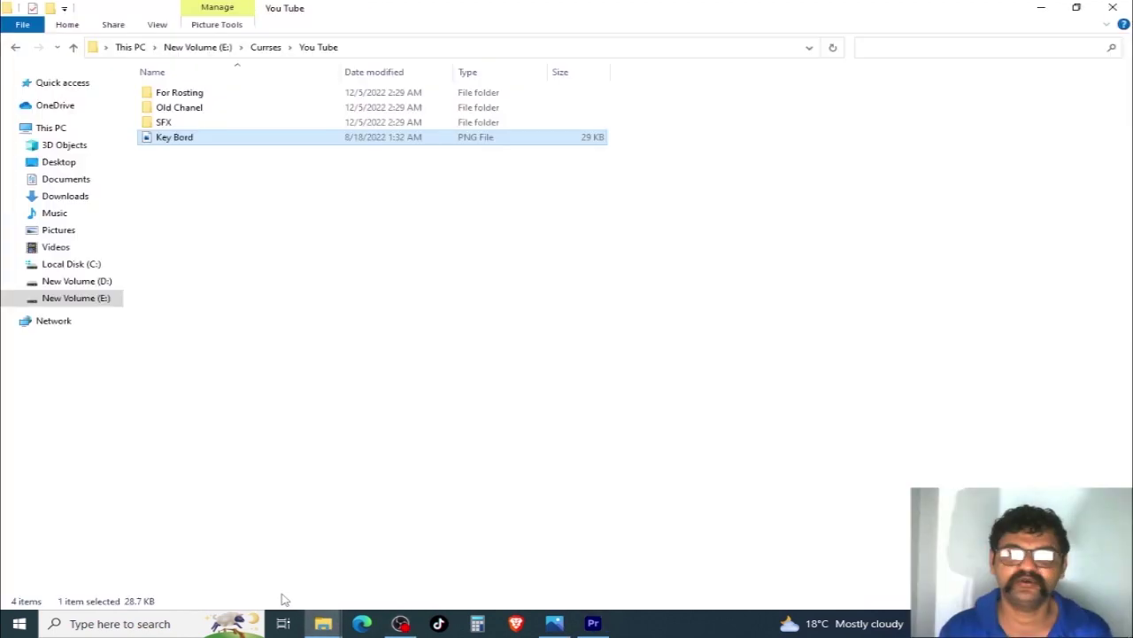